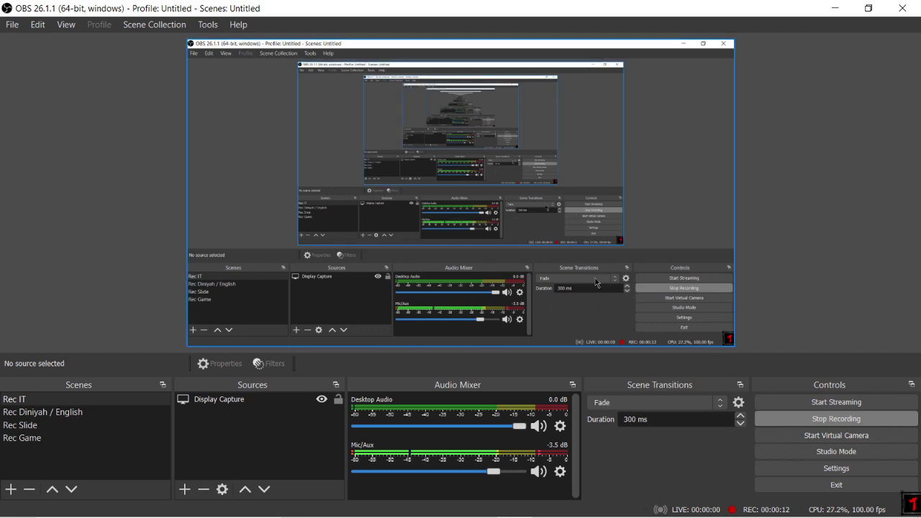
Step: Bring the Chrome window showing the WordPress Dashboard to the front
{"action": "mouse_move", "coordinate": [480, 504]}
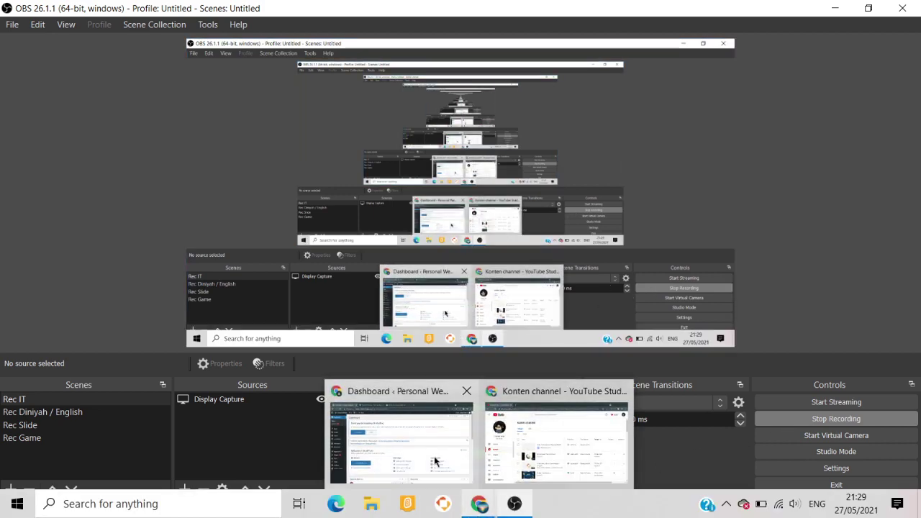
{"action": "left_click", "coordinate": [435, 461]}
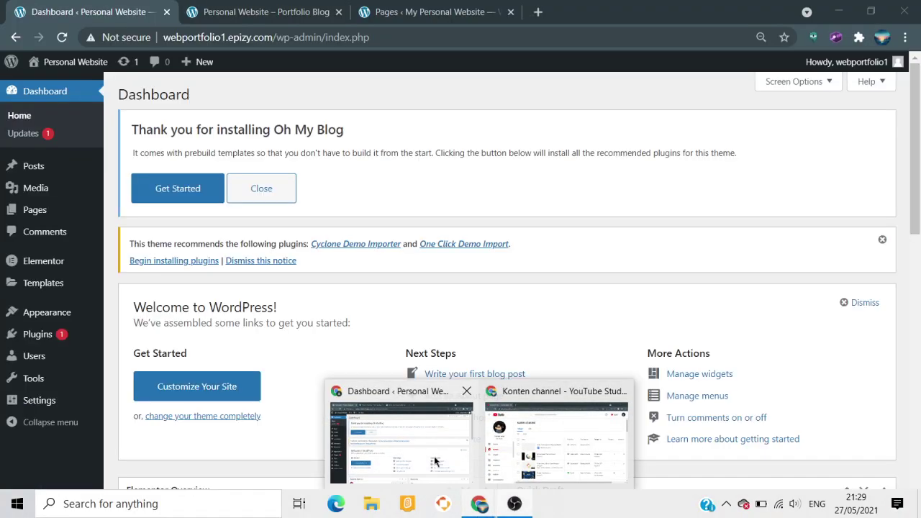
{"action": "left_click", "coordinate": [274, 6]}
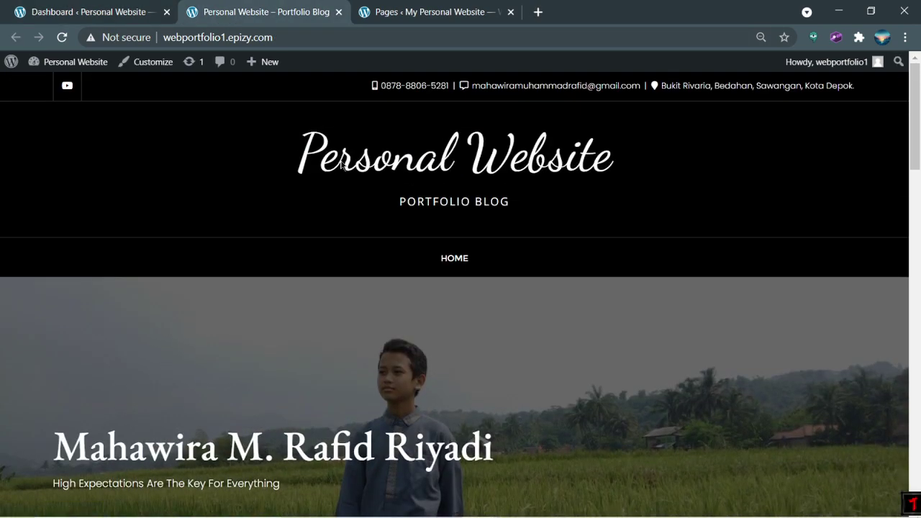
{"action": "scroll", "coordinate": [341, 165], "scroll_direction": "down", "scroll_amount": 8}
{"action": "scroll", "coordinate": [497, 278], "scroll_direction": "up", "scroll_amount": 2}
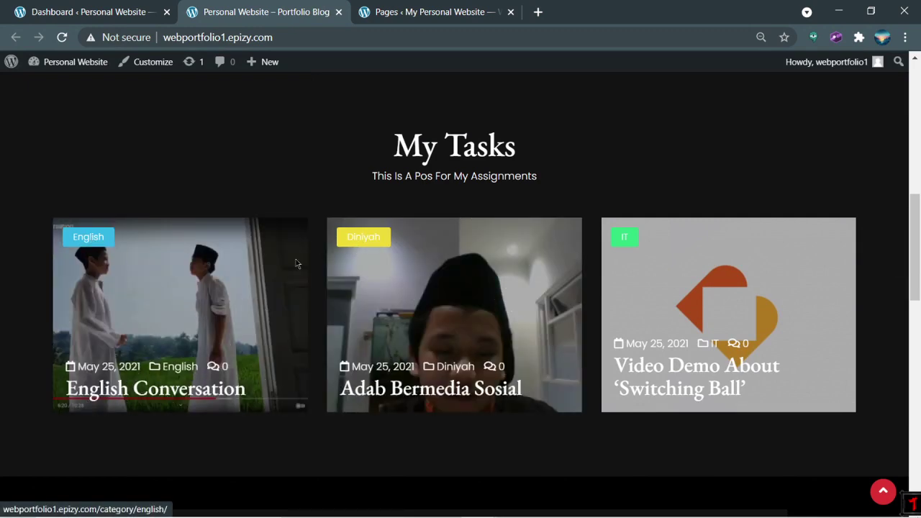
{"action": "scroll", "coordinate": [625, 238], "scroll_direction": "down", "scroll_amount": 12}
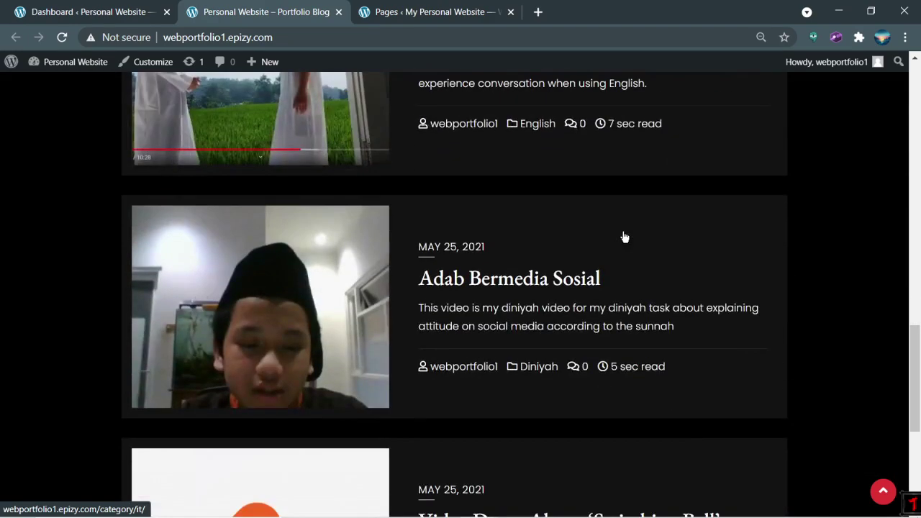
{"action": "scroll", "coordinate": [623, 237], "scroll_direction": "up", "scroll_amount": 3}
{"action": "scroll", "coordinate": [625, 242], "scroll_direction": "up", "scroll_amount": 7}
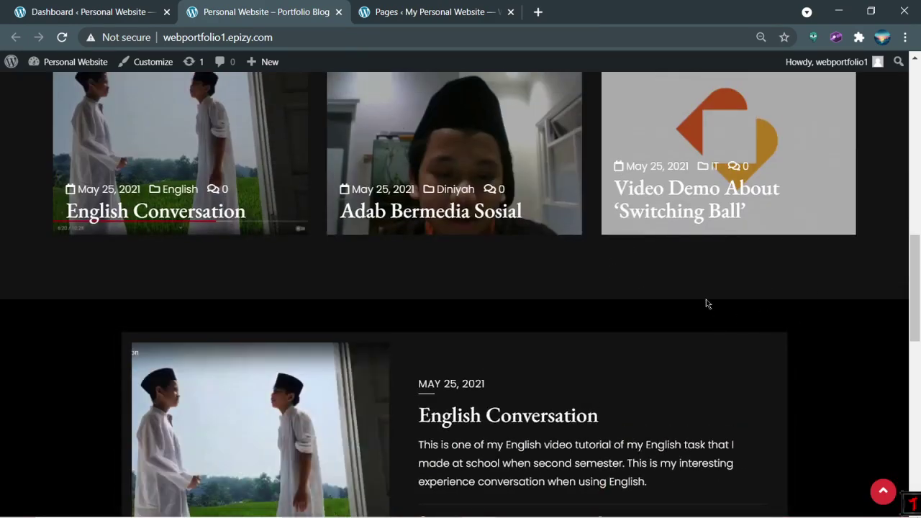
{"action": "scroll", "coordinate": [796, 301], "scroll_direction": "down", "scroll_amount": 4}
{"action": "scroll", "coordinate": [796, 301], "scroll_direction": "down", "scroll_amount": 5}
{"action": "scroll", "coordinate": [693, 370], "scroll_direction": "up", "scroll_amount": 18}
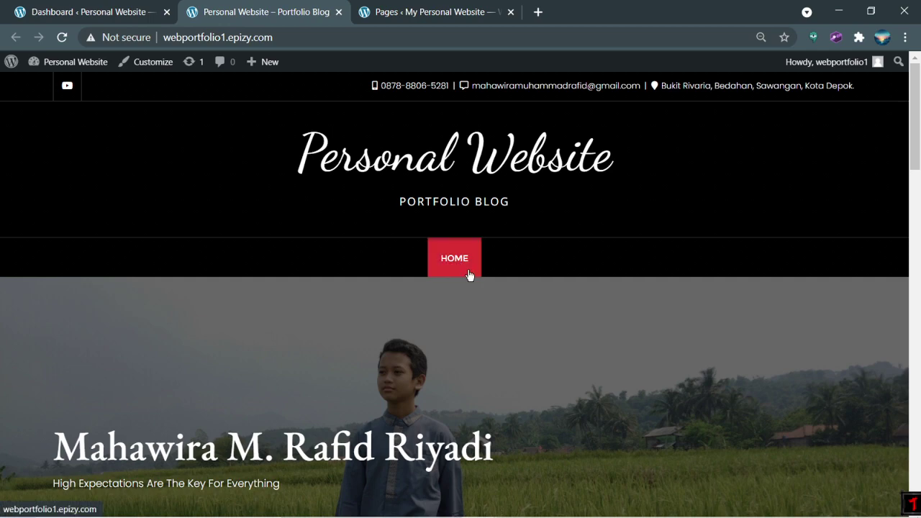
{"action": "left_click", "coordinate": [87, 11]}
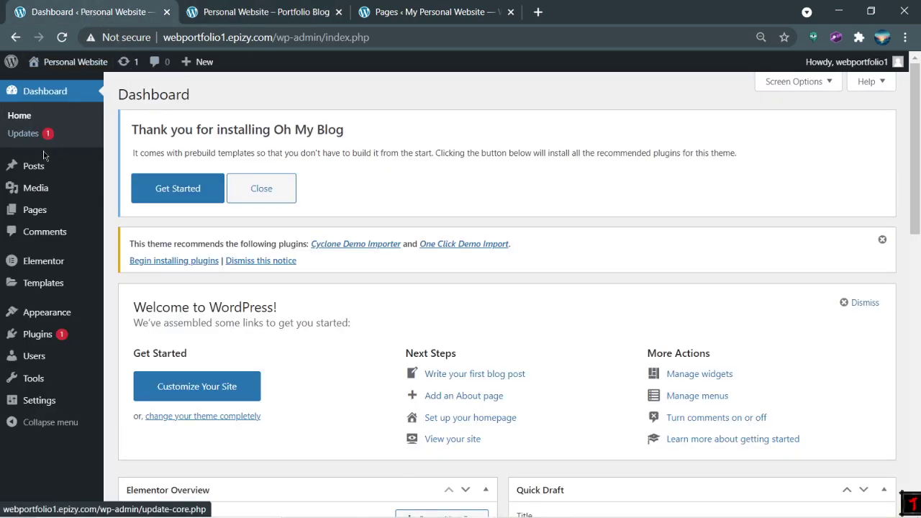
Step: Browse the Pages list, then go to Appearance > Menus with Menu Footer loaded
{"action": "left_click", "coordinate": [48, 213]}
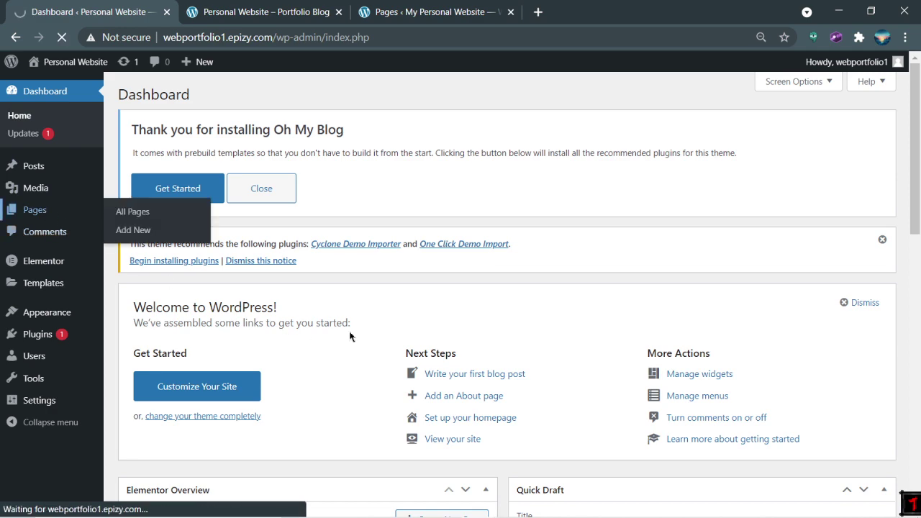
{"action": "scroll", "coordinate": [393, 259], "scroll_direction": "down", "scroll_amount": 2}
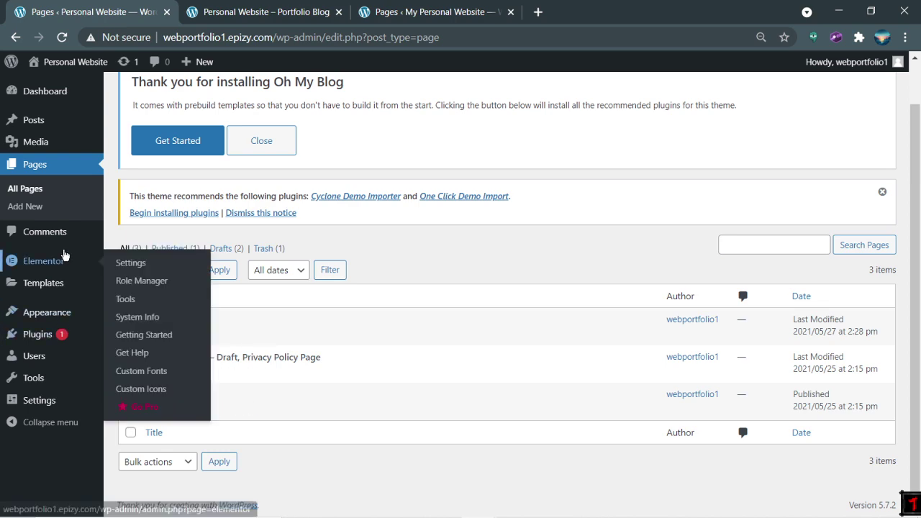
{"action": "left_click", "coordinate": [261, 11]}
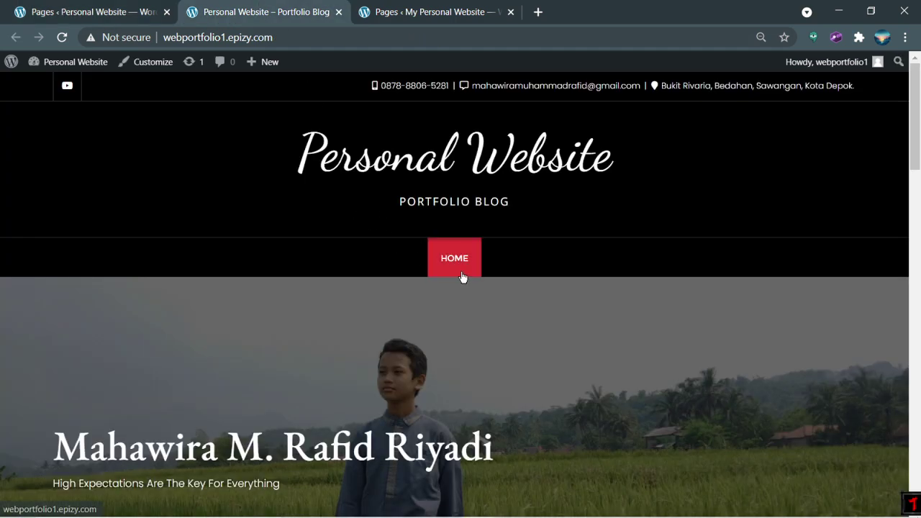
{"action": "left_click", "coordinate": [87, 12]}
{"action": "mouse_move", "coordinate": [55, 315]}
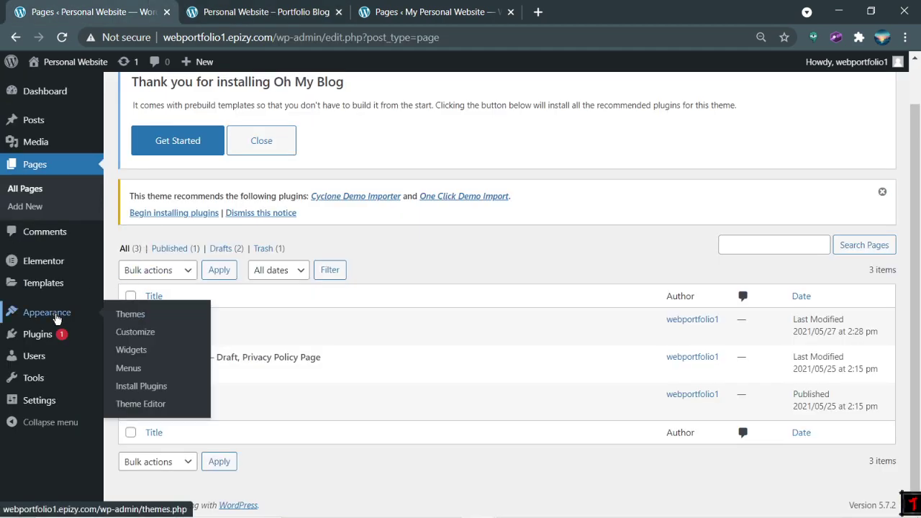
{"action": "left_click", "coordinate": [142, 374]}
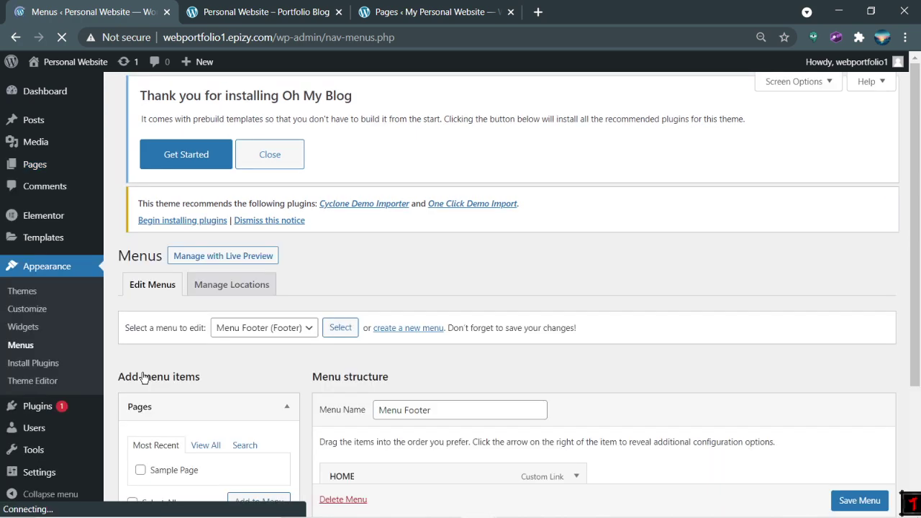
Step: Start a Menu Footer custom link using the address webportfolio1.epizy.com copied from the live site
{"action": "scroll", "coordinate": [189, 374], "scroll_direction": "down", "scroll_amount": 3}
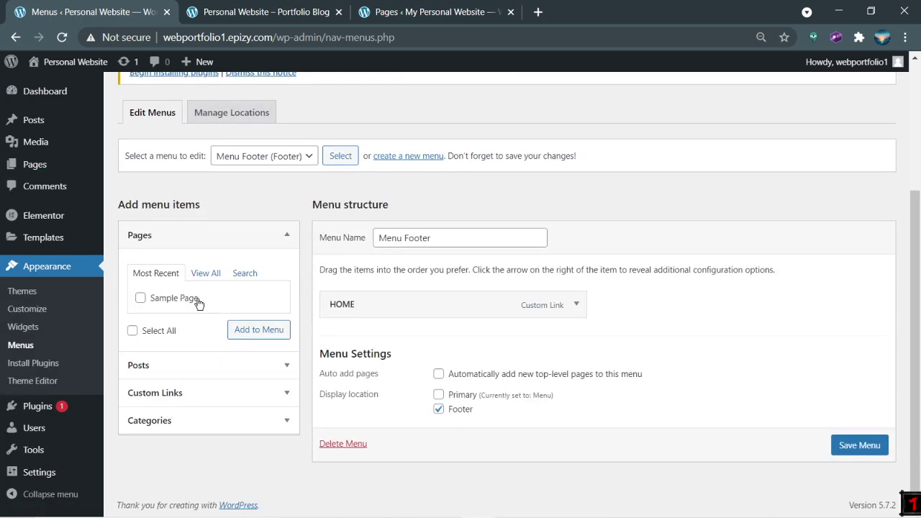
{"action": "left_click", "coordinate": [182, 394]}
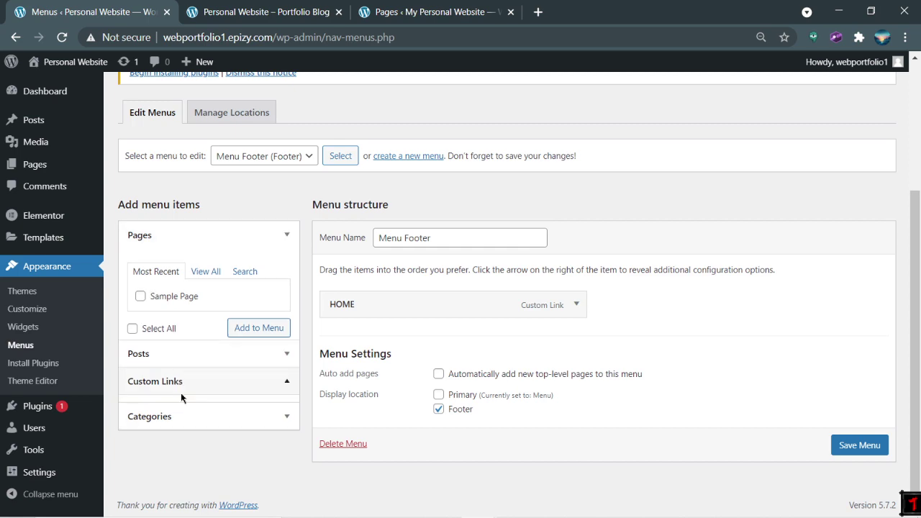
{"action": "left_click", "coordinate": [206, 335]}
{"action": "left_click", "coordinate": [349, 6]}
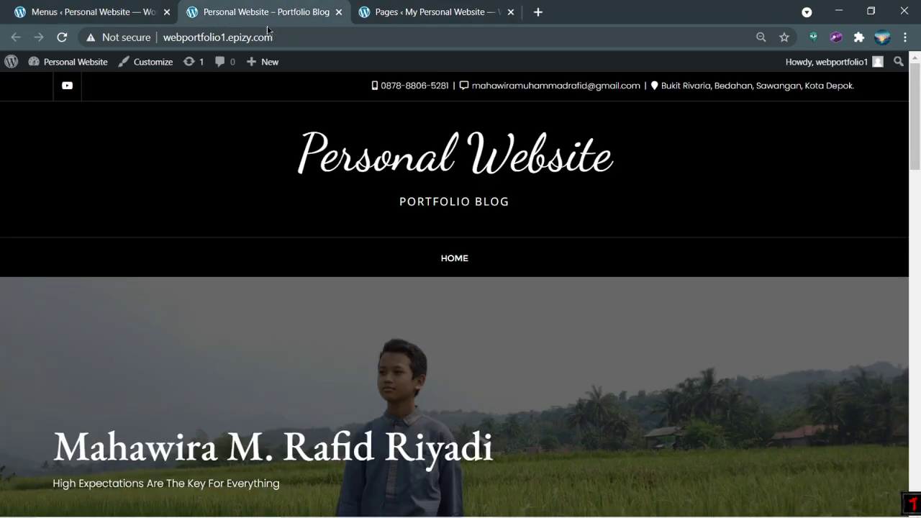
{"action": "left_click_drag", "start_coordinate": [310, 37], "coordinate": [167, 37]}
{"action": "left_click", "coordinate": [288, 37]}
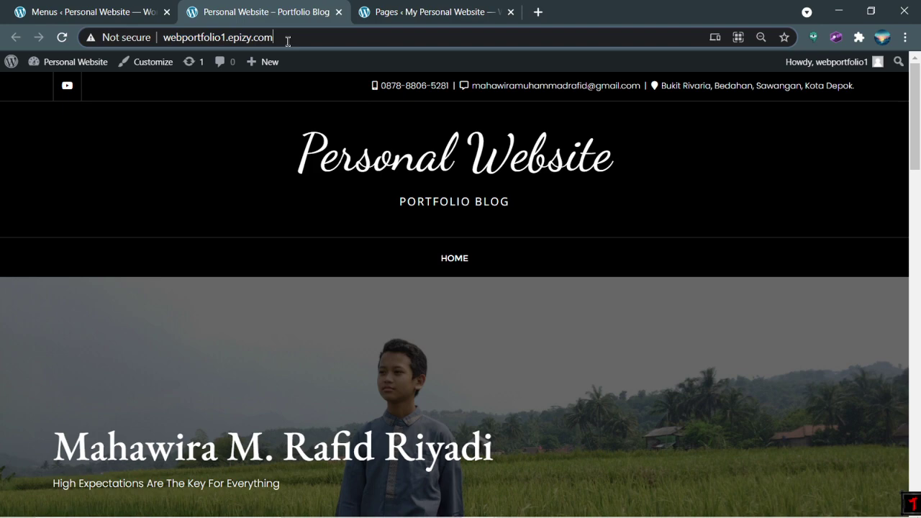
{"action": "left_click_drag", "start_coordinate": [288, 37], "coordinate": [177, 39]}
{"action": "key", "text": "ctrl+c"}
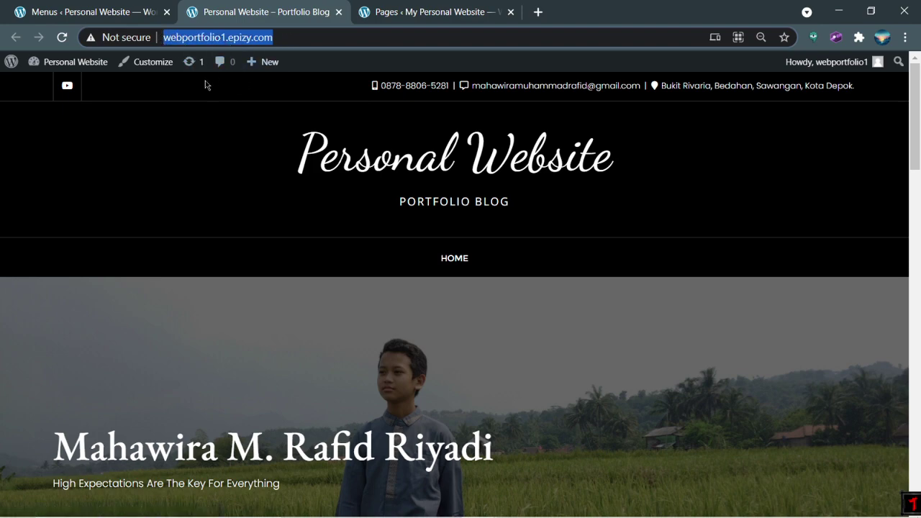
{"action": "left_click", "coordinate": [96, 4]}
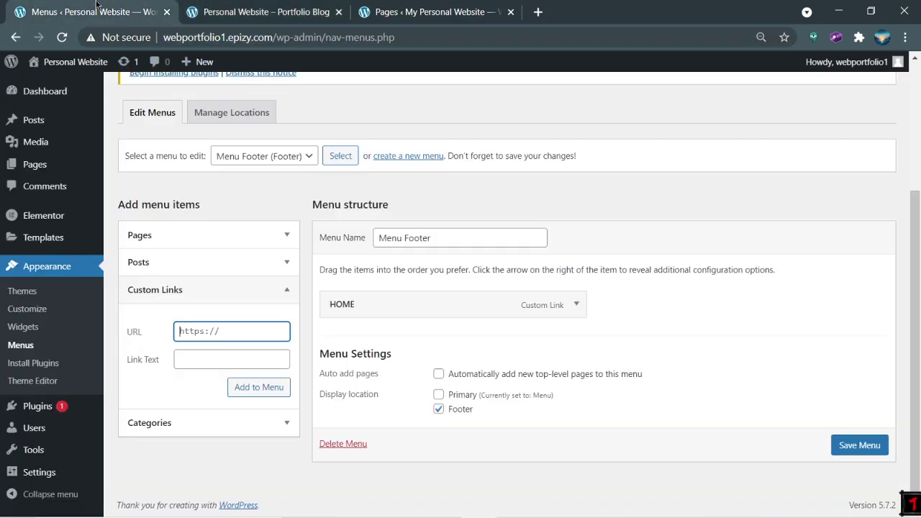
{"action": "key", "text": "ctrl+v"}
{"action": "left_click", "coordinate": [212, 356]}
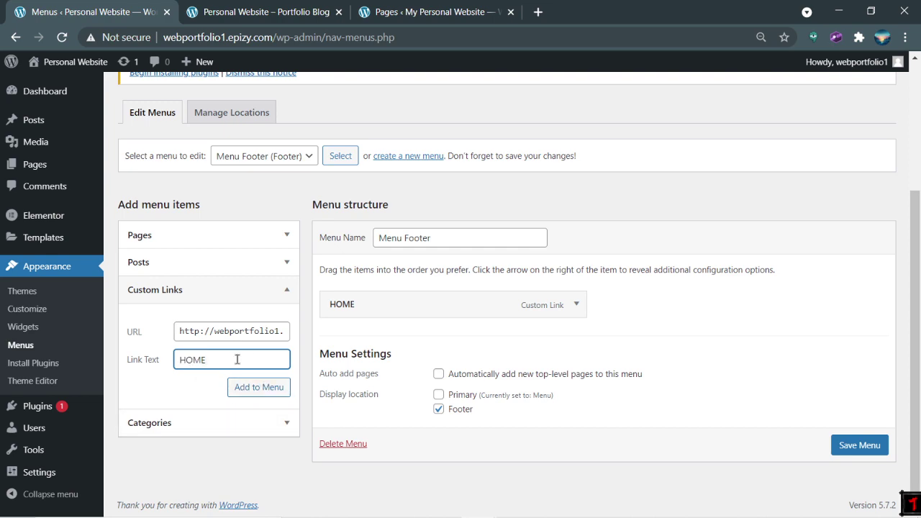
Step: Clear the custom link's HOME text and URL, then switch to My Personal Website's Pages list
{"action": "double_click", "coordinate": [234, 353]}
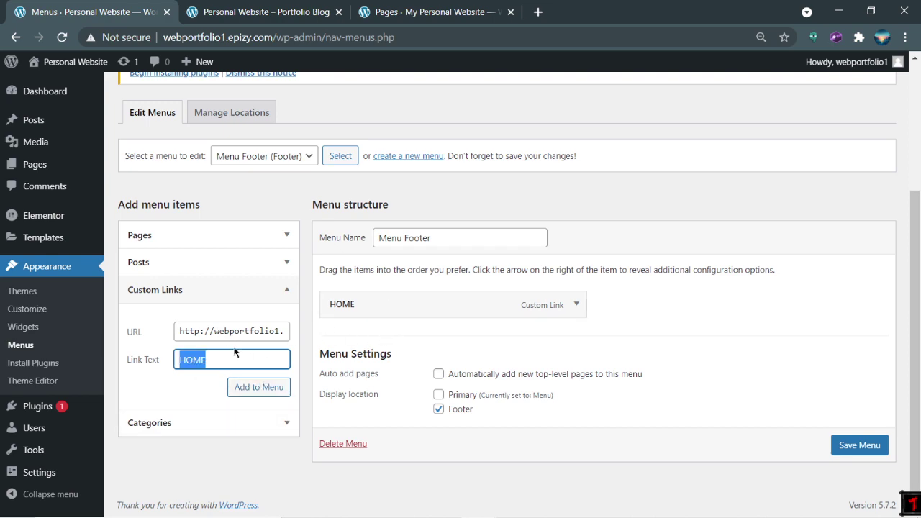
{"action": "key", "text": "BackSpace"}
{"action": "left_click", "coordinate": [203, 332]}
{"action": "key", "text": "ctrl+a"}
{"action": "key", "text": "BackSpace"}
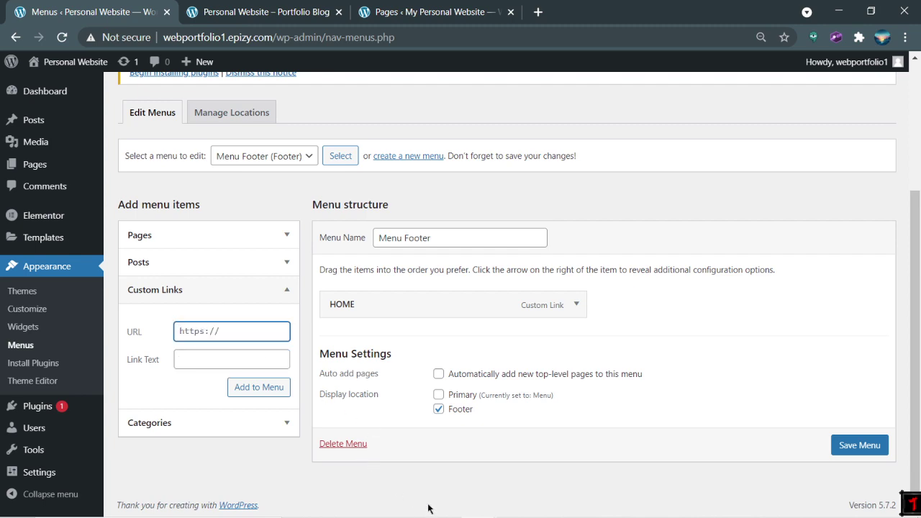
{"action": "left_click", "coordinate": [427, 509]}
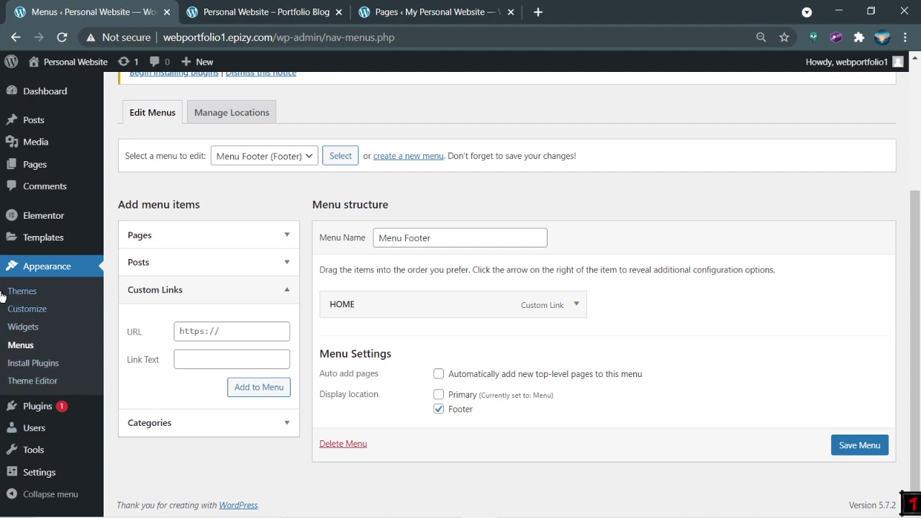
{"action": "left_click", "coordinate": [256, 6]}
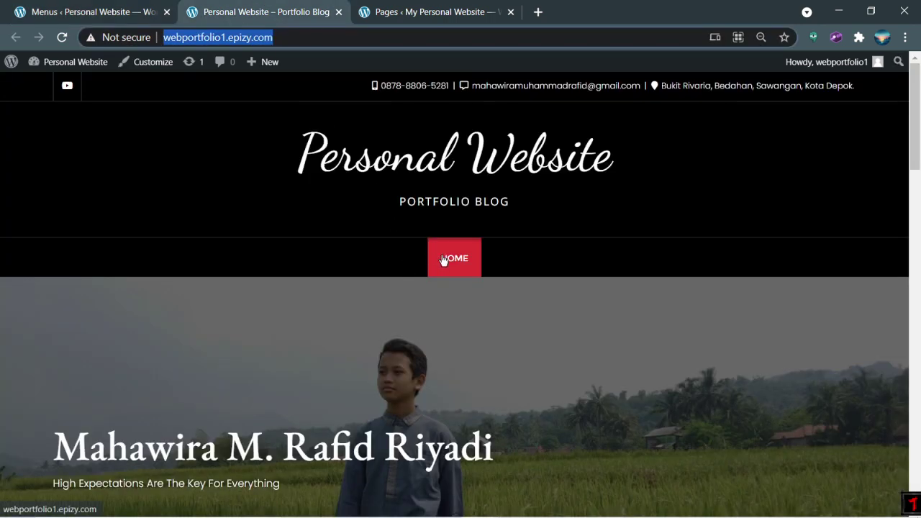
{"action": "left_click", "coordinate": [425, 12]}
Step: Open the live My Personal Website homepage in a new tab from the admin bar, then return to Menus
{"action": "scroll", "coordinate": [361, 154], "scroll_direction": "up", "scroll_amount": 4}
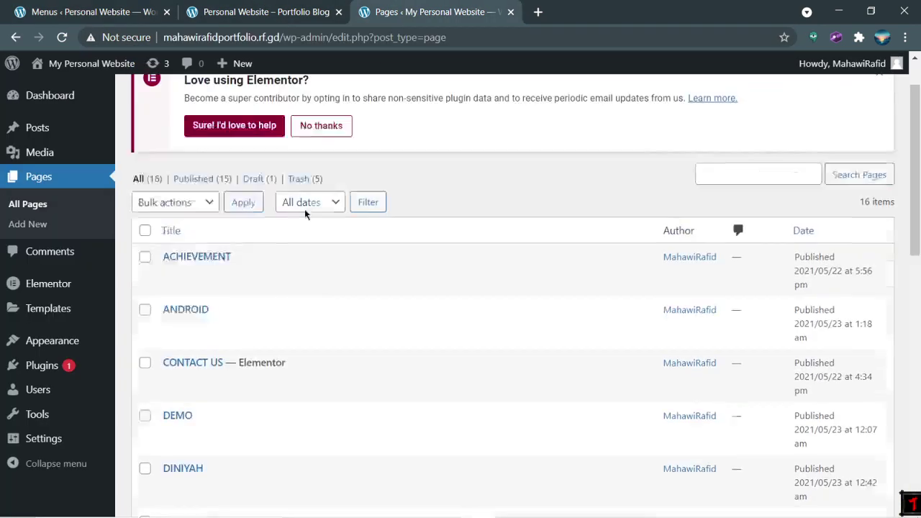
{"action": "mouse_move", "coordinate": [64, 65]}
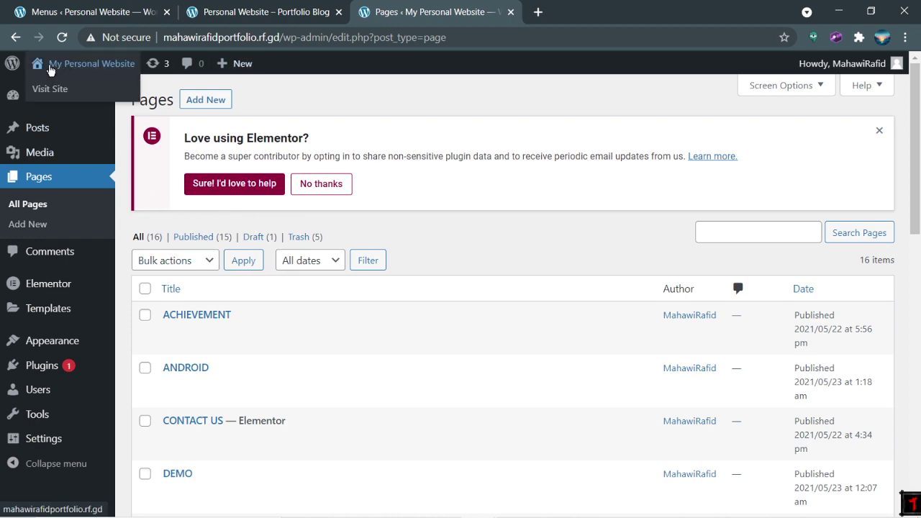
{"action": "right_click", "coordinate": [60, 90]}
{"action": "left_click", "coordinate": [108, 98]}
{"action": "left_click", "coordinate": [581, 6]}
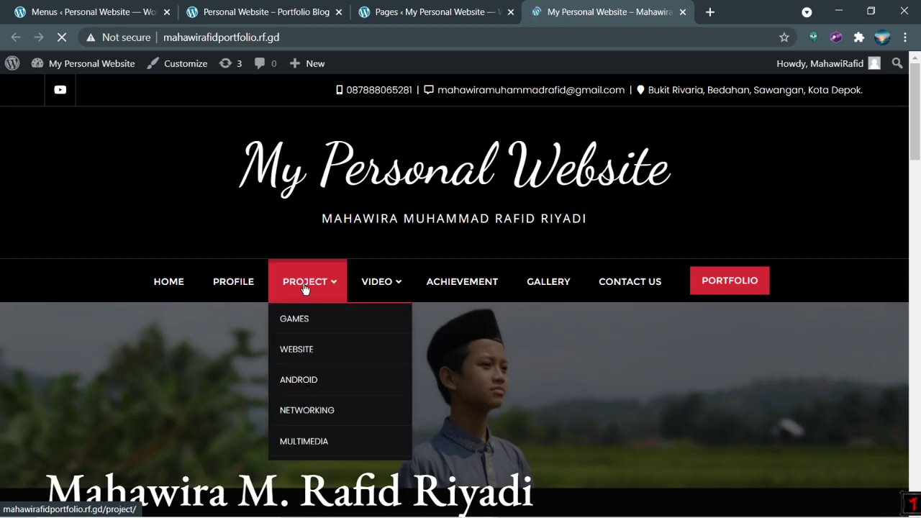
{"action": "mouse_move", "coordinate": [386, 284]}
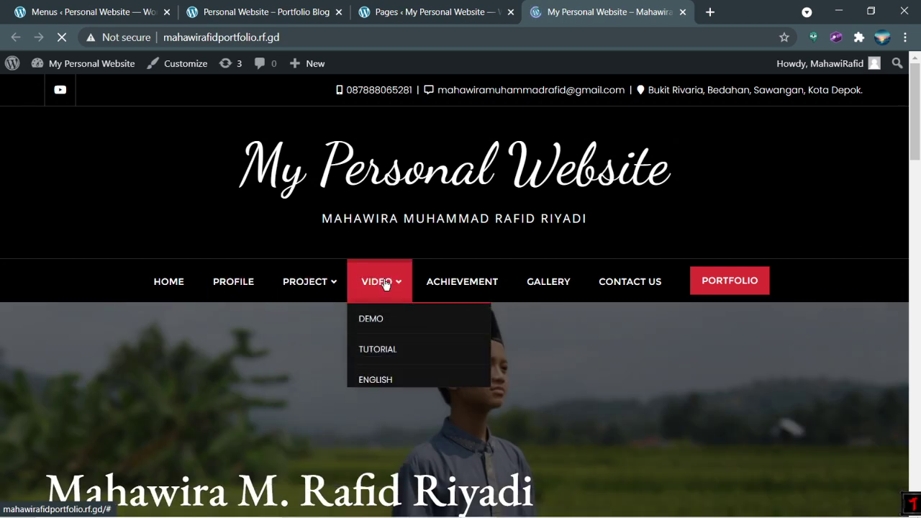
{"action": "left_click", "coordinate": [112, 4]}
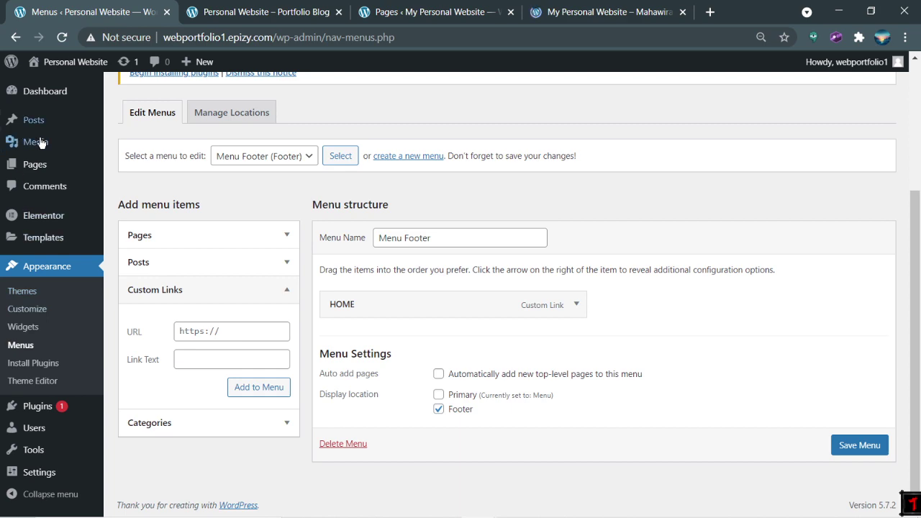
Step: Trash the draft page P in My Personal Website's Pages and start a new page
{"action": "left_click", "coordinate": [60, 172]}
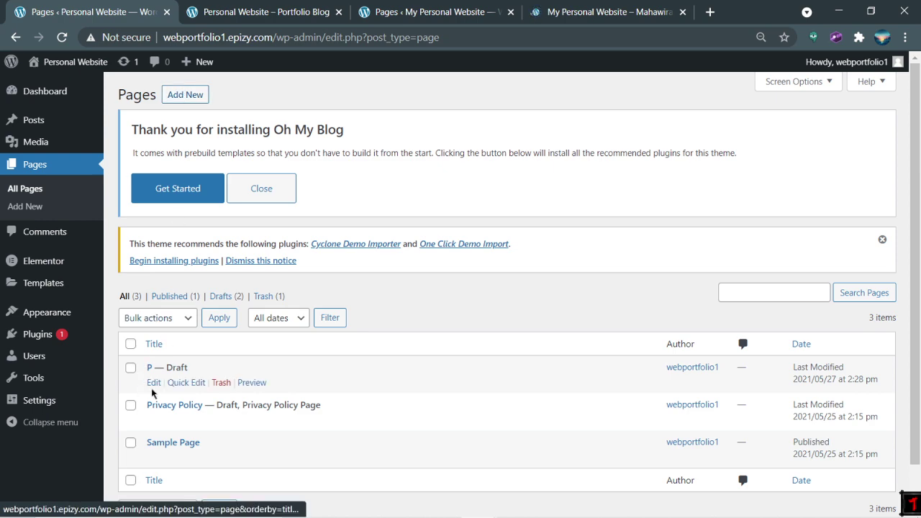
{"action": "left_click", "coordinate": [221, 385]}
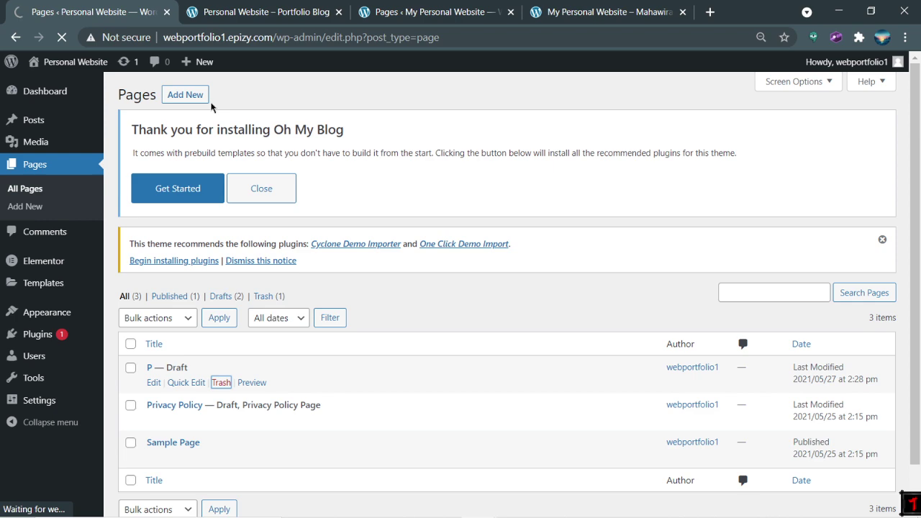
{"action": "left_click", "coordinate": [185, 97]}
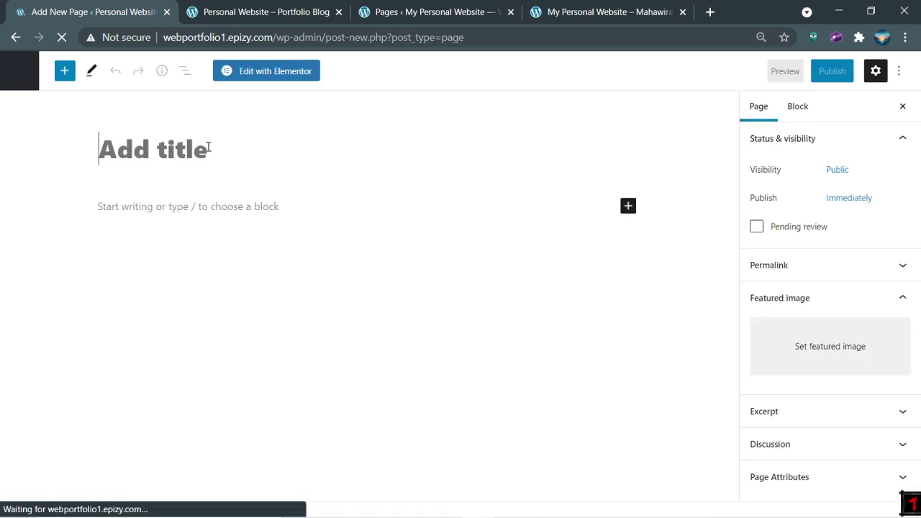
Step: Open the other site's PROFILE page editor and give the new draft the title 'My Porrofile'
{"action": "left_click", "coordinate": [442, 5]}
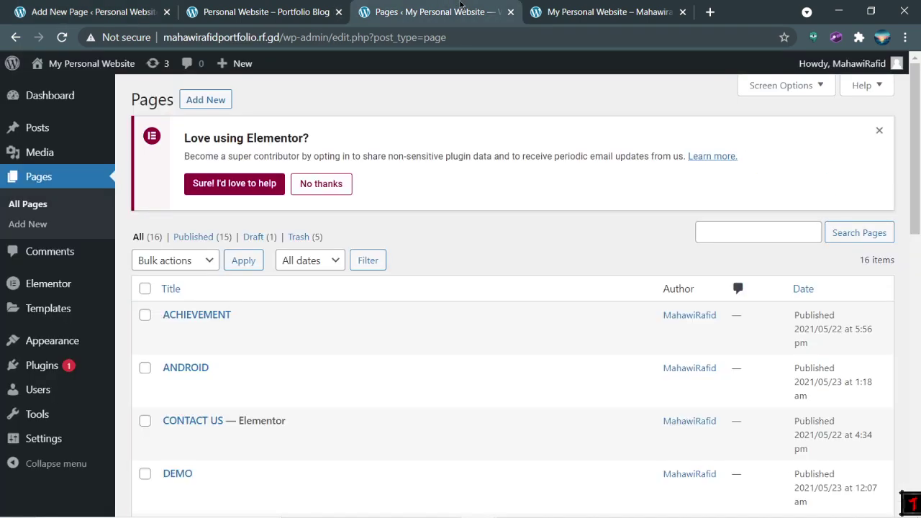
{"action": "scroll", "coordinate": [237, 319], "scroll_direction": "down", "scroll_amount": 9}
{"action": "scroll", "coordinate": [215, 322], "scroll_direction": "down", "scroll_amount": 3}
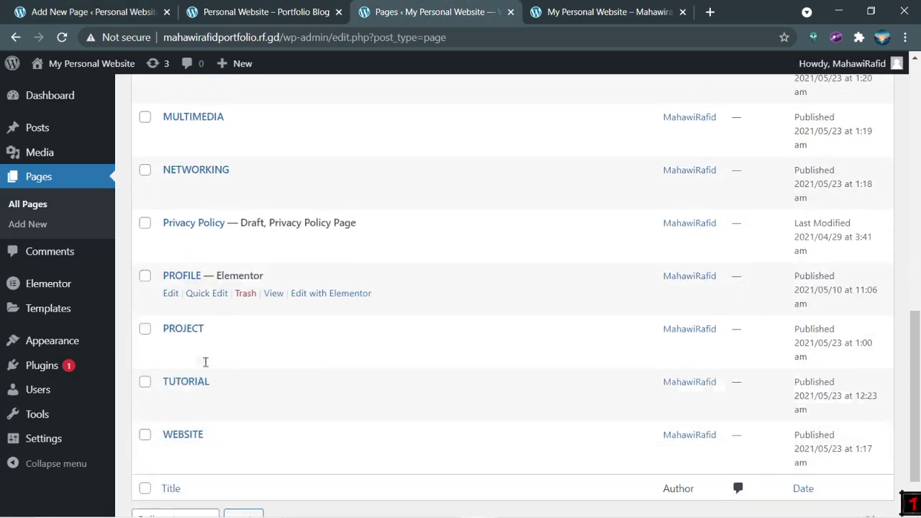
{"action": "left_click", "coordinate": [176, 252]}
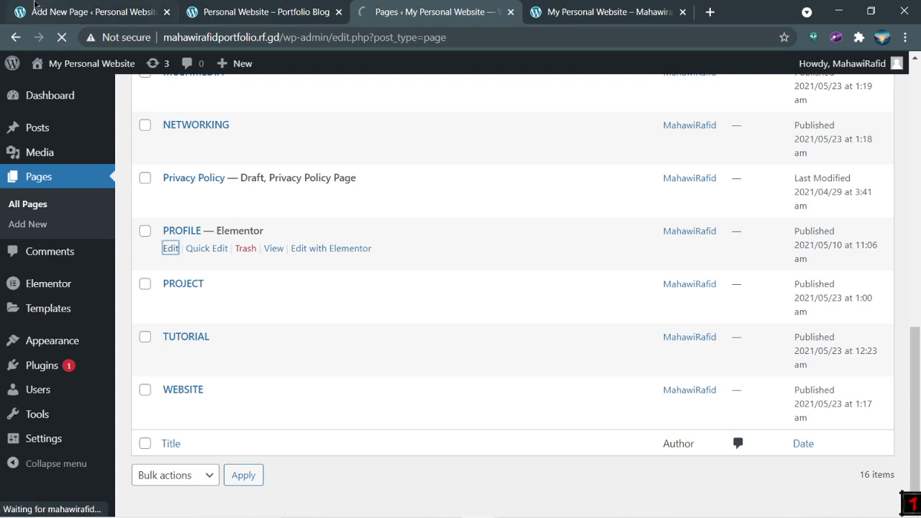
{"action": "key", "text": "ctrl+1"}
{"action": "type", "text": "My P"}
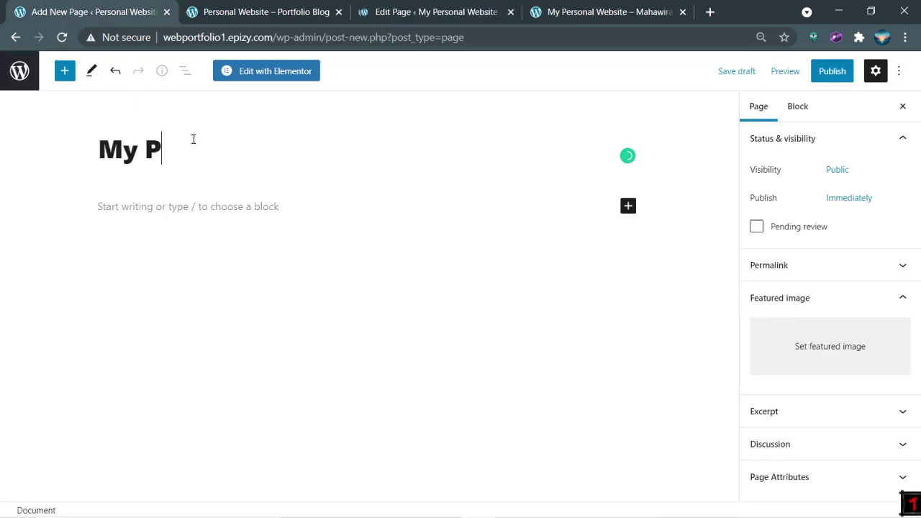
{"action": "type", "text": "orrofile"}
Step: Look over the other site's PROFILE editor and its live Profile page
{"action": "left_click", "coordinate": [451, 5]}
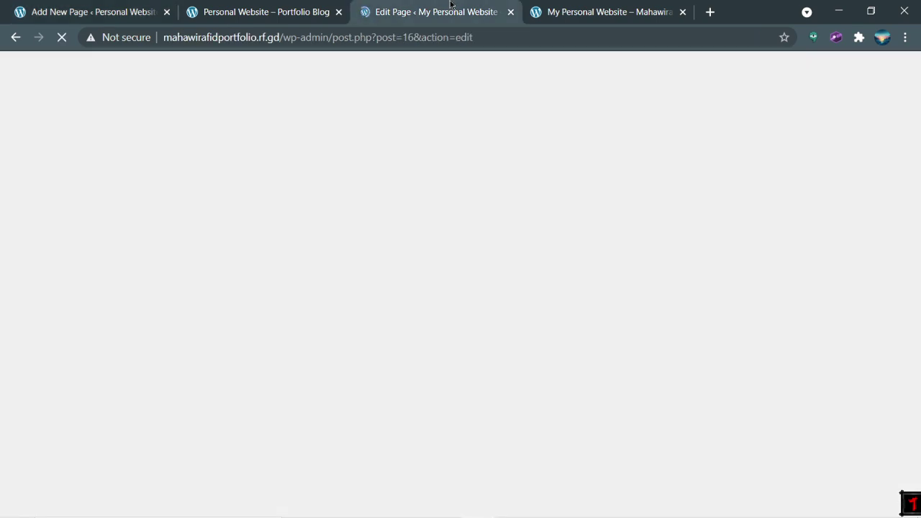
{"action": "key", "text": "ctrl+1"}
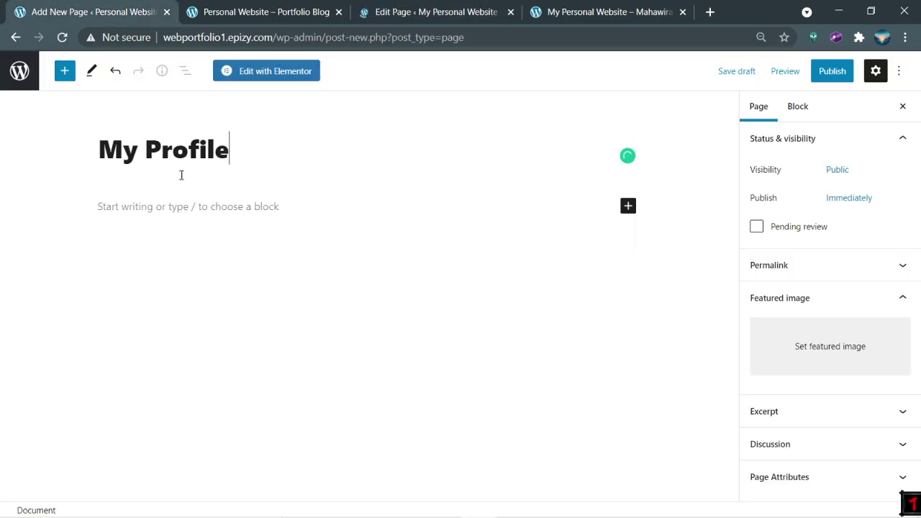
{"action": "left_click", "coordinate": [186, 206]}
{"action": "left_click", "coordinate": [393, 6]}
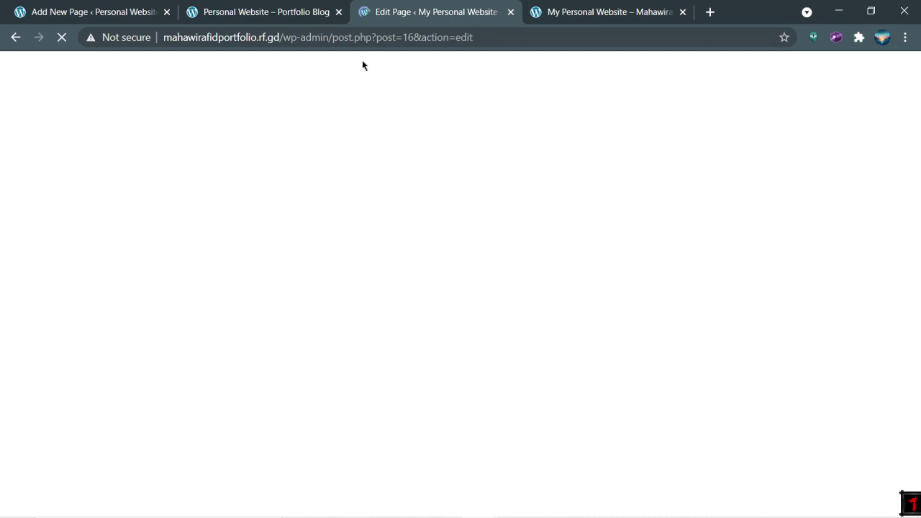
{"action": "left_click", "coordinate": [604, 12]}
{"action": "left_click", "coordinate": [209, 279]}
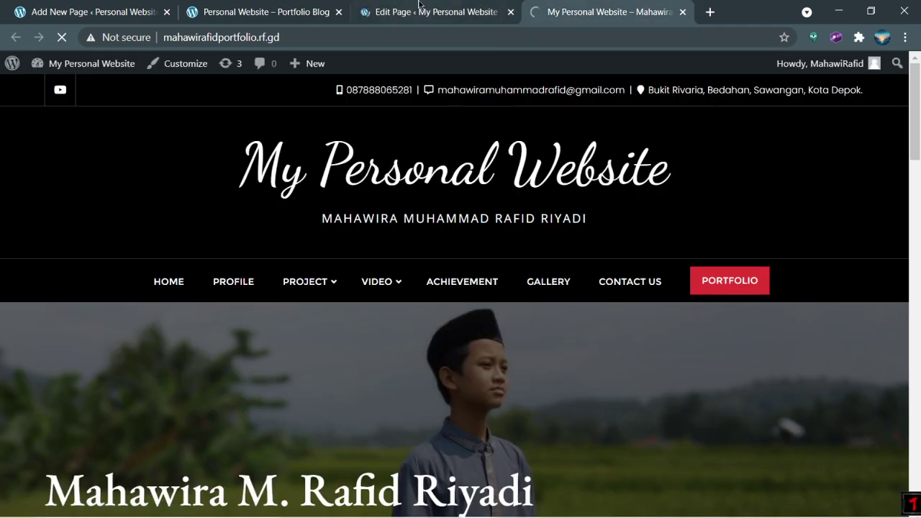
{"action": "left_click", "coordinate": [419, 6]}
{"action": "left_click", "coordinate": [641, 11]}
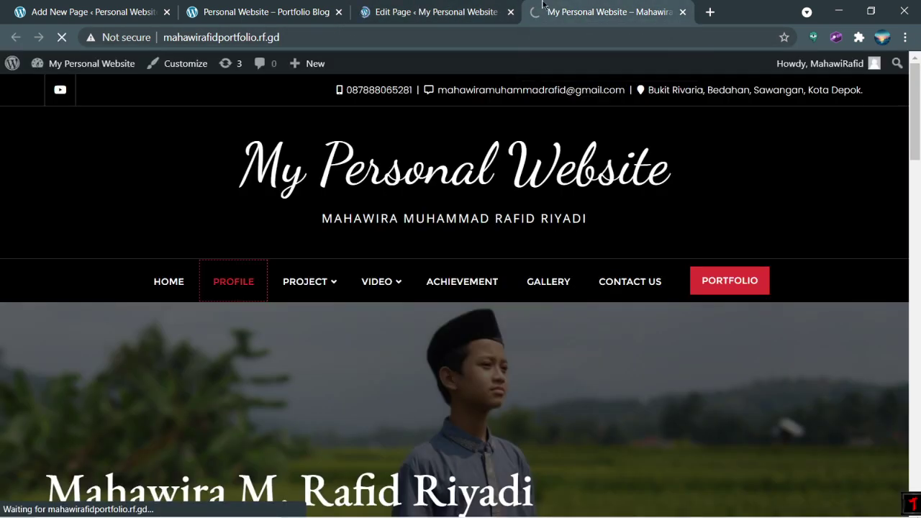
Step: Retitle the new draft 'MY PROFILE'
{"action": "left_click", "coordinate": [118, 5]}
{"action": "left_click", "coordinate": [418, 11]}
{"action": "left_click", "coordinate": [101, 12]}
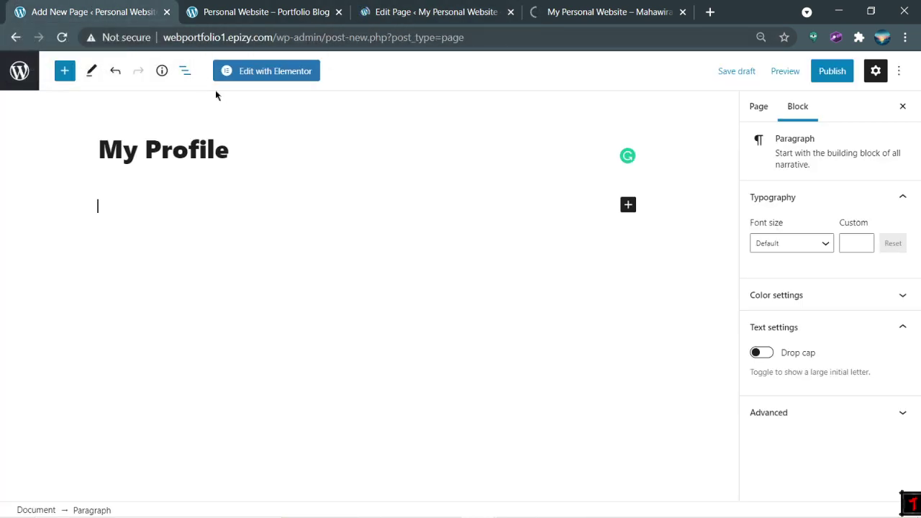
{"action": "triple_click", "coordinate": [210, 153]}
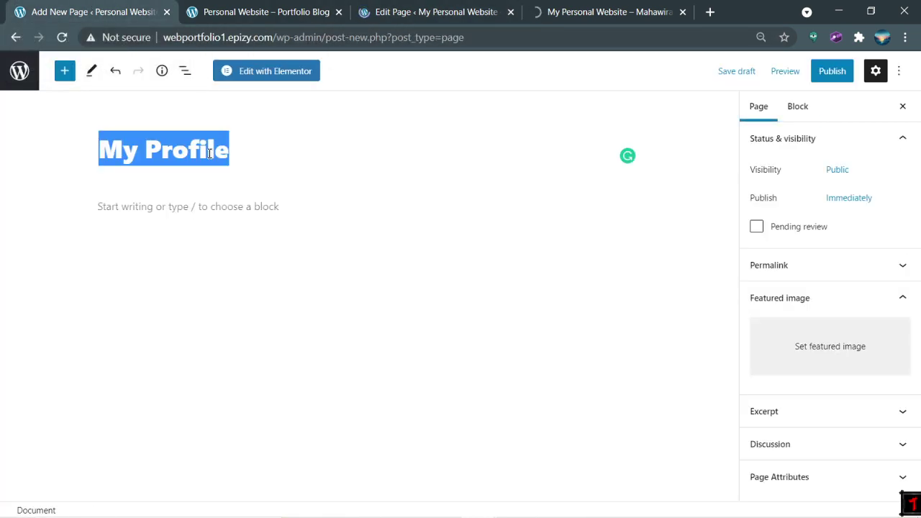
{"action": "key", "text": "BackSpace"}
{"action": "type", "text": "MY "}
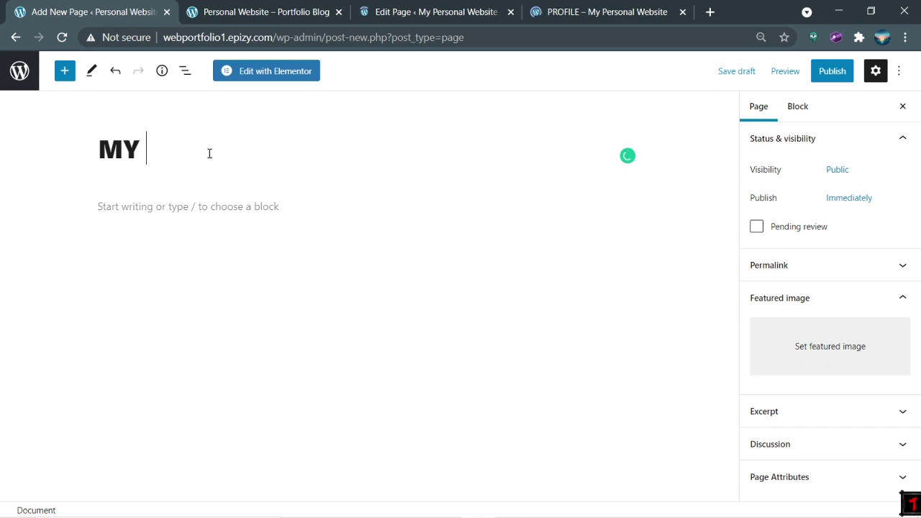
{"action": "type", "text": "PROFILE"}
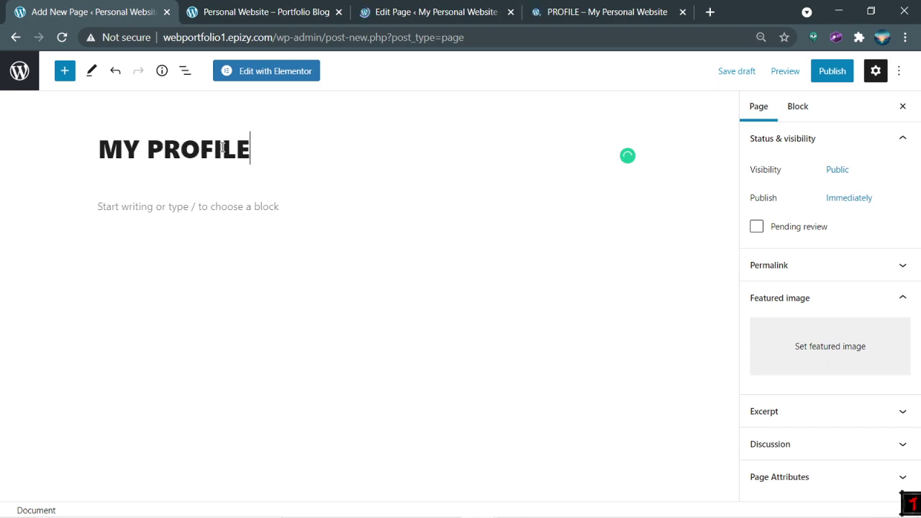
Step: Copy the profile paragraph from the live PROFILE page and paste it into the draft body
{"action": "left_click", "coordinate": [394, 13]}
{"action": "key", "text": "ctrl+Tab"}
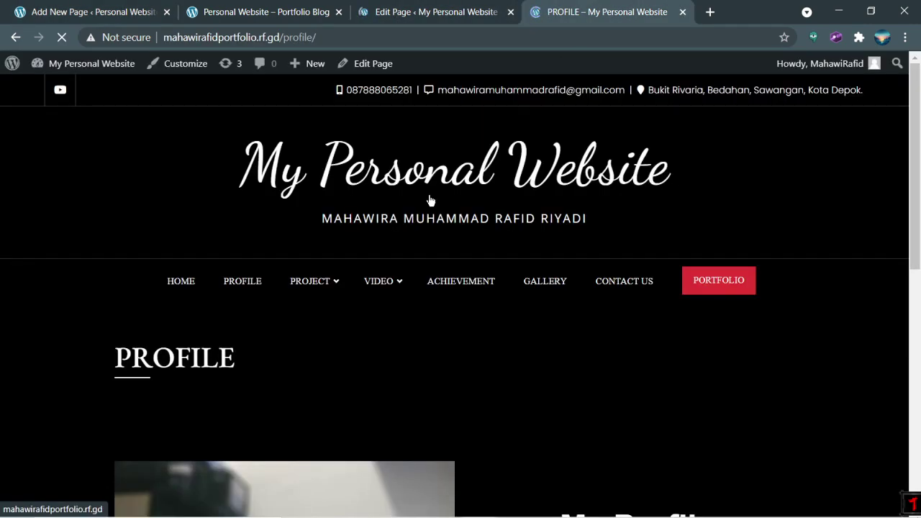
{"action": "scroll", "coordinate": [346, 259], "scroll_direction": "down", "scroll_amount": 5}
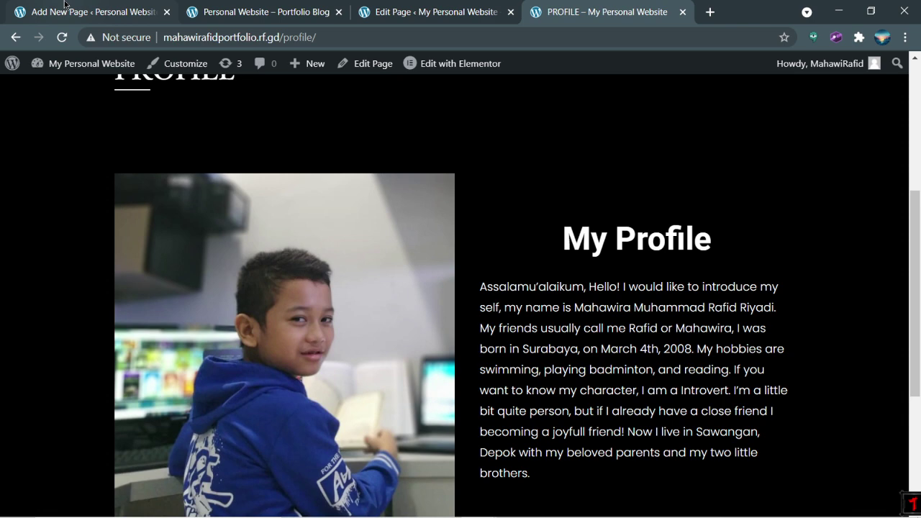
{"action": "left_click_drag", "start_coordinate": [480, 294], "coordinate": [774, 494]}
{"action": "key", "text": "ctrl+c"}
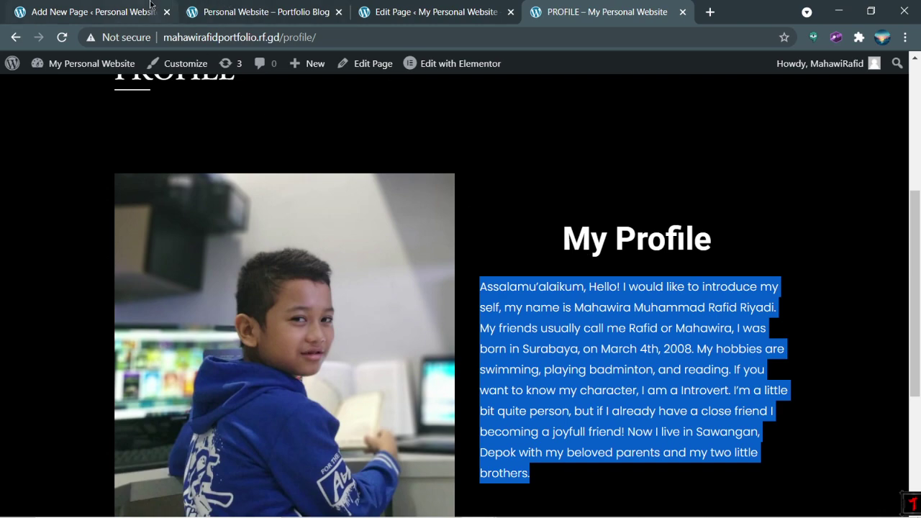
{"action": "left_click", "coordinate": [101, 12]}
{"action": "left_click", "coordinate": [234, 205]}
{"action": "key", "text": "ctrl+v"}
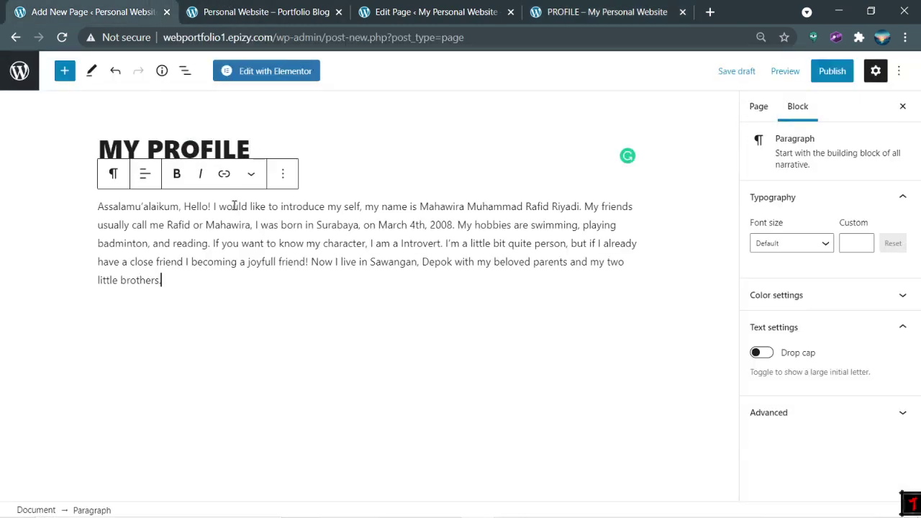
Step: Change the draft title to 'PROFILE' and delete the pasted paragraph, leaving the body empty
{"action": "left_click", "coordinate": [598, 7]}
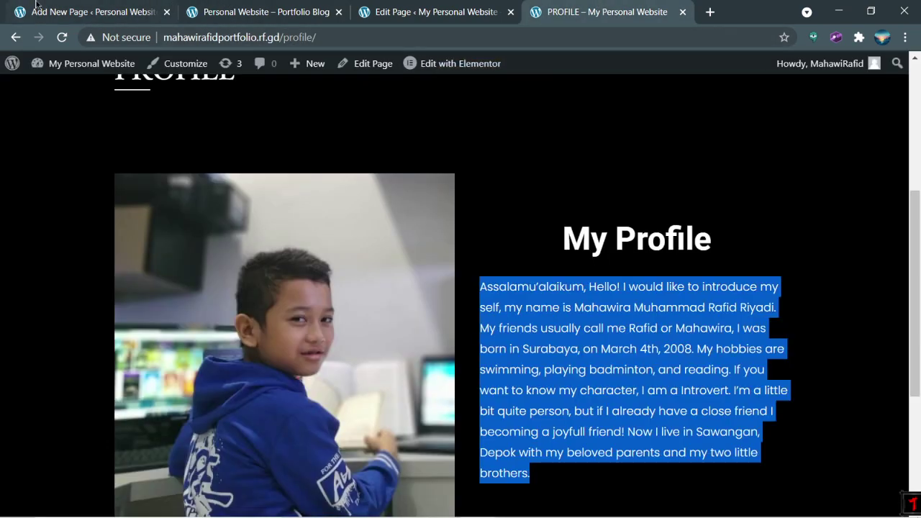
{"action": "left_click", "coordinate": [34, 4]}
{"action": "double_click", "coordinate": [293, 261]}
{"action": "left_click", "coordinate": [565, 16]}
{"action": "key", "text": "F5"}
{"action": "left_click", "coordinate": [90, 12]}
{"action": "triple_click", "coordinate": [191, 149]}
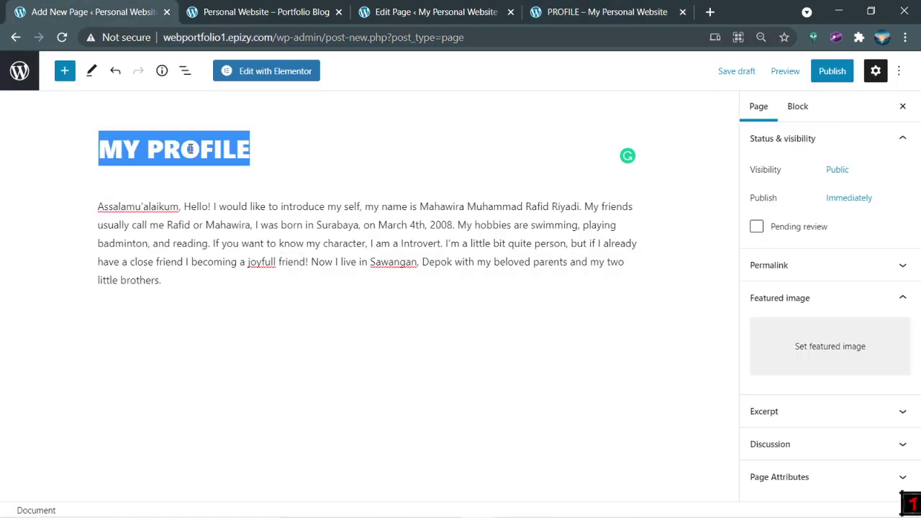
{"action": "type", "text": "PROFILE"}
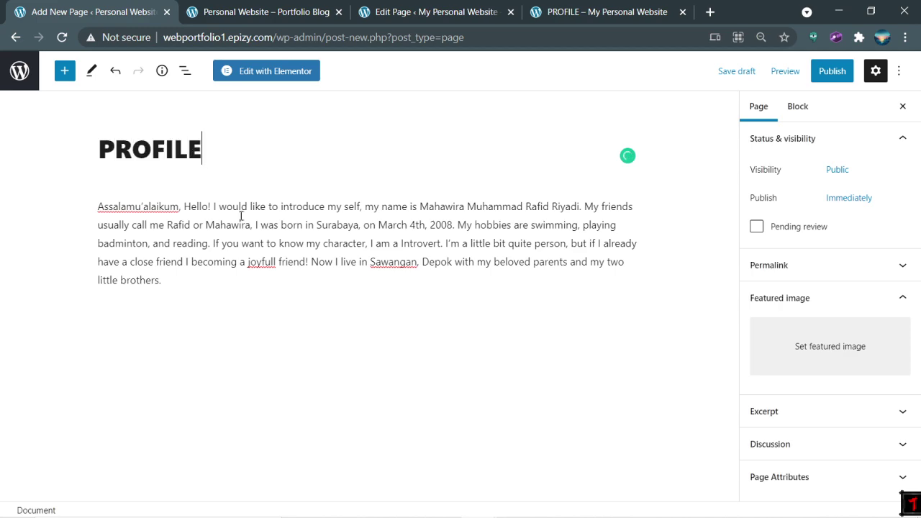
{"action": "left_click", "coordinate": [232, 254]}
{"action": "key", "text": "ctrl+a"}
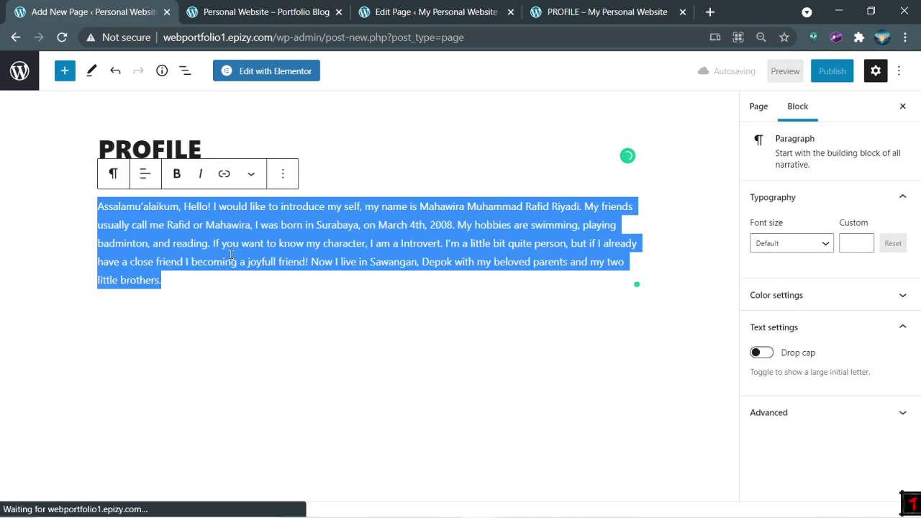
{"action": "key", "text": "BackSpace"}
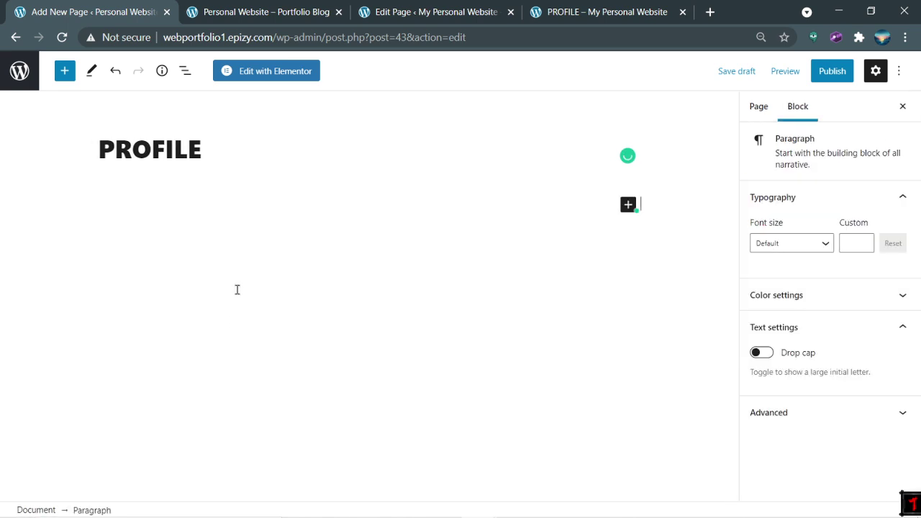
Step: Publish the new PROFILE page
{"action": "left_click", "coordinate": [252, 70]}
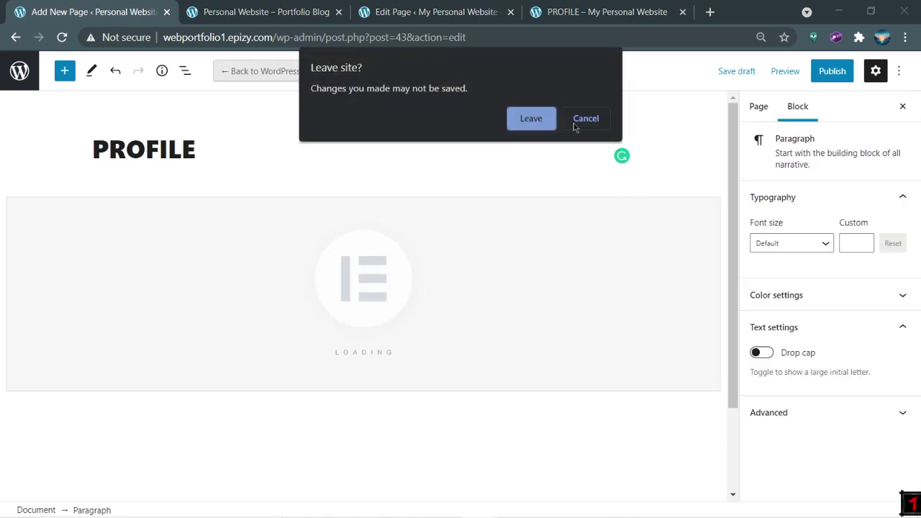
{"action": "left_click", "coordinate": [573, 123]}
{"action": "left_click", "coordinate": [657, 181]}
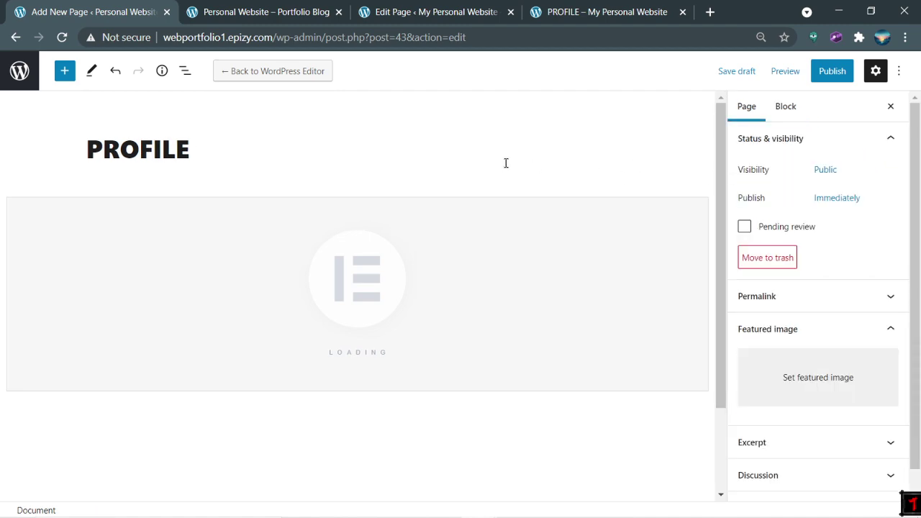
{"action": "left_click", "coordinate": [830, 72]}
{"action": "left_click", "coordinate": [820, 80]}
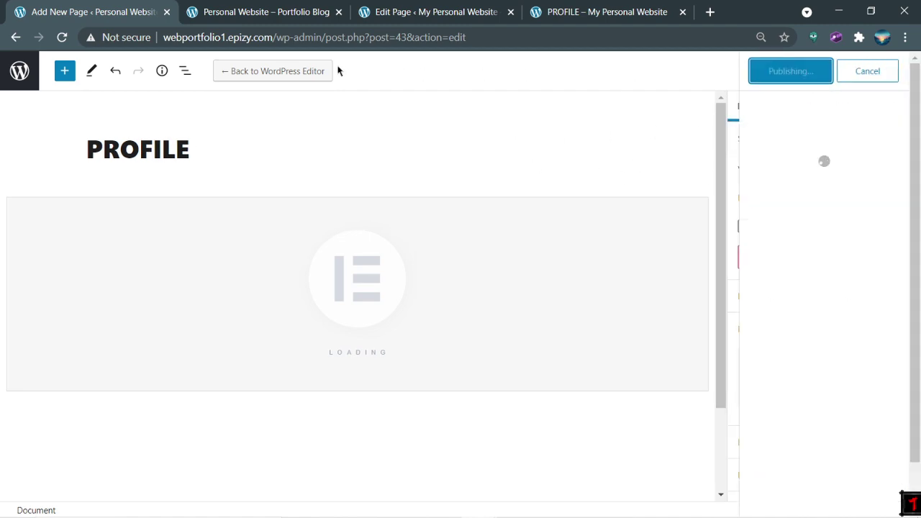
Step: Switch back to the block editor, relaunch Elementor for PROFILE, and show the other site's PROFILE editor
{"action": "left_click", "coordinate": [286, 77]}
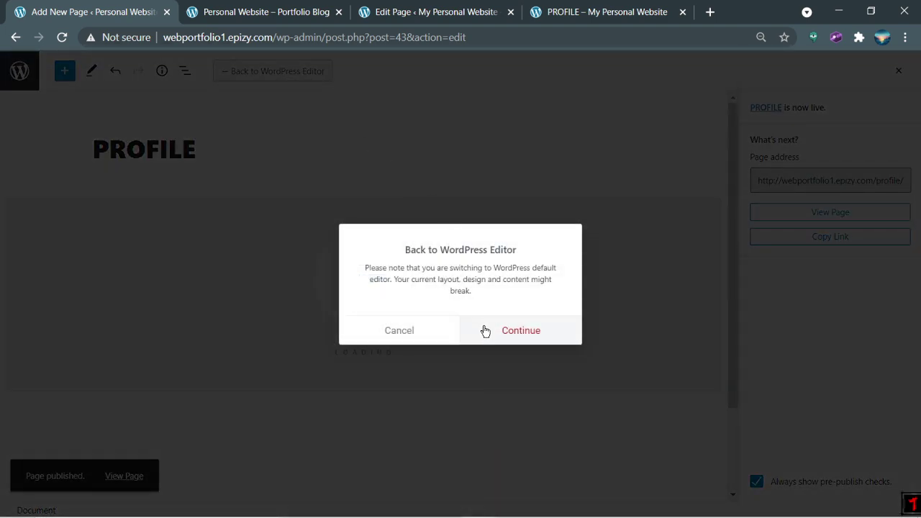
{"action": "left_click", "coordinate": [486, 331]}
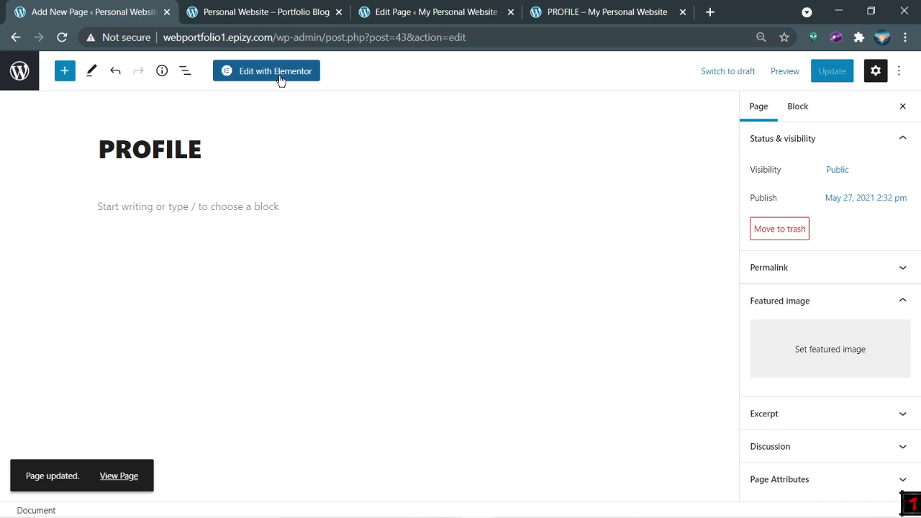
{"action": "left_click", "coordinate": [281, 72]}
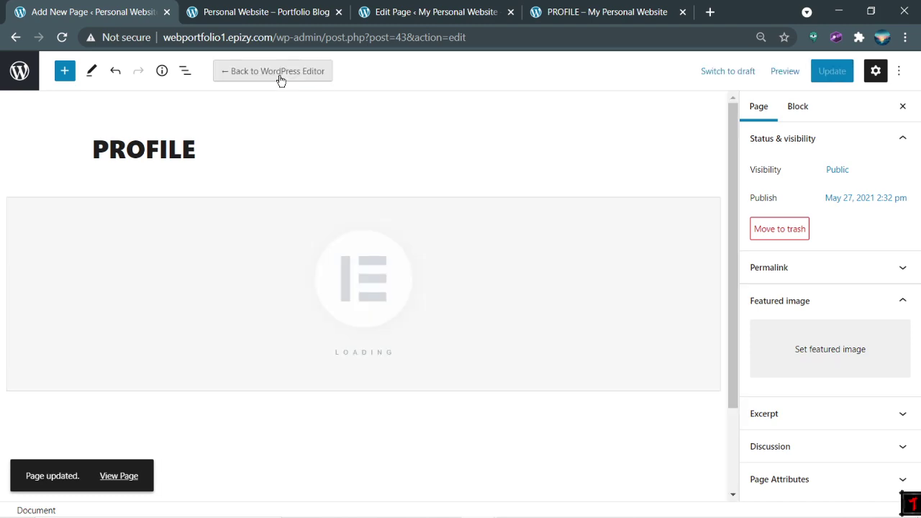
{"action": "left_click", "coordinate": [320, 6]}
{"action": "left_click", "coordinate": [461, 11]}
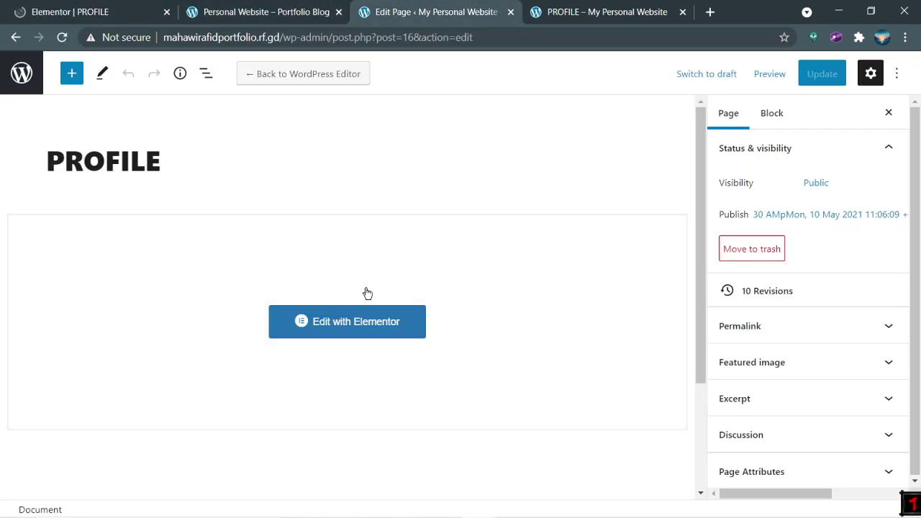
Step: Launch Elementor on the PROFILE page and open the template library from its empty section
{"action": "left_click", "coordinate": [333, 328]}
{"action": "left_click", "coordinate": [605, 12]}
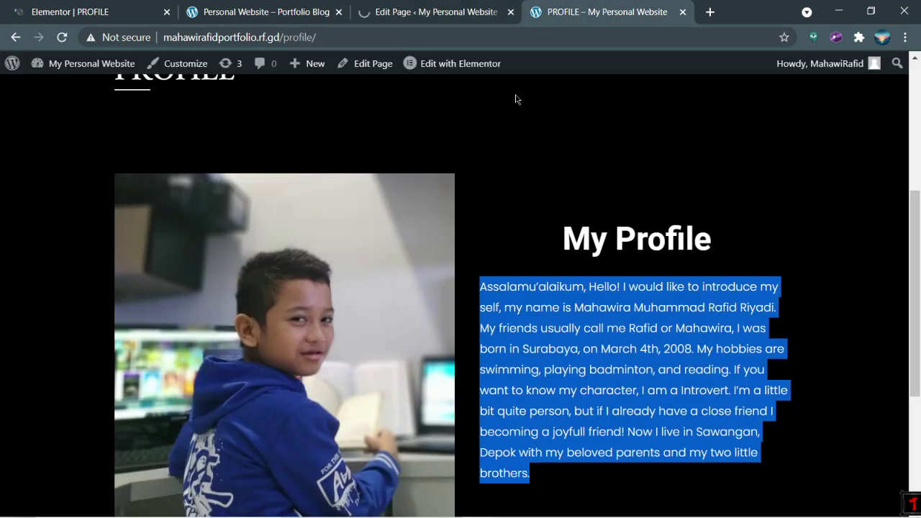
{"action": "left_click", "coordinate": [370, 5]}
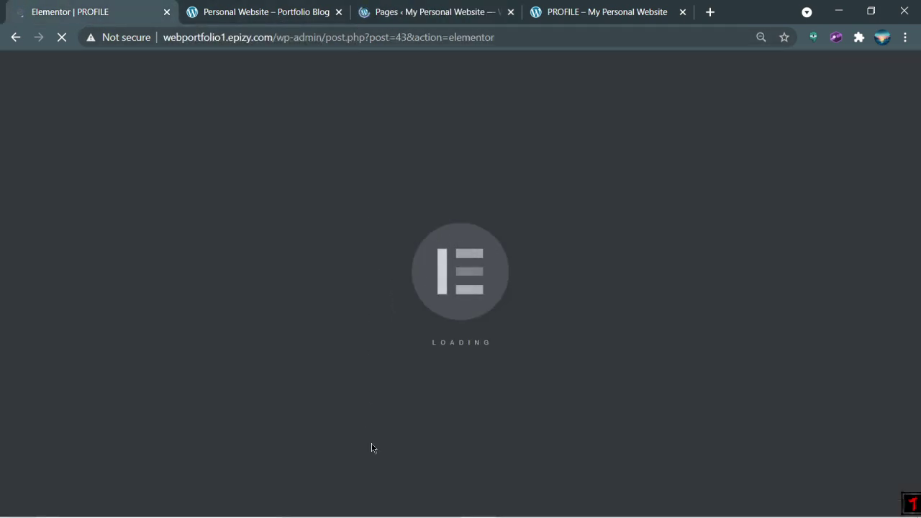
{"action": "left_click", "coordinate": [605, 11]}
{"action": "left_click", "coordinate": [428, 11]}
{"action": "scroll", "coordinate": [389, 242], "scroll_direction": "down", "scroll_amount": 2}
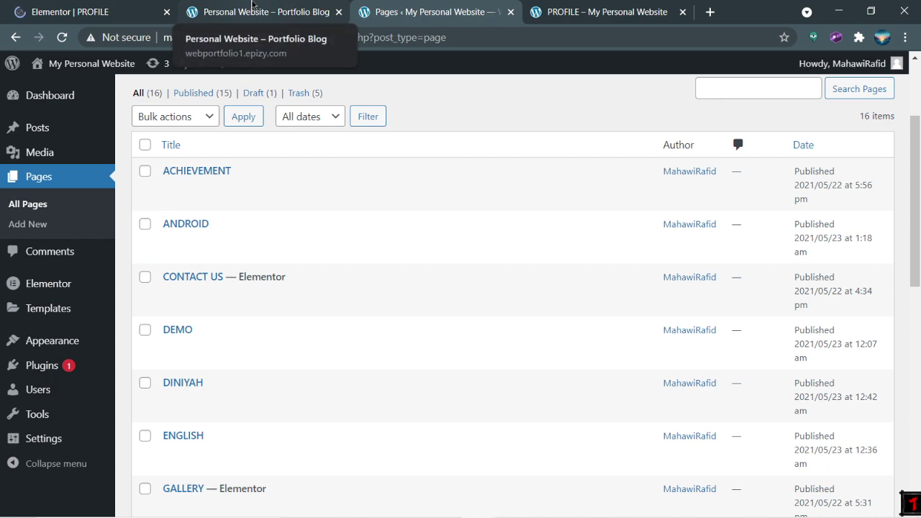
{"action": "left_click", "coordinate": [252, 11]}
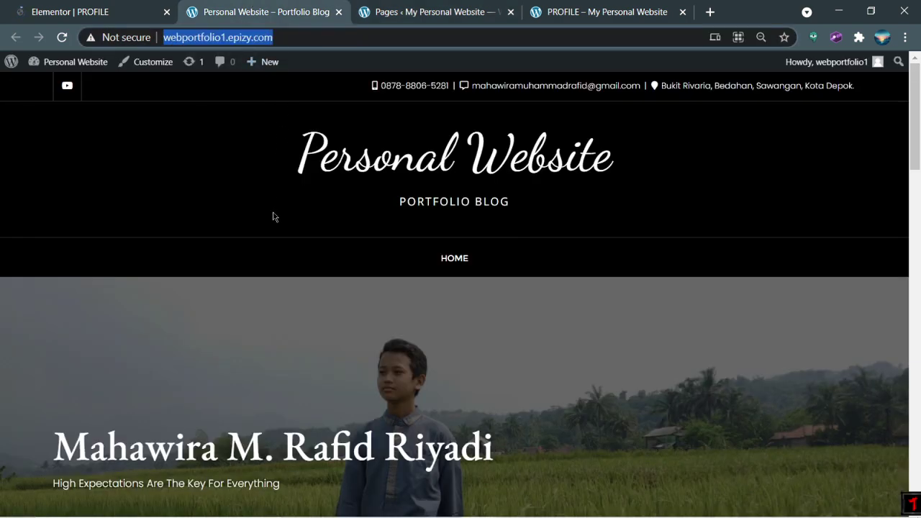
{"action": "left_click", "coordinate": [575, 12]}
{"action": "left_click", "coordinate": [442, 12]}
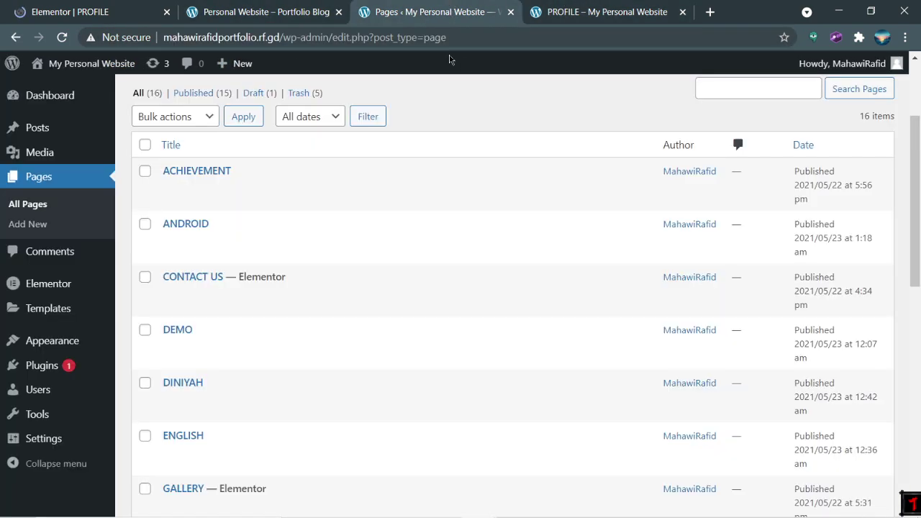
{"action": "left_click", "coordinate": [94, 8]}
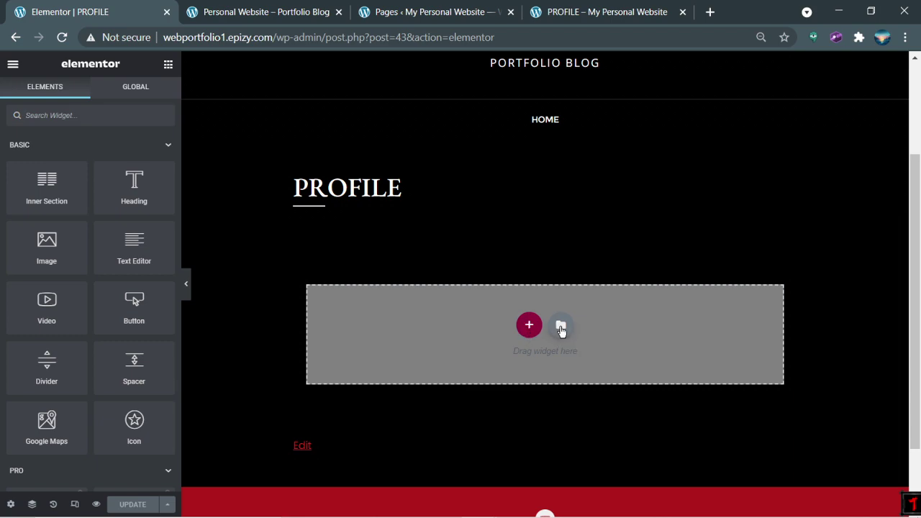
{"action": "left_click", "coordinate": [560, 327]}
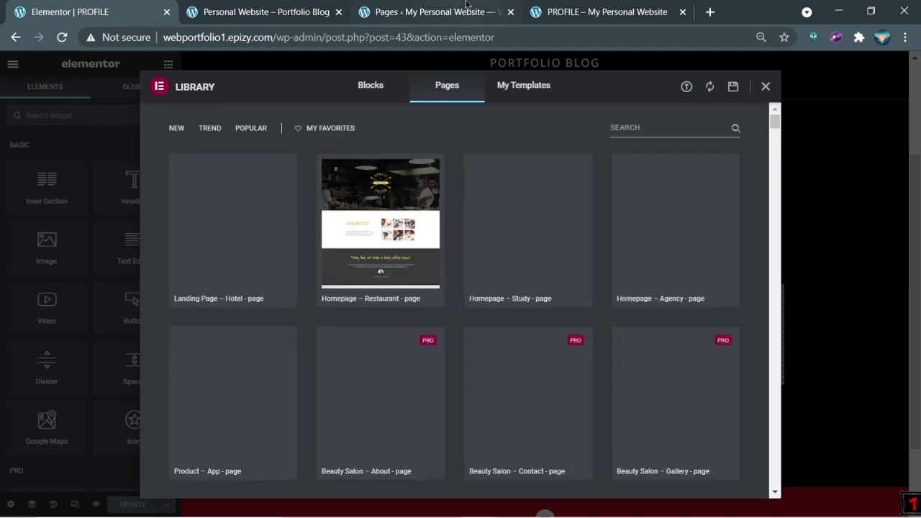
Step: Search the page templates for 'profile', then 'about', and scroll through the results
{"action": "left_click", "coordinate": [656, 127]}
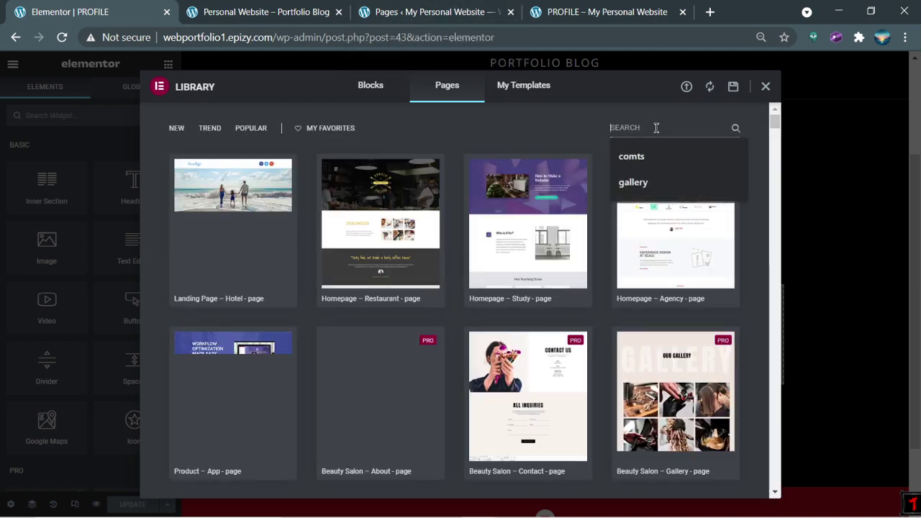
{"action": "type", "text": "profile"}
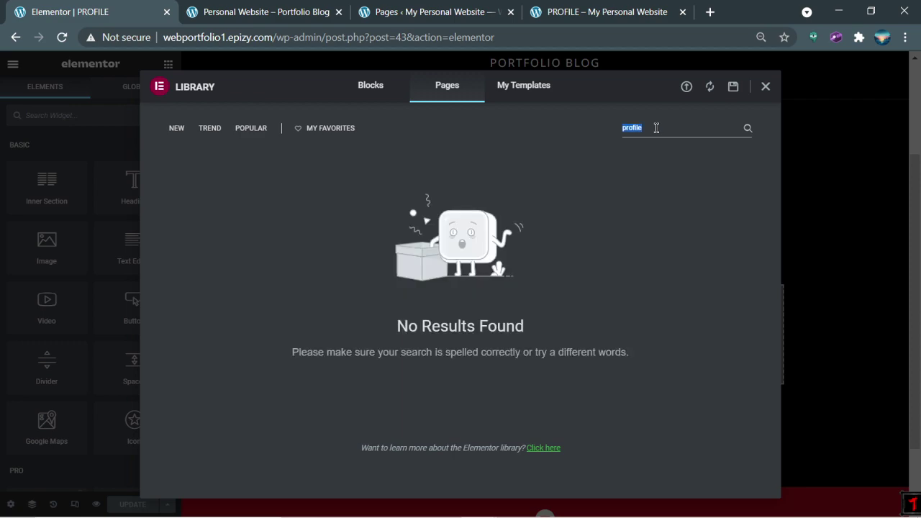
{"action": "key", "text": "BackSpace"}
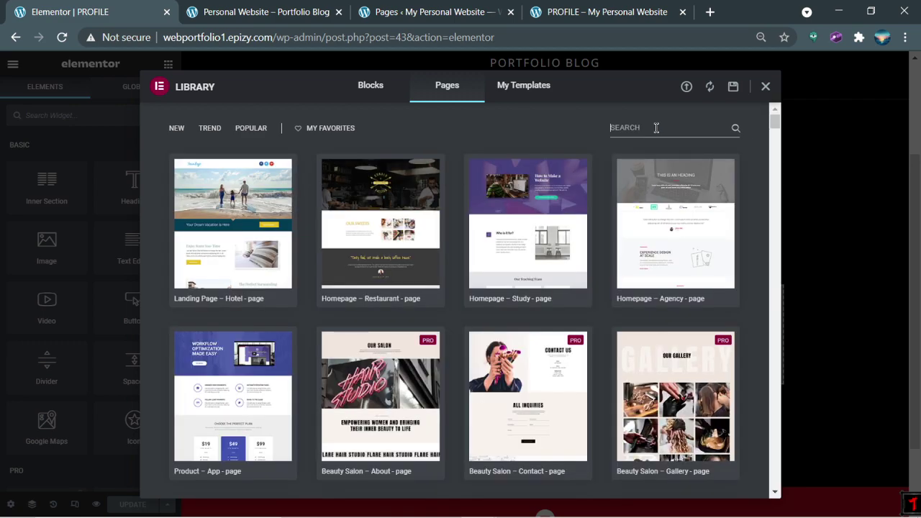
{"action": "type", "text": "about"}
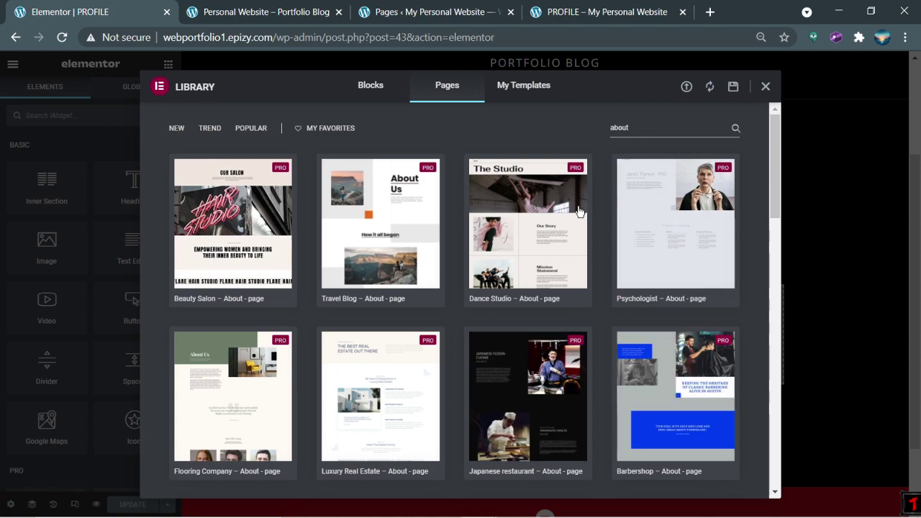
{"action": "scroll", "coordinate": [578, 220], "scroll_direction": "down", "scroll_amount": 2}
{"action": "scroll", "coordinate": [578, 220], "scroll_direction": "down", "scroll_amount": 4}
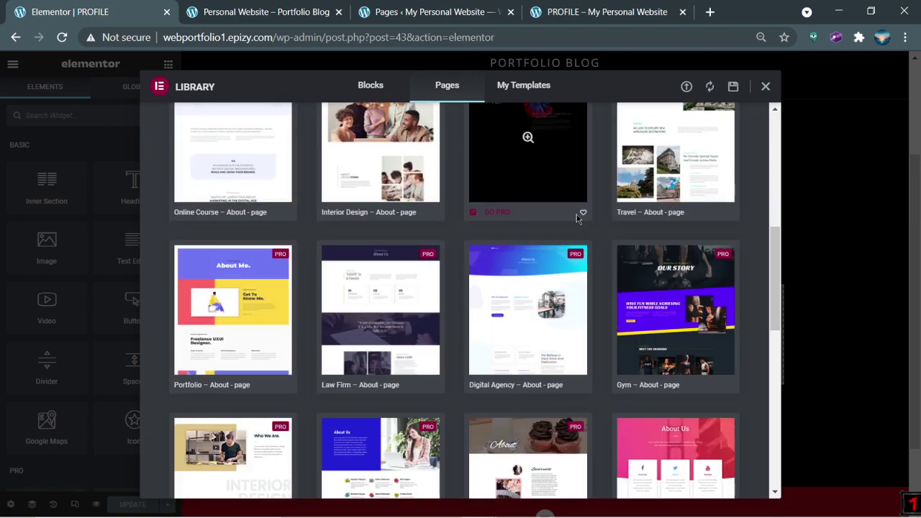
{"action": "scroll", "coordinate": [578, 219], "scroll_direction": "down", "scroll_amount": 6}
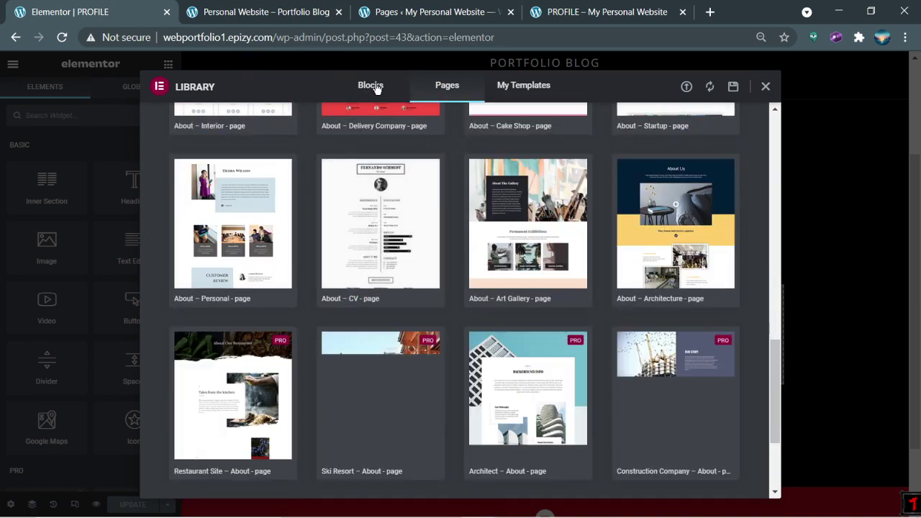
Step: Filter the Blocks tab by 'about' and preview the first About Company block
{"action": "left_click", "coordinate": [371, 85]}
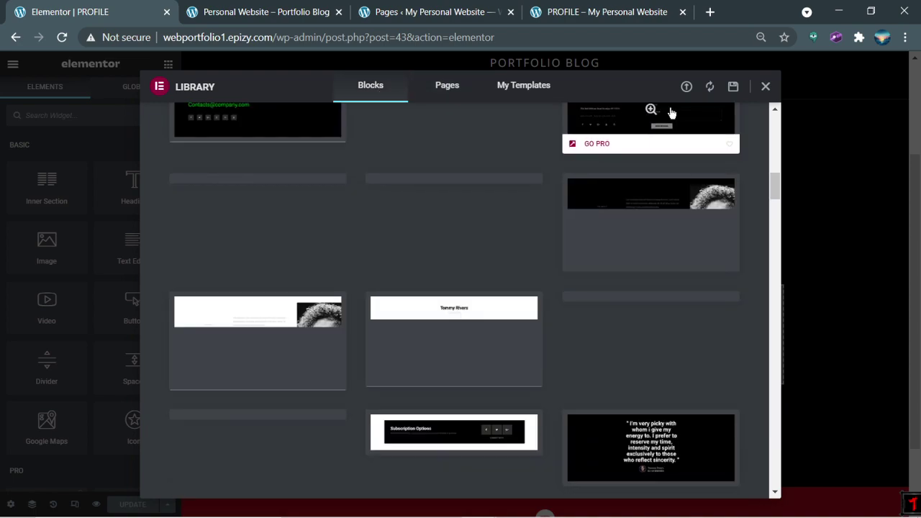
{"action": "scroll", "coordinate": [657, 130], "scroll_direction": "up", "scroll_amount": 3}
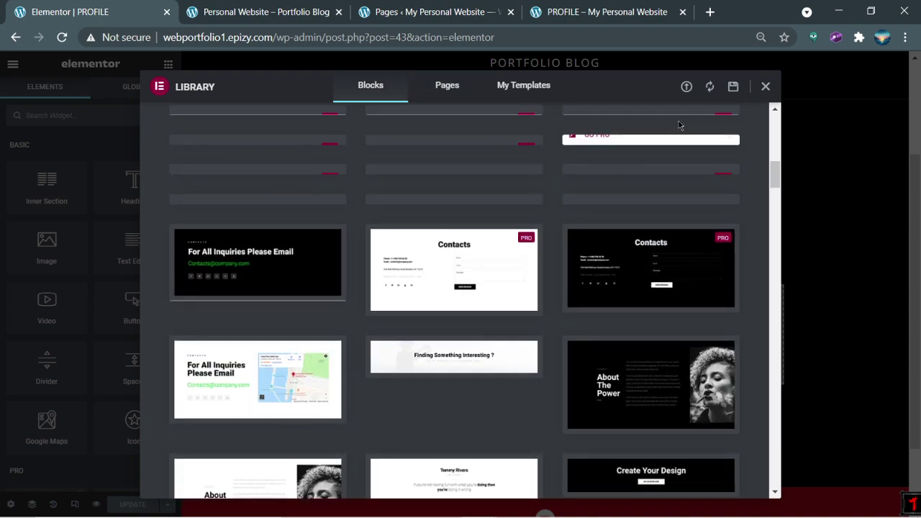
{"action": "left_click", "coordinate": [668, 123]}
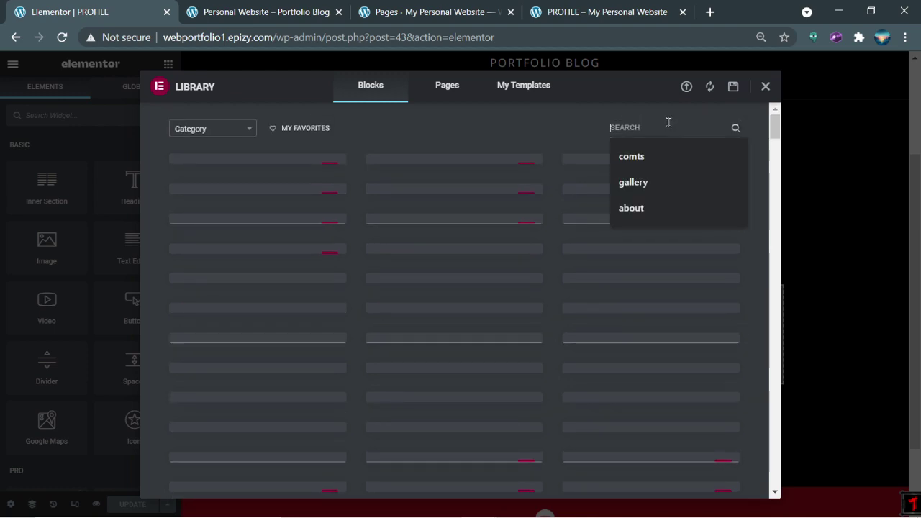
{"action": "left_click", "coordinate": [646, 208]}
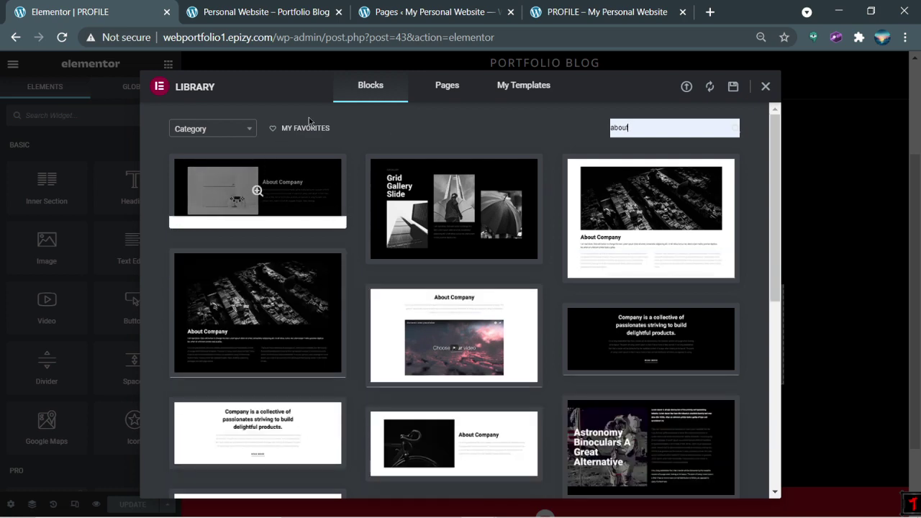
{"action": "mouse_move", "coordinate": [298, 179]}
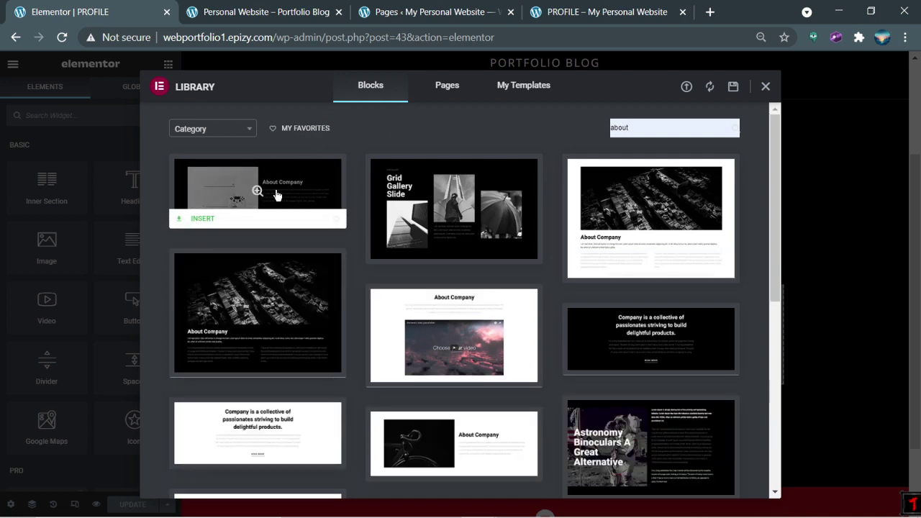
{"action": "left_click", "coordinate": [257, 192]}
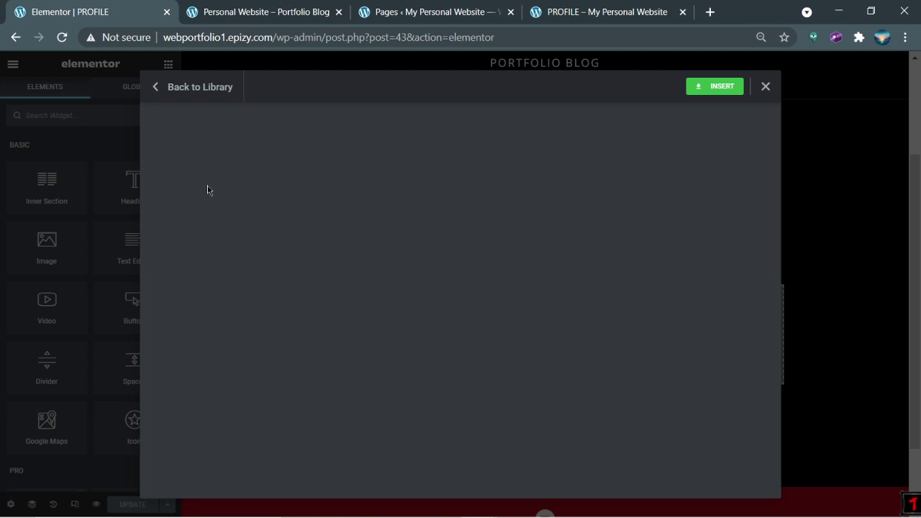
Step: Connect the site to the Elementor library via my.elementor.com and insert the About Company block
{"action": "left_click", "coordinate": [720, 95]}
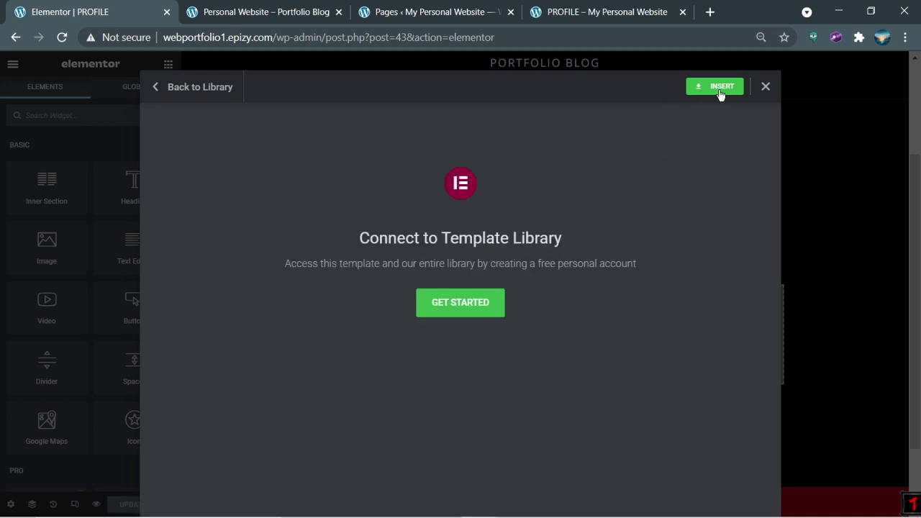
{"action": "left_click", "coordinate": [460, 303]}
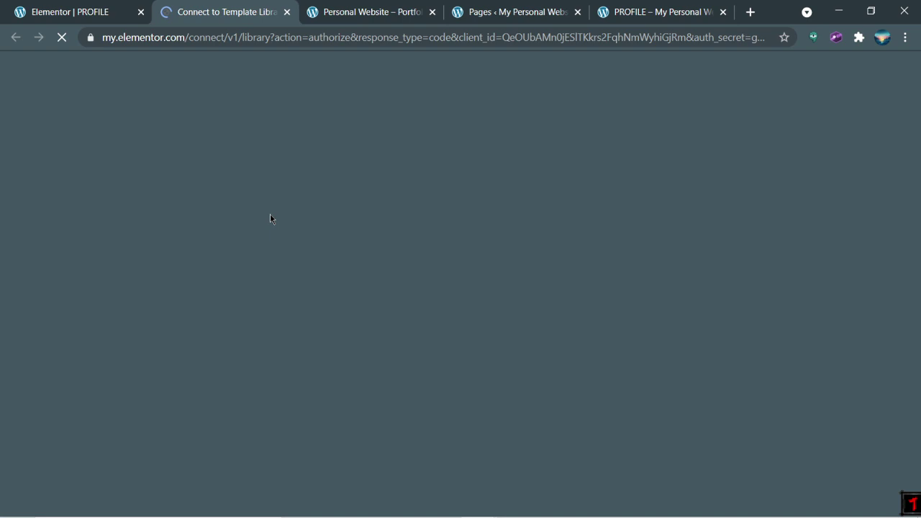
{"action": "key", "text": "ctrl+1"}
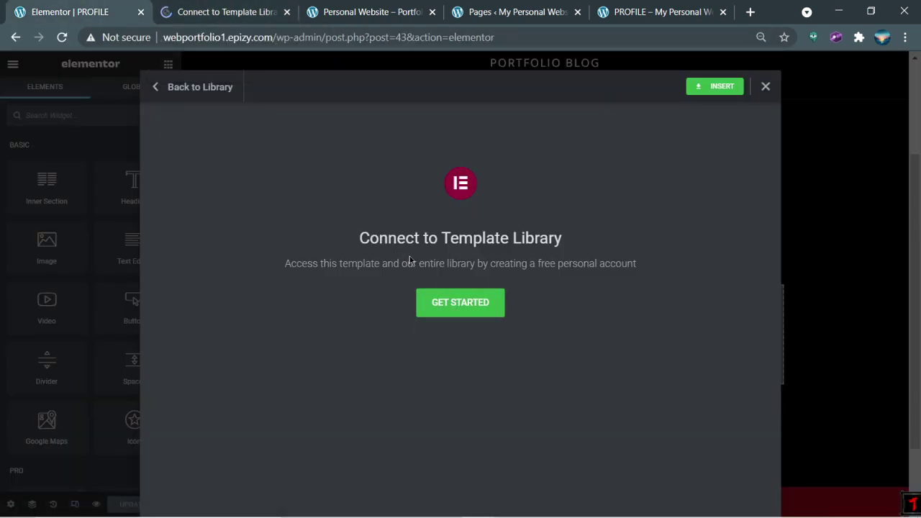
{"action": "left_click", "coordinate": [232, 6]}
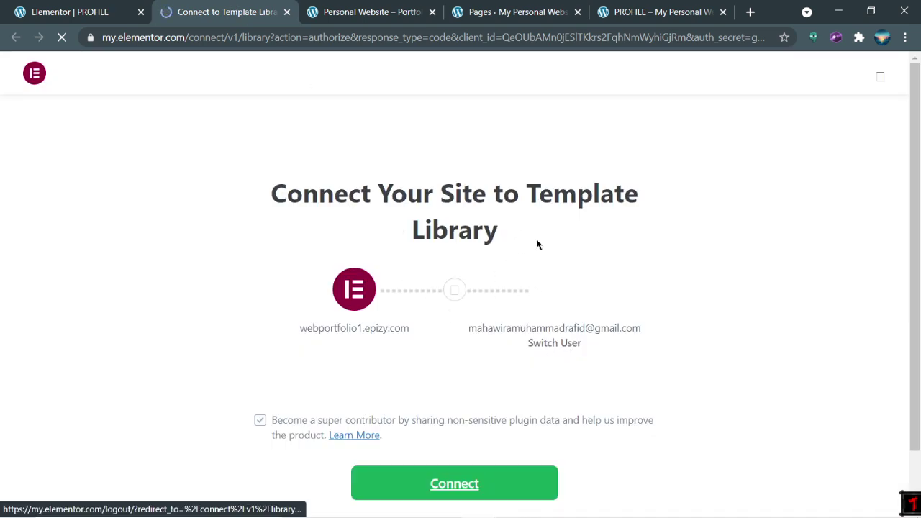
{"action": "left_click", "coordinate": [438, 483]}
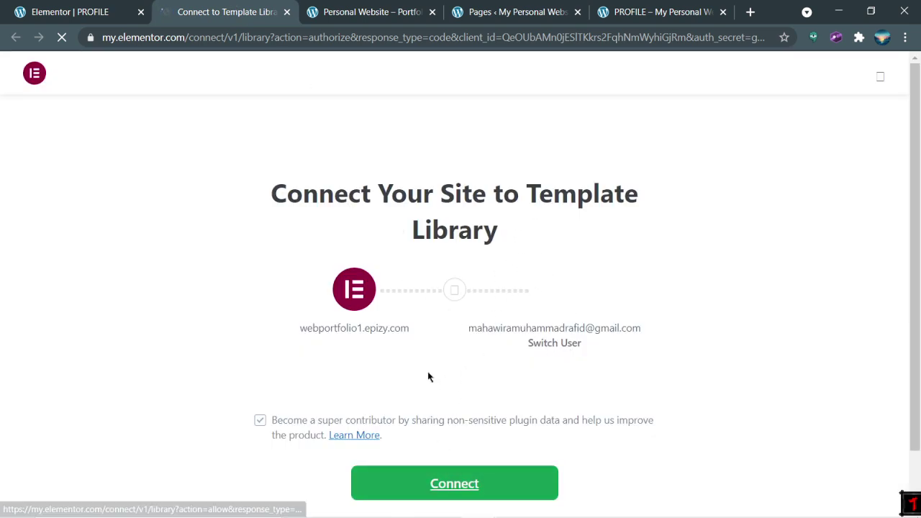
{"action": "scroll", "coordinate": [490, 418], "scroll_direction": "down", "scroll_amount": 1}
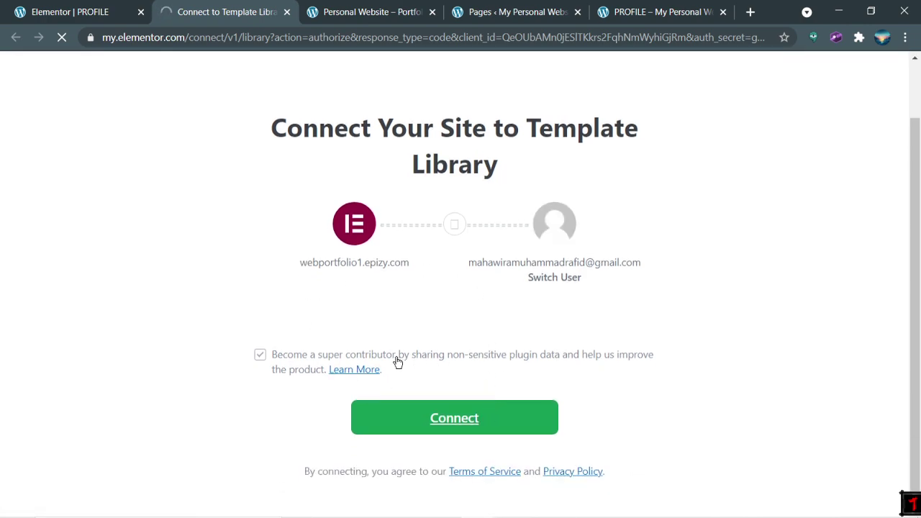
{"action": "left_click", "coordinate": [391, 423]}
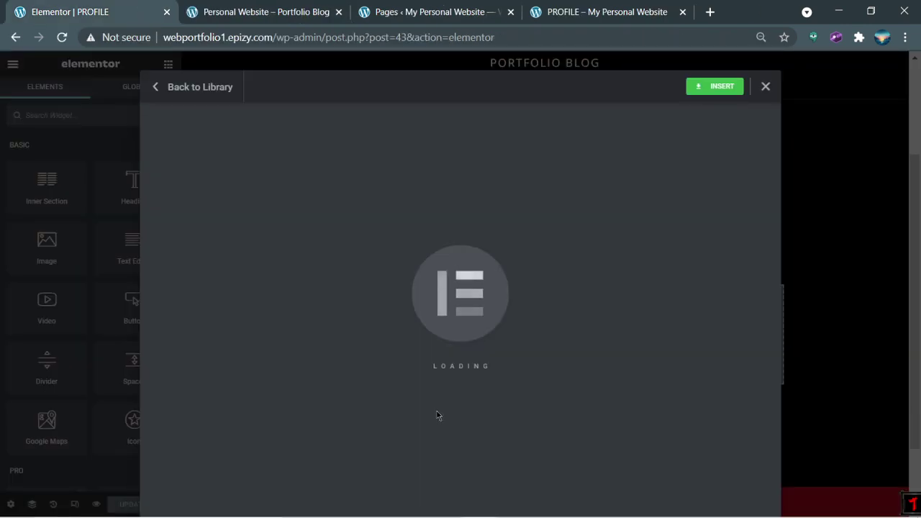
{"action": "left_click", "coordinate": [718, 89]}
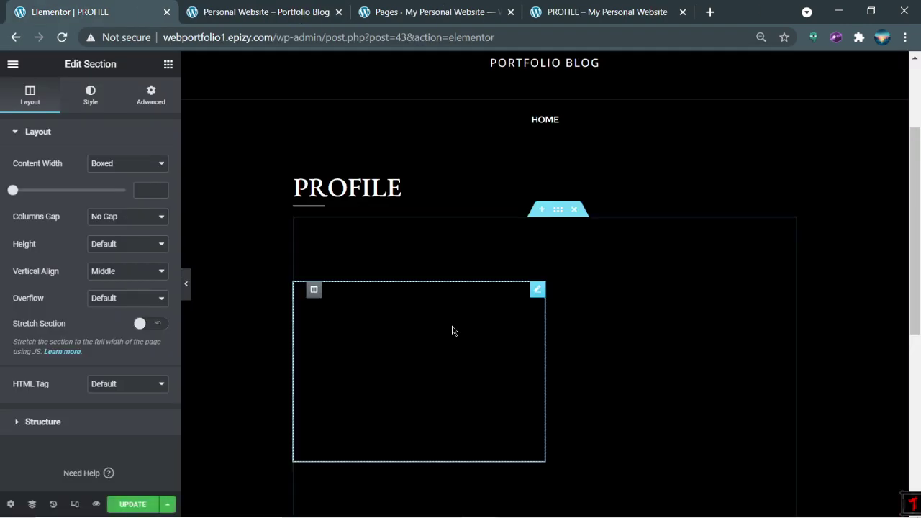
Step: Compare the inserted block against the live profile page, then return to the Elementor editor
{"action": "scroll", "coordinate": [658, 274], "scroll_direction": "down", "scroll_amount": 4}
{"action": "left_click", "coordinate": [432, 12]}
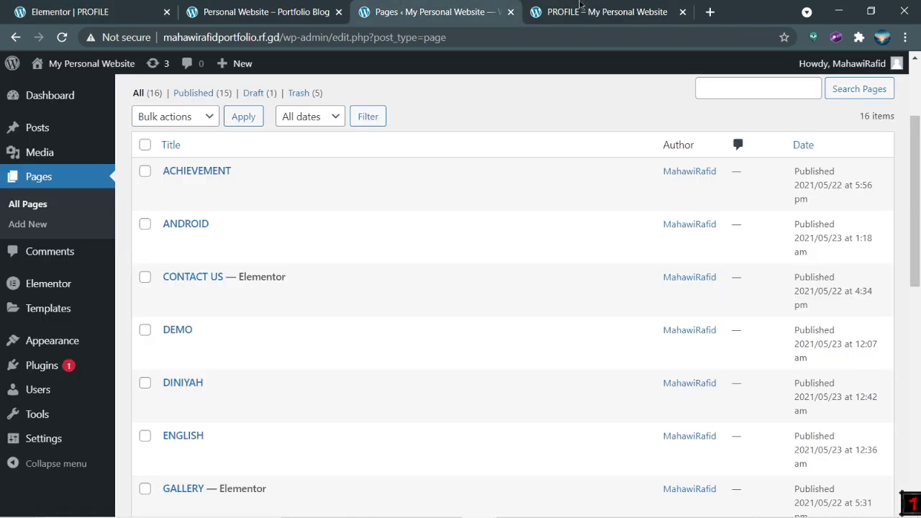
{"action": "left_click", "coordinate": [580, 6]}
{"action": "scroll", "coordinate": [559, 251], "scroll_direction": "down", "scroll_amount": 5}
{"action": "left_click", "coordinate": [132, 12]}
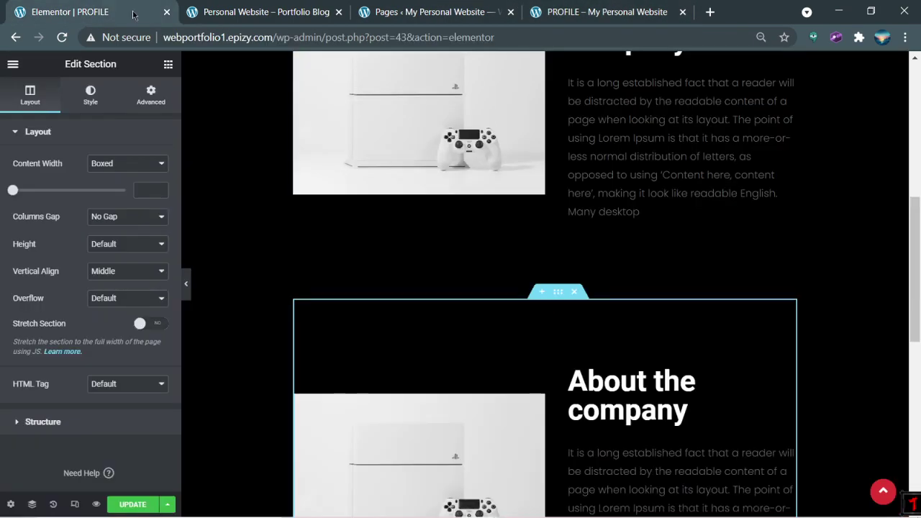
{"action": "scroll", "coordinate": [504, 274], "scroll_direction": "down", "scroll_amount": 3}
Step: Delete the duplicate About Company section and change the remaining heading to 'My Profile'
{"action": "left_click", "coordinate": [575, 294]}
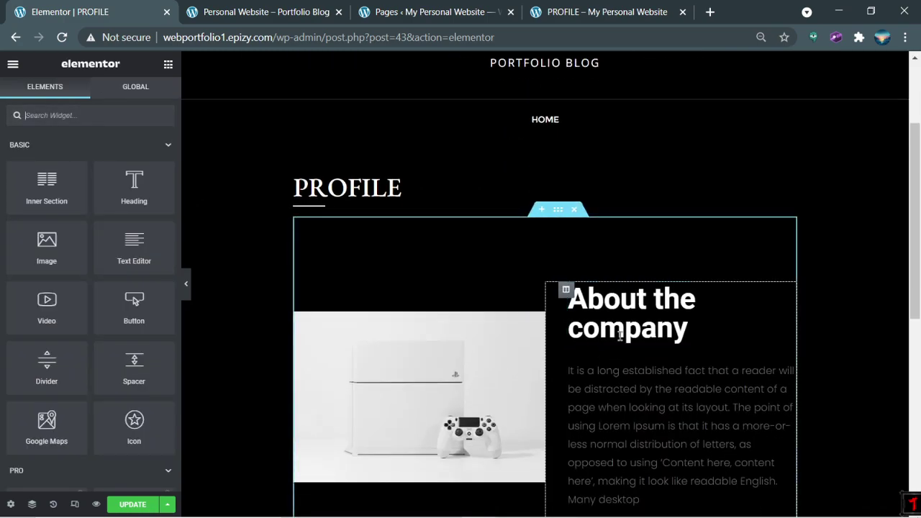
{"action": "triple_click", "coordinate": [620, 333]}
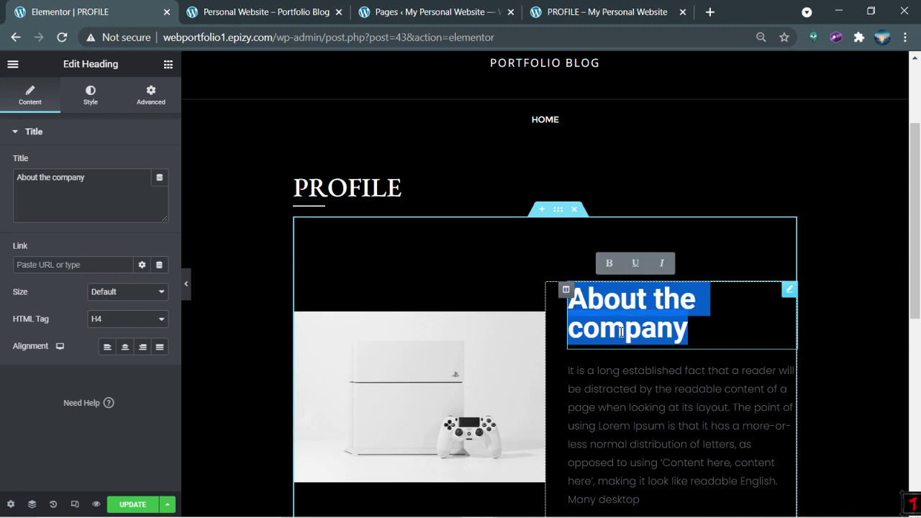
{"action": "type", "text": "My Profile"}
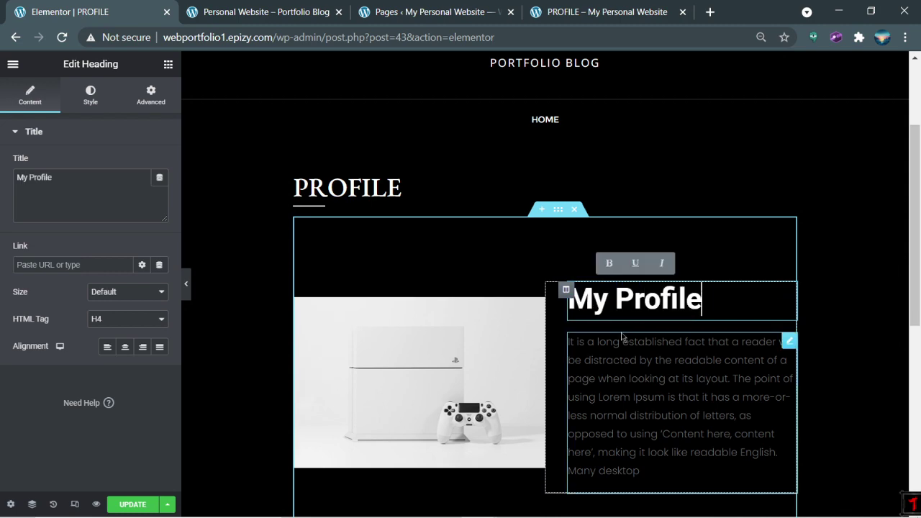
{"action": "left_click", "coordinate": [625, 7]}
{"action": "scroll", "coordinate": [588, 206], "scroll_direction": "up", "scroll_amount": 2}
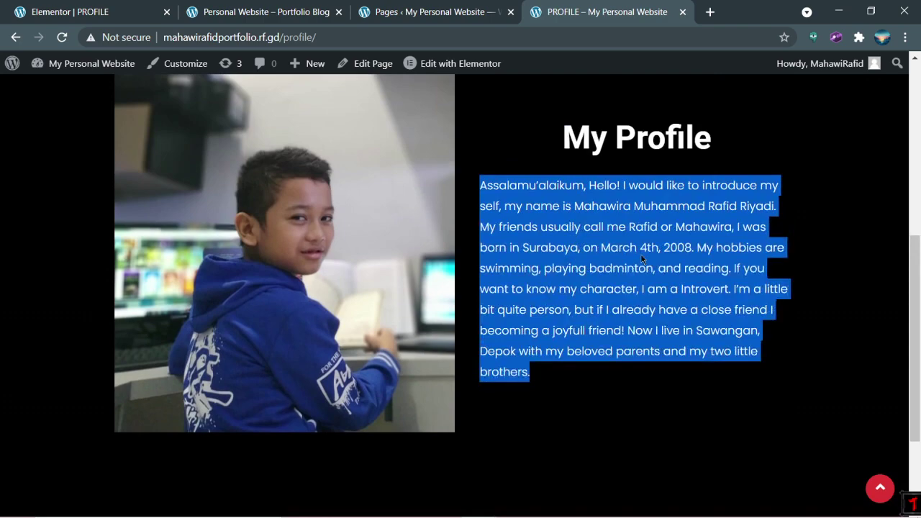
Step: Replace the placeholder paragraph with the pasted self-introduction, then check the live profile page
{"action": "left_click", "coordinate": [106, 6]}
{"action": "left_click", "coordinate": [609, 383]}
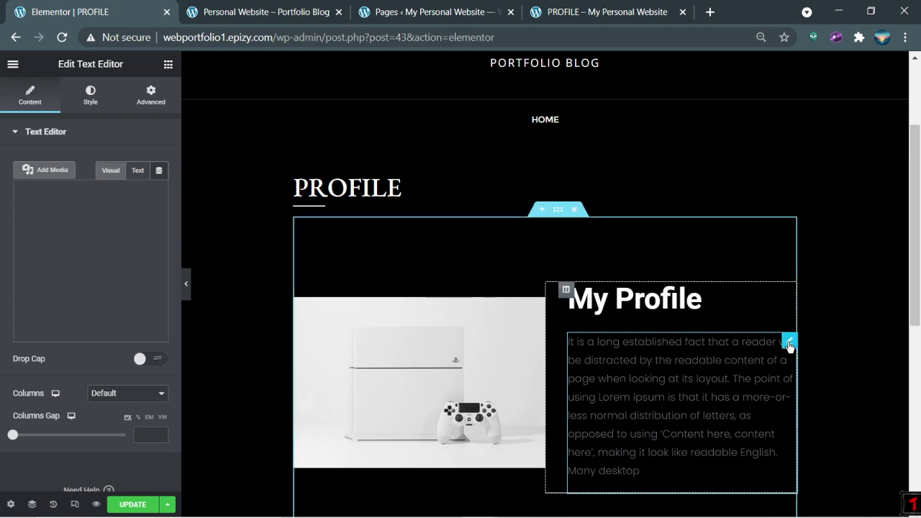
{"action": "triple_click", "coordinate": [90, 252]}
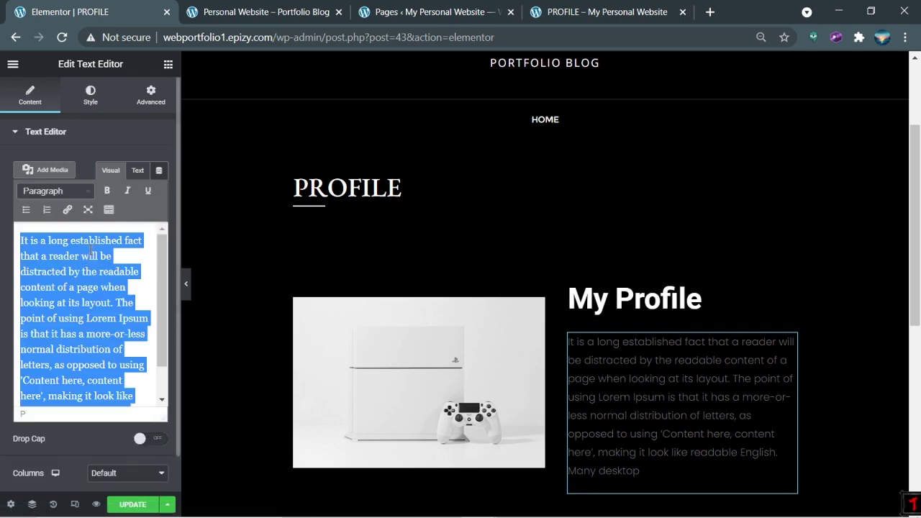
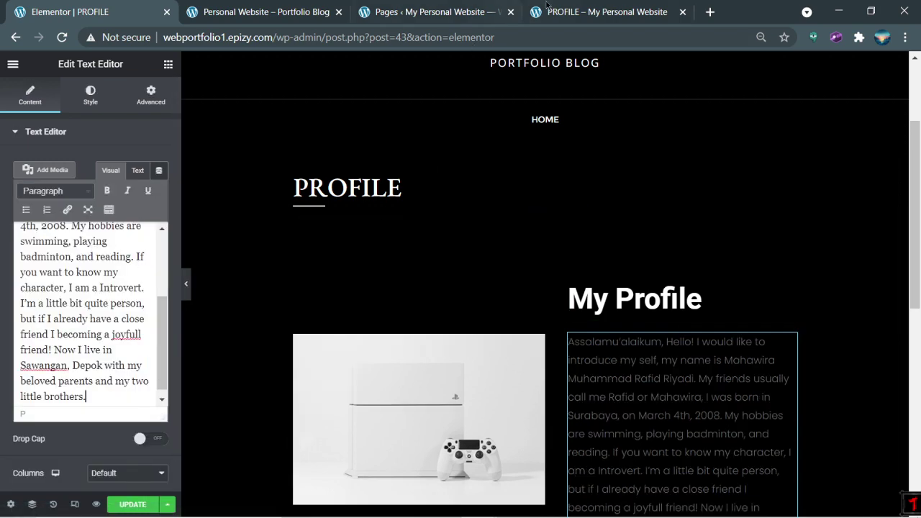
{"action": "left_click", "coordinate": [553, 13]}
{"action": "left_click", "coordinate": [514, 142]}
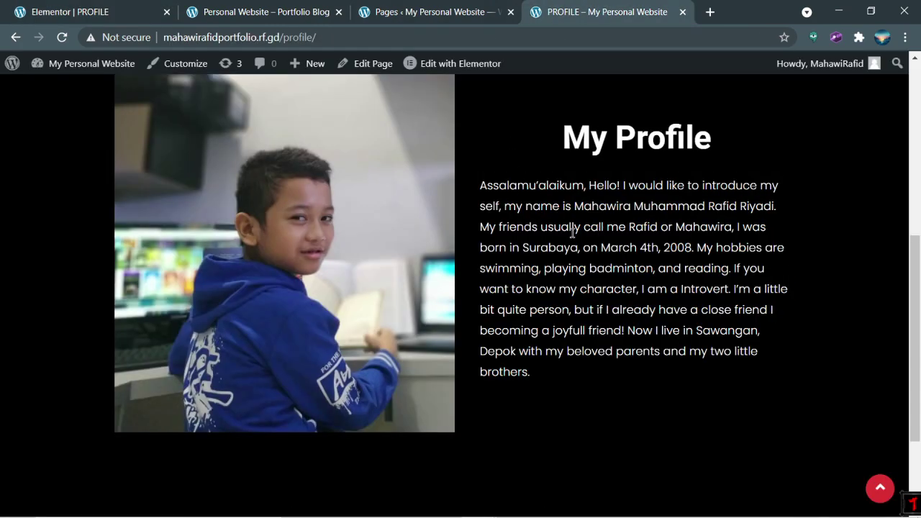
Step: Set the paragraph's text colour to white, #FFFFFF
{"action": "left_click", "coordinate": [152, 5]}
{"action": "scroll", "coordinate": [554, 243], "scroll_direction": "down", "scroll_amount": 2}
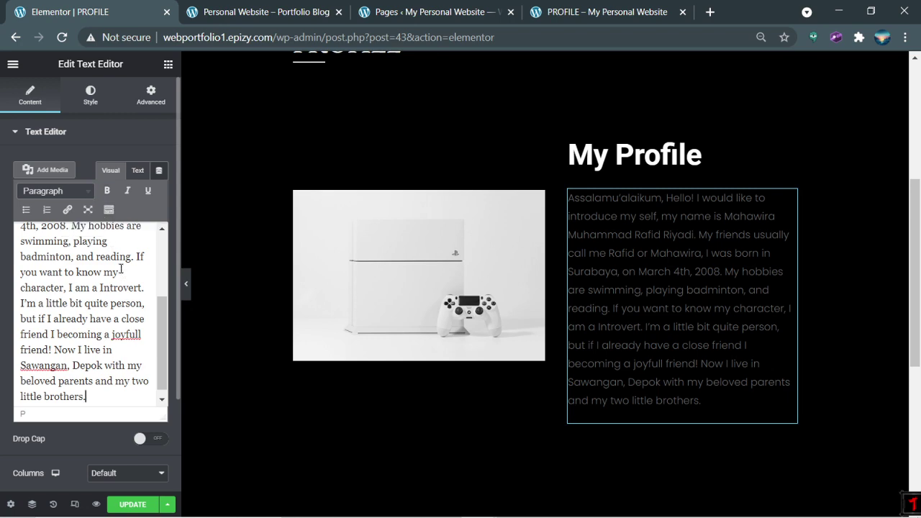
{"action": "left_click", "coordinate": [90, 92]}
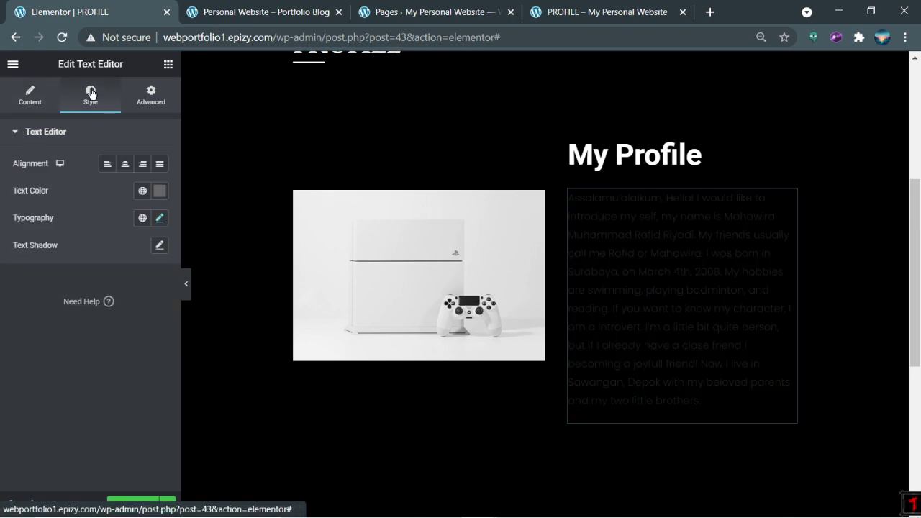
{"action": "left_click", "coordinate": [160, 191]}
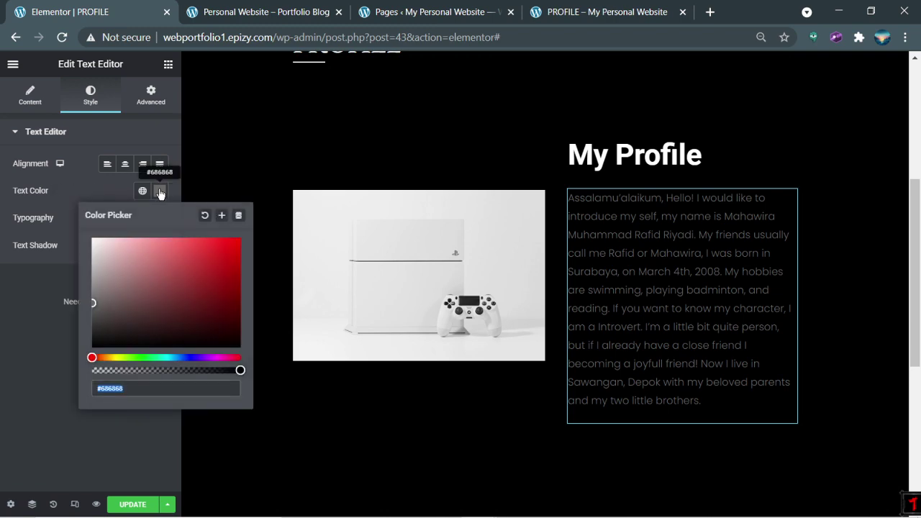
{"action": "left_click", "coordinate": [95, 244]}
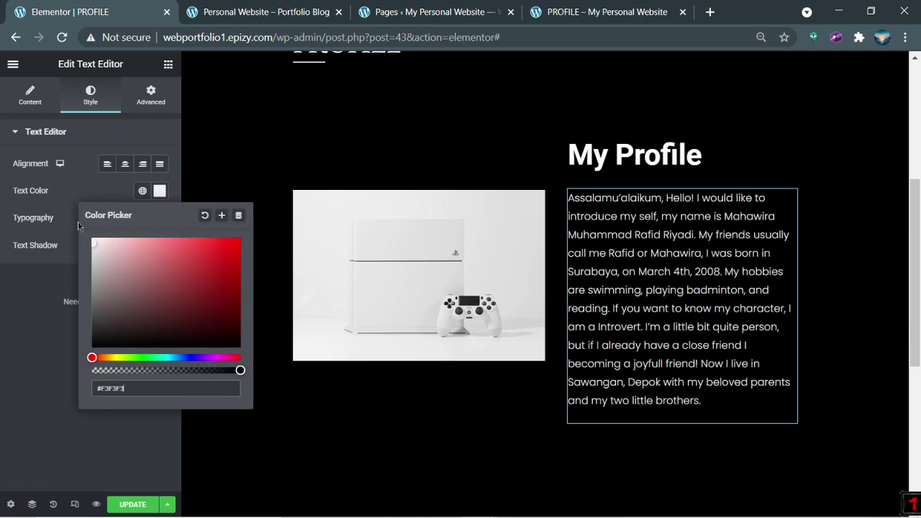
{"action": "left_click", "coordinate": [281, 142]}
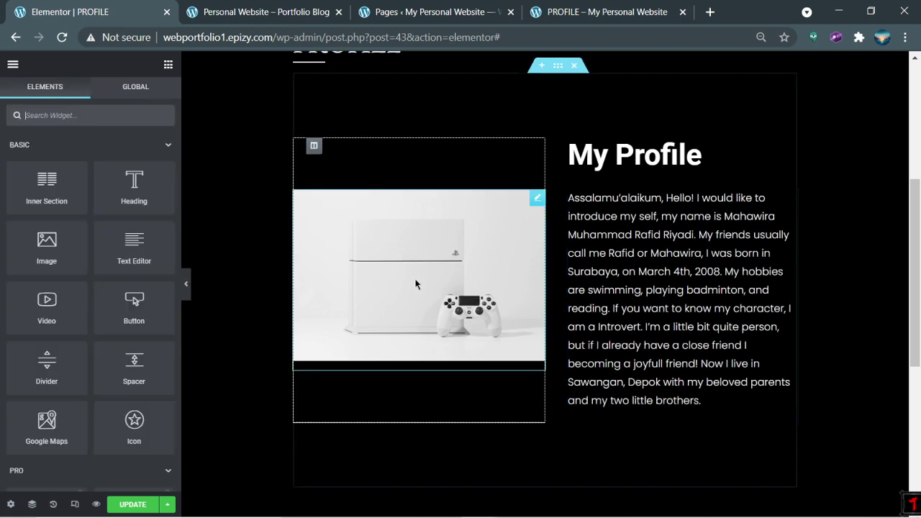
Step: Open the console photo's image settings and launch the media library to replace it
{"action": "left_click", "coordinate": [536, 199]}
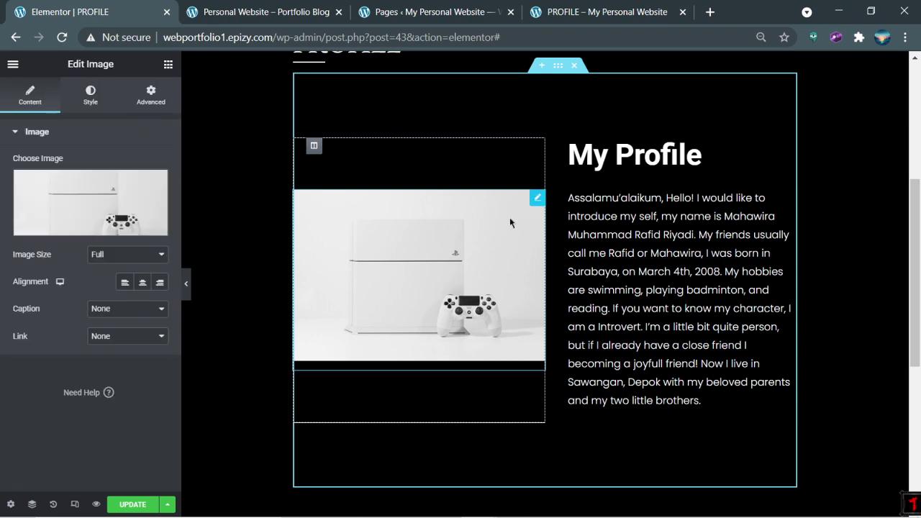
{"action": "left_click", "coordinate": [525, 219]}
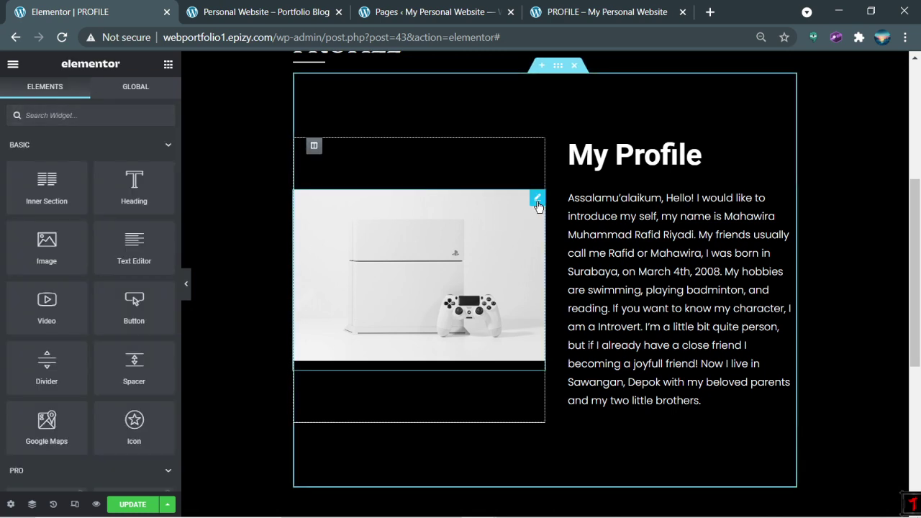
{"action": "left_click", "coordinate": [537, 198]}
{"action": "mouse_move", "coordinate": [61, 206]}
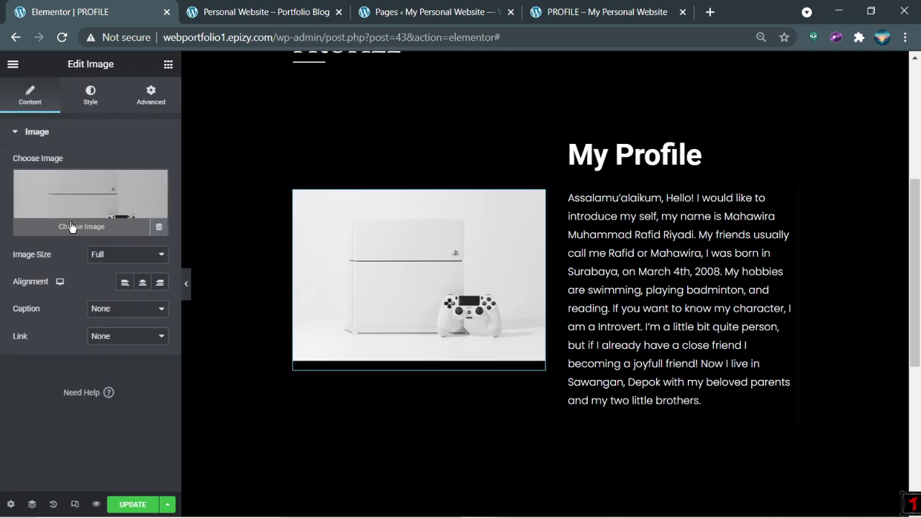
{"action": "left_click", "coordinate": [72, 228]}
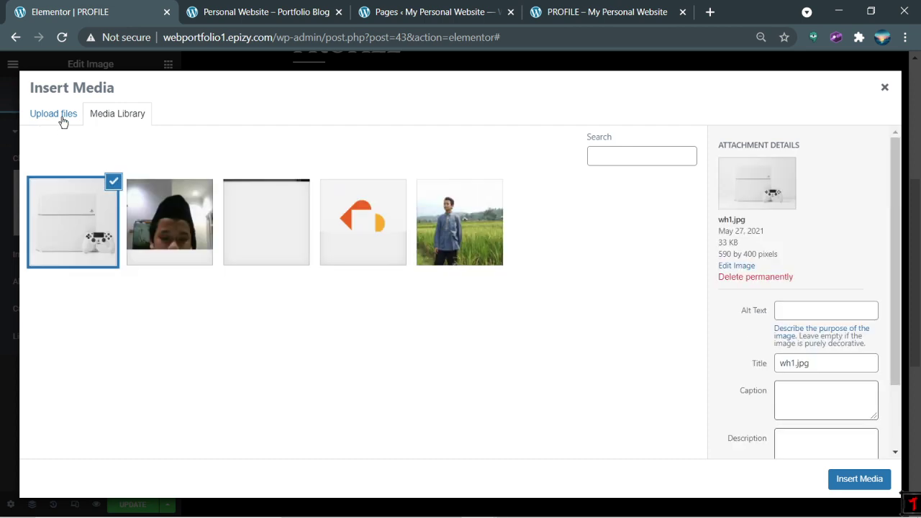
Step: Choose to upload a new image and browse to the Downloads folder
{"action": "left_click", "coordinate": [54, 113]}
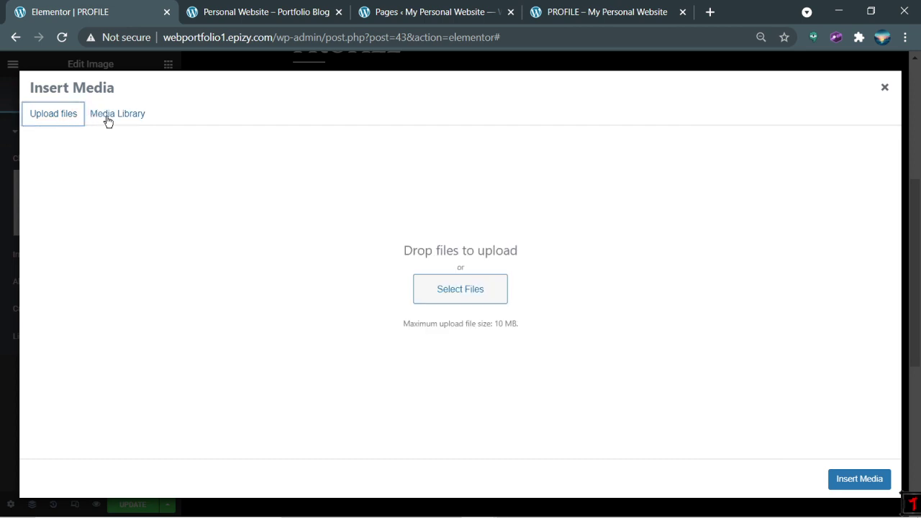
{"action": "left_click", "coordinate": [463, 291]}
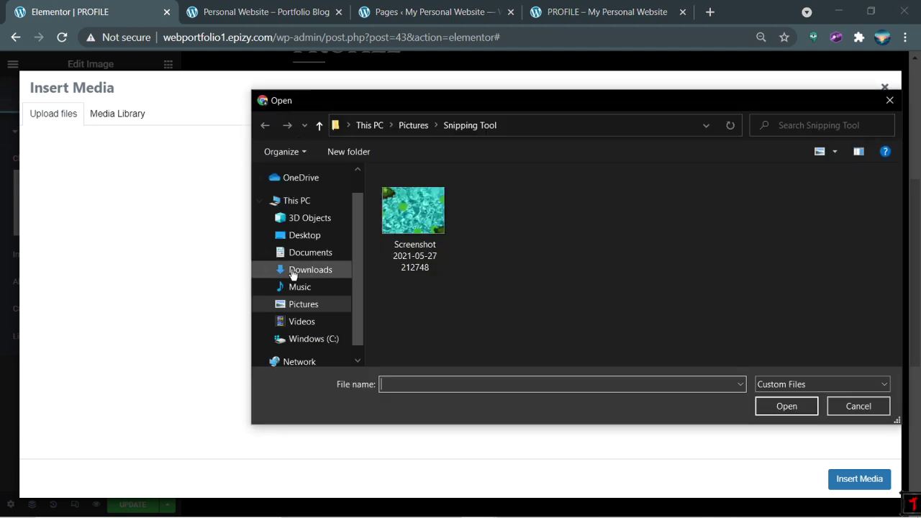
{"action": "left_click", "coordinate": [303, 253]}
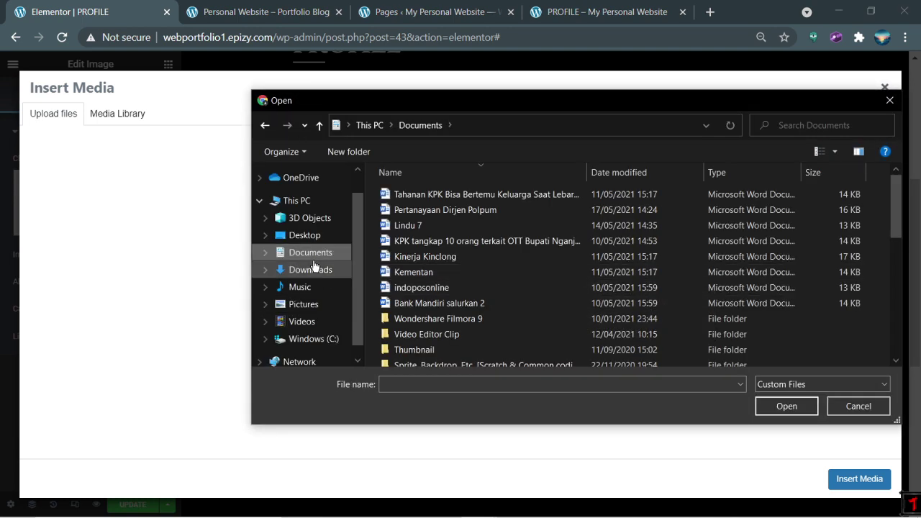
{"action": "left_click", "coordinate": [311, 269]}
Step: Scroll through Downloads and select the Thumbnail tutorial IT file
{"action": "scroll", "coordinate": [582, 283], "scroll_direction": "down", "scroll_amount": 3}
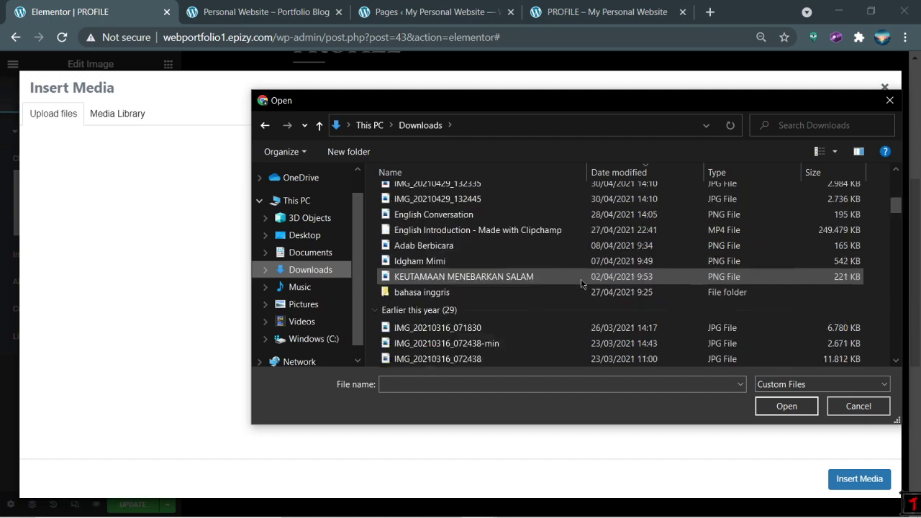
{"action": "scroll", "coordinate": [582, 283], "scroll_direction": "down", "scroll_amount": 15}
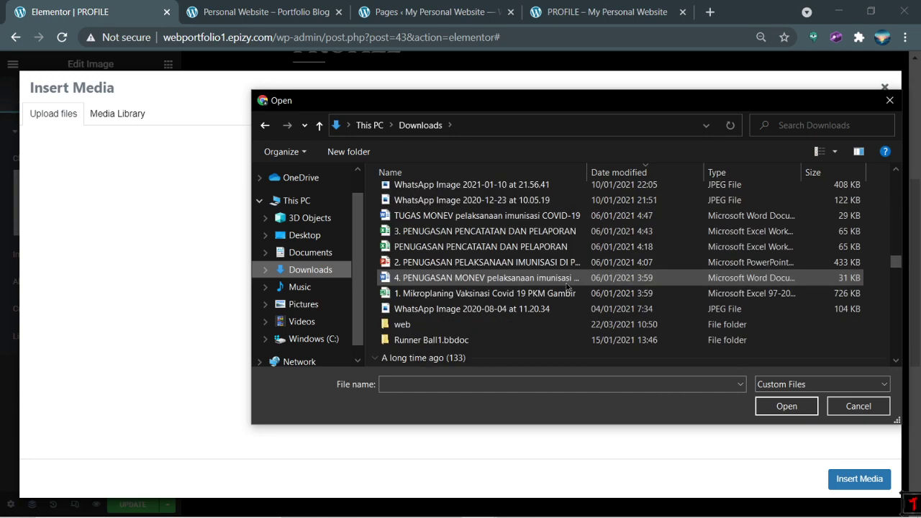
{"action": "scroll", "coordinate": [567, 287], "scroll_direction": "down", "scroll_amount": 10}
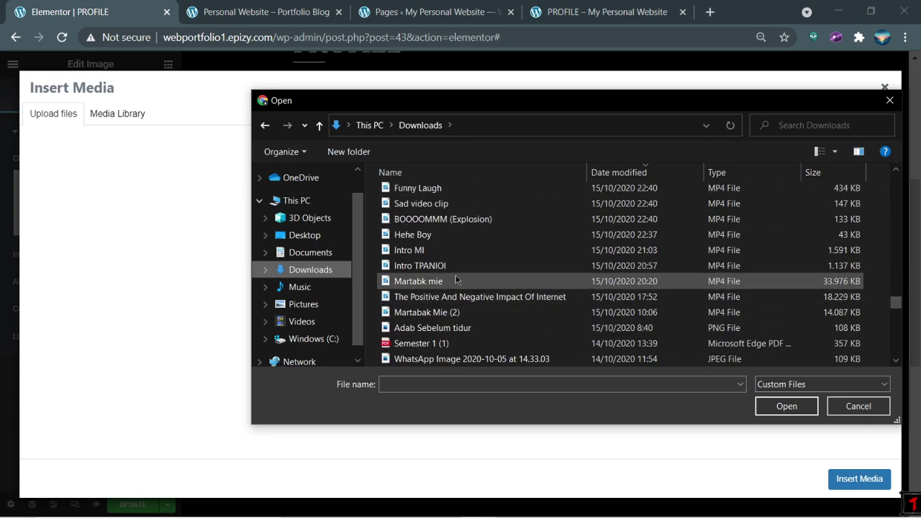
{"action": "scroll", "coordinate": [455, 278], "scroll_direction": "down", "scroll_amount": 15}
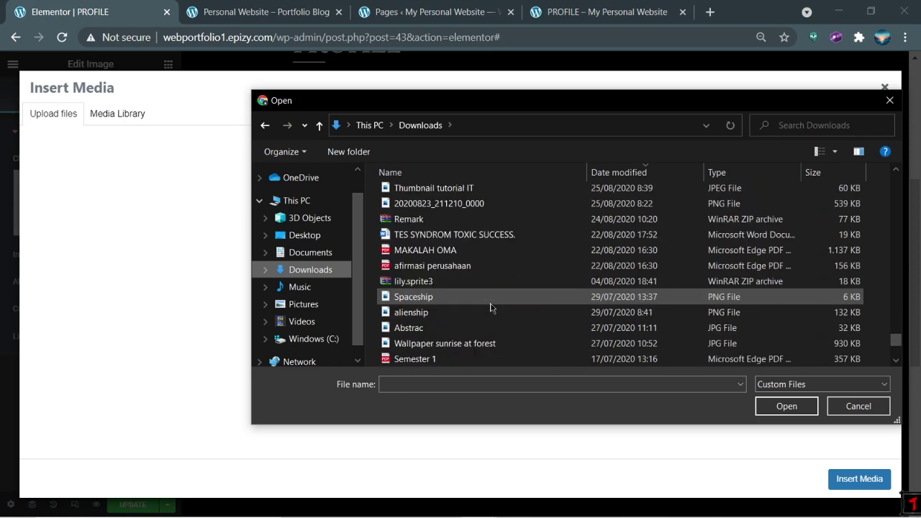
{"action": "scroll", "coordinate": [472, 302], "scroll_direction": "down", "scroll_amount": 4}
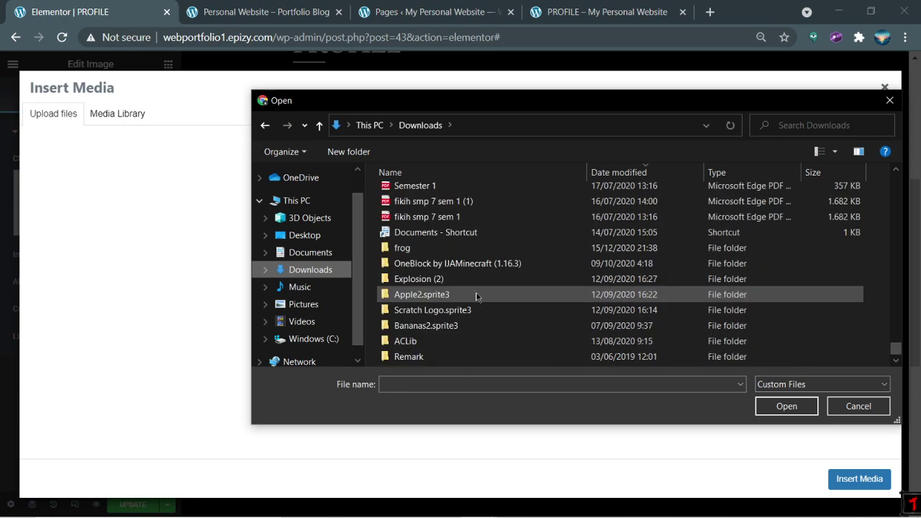
{"action": "scroll", "coordinate": [468, 295], "scroll_direction": "up", "scroll_amount": 7}
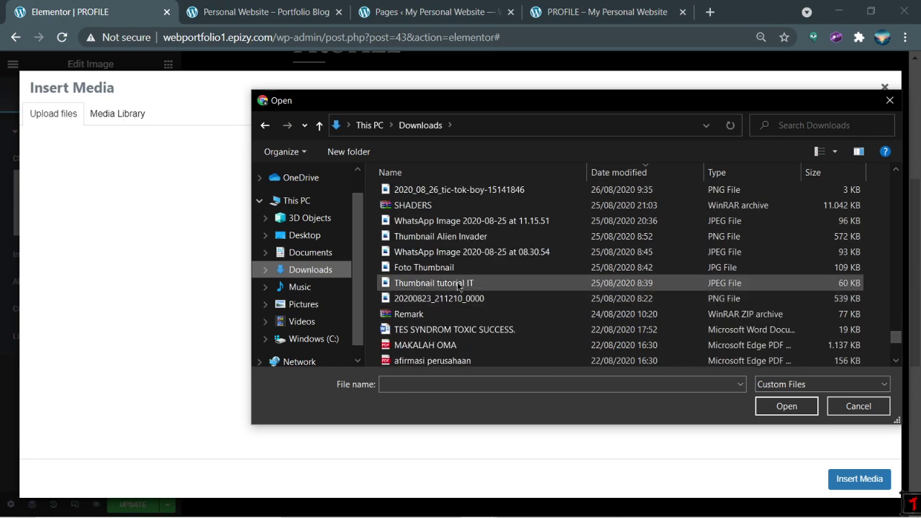
{"action": "left_click", "coordinate": [458, 285]}
{"action": "scroll", "coordinate": [454, 286], "scroll_direction": "up", "scroll_amount": 10}
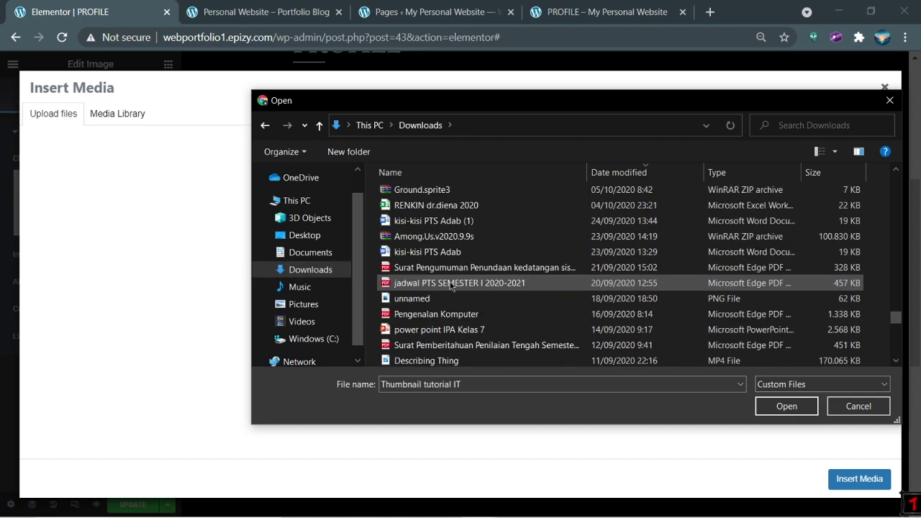
{"action": "scroll", "coordinate": [451, 286], "scroll_direction": "up", "scroll_amount": 8}
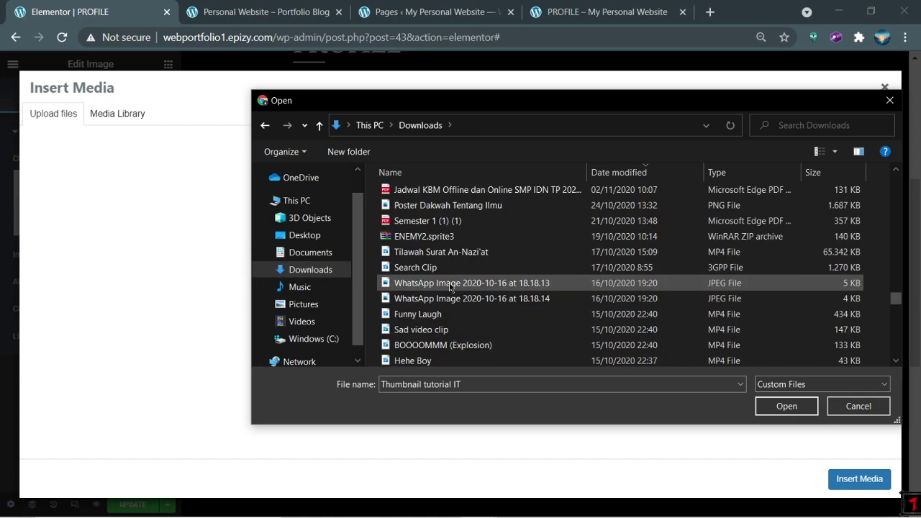
Step: Search Downloads for 'blue' and close the Blue Guy image preview
{"action": "type", "text": "ue"}
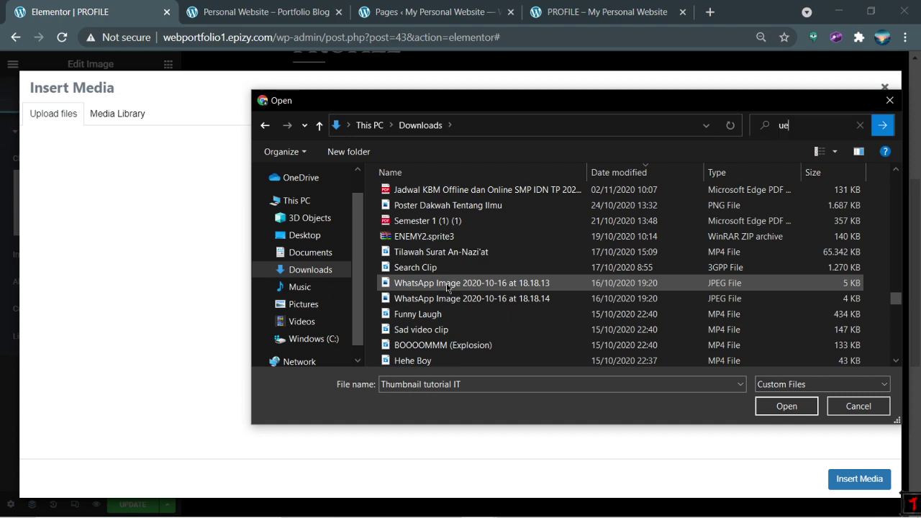
{"action": "key", "text": "Tab"}
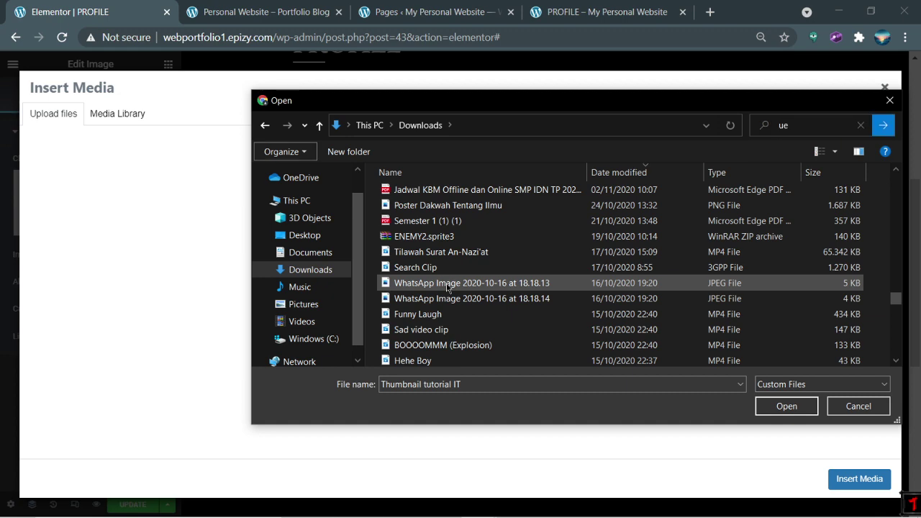
{"action": "left_click", "coordinate": [795, 125]}
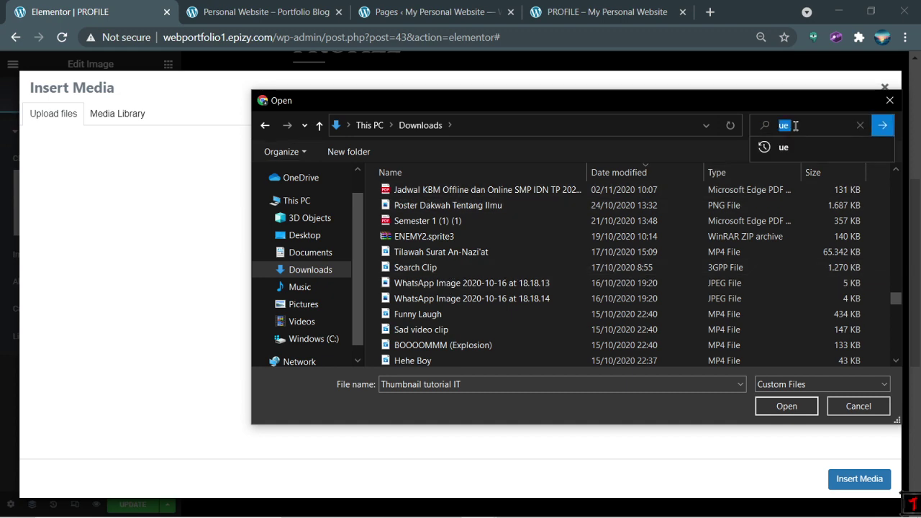
{"action": "type", "text": "blue"}
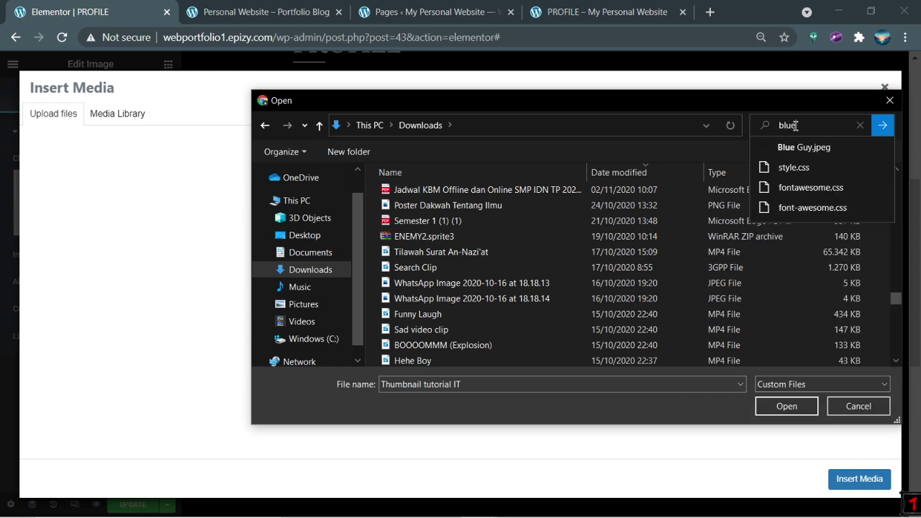
{"action": "left_click", "coordinate": [817, 148]}
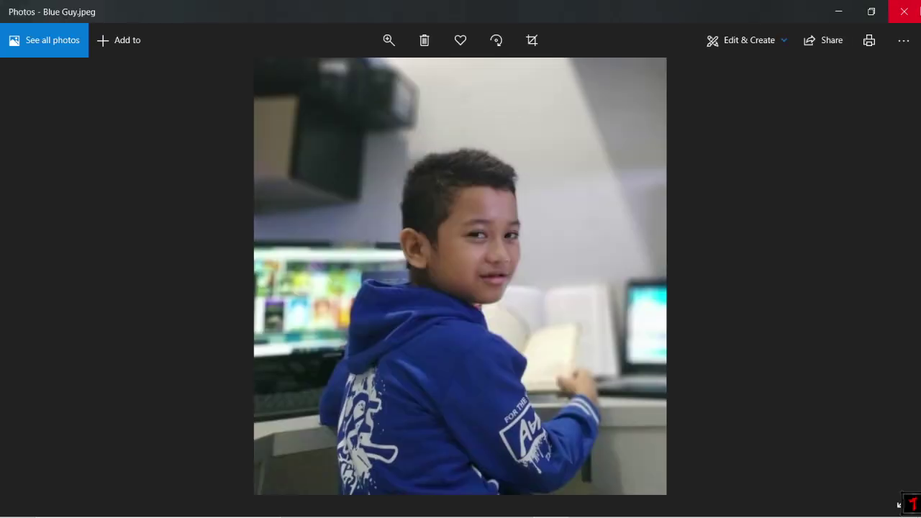
{"action": "left_click", "coordinate": [904, 11]}
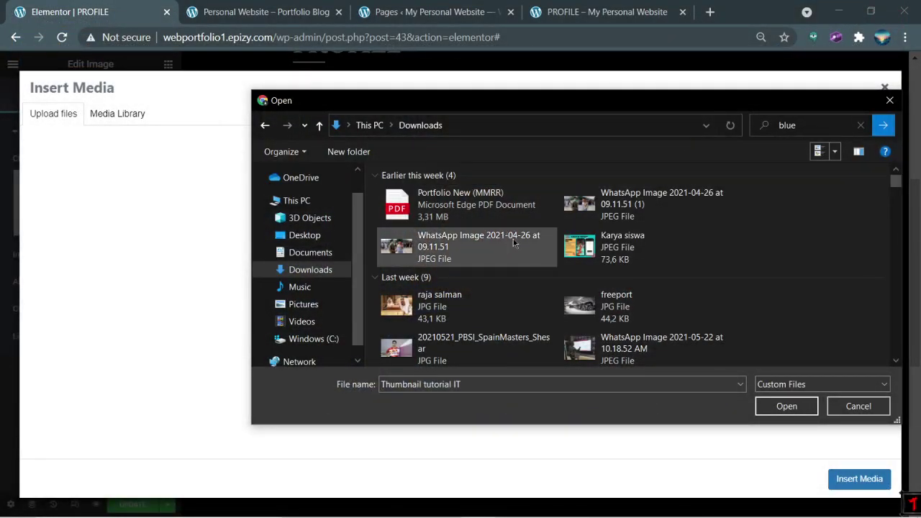
{"action": "scroll", "coordinate": [759, 277], "scroll_direction": "down", "scroll_amount": 5}
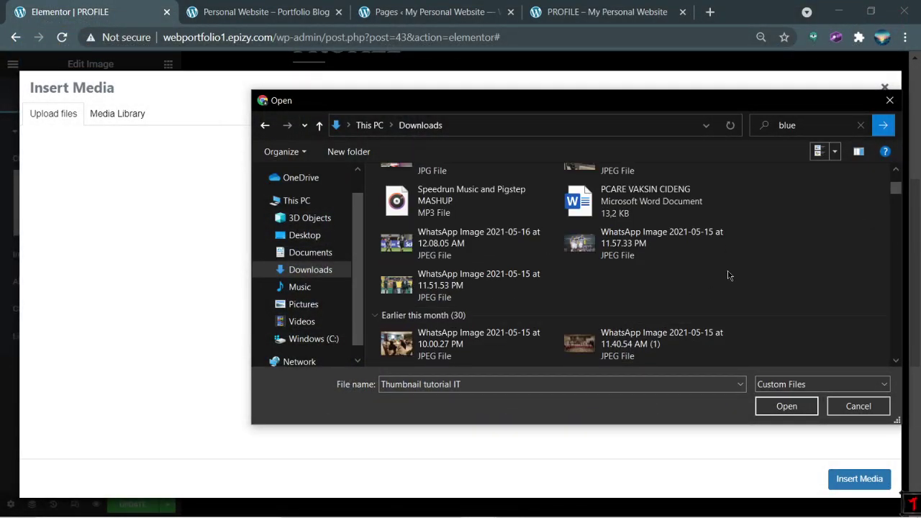
Step: Return to Downloads and switch the file view to List, then Content
{"action": "left_click", "coordinate": [332, 251]}
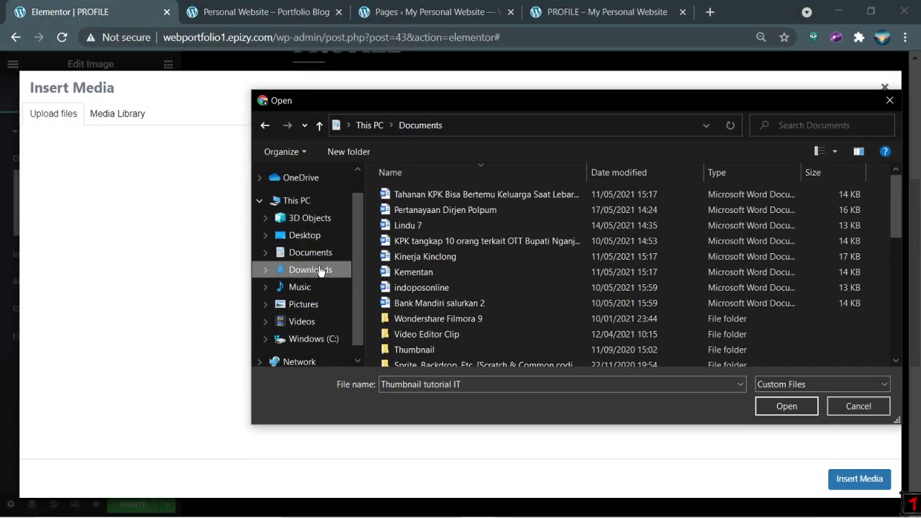
{"action": "left_click", "coordinate": [322, 269]}
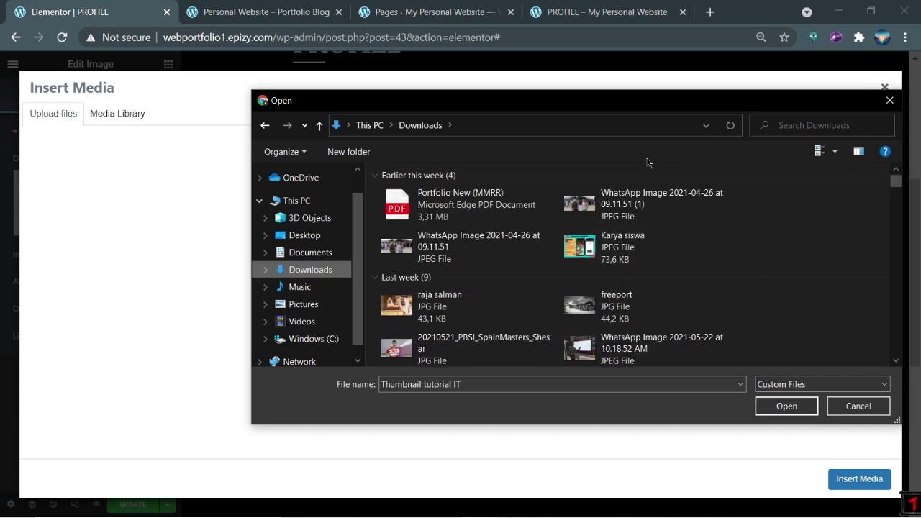
{"action": "right_click", "coordinate": [633, 165]}
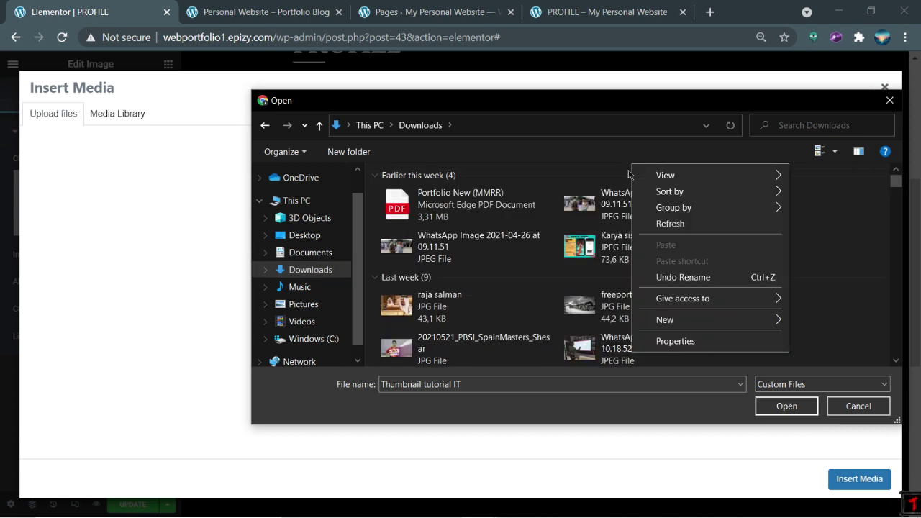
{"action": "mouse_move", "coordinate": [665, 178]}
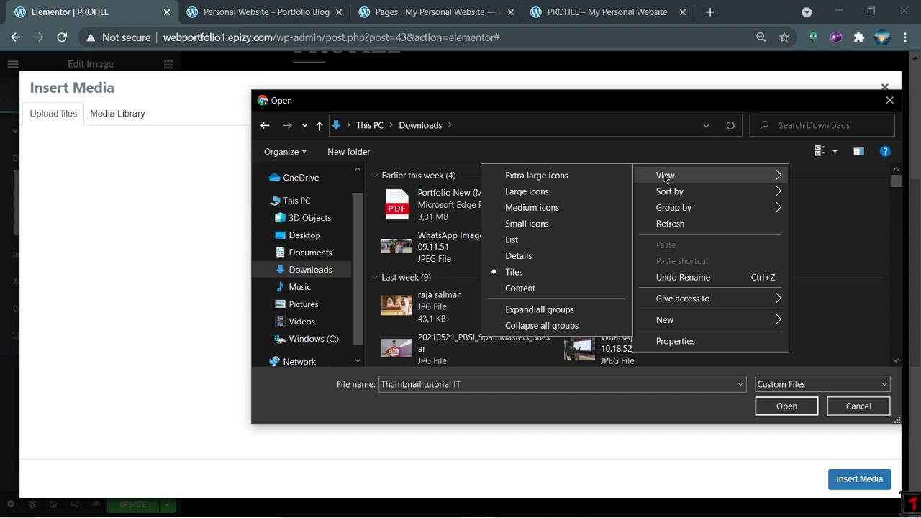
{"action": "left_click", "coordinate": [587, 241]}
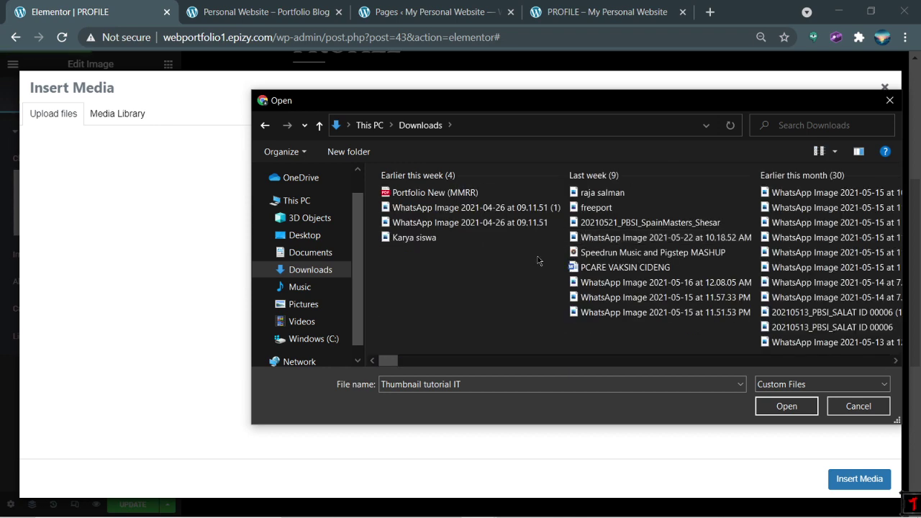
{"action": "right_click", "coordinate": [494, 288]}
{"action": "mouse_move", "coordinate": [513, 299]}
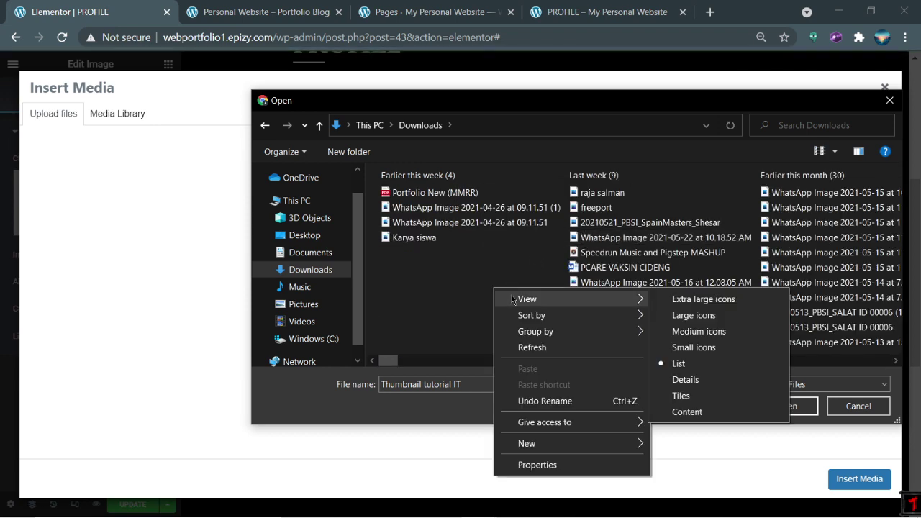
{"action": "left_click", "coordinate": [687, 412]}
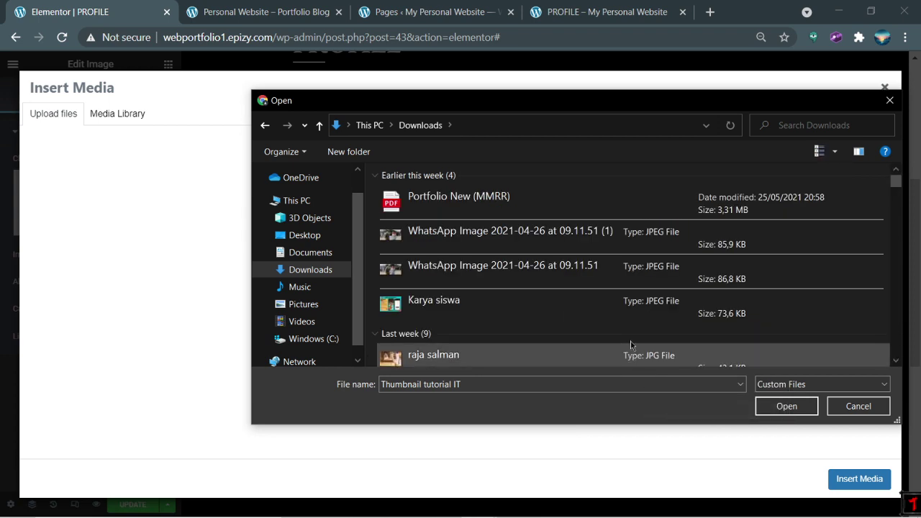
Step: Cycle the file view through Medium icons, Small icons and Details
{"action": "right_click", "coordinate": [615, 166]}
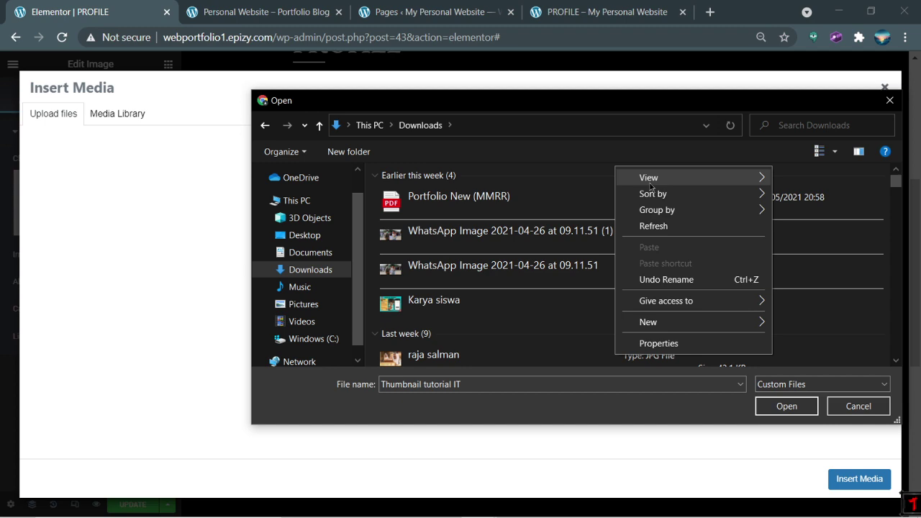
{"action": "mouse_move", "coordinate": [650, 180]}
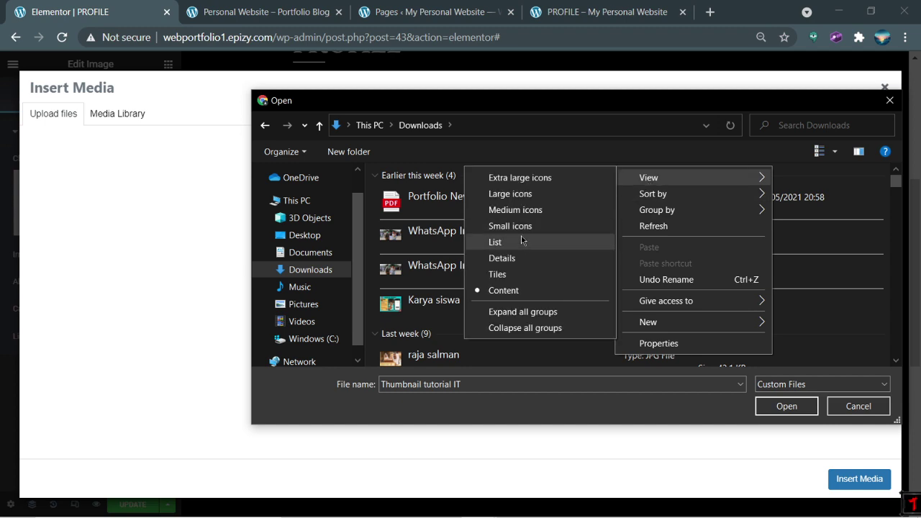
{"action": "left_click", "coordinate": [515, 210]}
{"action": "right_click", "coordinate": [656, 199]}
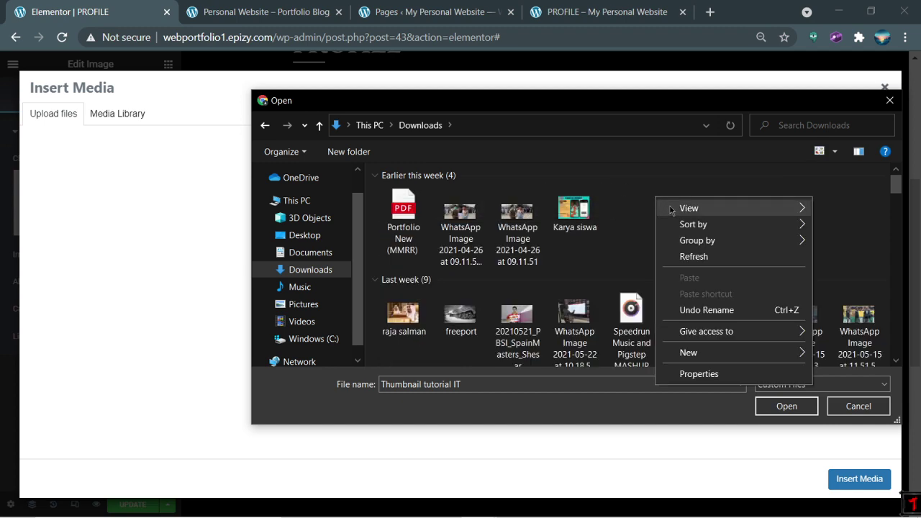
{"action": "mouse_move", "coordinate": [671, 208]}
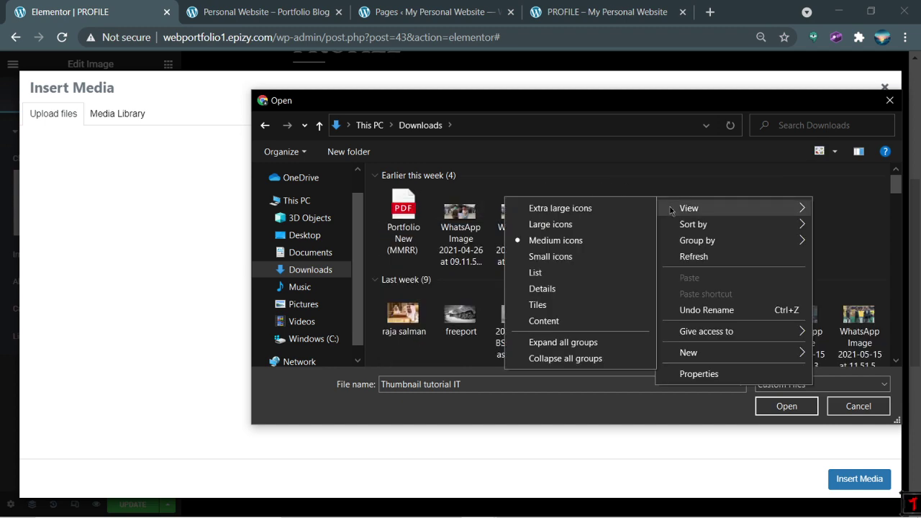
{"action": "left_click", "coordinate": [577, 257]}
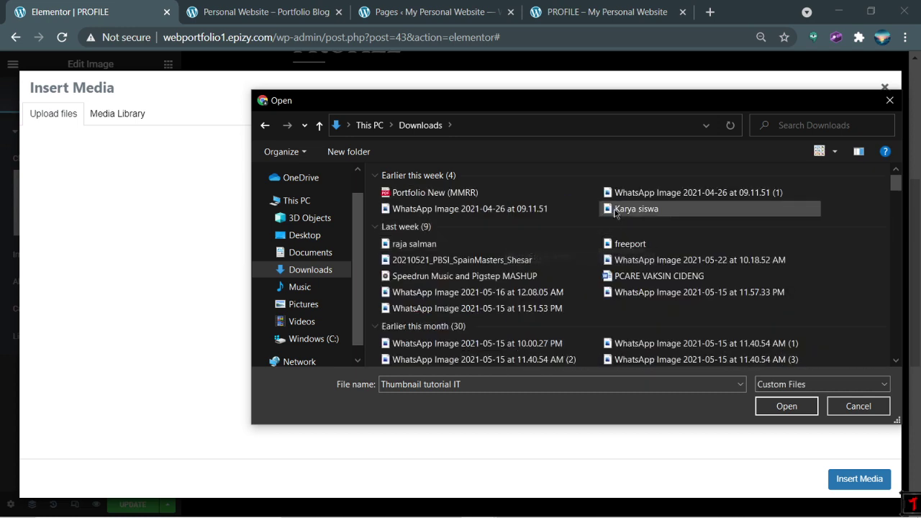
{"action": "right_click", "coordinate": [562, 171]}
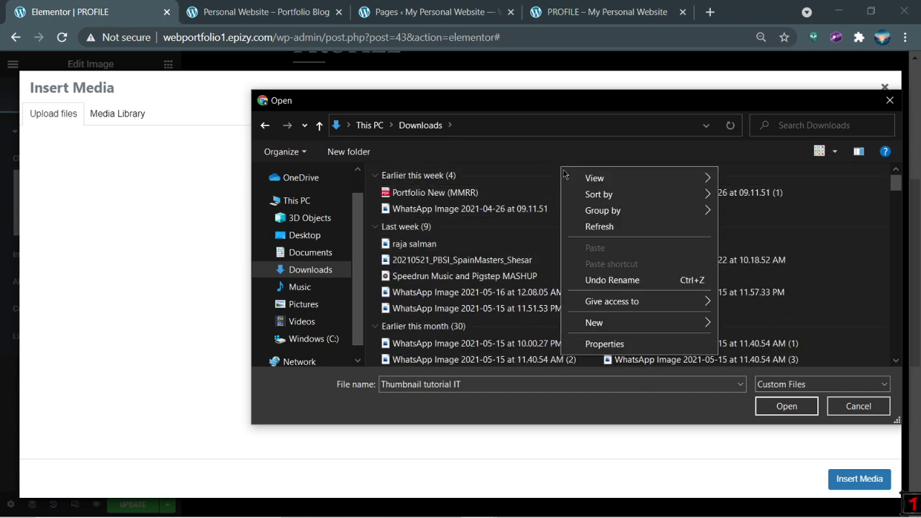
{"action": "mouse_move", "coordinate": [598, 177]}
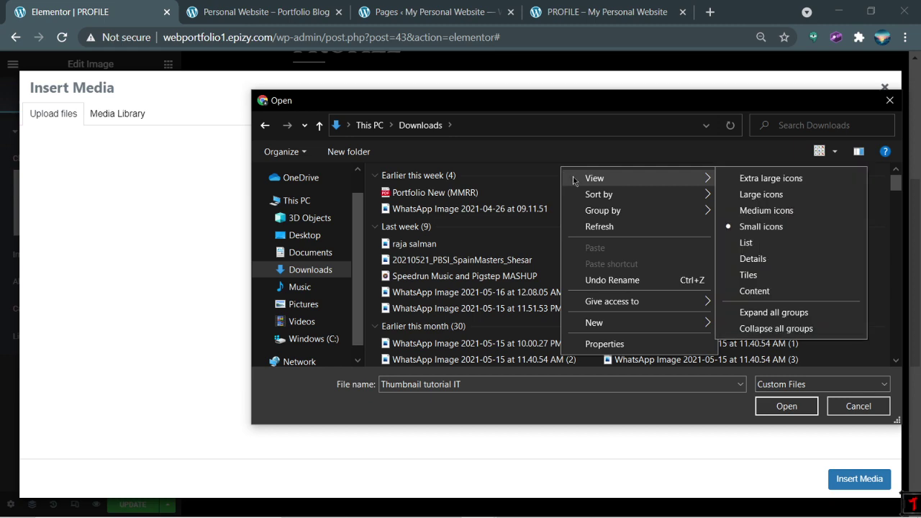
{"action": "left_click", "coordinate": [747, 261]}
{"action": "scroll", "coordinate": [653, 252], "scroll_direction": "down", "scroll_amount": 2}
{"action": "scroll", "coordinate": [653, 252], "scroll_direction": "up", "scroll_amount": 2}
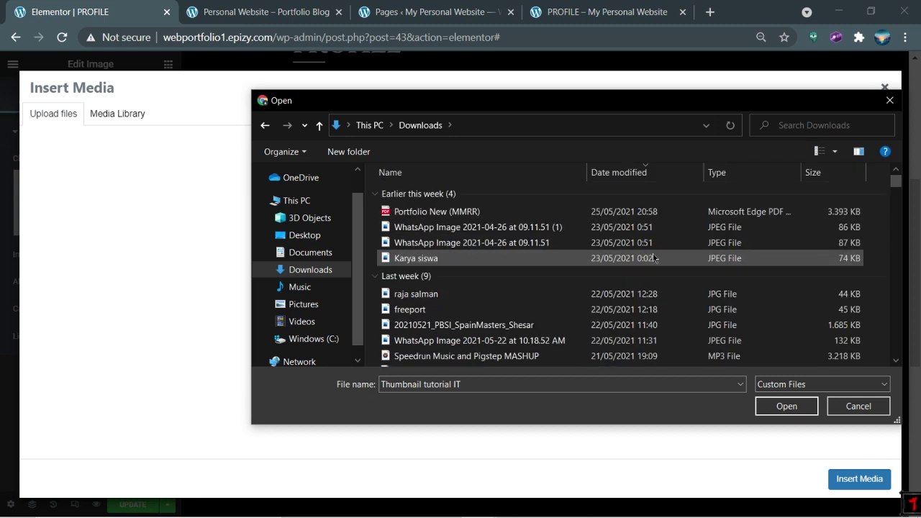
Step: Search Downloads for 'blue guy', upload Blue Guy.jpeg and insert it into the page
{"action": "left_click", "coordinate": [814, 125]}
{"action": "type", "text": "blue"}
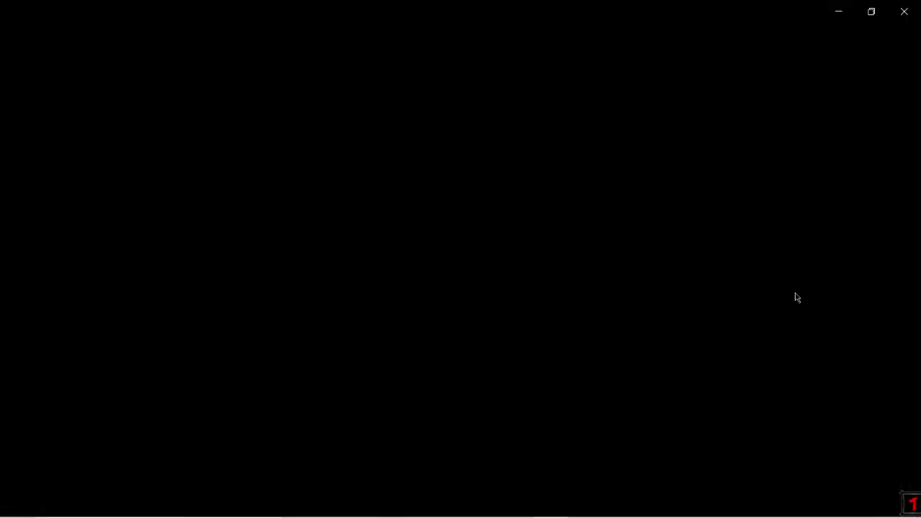
{"action": "left_click", "coordinate": [909, 8]}
{"action": "left_click", "coordinate": [828, 128]}
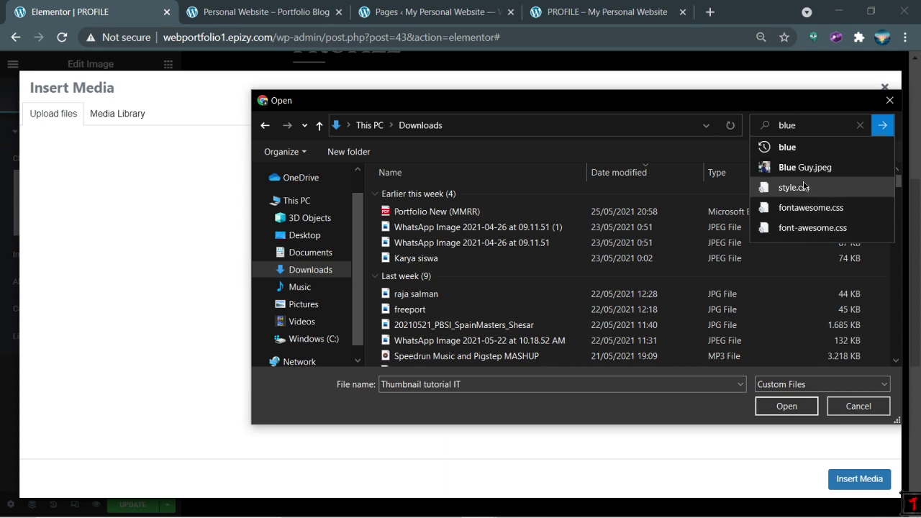
{"action": "type", "text": "guy"}
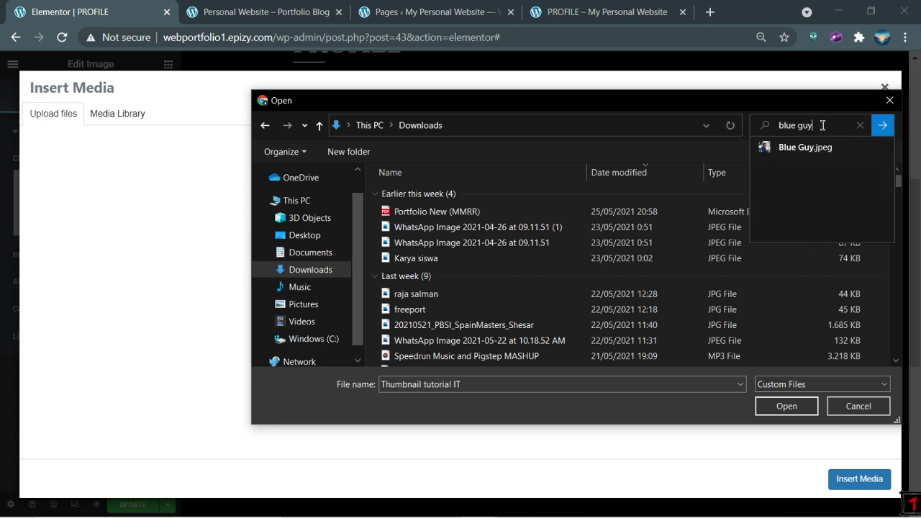
{"action": "scroll", "coordinate": [639, 253], "scroll_direction": "down", "scroll_amount": 4}
{"action": "scroll", "coordinate": [639, 259], "scroll_direction": "up", "scroll_amount": 5}
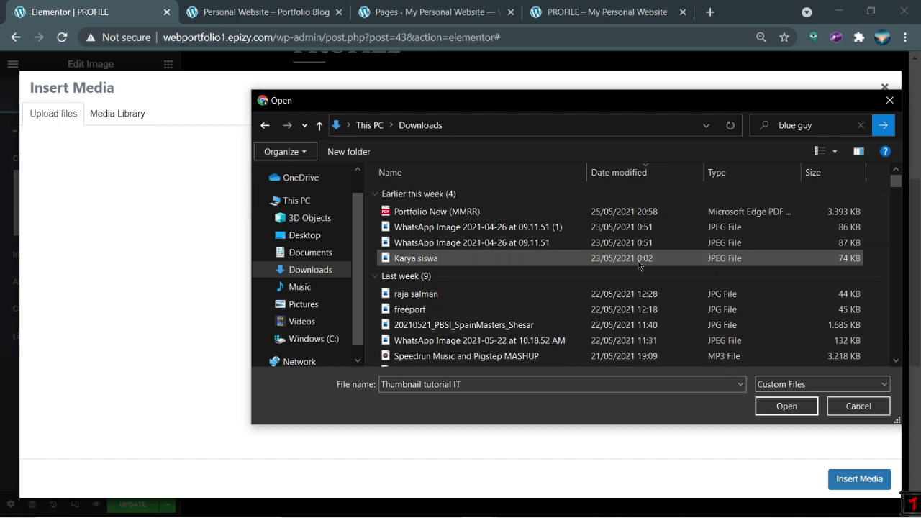
{"action": "scroll", "coordinate": [635, 269], "scroll_direction": "down", "scroll_amount": 12}
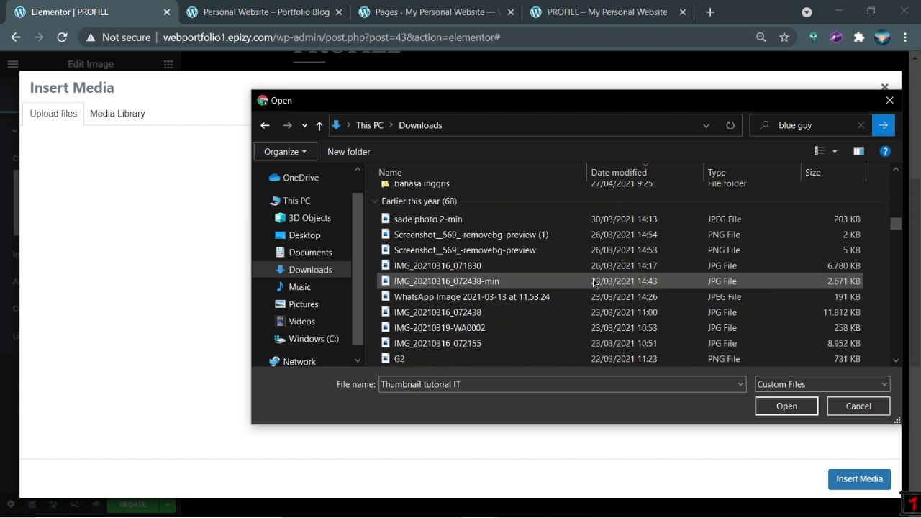
{"action": "scroll", "coordinate": [585, 285], "scroll_direction": "down", "scroll_amount": 10}
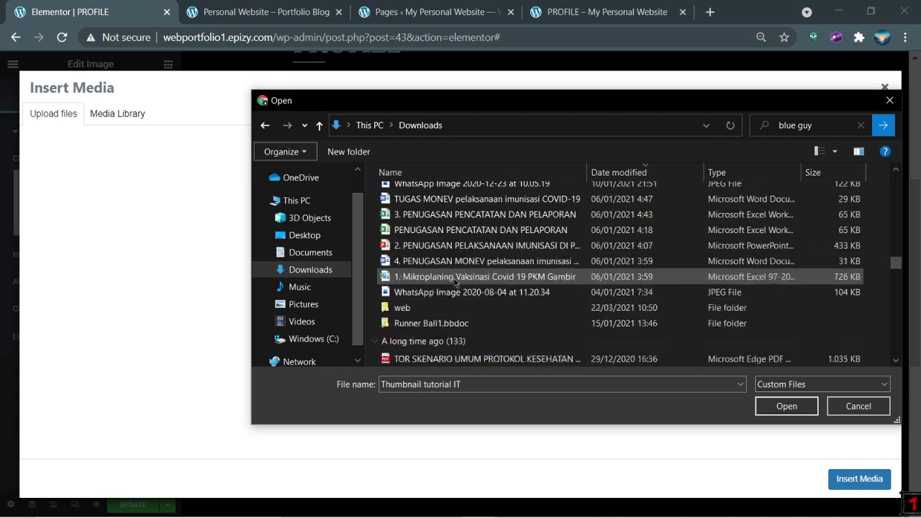
{"action": "scroll", "coordinate": [455, 283], "scroll_direction": "down", "scroll_amount": 10}
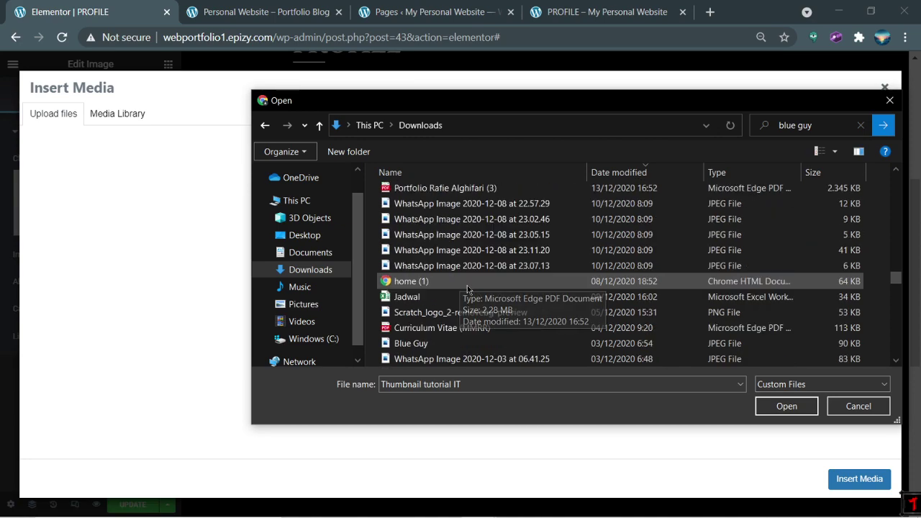
{"action": "double_click", "coordinate": [440, 251]}
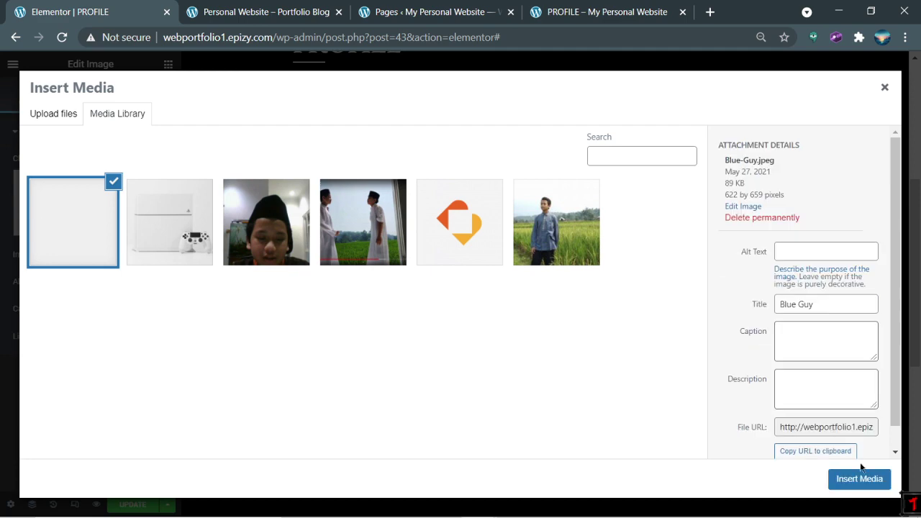
{"action": "left_click", "coordinate": [860, 480]}
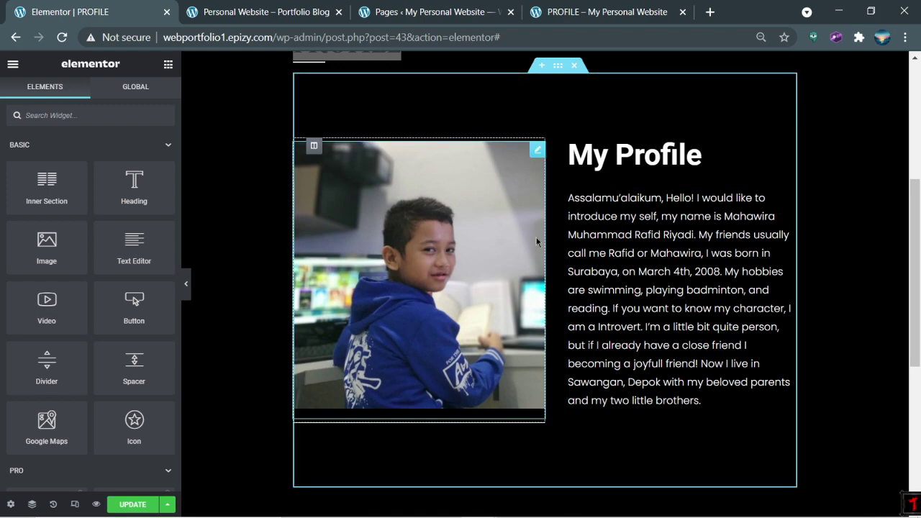
Step: Switch briefly to the screen recorder, then back to the PROFILE page and go back a page
{"action": "scroll", "coordinate": [539, 240], "scroll_direction": "up", "scroll_amount": 4}
{"action": "scroll", "coordinate": [496, 255], "scroll_direction": "down", "scroll_amount": 2}
{"action": "scroll", "coordinate": [475, 302], "scroll_direction": "down", "scroll_amount": 4}
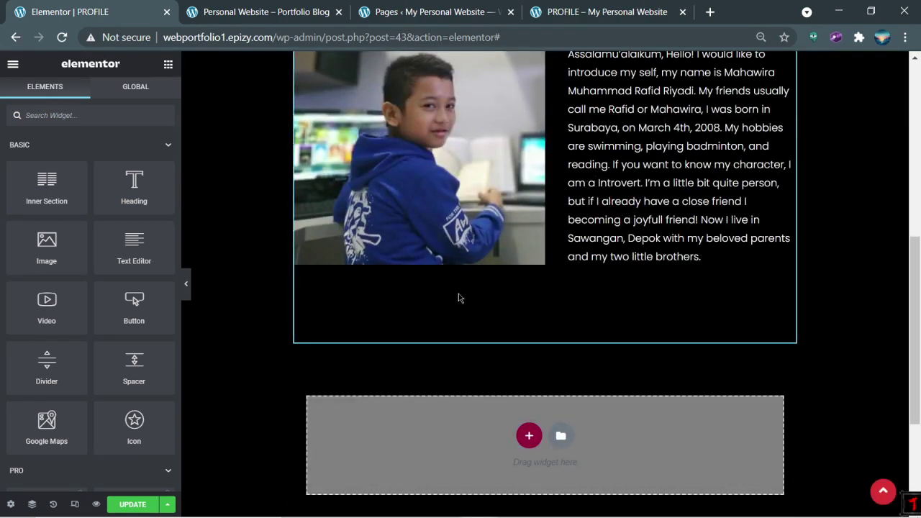
{"action": "scroll", "coordinate": [287, 403], "scroll_direction": "up", "scroll_amount": 4}
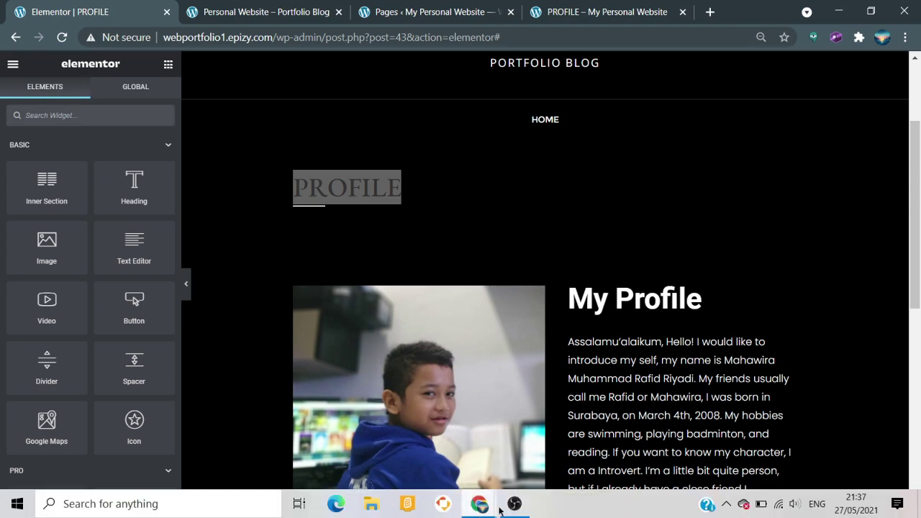
{"action": "left_click", "coordinate": [514, 504]}
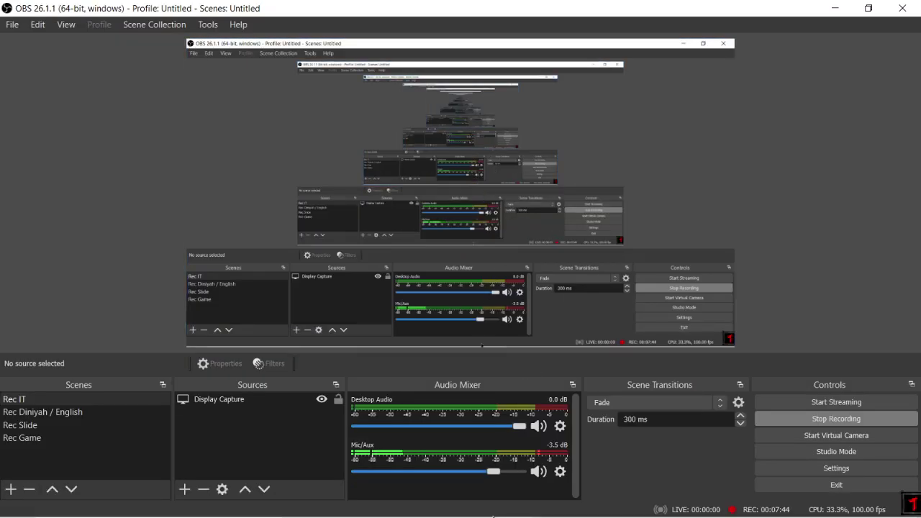
{"action": "left_click", "coordinate": [479, 504]}
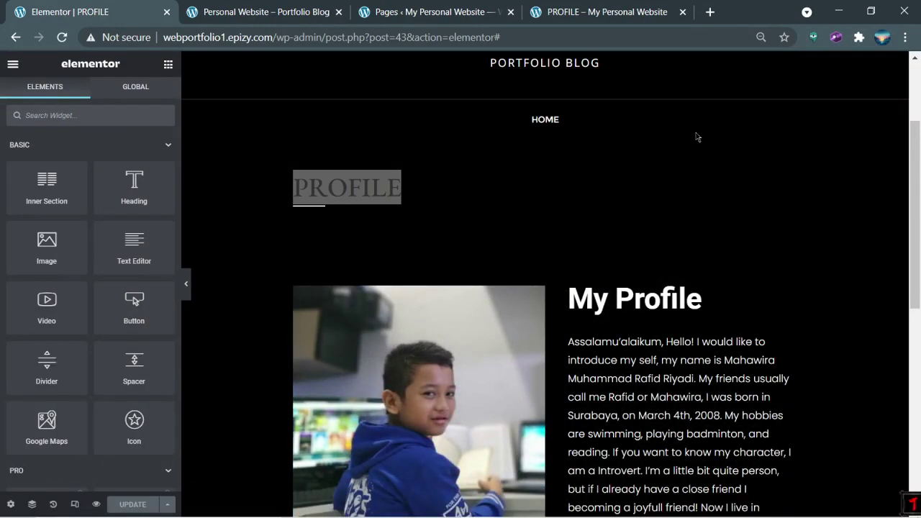
{"action": "scroll", "coordinate": [695, 140], "scroll_direction": "down", "scroll_amount": 2}
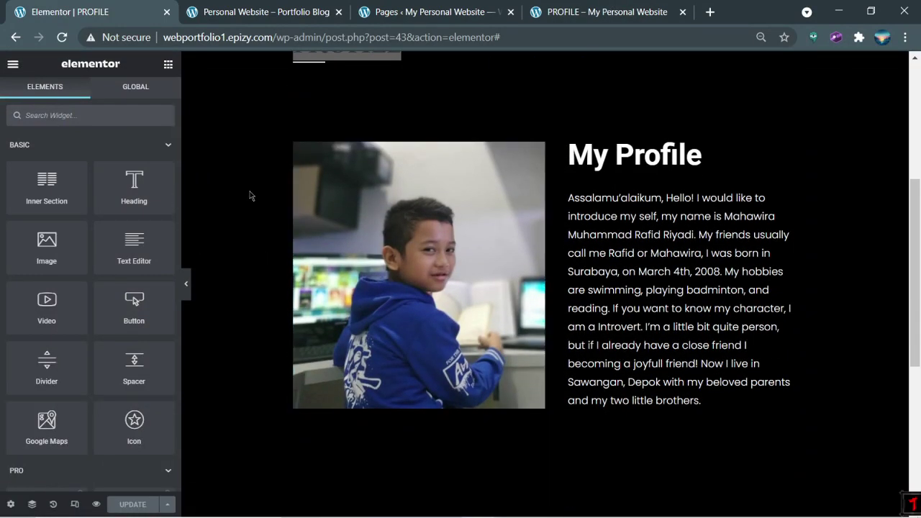
{"action": "scroll", "coordinate": [251, 195], "scroll_direction": "up", "scroll_amount": 4}
{"action": "left_click", "coordinate": [9, 32]}
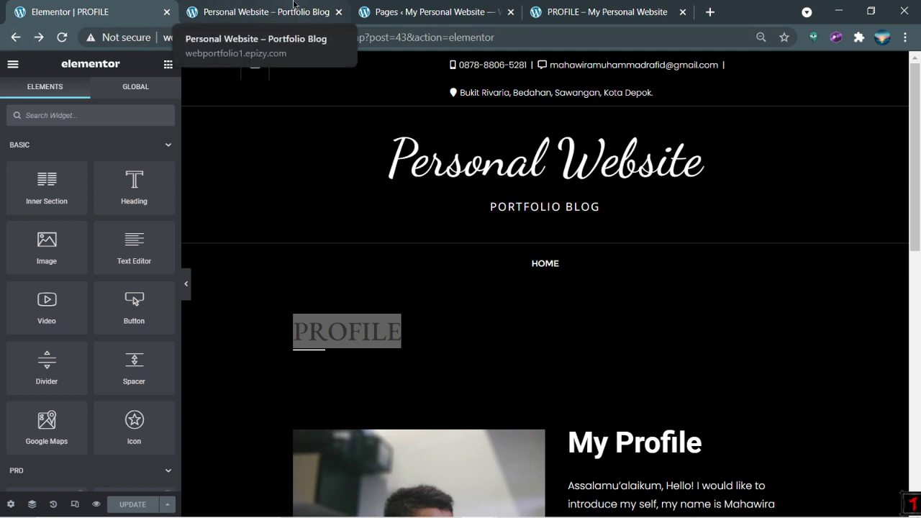
Step: Open the Elementor main menu's exit options and show the site's front page tab
{"action": "left_click", "coordinate": [13, 66]}
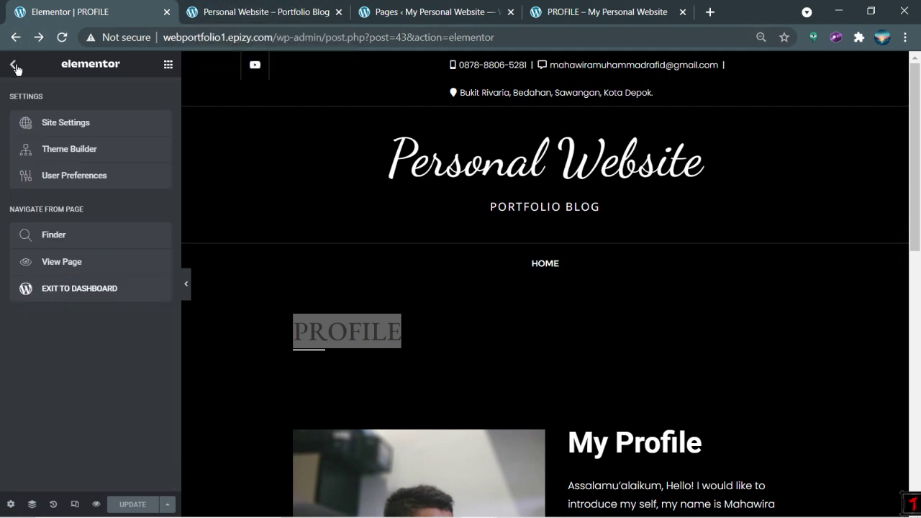
{"action": "left_click", "coordinate": [12, 65]}
{"action": "left_click", "coordinate": [14, 65]}
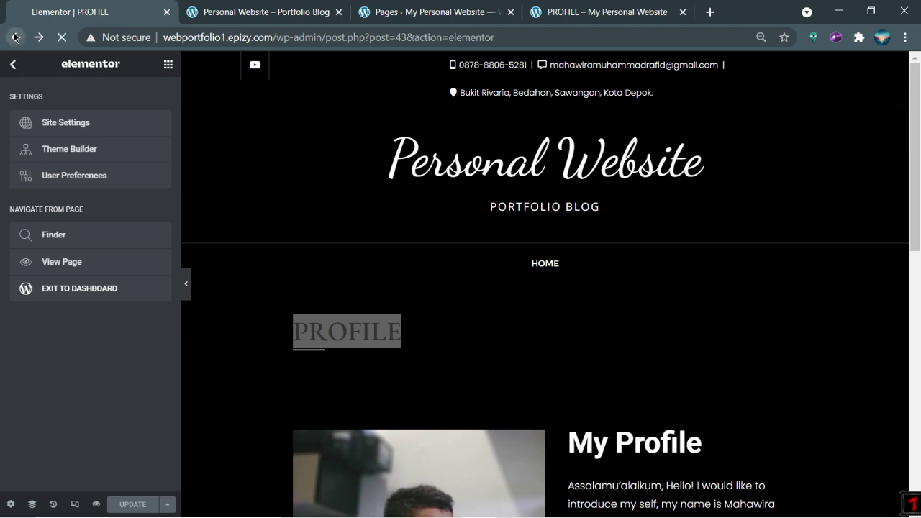
{"action": "left_click", "coordinate": [267, 12]}
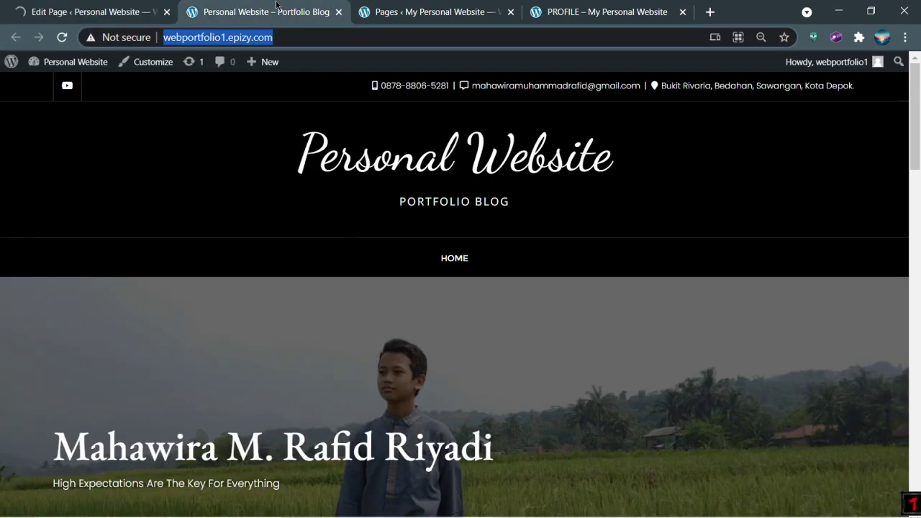
Step: Go from the PROFILE editing tab through Pages to Appearance > Menus
{"action": "left_click", "coordinate": [82, 3]}
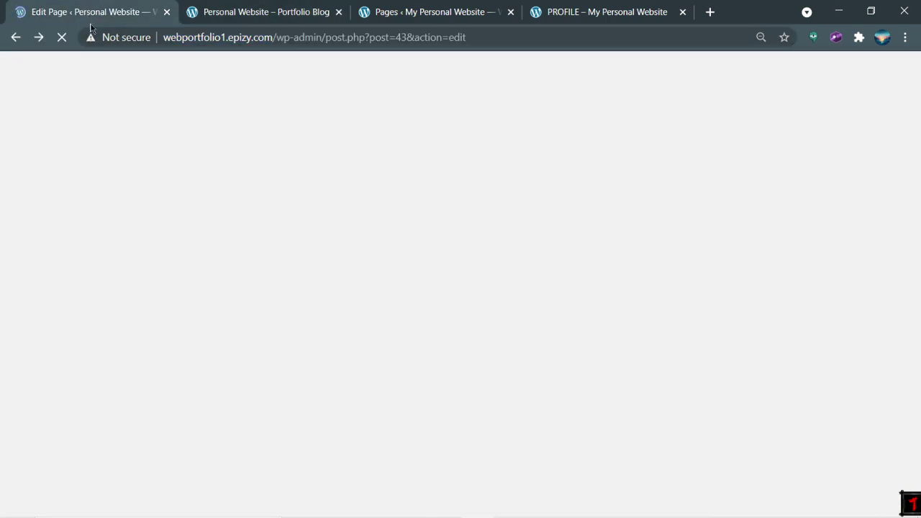
{"action": "left_click", "coordinate": [239, 6]}
{"action": "left_click", "coordinate": [114, 7]}
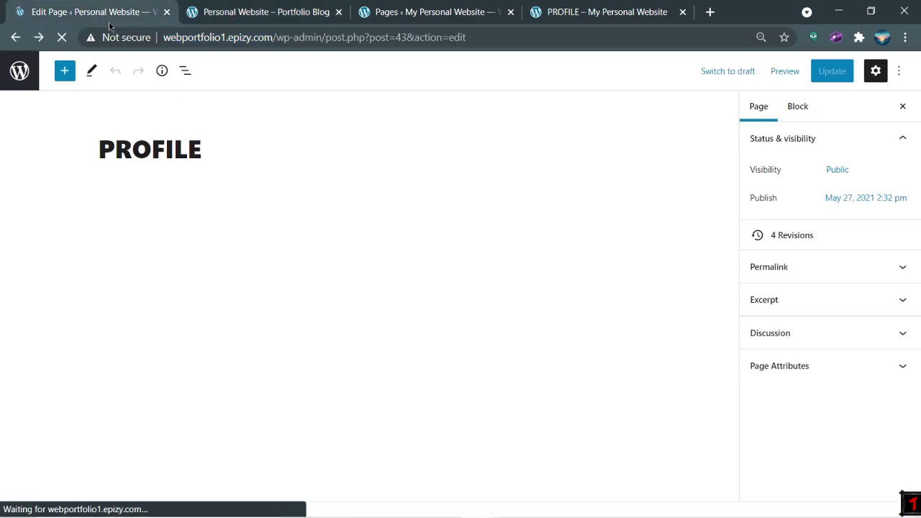
{"action": "left_click", "coordinate": [20, 76]}
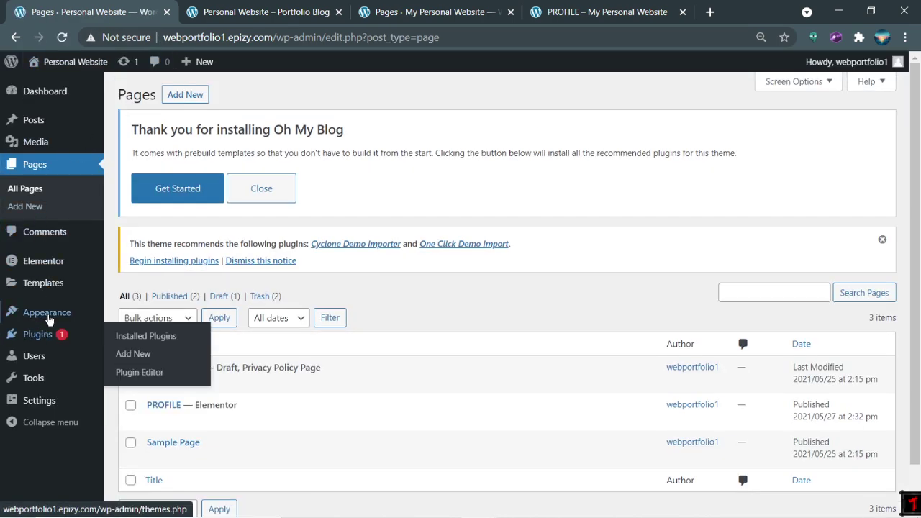
{"action": "mouse_move", "coordinate": [49, 314]}
{"action": "left_click", "coordinate": [136, 372]}
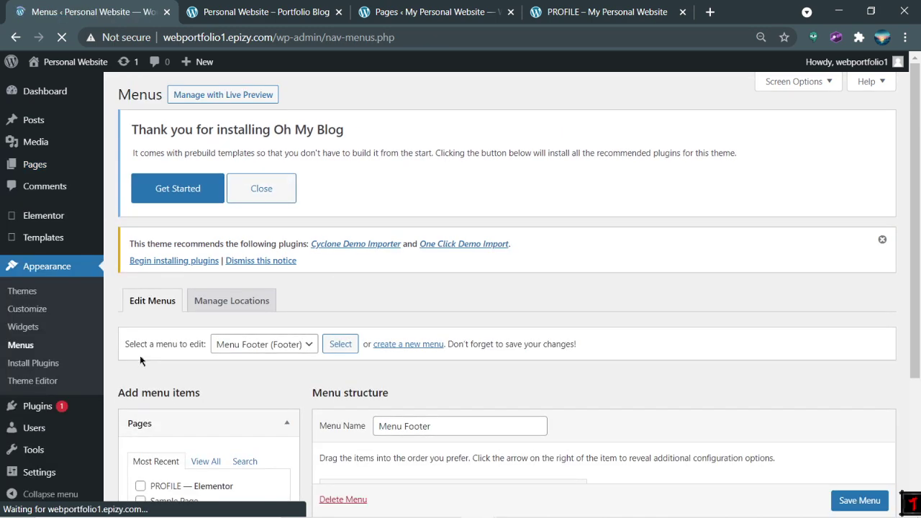
Step: Add the PROFILE page to Menu Footer and save the menu
{"action": "scroll", "coordinate": [346, 351], "scroll_direction": "down", "scroll_amount": 3}
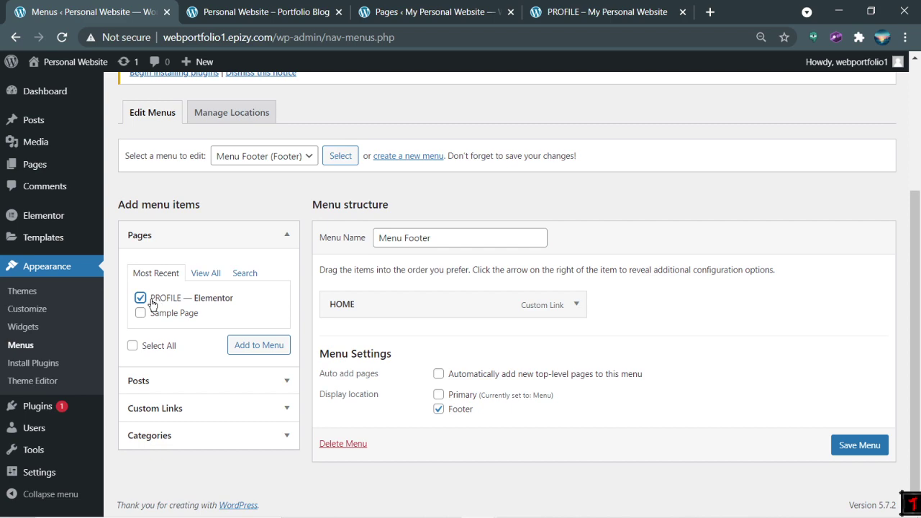
{"action": "left_click", "coordinate": [234, 353]}
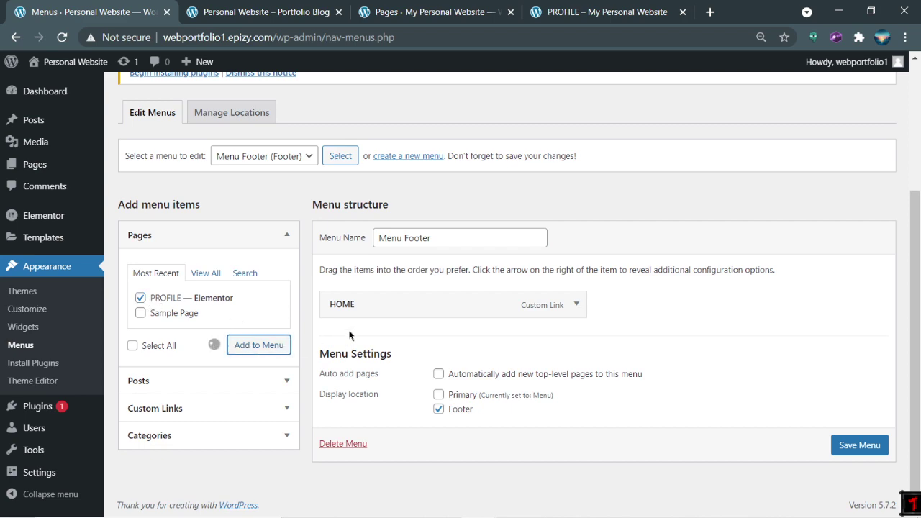
{"action": "left_click", "coordinate": [576, 12]}
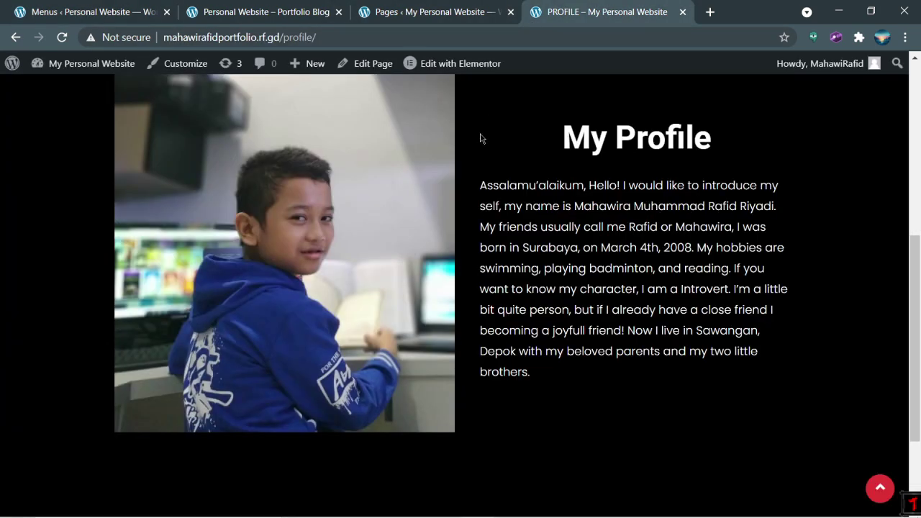
{"action": "scroll", "coordinate": [328, 132], "scroll_direction": "up", "scroll_amount": 5}
{"action": "key", "text": "ctrl+Tab"}
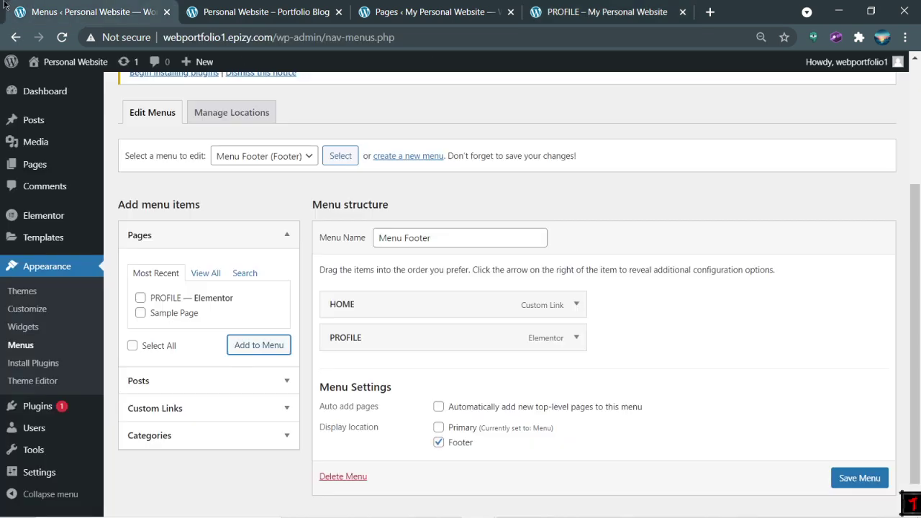
{"action": "scroll", "coordinate": [860, 474], "scroll_direction": "down", "scroll_amount": 1}
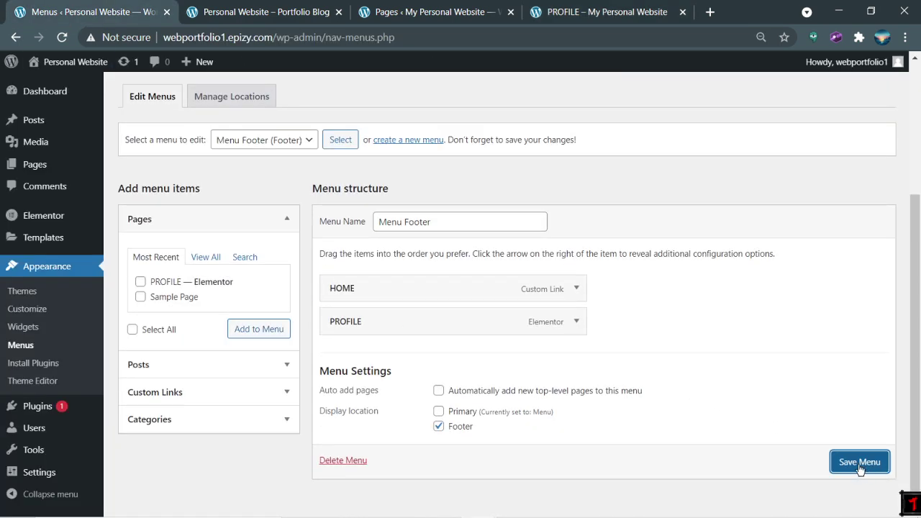
{"action": "left_click", "coordinate": [860, 468]}
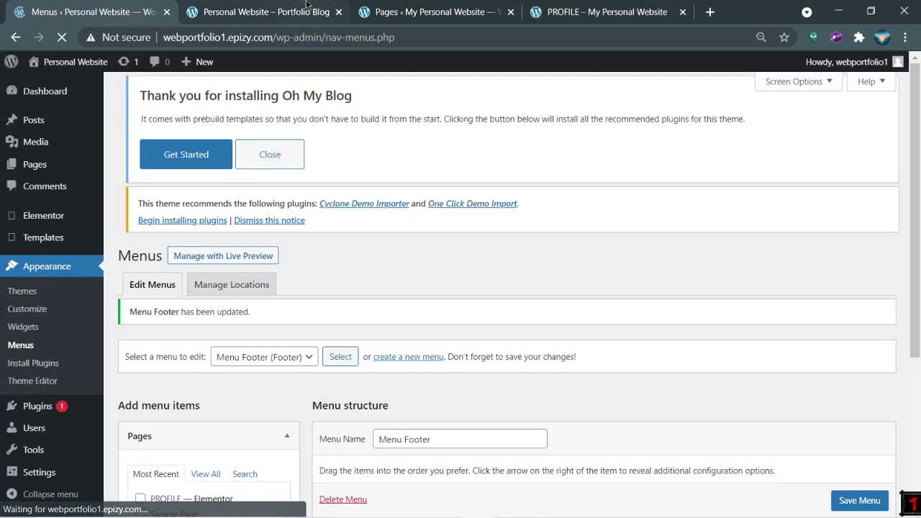
{"action": "left_click", "coordinate": [265, 11]}
{"action": "left_click", "coordinate": [70, 34]}
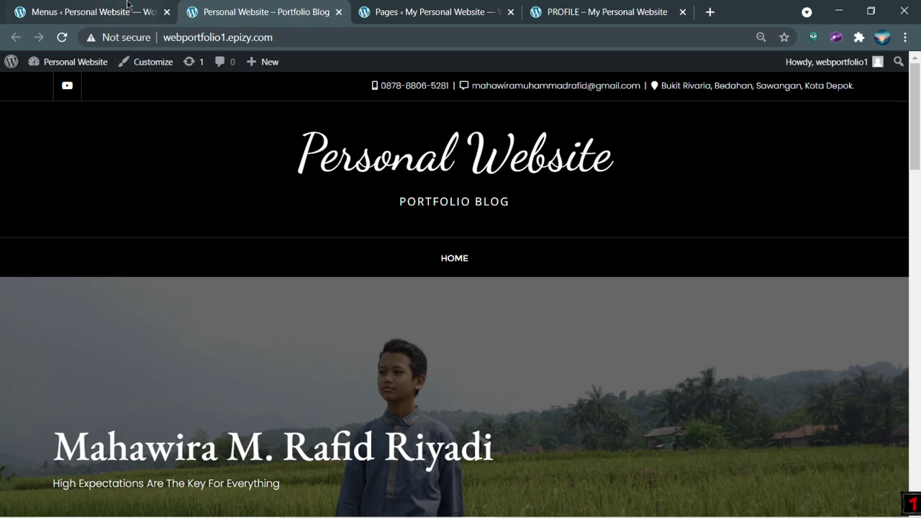
{"action": "key", "text": "ctrl+1"}
{"action": "scroll", "coordinate": [322, 279], "scroll_direction": "down", "scroll_amount": 4}
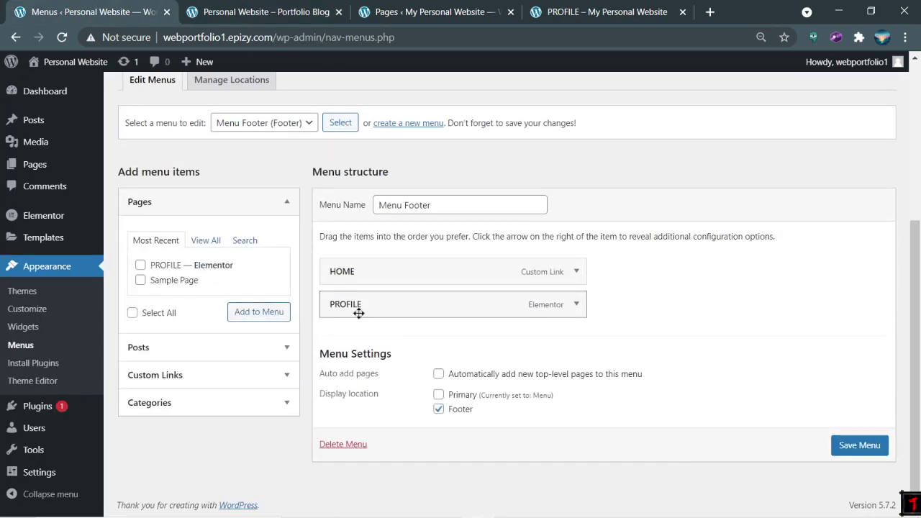
{"action": "left_click", "coordinate": [322, 20]}
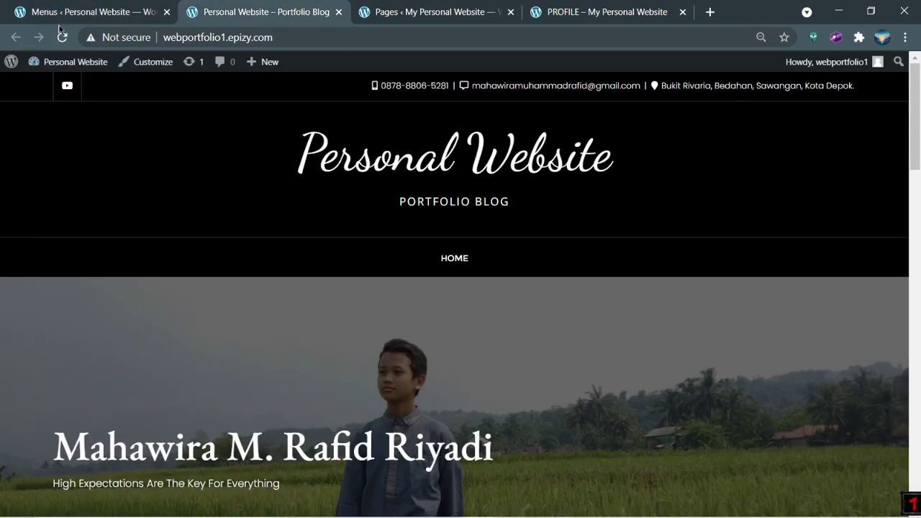
{"action": "left_click", "coordinate": [62, 40]}
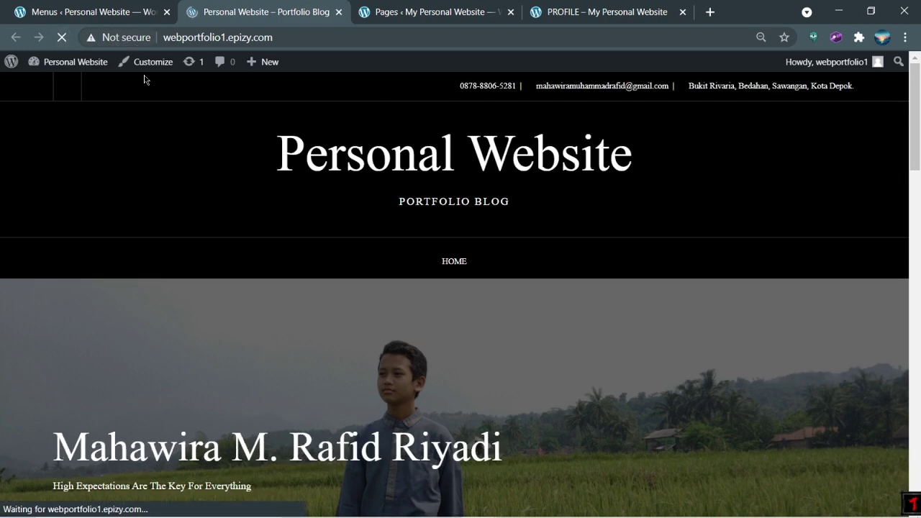
{"action": "left_click", "coordinate": [95, 18]}
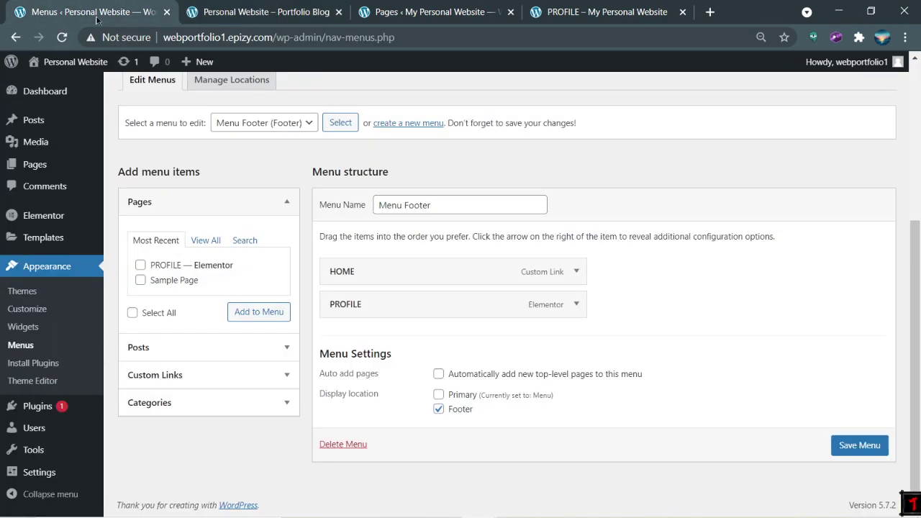
{"action": "left_click", "coordinate": [862, 448]}
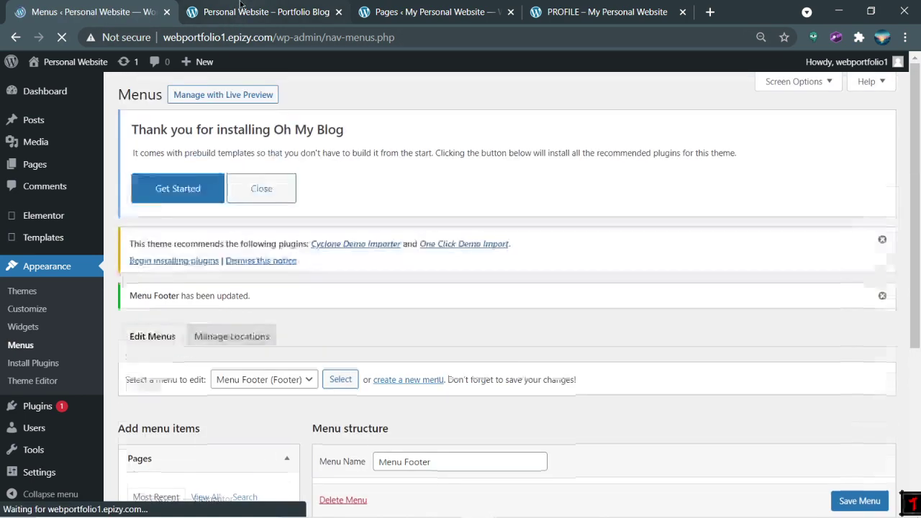
{"action": "left_click", "coordinate": [240, 7]}
{"action": "left_click", "coordinate": [63, 37]}
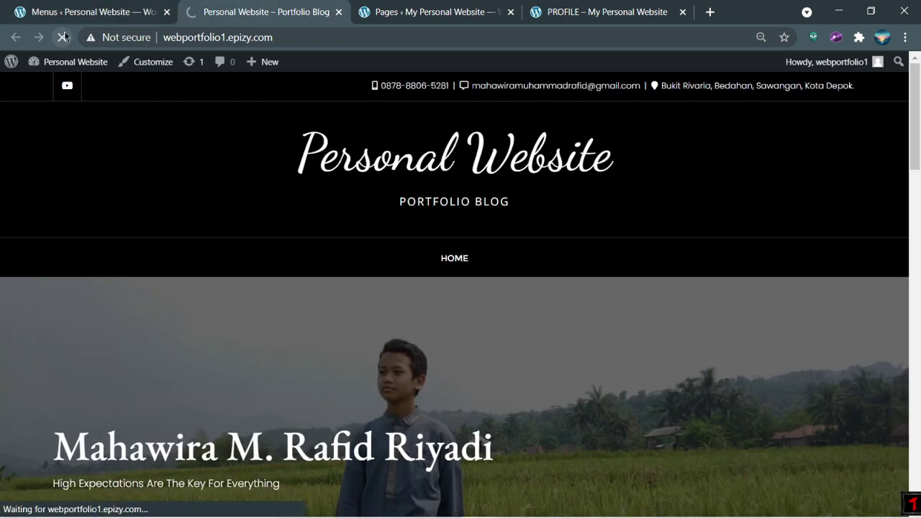
{"action": "scroll", "coordinate": [178, 204], "scroll_direction": "down", "scroll_amount": 3}
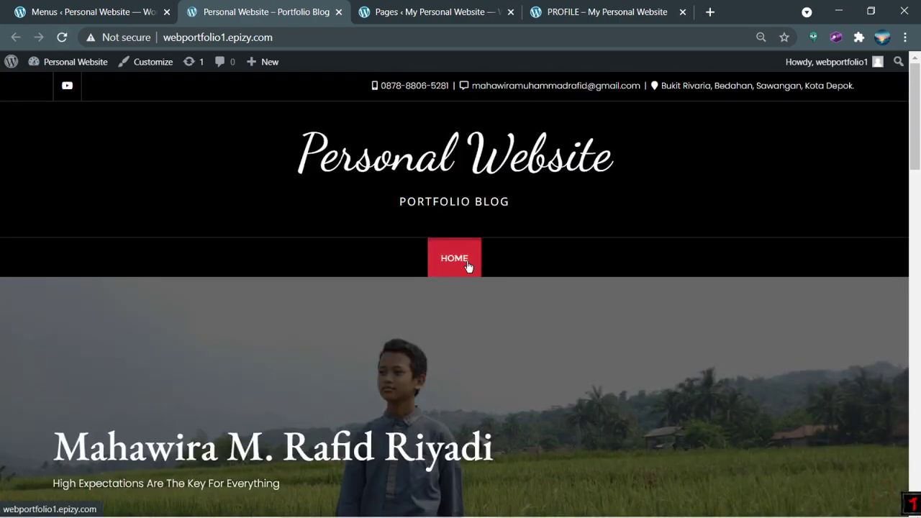
{"action": "left_click", "coordinate": [468, 266]}
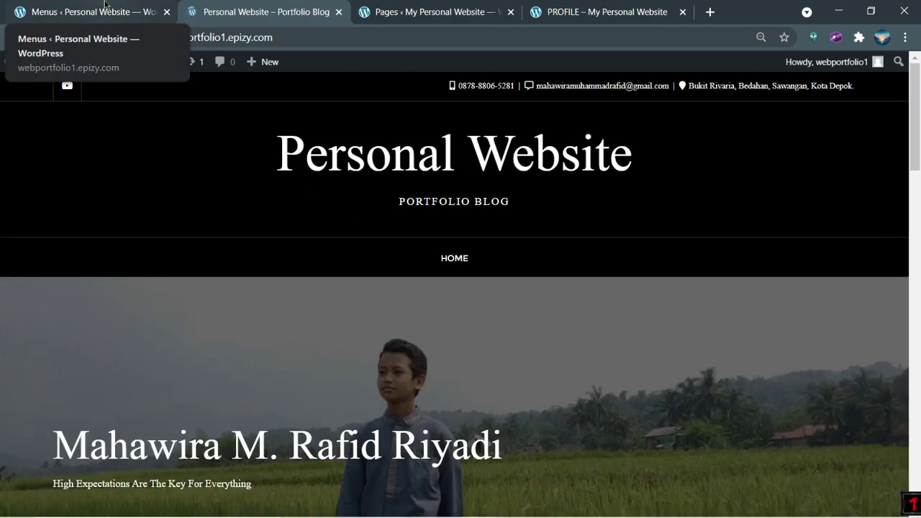
{"action": "left_click", "coordinate": [86, 11]}
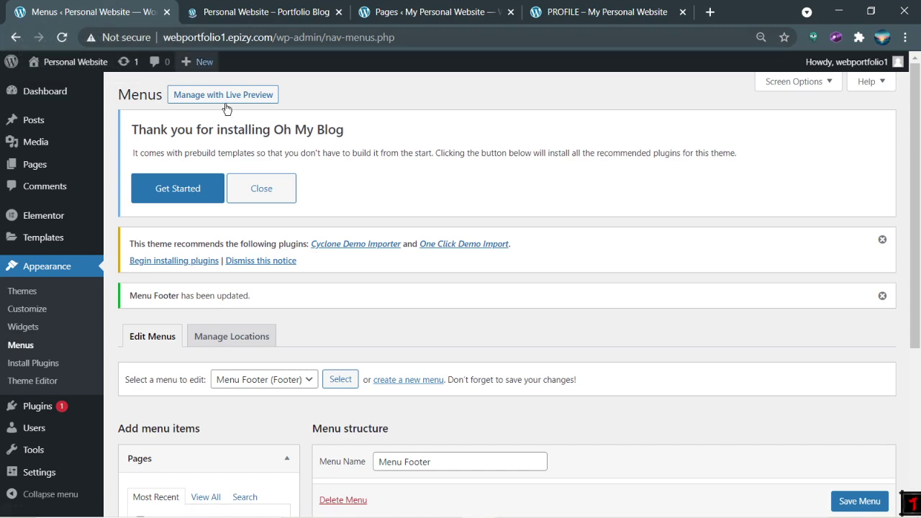
{"action": "scroll", "coordinate": [367, 284], "scroll_direction": "down", "scroll_amount": 4}
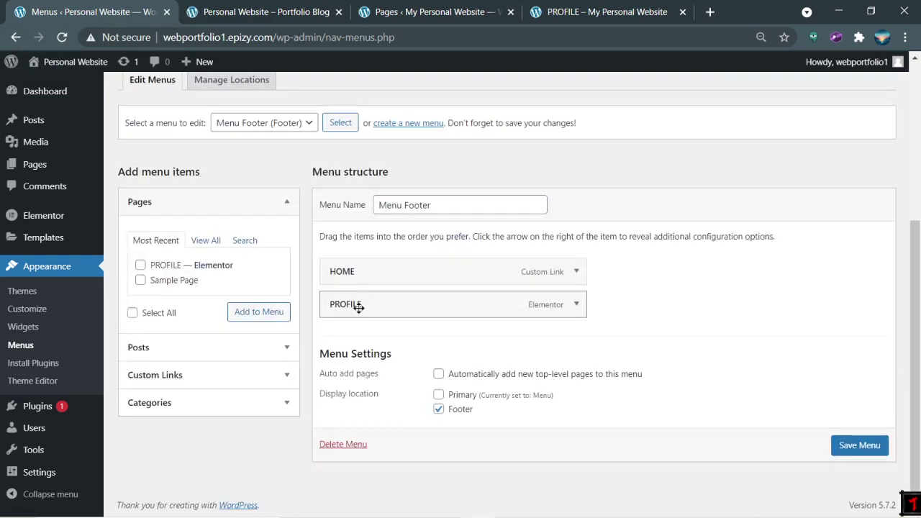
Step: Check the other site's menus, then select Menu (Primary) and save it
{"action": "left_click", "coordinate": [424, 207]}
{"action": "triple_click", "coordinate": [424, 207]}
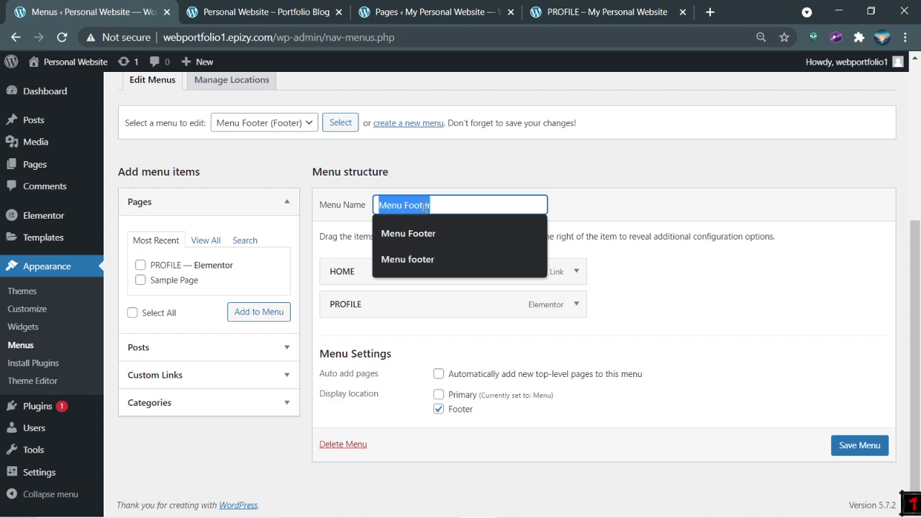
{"action": "left_click", "coordinate": [570, 6]}
{"action": "left_click", "coordinate": [461, 7]}
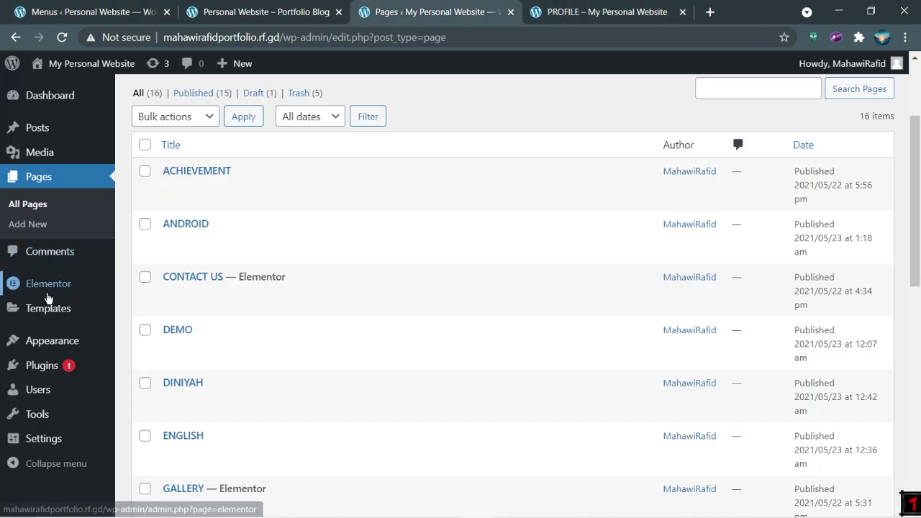
{"action": "mouse_move", "coordinate": [72, 342]}
{"action": "left_click", "coordinate": [143, 403]}
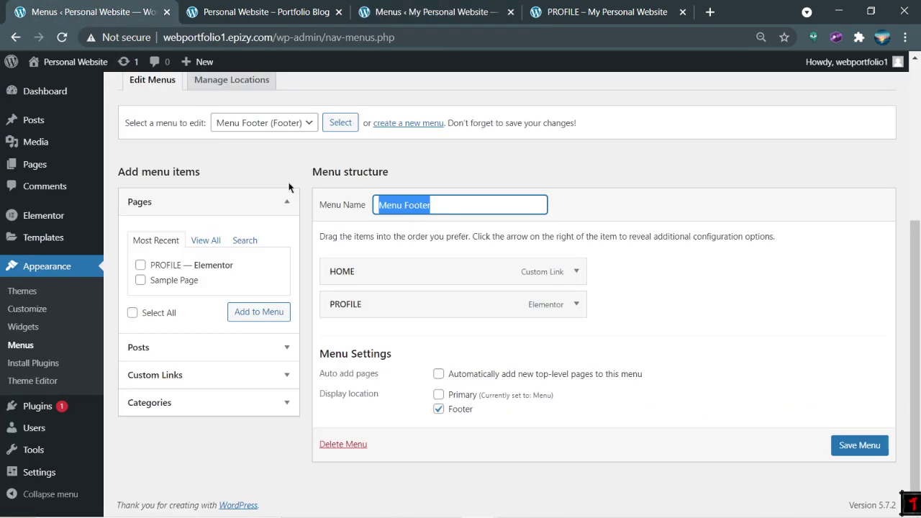
{"action": "left_click", "coordinate": [277, 124]}
{"action": "left_click", "coordinate": [279, 138]}
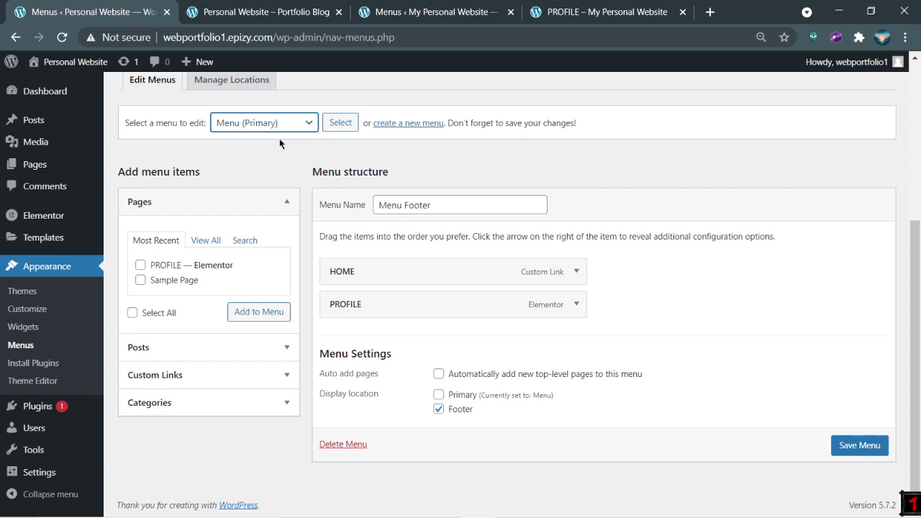
{"action": "left_click", "coordinate": [848, 448]}
Step: View the live homepage footer, then return to Menus and open the menu-to-edit dropdown
{"action": "left_click", "coordinate": [288, 12]}
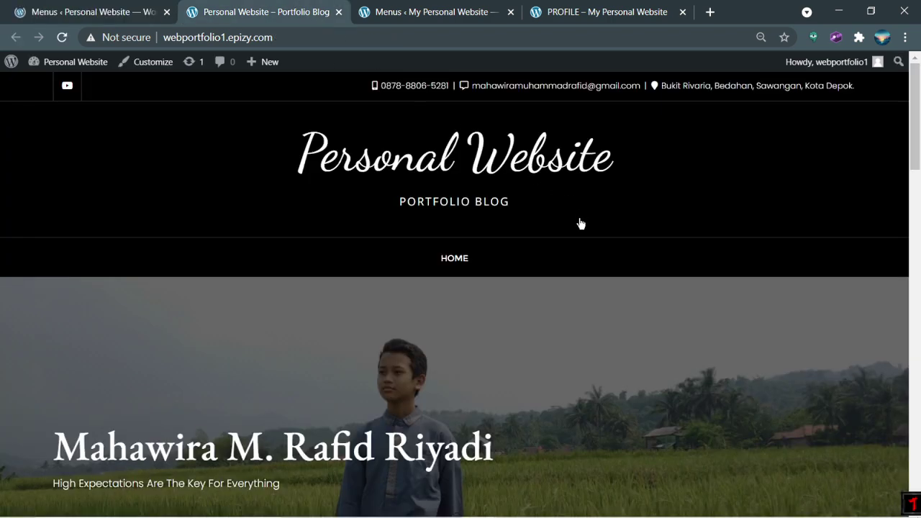
{"action": "scroll", "coordinate": [560, 323], "scroll_direction": "down", "scroll_amount": 15}
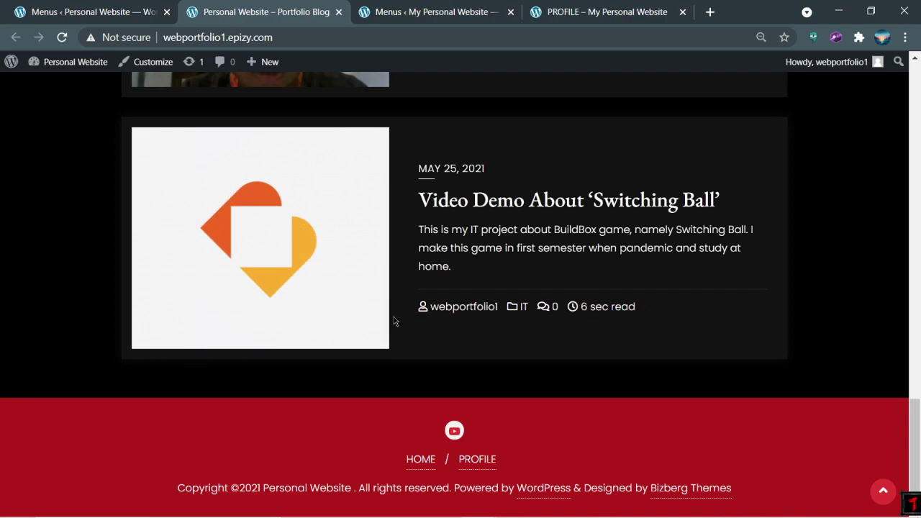
{"action": "scroll", "coordinate": [379, 375], "scroll_direction": "up", "scroll_amount": 15}
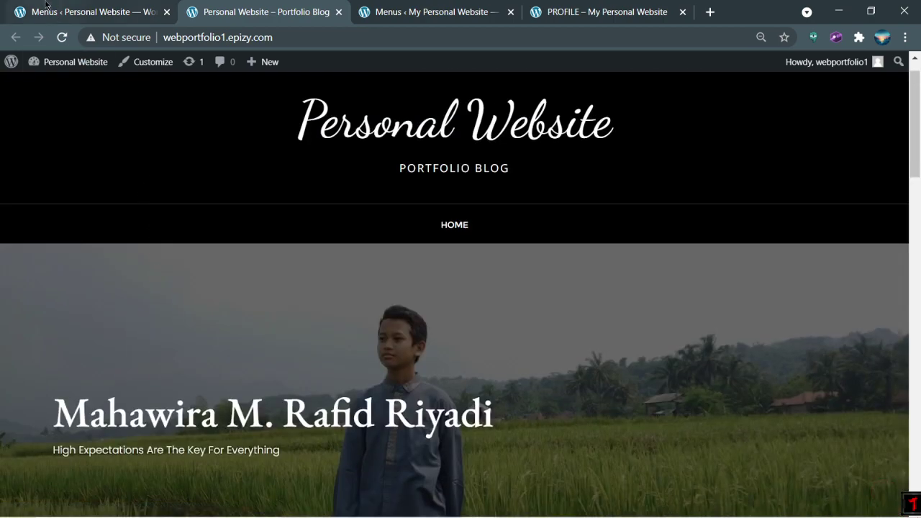
{"action": "left_click", "coordinate": [46, 6]}
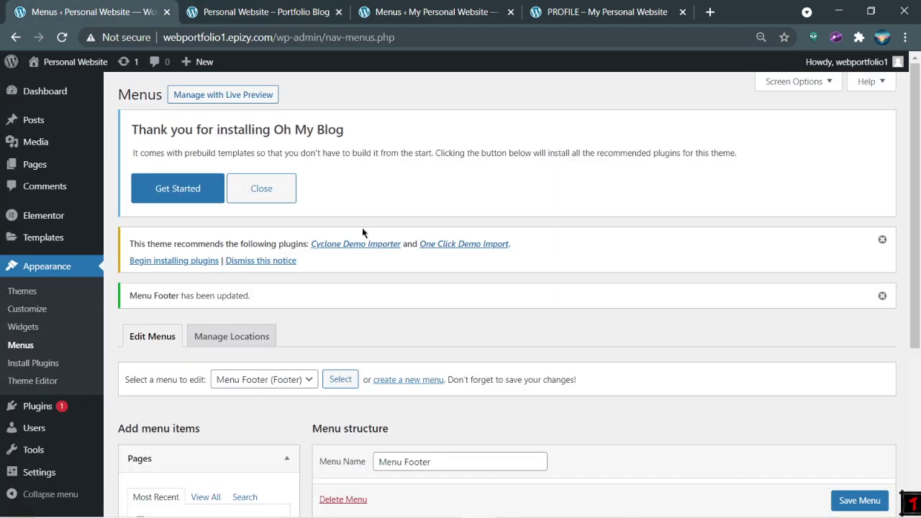
{"action": "scroll", "coordinate": [345, 273], "scroll_direction": "down", "scroll_amount": 2}
{"action": "left_click", "coordinate": [288, 237]}
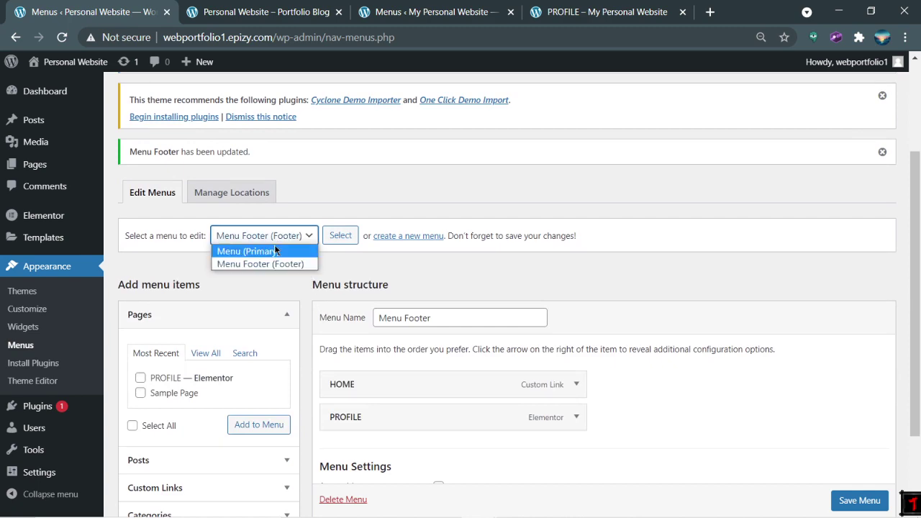
Step: Pick Primary, try renaming Menu Footer to 'Menu', and save
{"action": "left_click", "coordinate": [280, 251]}
{"action": "double_click", "coordinate": [437, 321]}
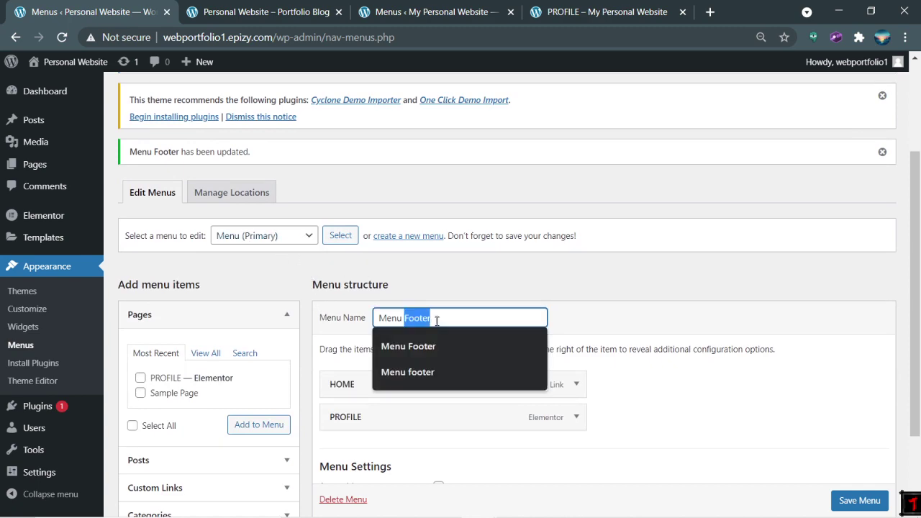
{"action": "key", "text": "BackSpace"}
{"action": "left_click", "coordinate": [624, 311]}
{"action": "scroll", "coordinate": [856, 499], "scroll_direction": "down", "scroll_amount": 1}
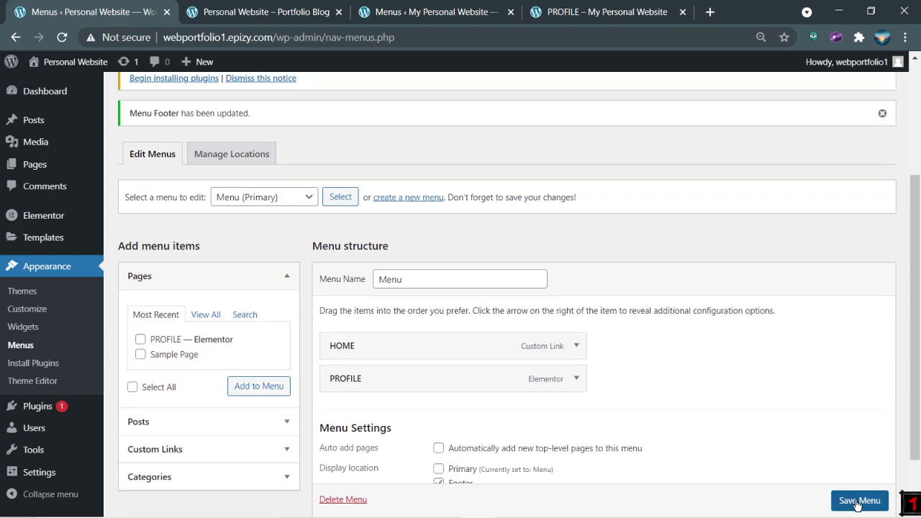
{"action": "left_click", "coordinate": [858, 500]}
Step: Compare the live site's navigation with the menus admin page
{"action": "left_click", "coordinate": [243, 6]}
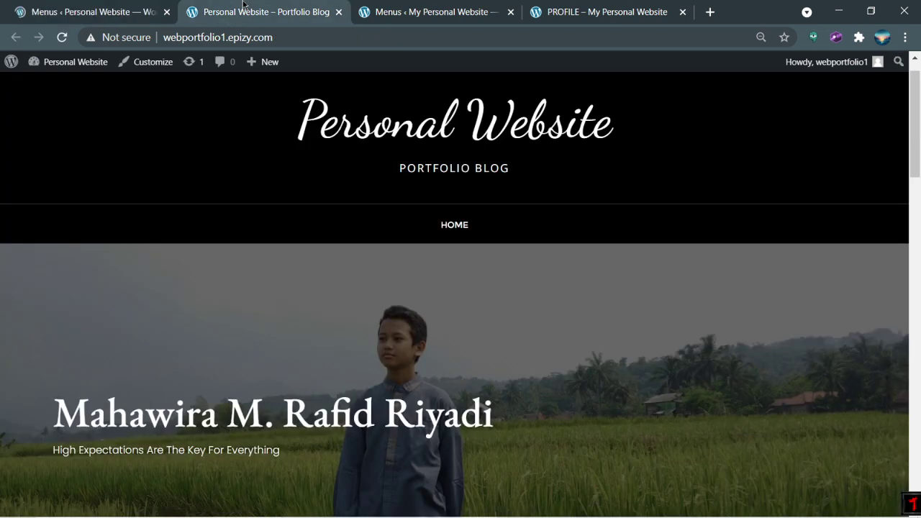
{"action": "left_click", "coordinate": [87, 7]}
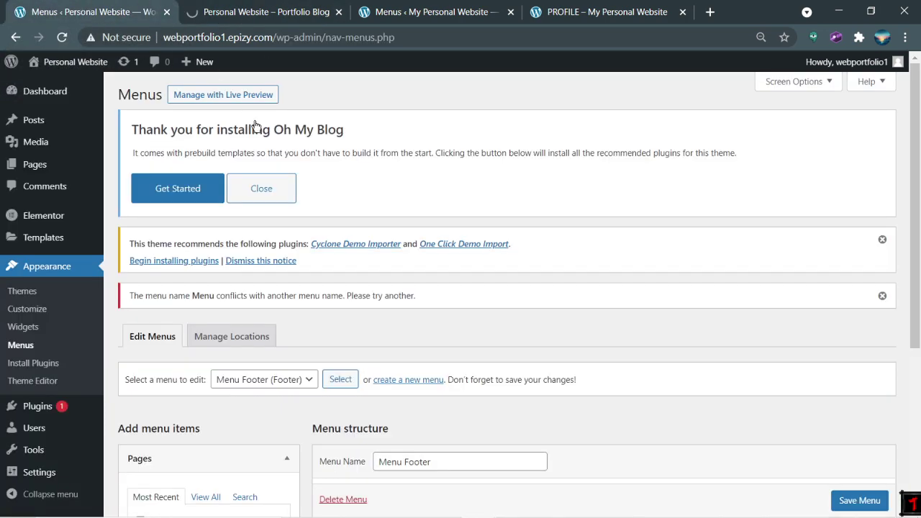
{"action": "scroll", "coordinate": [374, 217], "scroll_direction": "down", "scroll_amount": 4}
{"action": "left_click", "coordinate": [264, 13]}
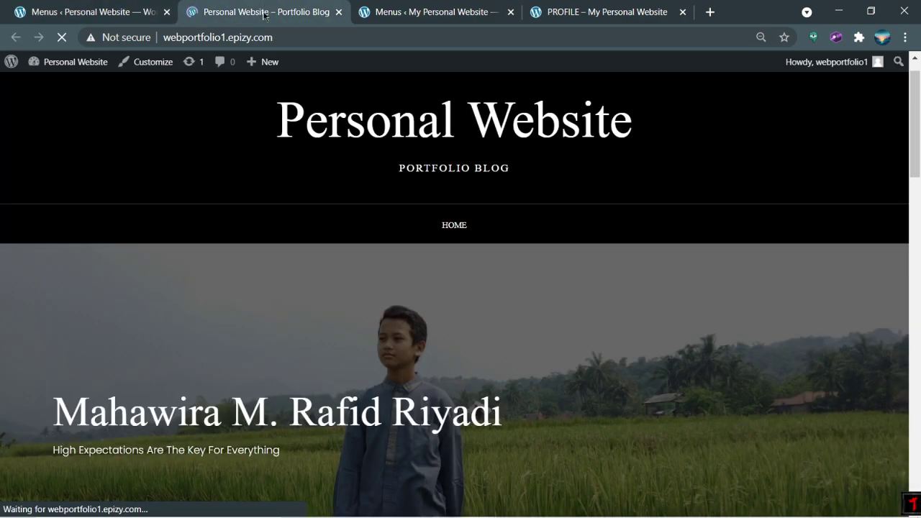
{"action": "left_click", "coordinate": [87, 12]}
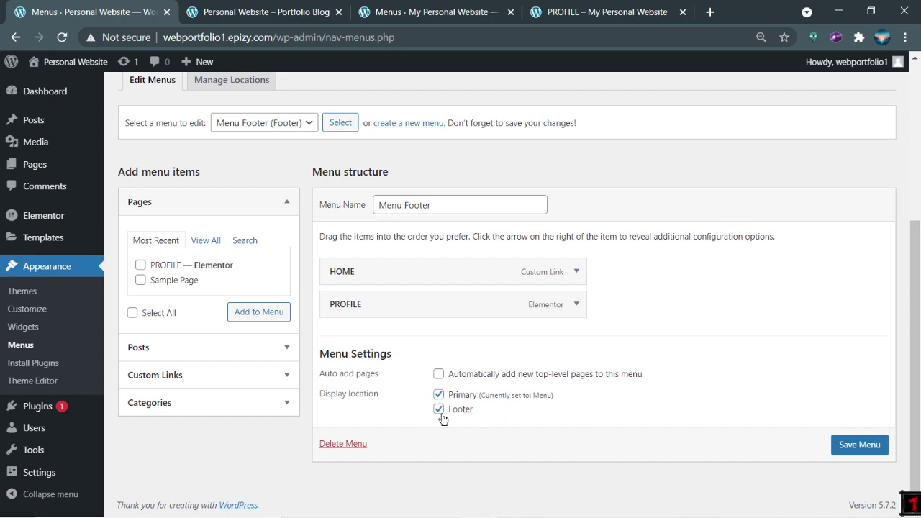
Step: Shorten the menu name, select the Primary menu and save it again
{"action": "left_click", "coordinate": [441, 205]}
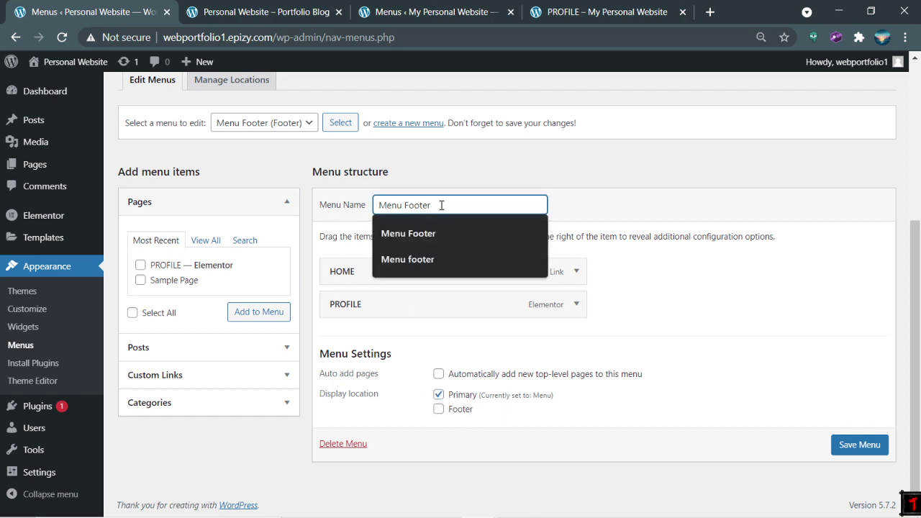
{"action": "key", "text": "BackSpace"}
{"action": "key", "text": "BackSpace"}
{"action": "key", "text": "BackSpace"}
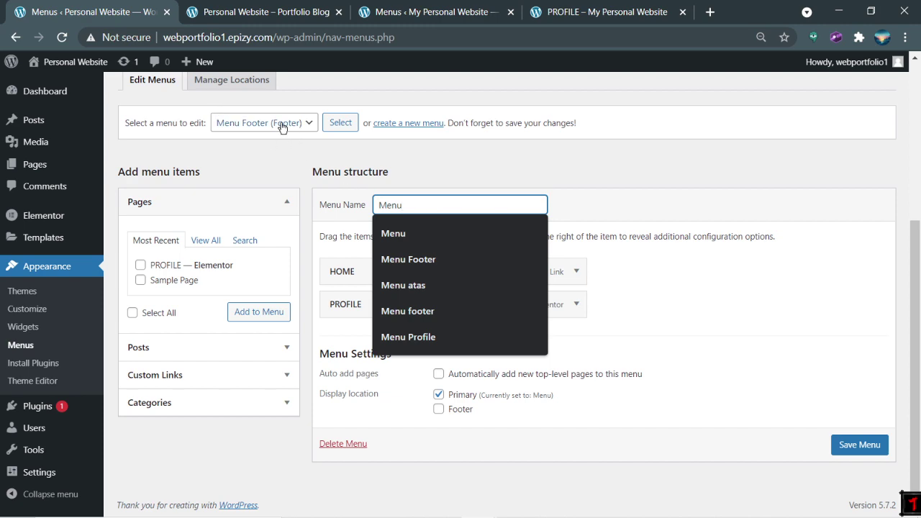
{"action": "left_click", "coordinate": [281, 127]}
{"action": "left_click", "coordinate": [280, 135]}
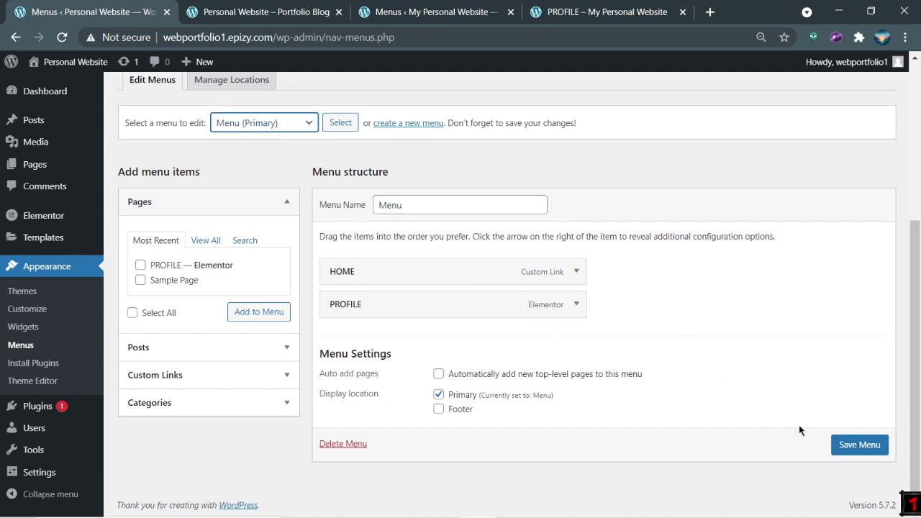
{"action": "left_click", "coordinate": [840, 450]}
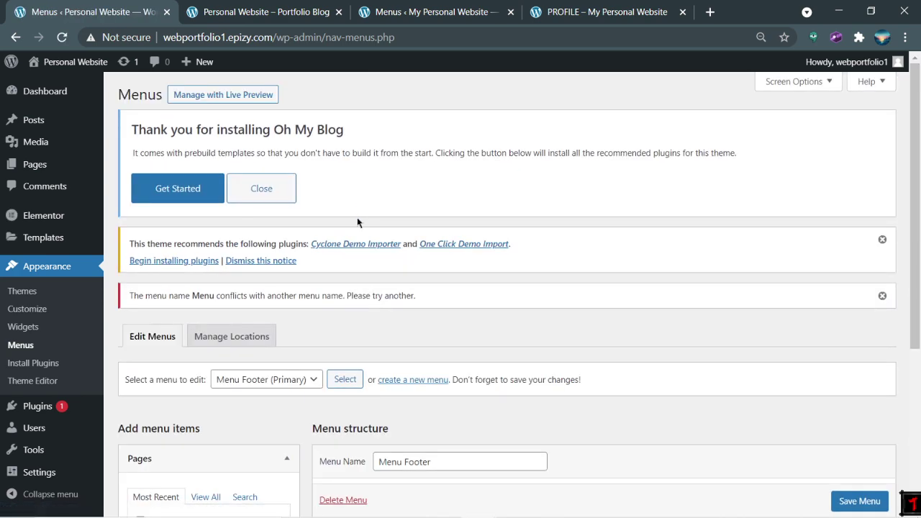
{"action": "scroll", "coordinate": [358, 216], "scroll_direction": "down", "scroll_amount": 3}
{"action": "scroll", "coordinate": [358, 223], "scroll_direction": "down", "scroll_amount": 2}
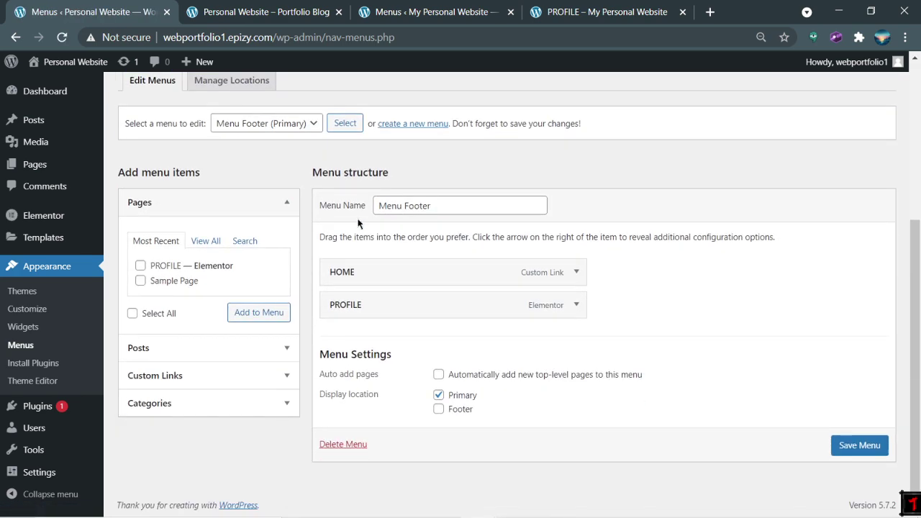
Step: Reload the live homepage to check the new menu, then return to Menus
{"action": "left_click", "coordinate": [259, 12]}
{"action": "left_click", "coordinate": [62, 37]}
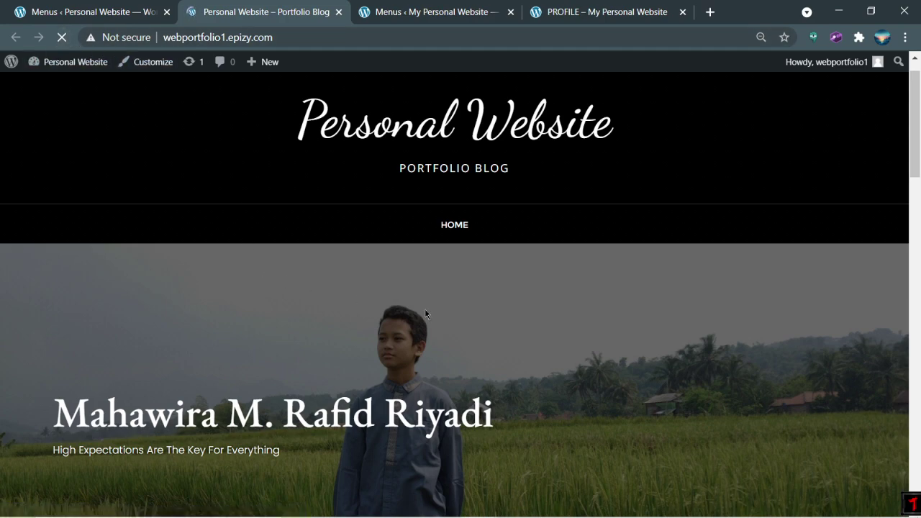
{"action": "scroll", "coordinate": [550, 251], "scroll_direction": "down", "scroll_amount": 15}
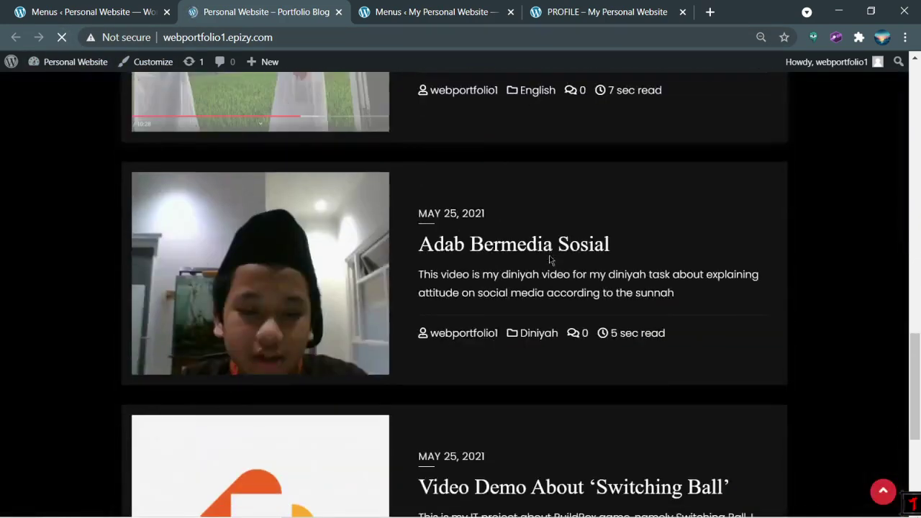
{"action": "scroll", "coordinate": [460, 342], "scroll_direction": "up", "scroll_amount": 15}
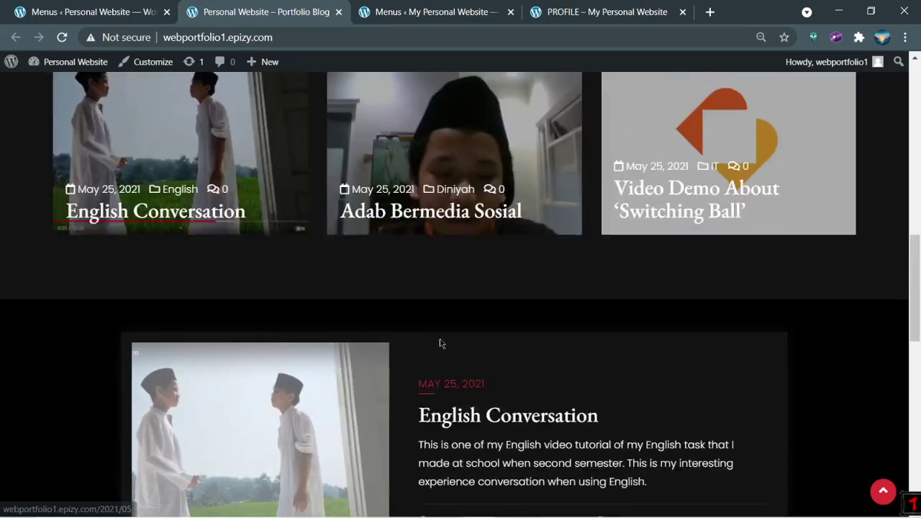
{"action": "left_click", "coordinate": [41, 7]}
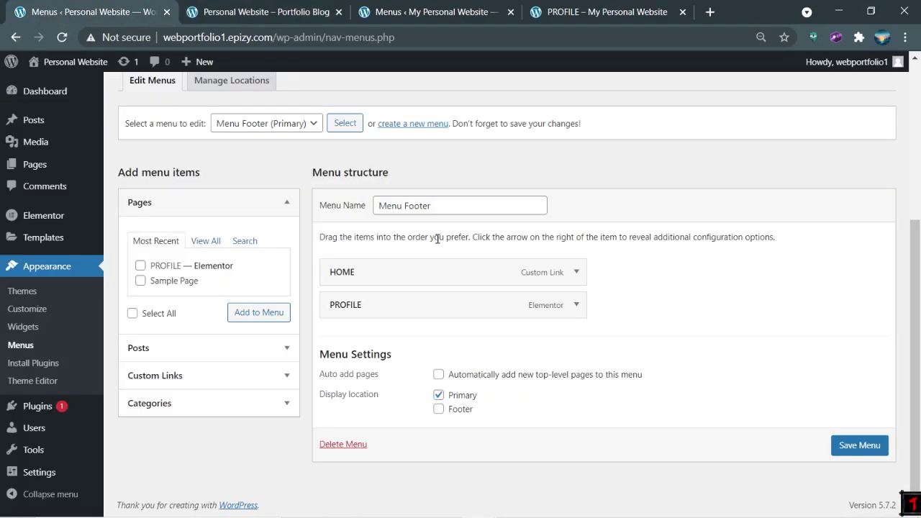
{"action": "scroll", "coordinate": [418, 255], "scroll_direction": "up", "scroll_amount": 4}
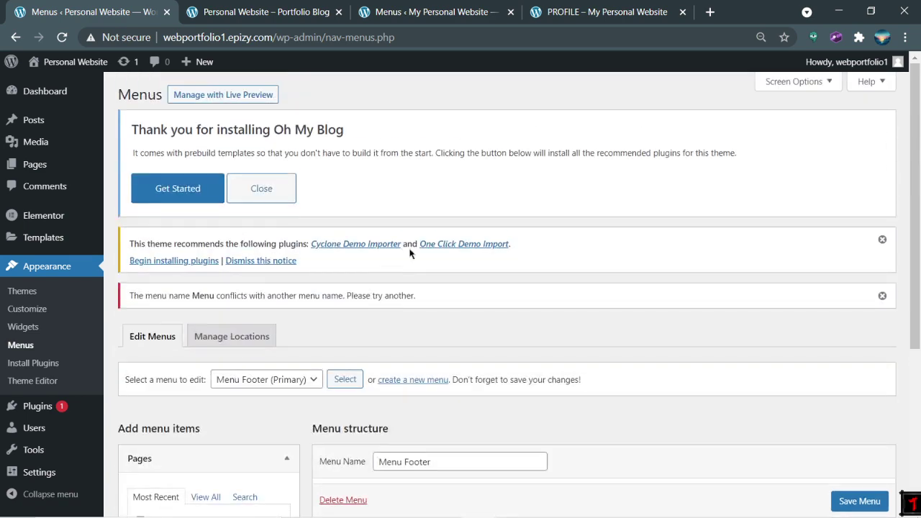
Step: Open the PROFILE page from the live site's menu, then return to the homepage
{"action": "scroll", "coordinate": [374, 224], "scroll_direction": "down", "scroll_amount": 2}
{"action": "left_click", "coordinate": [265, 20]}
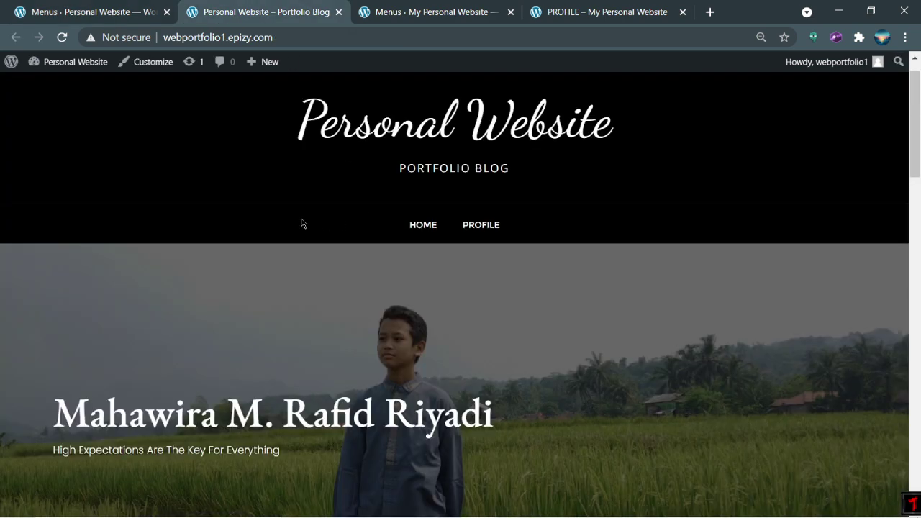
{"action": "left_click", "coordinate": [54, 7]}
{"action": "left_click", "coordinate": [238, 12]}
{"action": "left_click", "coordinate": [495, 232]}
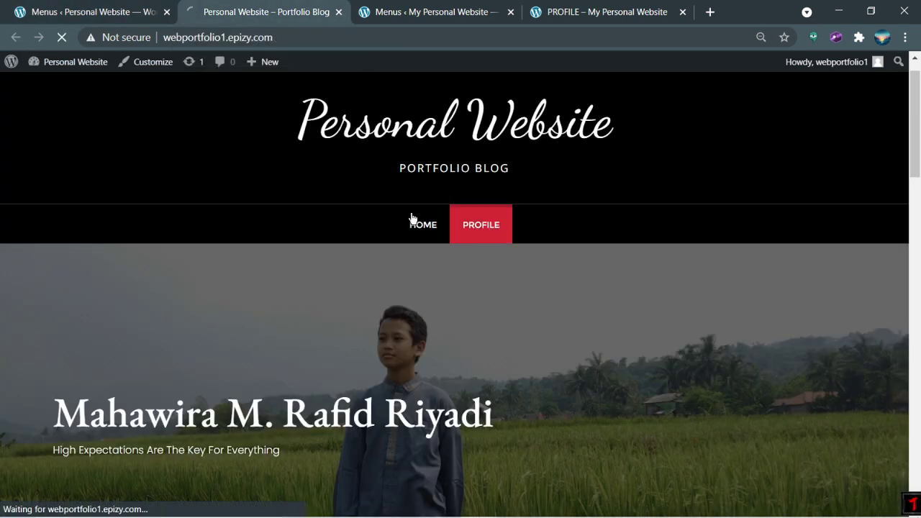
{"action": "left_click", "coordinate": [504, 228]}
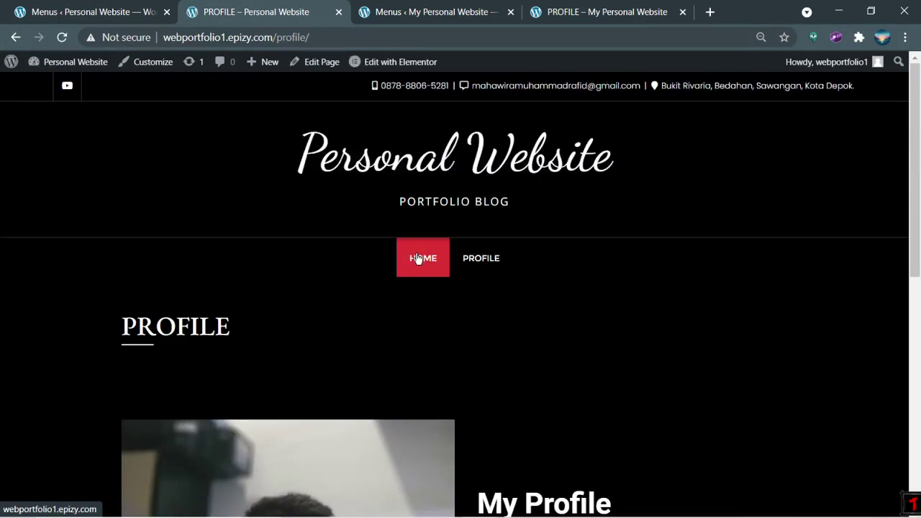
{"action": "left_click", "coordinate": [424, 257]}
Step: Check the My Personal Website profile page, then go to the dashboard's Pages list
{"action": "key", "text": "ctrl+4"}
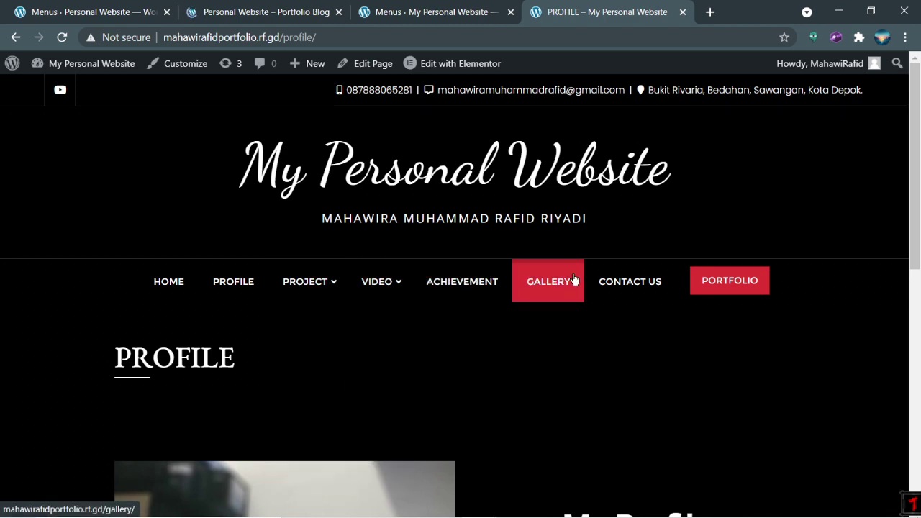
{"action": "left_click", "coordinate": [108, 8]}
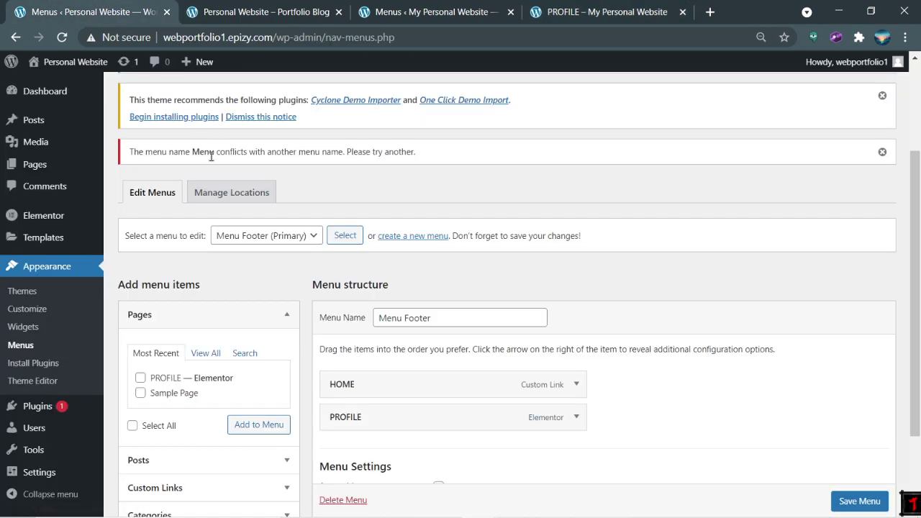
{"action": "left_click", "coordinate": [571, 14]}
{"action": "mouse_move", "coordinate": [308, 278]}
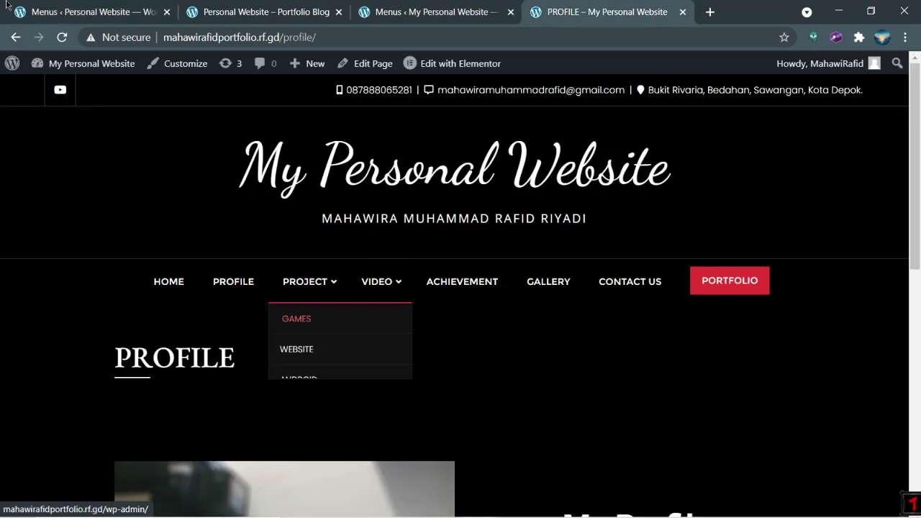
{"action": "left_click", "coordinate": [93, 11]}
{"action": "mouse_move", "coordinate": [53, 223]}
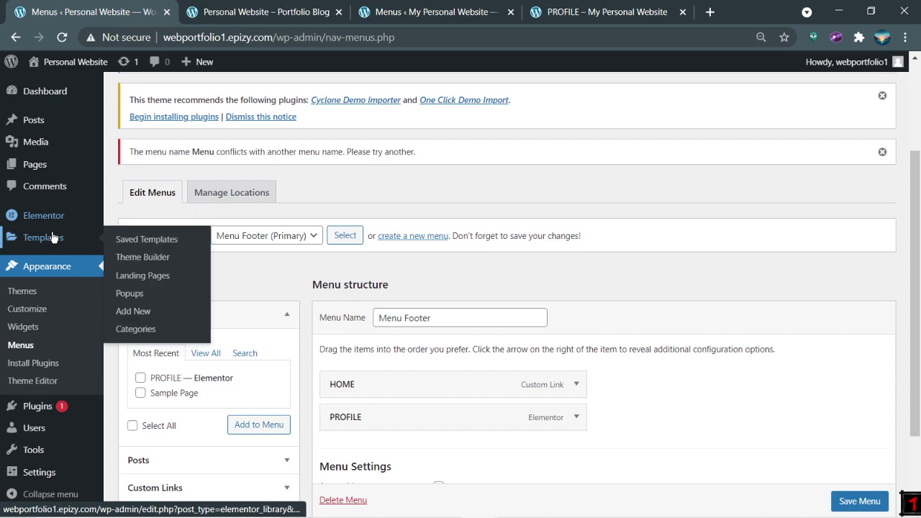
{"action": "left_click", "coordinate": [43, 167]}
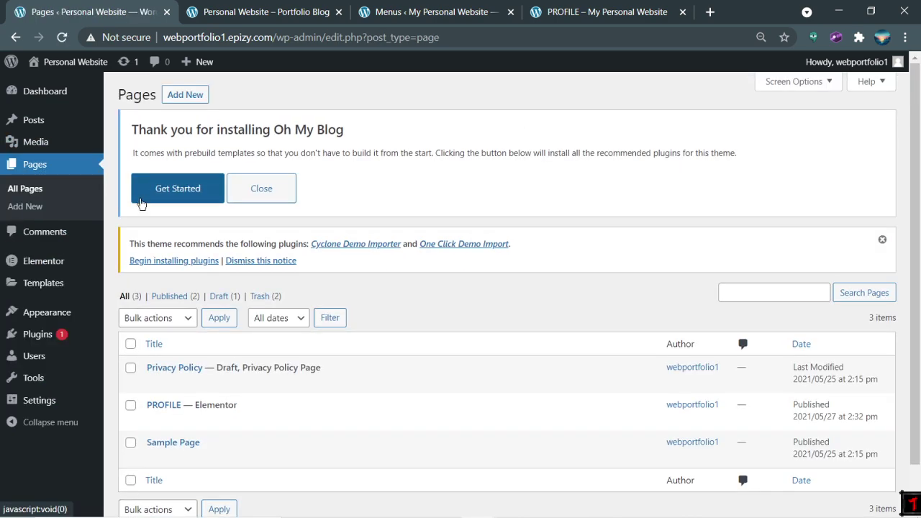
Step: Start a new page, then view the My Personal Website GALLERY page and its KARYA SISWA block for reference
{"action": "left_click", "coordinate": [62, 209]}
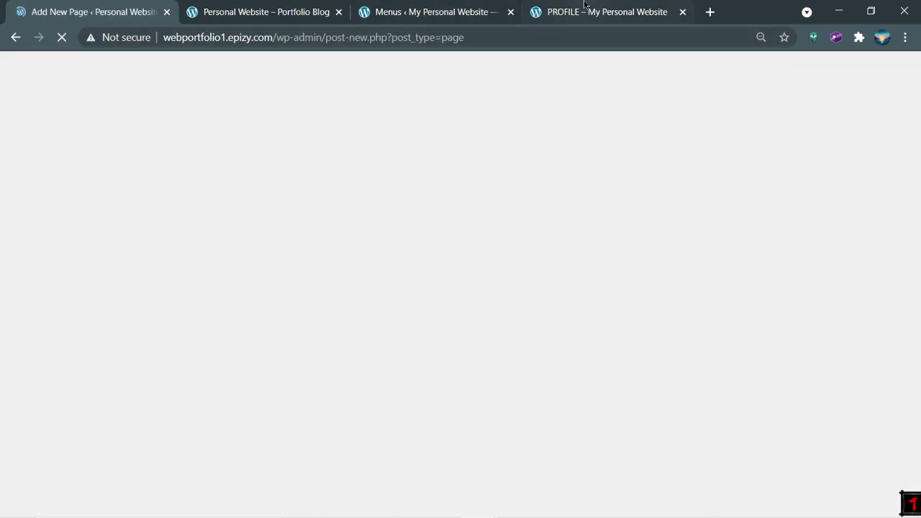
{"action": "left_click", "coordinate": [584, 6]}
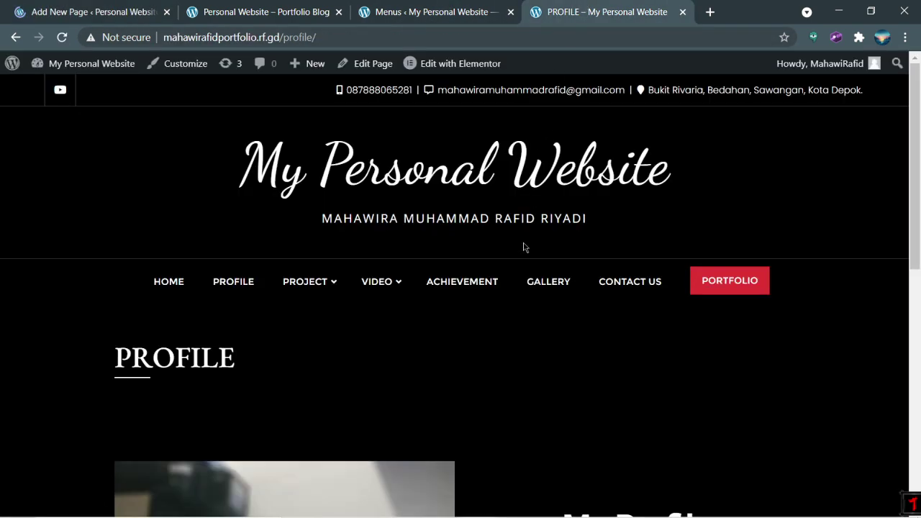
{"action": "left_click", "coordinate": [536, 282]}
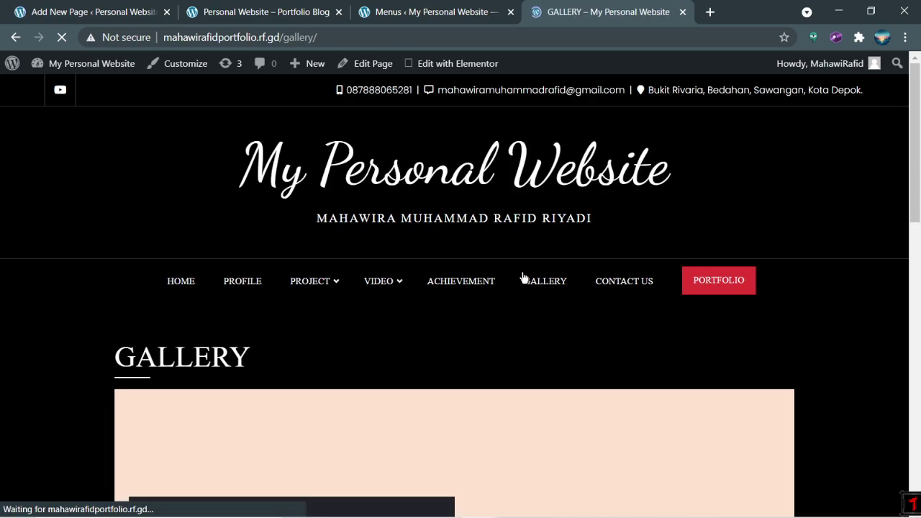
{"action": "scroll", "coordinate": [504, 302], "scroll_direction": "down", "scroll_amount": 2}
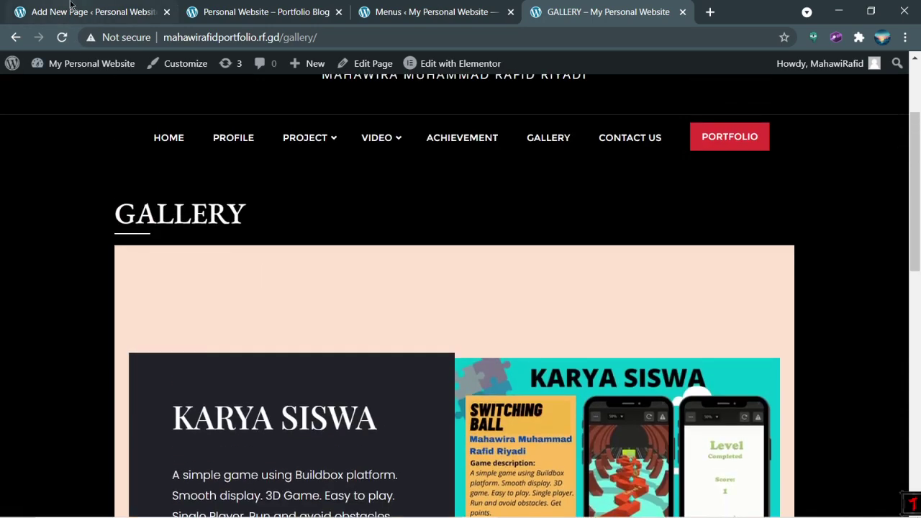
{"action": "left_click", "coordinate": [76, 10]}
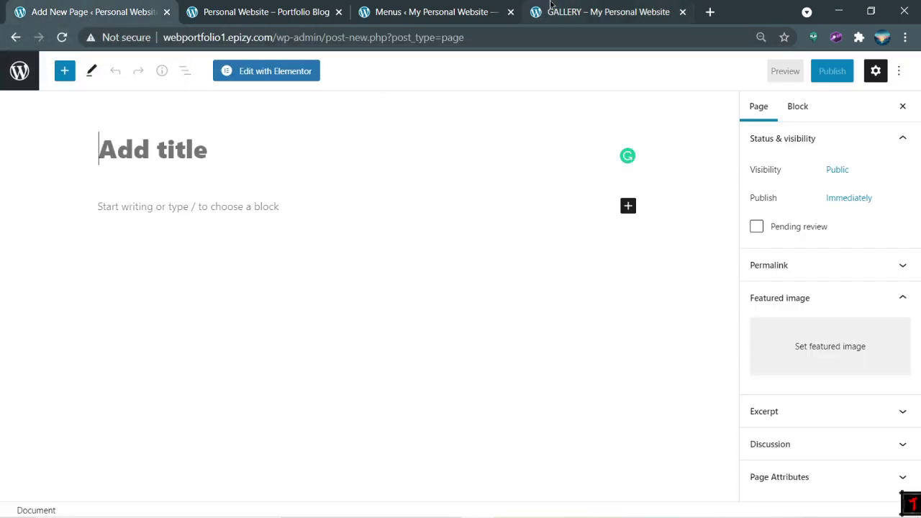
Step: Title the new page GALLERY and switch it to Edit with Elementor
{"action": "left_click", "coordinate": [551, 10]}
{"action": "left_click", "coordinate": [64, 10]}
{"action": "type", "text": "GALLERY"}
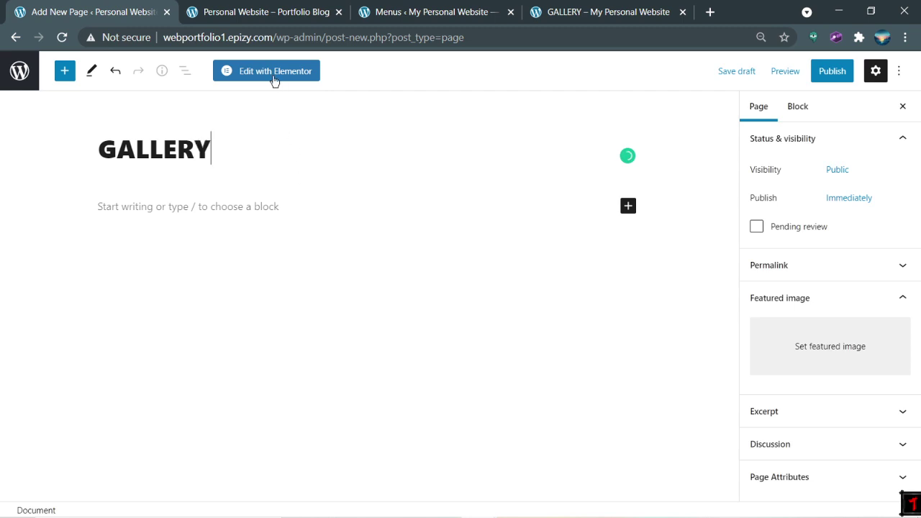
{"action": "left_click", "coordinate": [274, 79]}
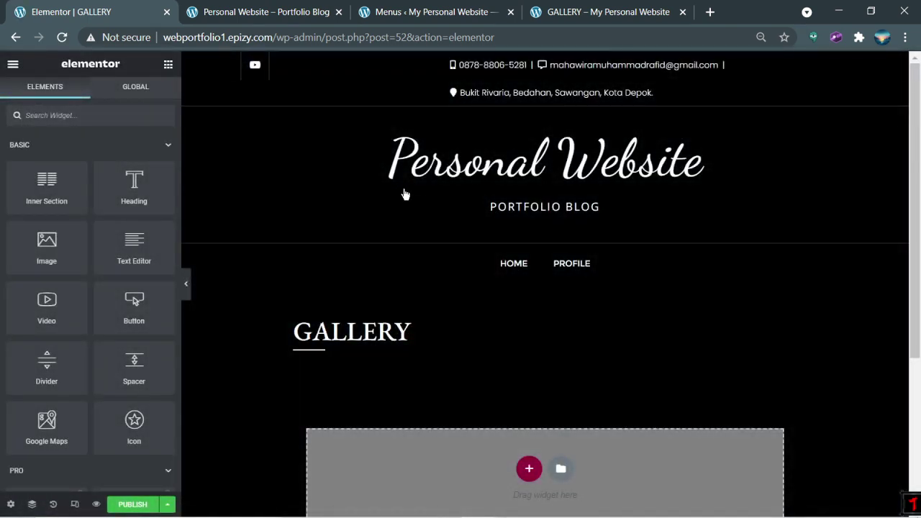
Step: Open Elementor's template library, search Blocks for 'gallery', then move to Pages templates
{"action": "scroll", "coordinate": [414, 203], "scroll_direction": "down", "scroll_amount": 2}
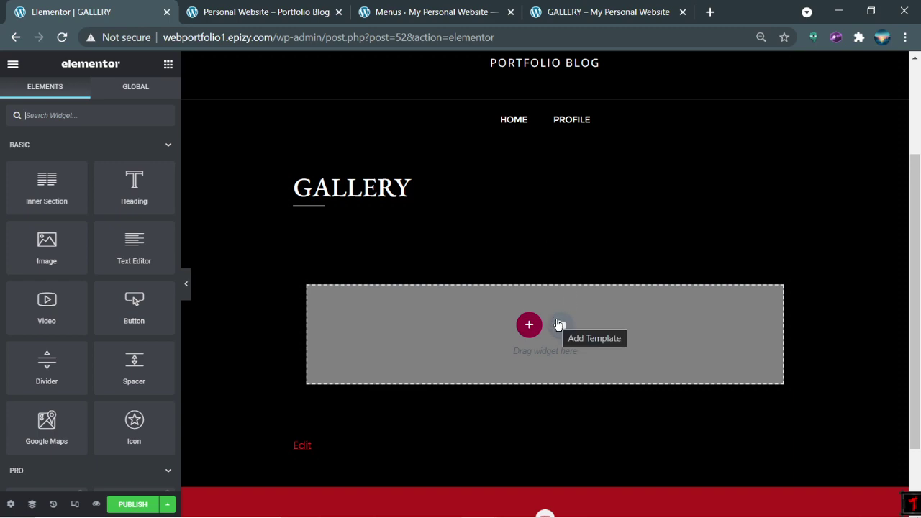
{"action": "left_click", "coordinate": [559, 325]}
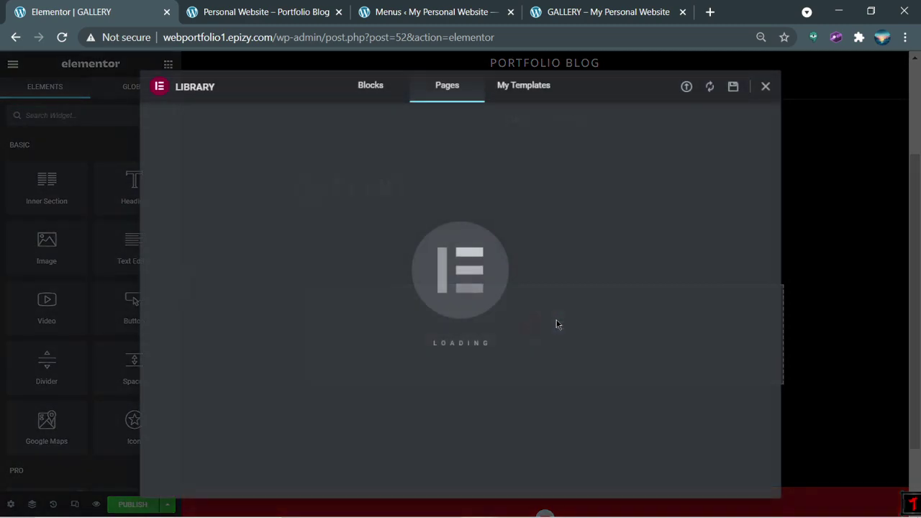
{"action": "left_click", "coordinate": [389, 90]}
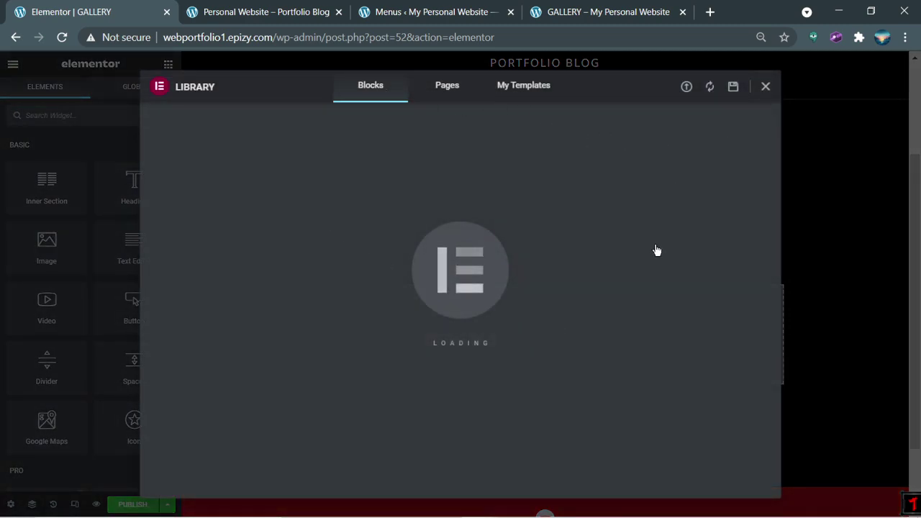
{"action": "scroll", "coordinate": [617, 203], "scroll_direction": "up", "scroll_amount": 10}
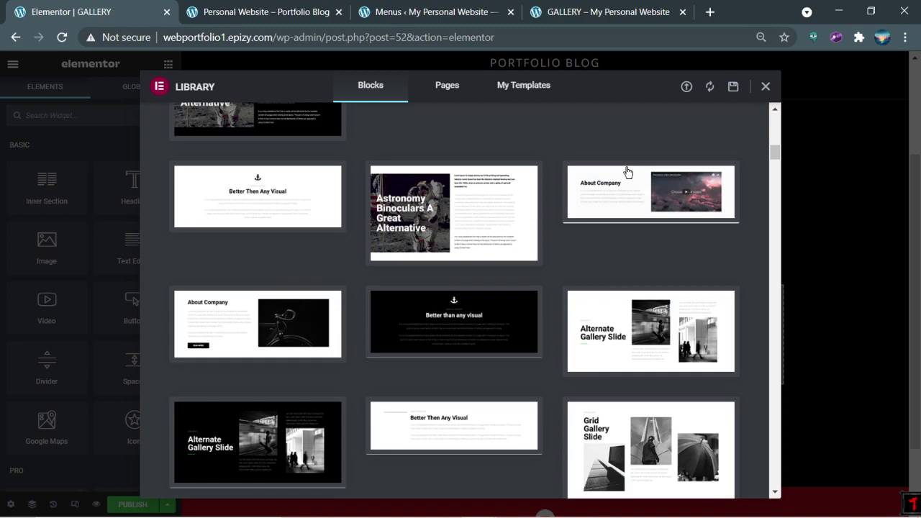
{"action": "left_click", "coordinate": [651, 126]}
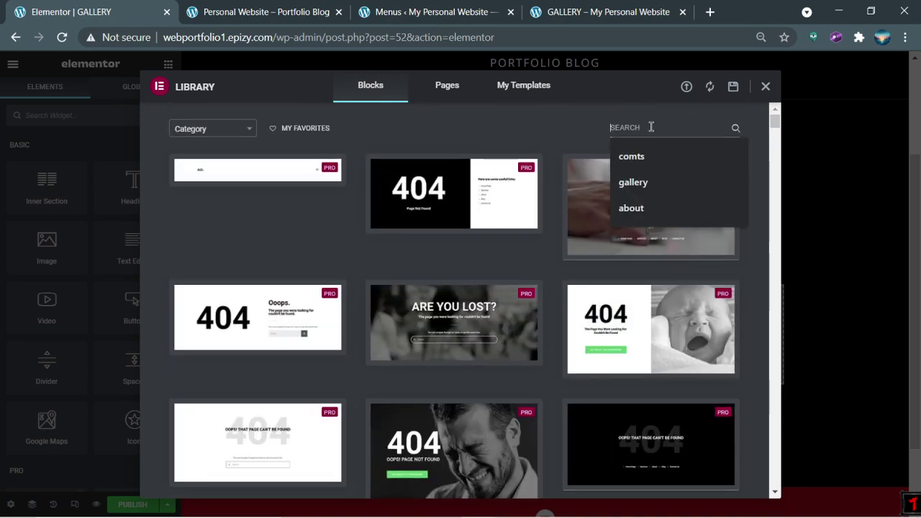
{"action": "left_click", "coordinate": [640, 154]}
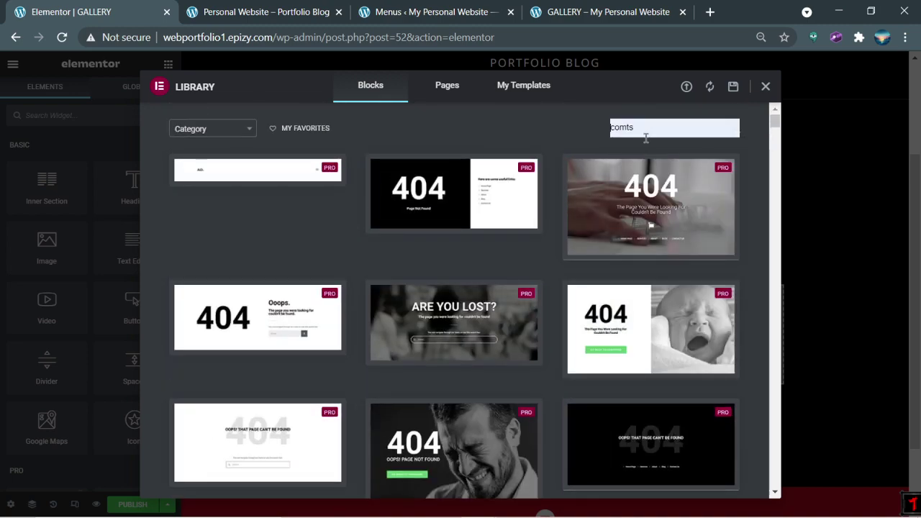
{"action": "key", "text": "BackSpace"}
{"action": "key", "text": "BackSpace"}
{"action": "key", "text": "BackSpace"}
{"action": "key", "text": "BackSpace"}
{"action": "key", "text": "BackSpace"}
{"action": "left_click", "coordinate": [627, 181]}
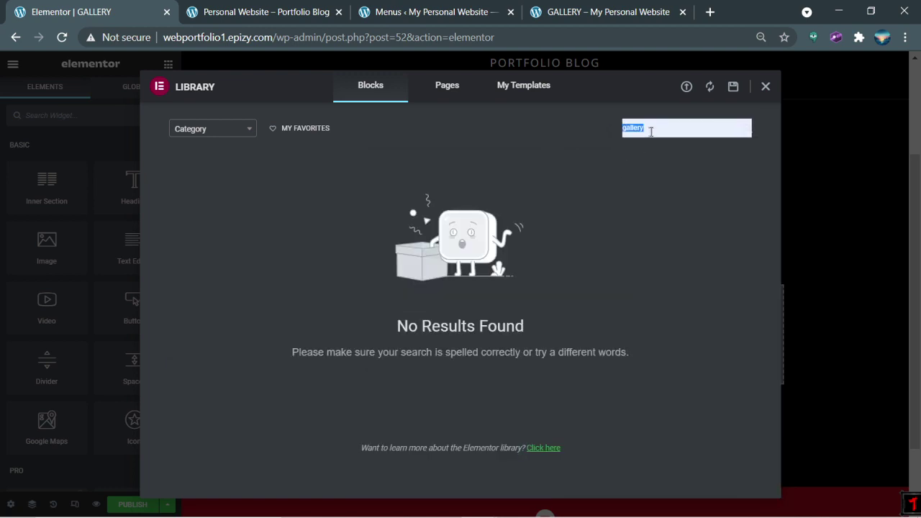
{"action": "key", "text": "BackSpace"}
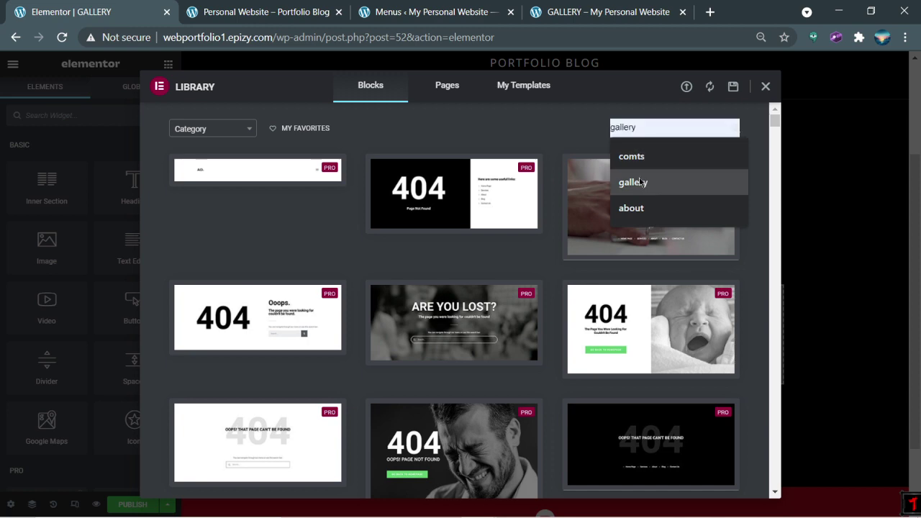
{"action": "left_click", "coordinate": [633, 157]}
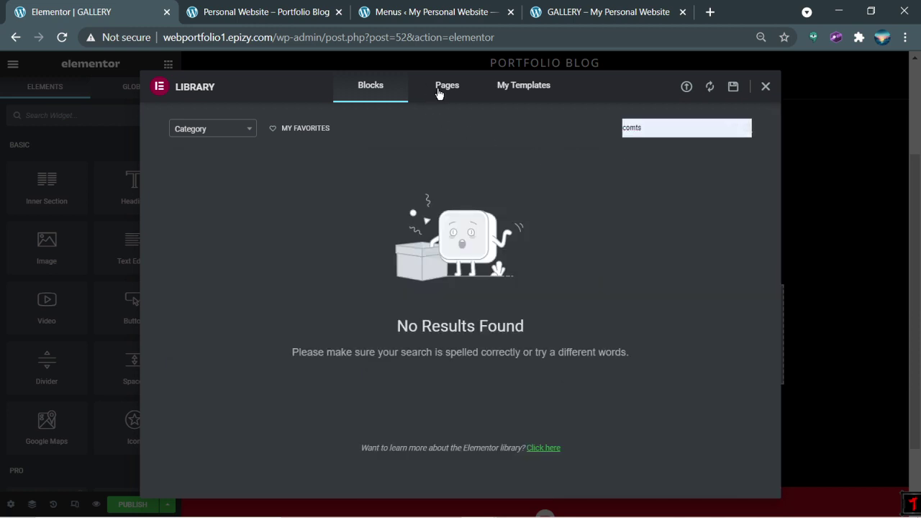
{"action": "left_click", "coordinate": [467, 87]}
Step: Filter page templates for 'gallery' and insert the Art Gallery template
{"action": "left_click", "coordinate": [623, 127]}
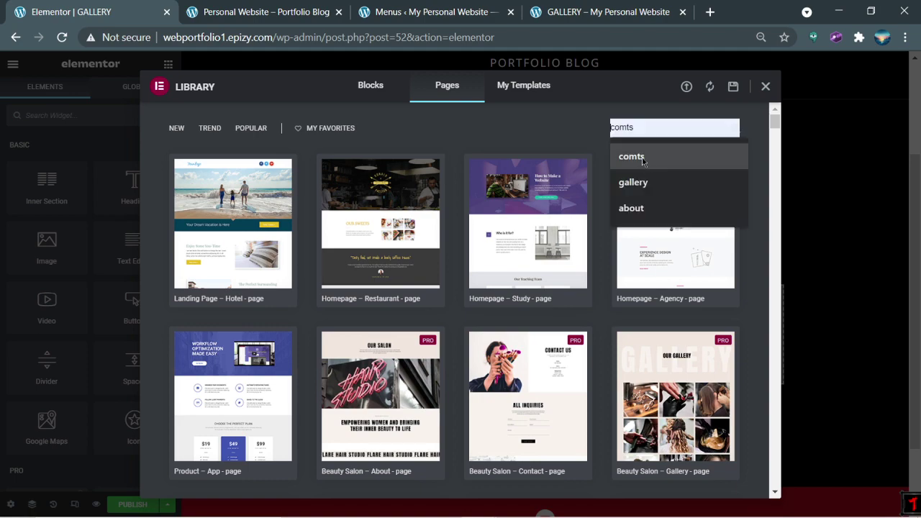
{"action": "left_click", "coordinate": [645, 155]}
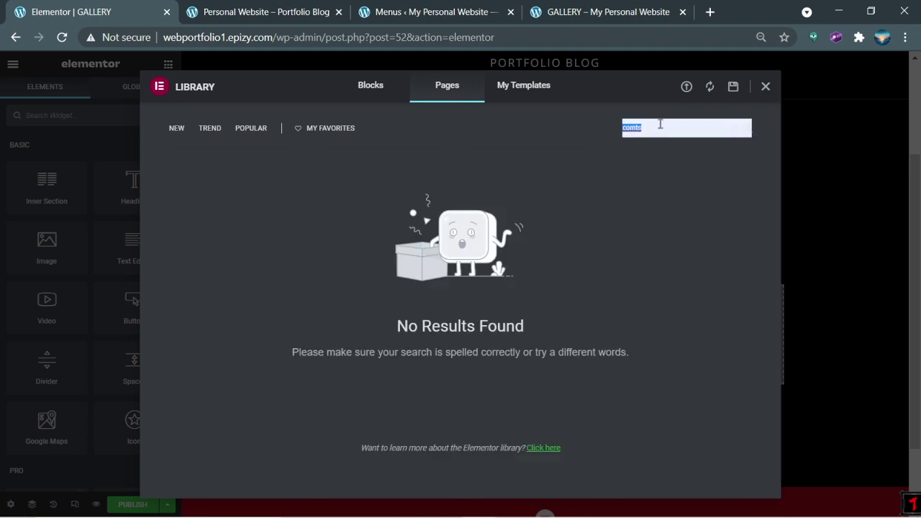
{"action": "type", "text": "gallery"}
{"action": "left_click", "coordinate": [648, 157]}
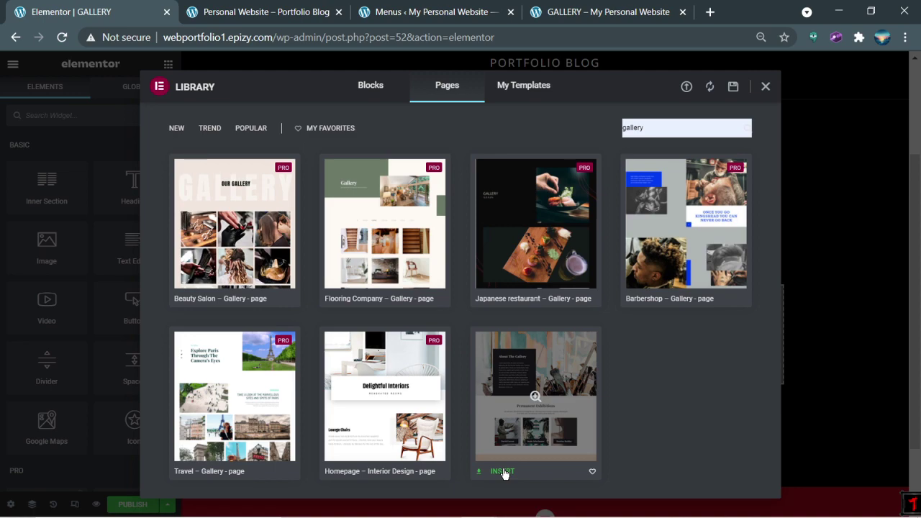
{"action": "left_click", "coordinate": [505, 473]}
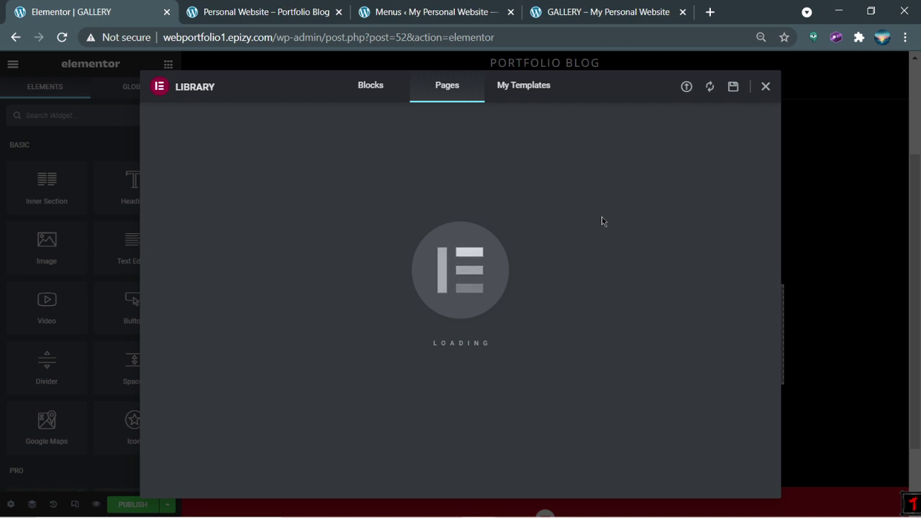
{"action": "key", "text": "Escape"}
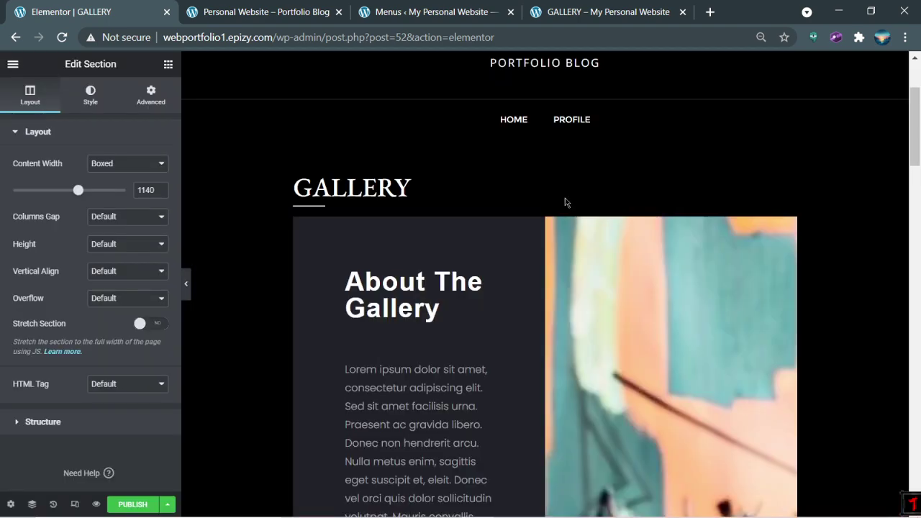
Step: Delete the template's About The Gallery section
{"action": "scroll", "coordinate": [576, 202], "scroll_direction": "down", "scroll_amount": 5}
{"action": "scroll", "coordinate": [580, 203], "scroll_direction": "up", "scroll_amount": 7}
{"action": "scroll", "coordinate": [558, 219], "scroll_direction": "down", "scroll_amount": 2}
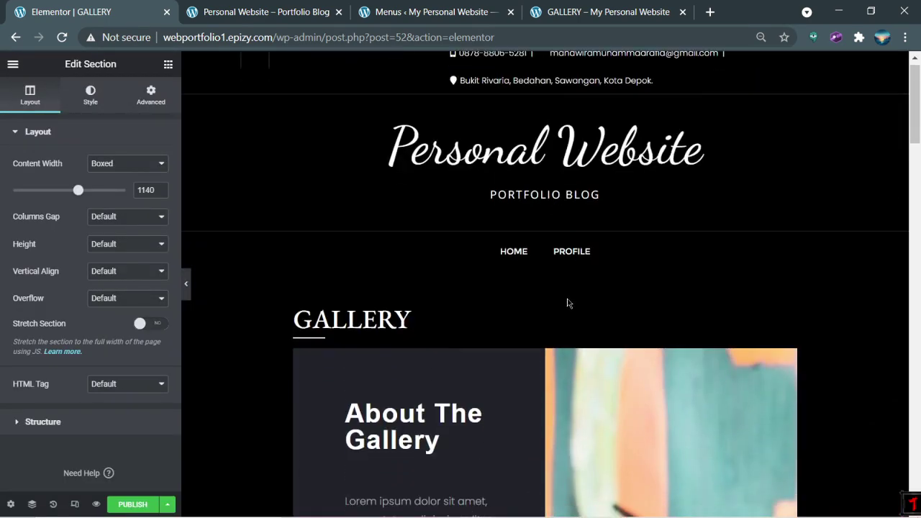
{"action": "left_click", "coordinate": [574, 210]}
Step: Delete Permanent Exhibitions and the dark quote section, restoring The Workshop with Ctrl+Z
{"action": "scroll", "coordinate": [576, 216], "scroll_direction": "down", "scroll_amount": 2}
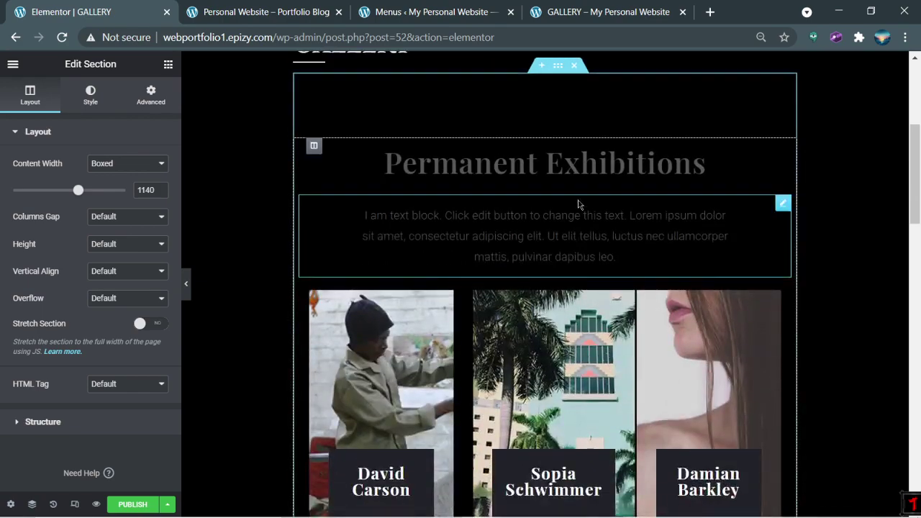
{"action": "left_click", "coordinate": [574, 67]}
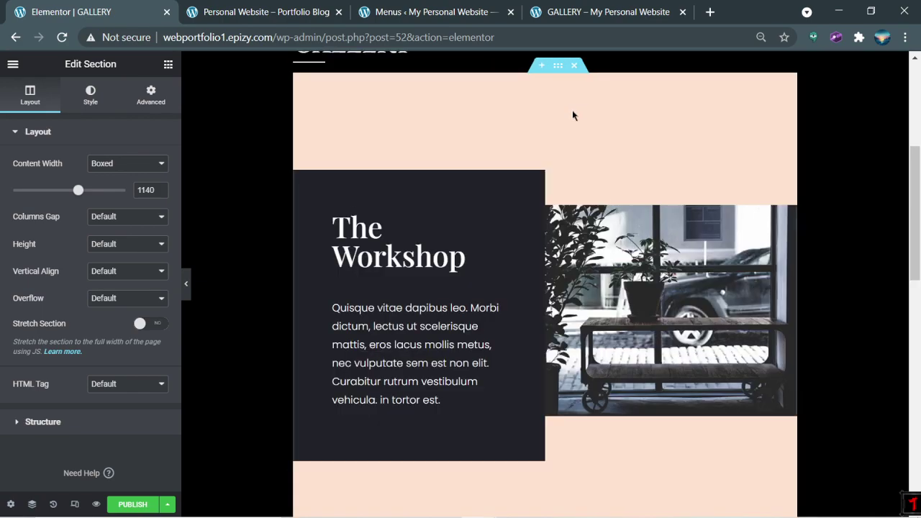
{"action": "left_click", "coordinate": [576, 66]}
{"action": "scroll", "coordinate": [594, 180], "scroll_direction": "down", "scroll_amount": 2}
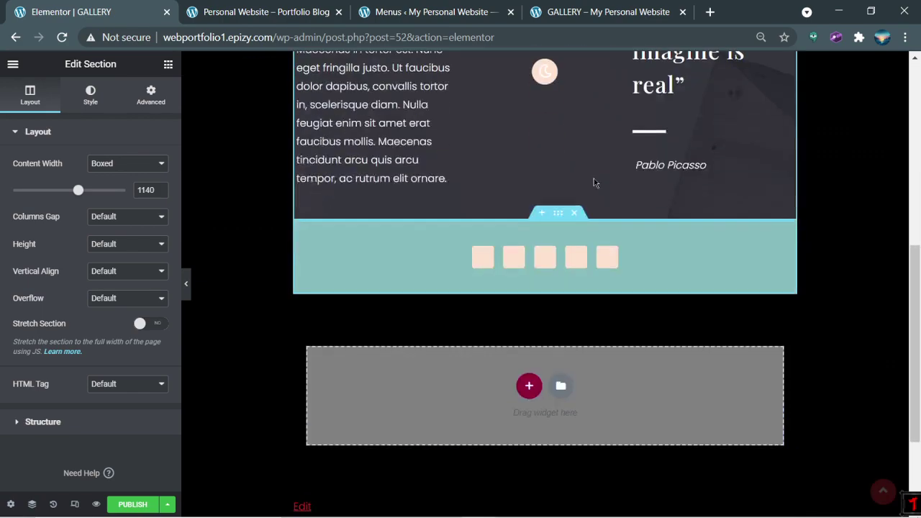
{"action": "scroll", "coordinate": [594, 185], "scroll_direction": "up", "scroll_amount": 3}
{"action": "key", "text": "ctrl+z"}
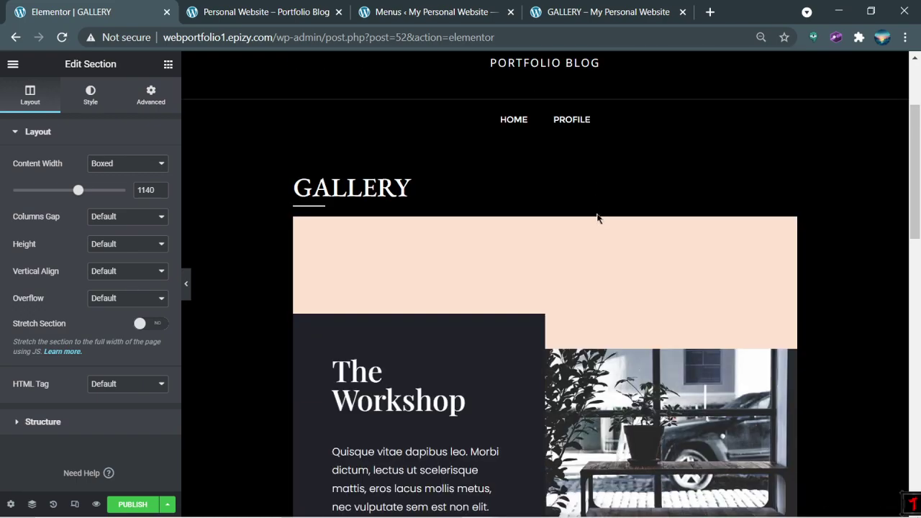
{"action": "scroll", "coordinate": [598, 216], "scroll_direction": "down", "scroll_amount": 9}
{"action": "scroll", "coordinate": [598, 252], "scroll_direction": "up", "scroll_amount": 4}
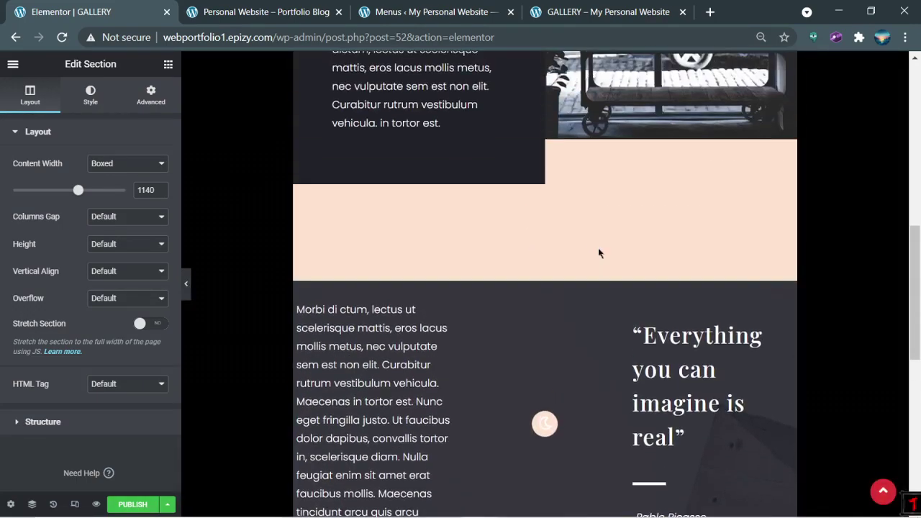
{"action": "left_click", "coordinate": [575, 276]}
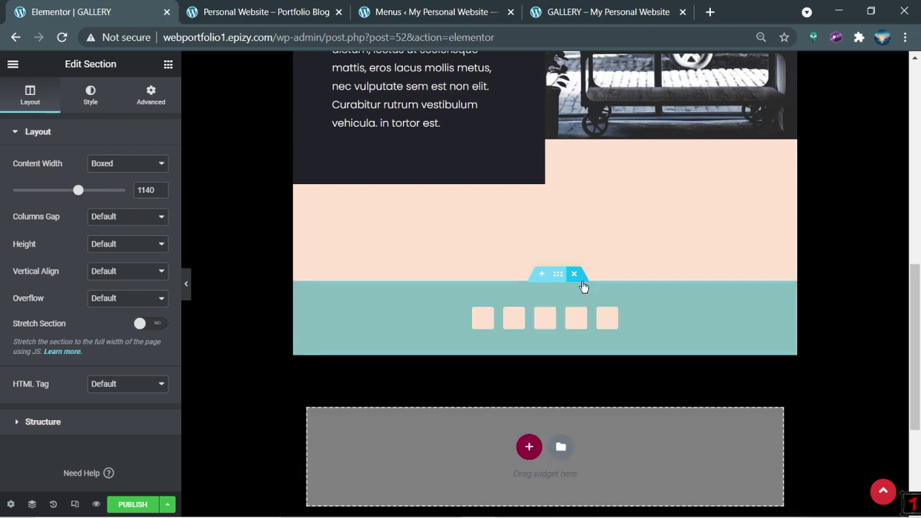
Step: Delete the teal strip section below The Workshop
{"action": "left_click", "coordinate": [576, 278]}
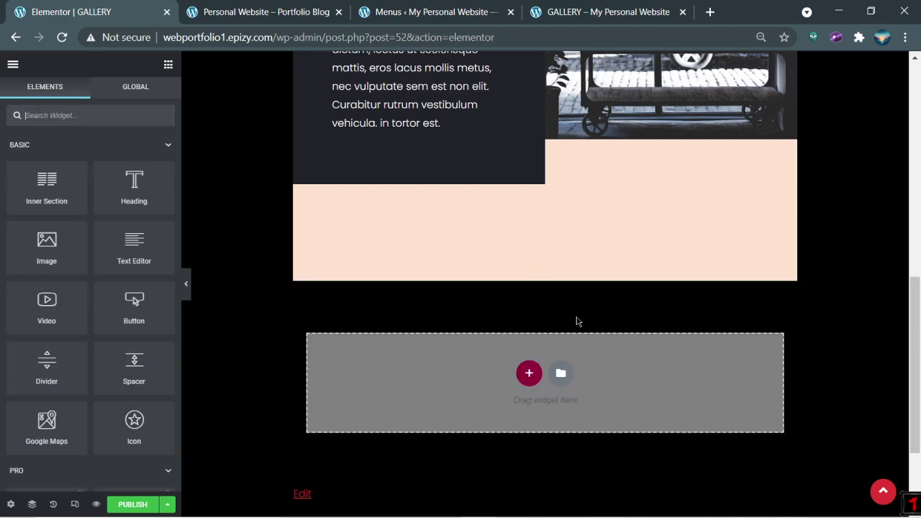
{"action": "scroll", "coordinate": [576, 324], "scroll_direction": "up", "scroll_amount": 6}
{"action": "scroll", "coordinate": [576, 323], "scroll_direction": "down", "scroll_amount": 6}
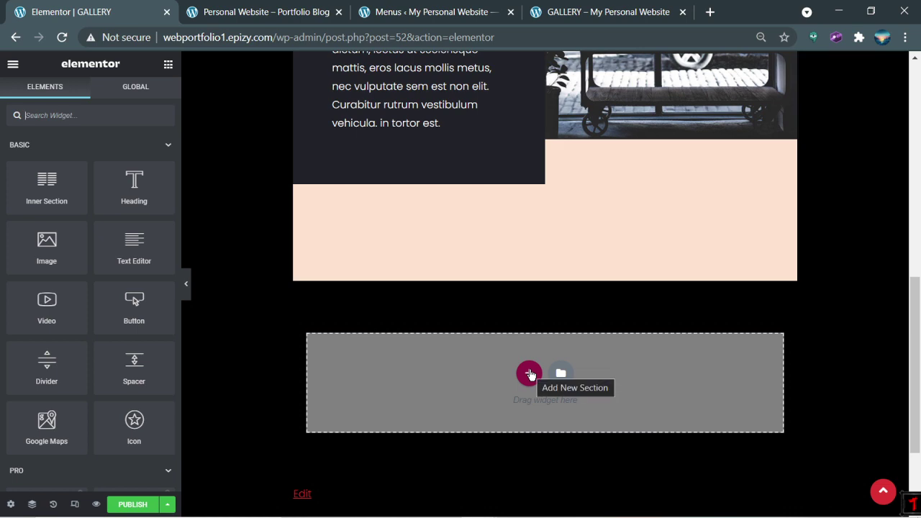
Step: Add two three-column sections beneath The Workshop section
{"action": "left_click", "coordinate": [528, 375]}
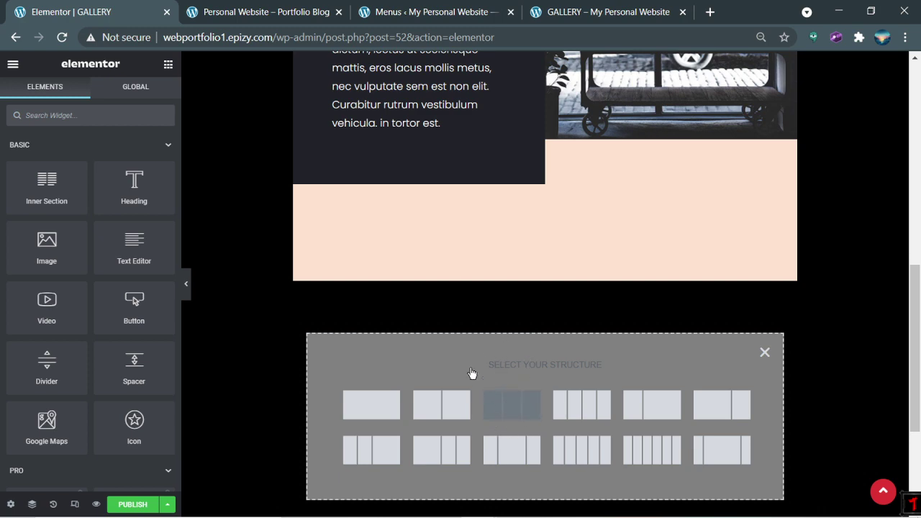
{"action": "left_click", "coordinate": [531, 406]}
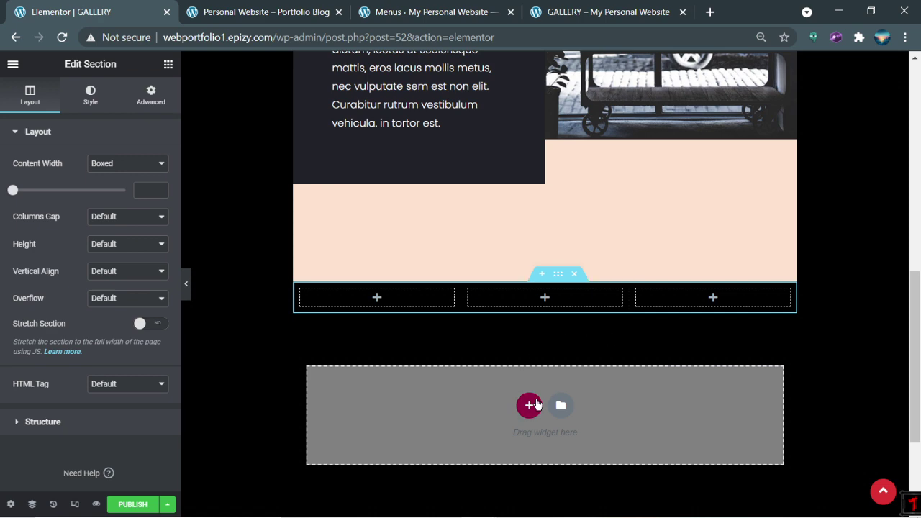
{"action": "left_click", "coordinate": [529, 405]}
{"action": "left_click", "coordinate": [512, 438]}
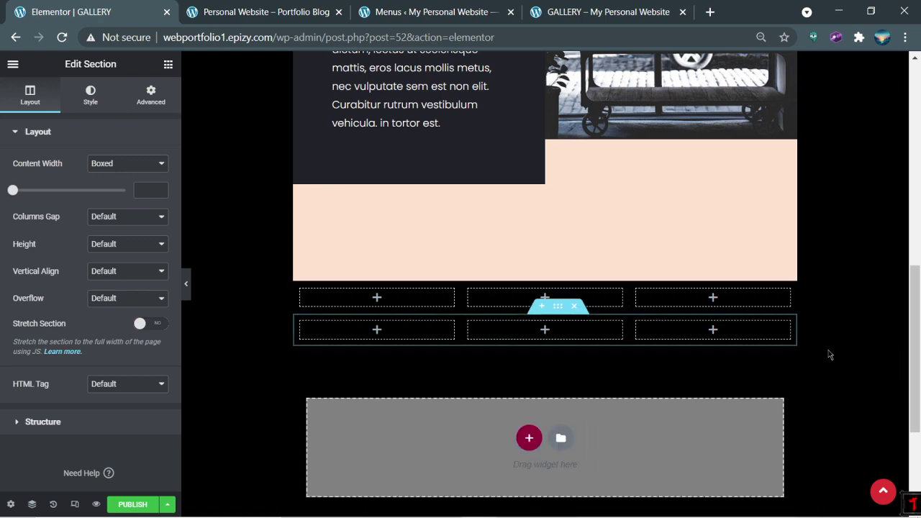
{"action": "left_click", "coordinate": [835, 339]}
{"action": "scroll", "coordinate": [839, 325], "scroll_direction": "up", "scroll_amount": 4}
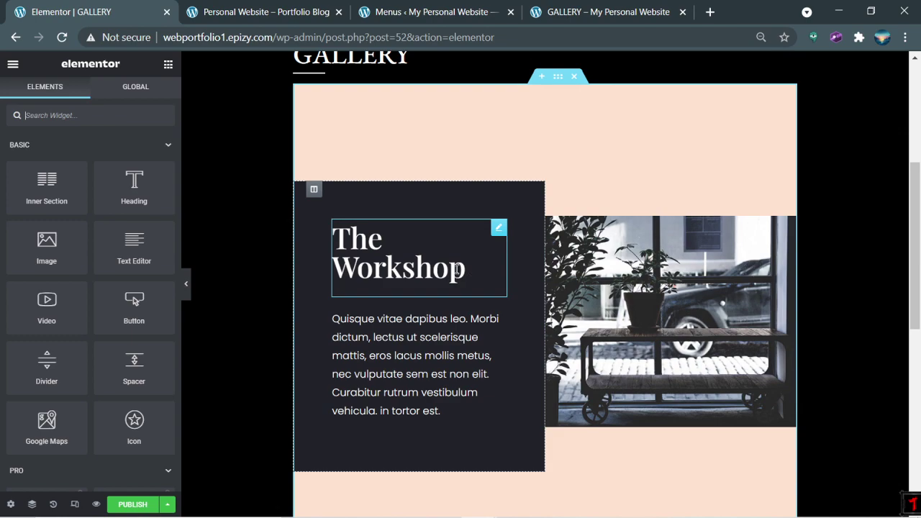
Step: Replace The Workshop heading with KARYA SISWA copied from the live GALLERY page
{"action": "scroll", "coordinate": [409, 258], "scroll_direction": "up", "scroll_amount": 2}
{"action": "key", "text": "ctrl+4"}
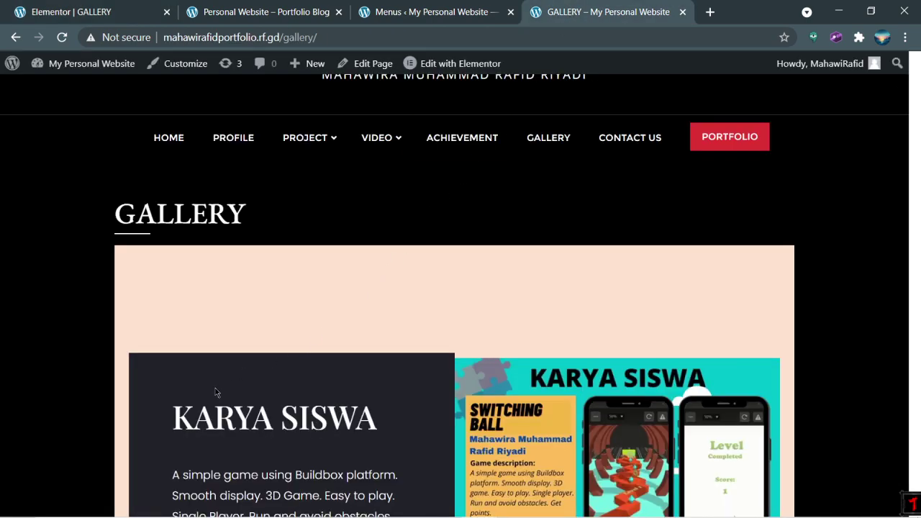
{"action": "left_click_drag", "start_coordinate": [173, 416], "coordinate": [402, 421]}
{"action": "key", "text": "ctrl+c"}
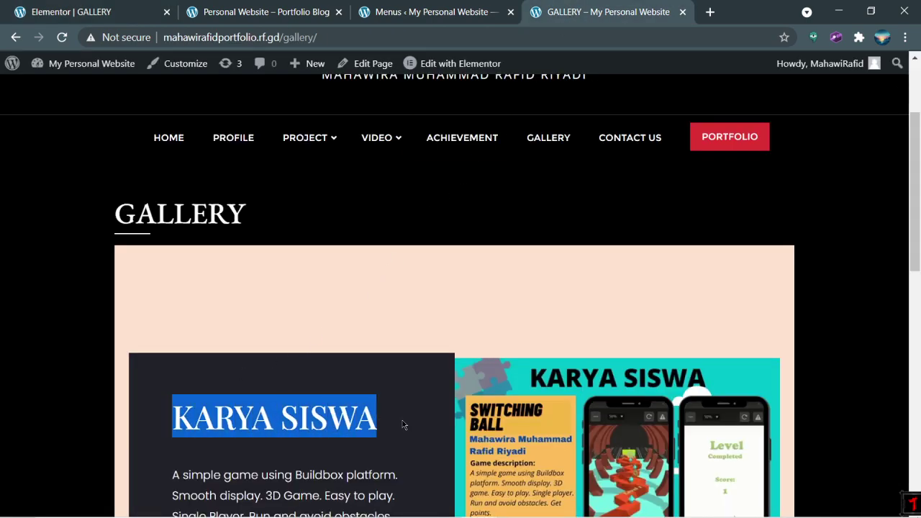
{"action": "left_click", "coordinate": [87, 4]}
{"action": "left_click", "coordinate": [370, 396]}
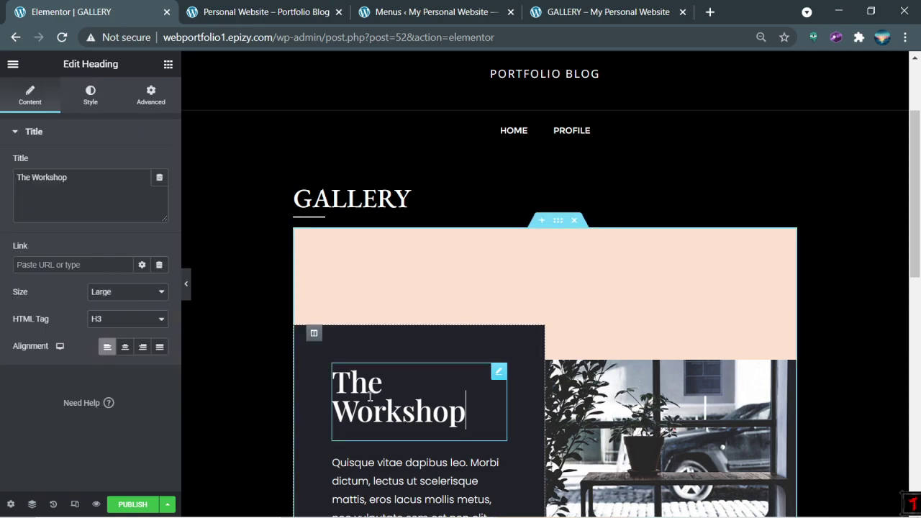
{"action": "triple_click", "coordinate": [370, 396]}
{"action": "key", "text": "ctrl+v"}
Step: Replace the placeholder paragraph with the Buildbox game description copied from the live page
{"action": "scroll", "coordinate": [666, 296], "scroll_direction": "down", "scroll_amount": 2}
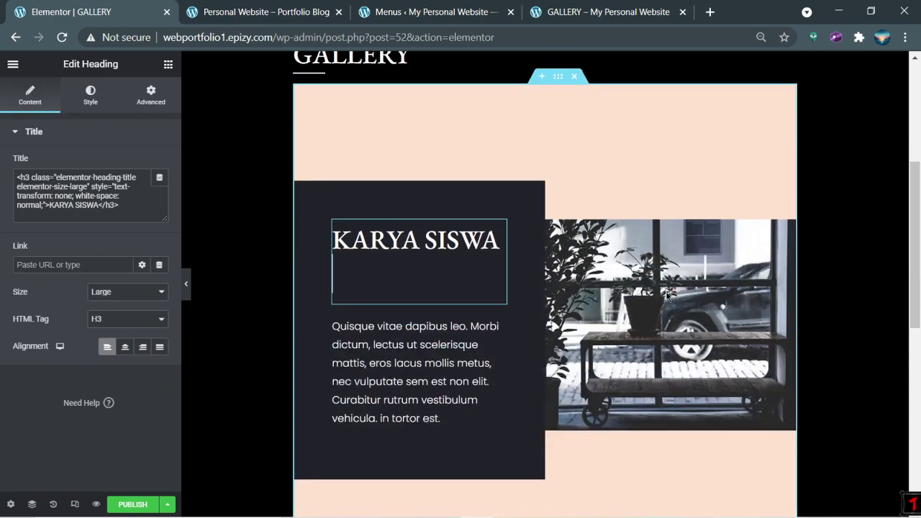
{"action": "left_click", "coordinate": [609, 12]}
{"action": "scroll", "coordinate": [245, 327], "scroll_direction": "down", "scroll_amount": 2}
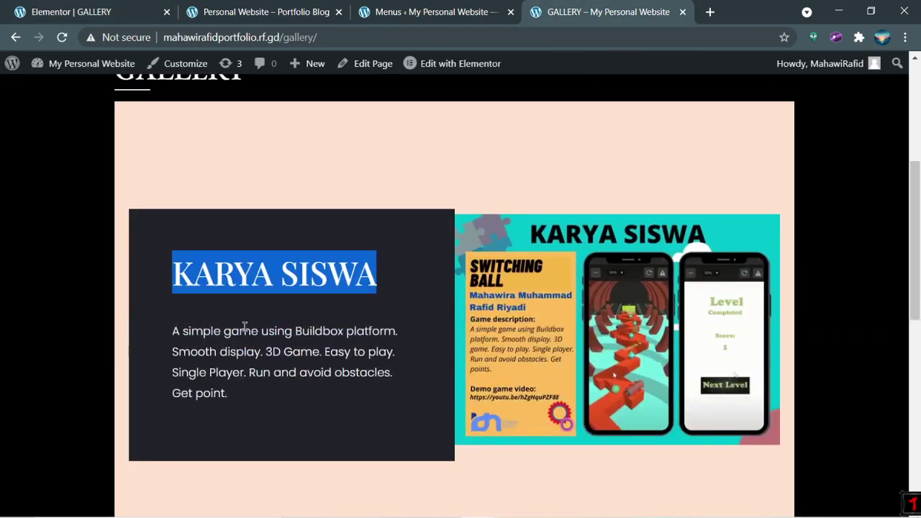
{"action": "left_click_drag", "start_coordinate": [168, 333], "coordinate": [268, 402]}
{"action": "key", "text": "ctrl+c"}
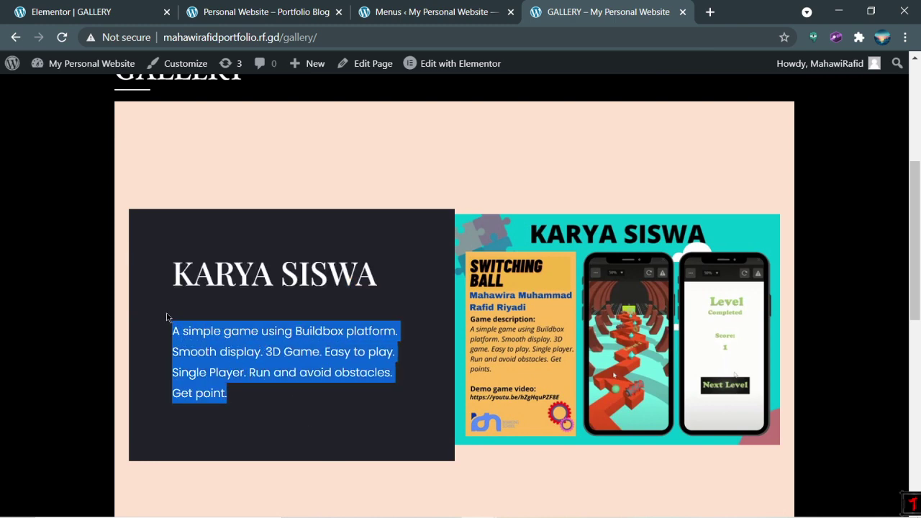
{"action": "left_click", "coordinate": [18, 6]}
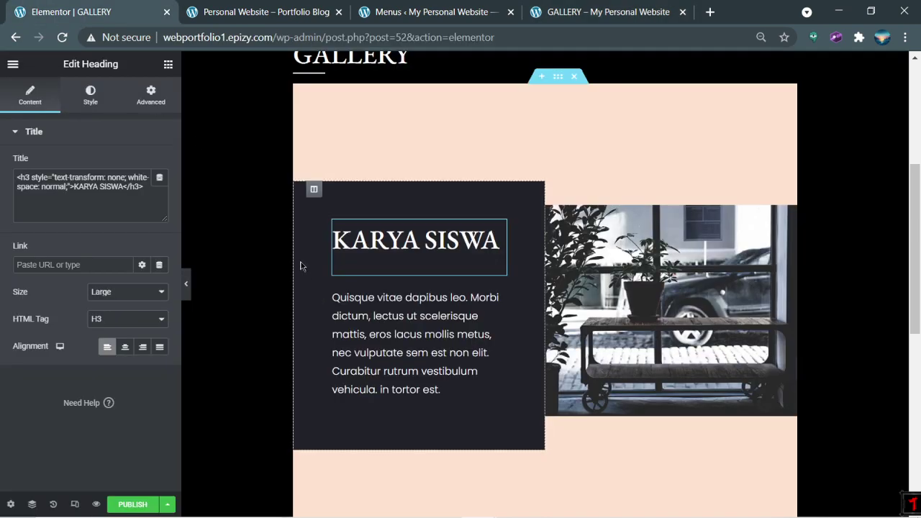
{"action": "left_click", "coordinate": [350, 307]}
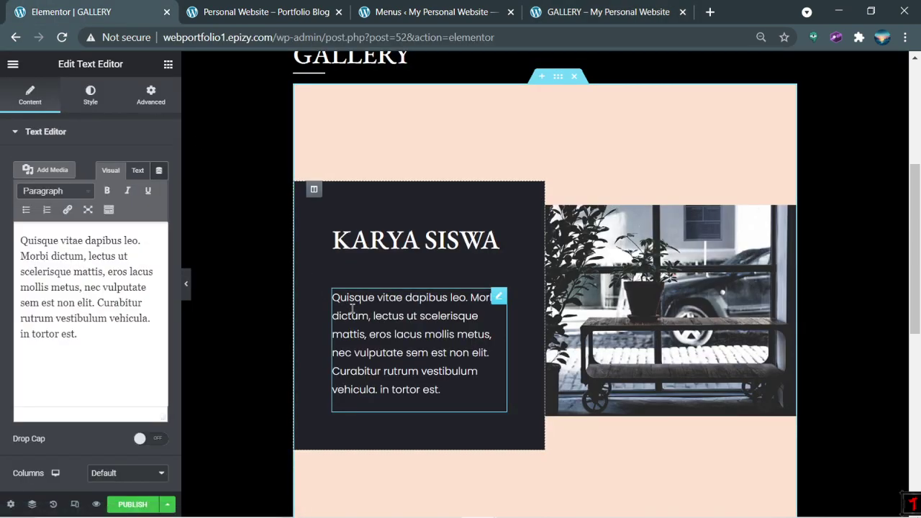
{"action": "left_click", "coordinate": [106, 273]}
{"action": "key", "text": "ctrl+a"}
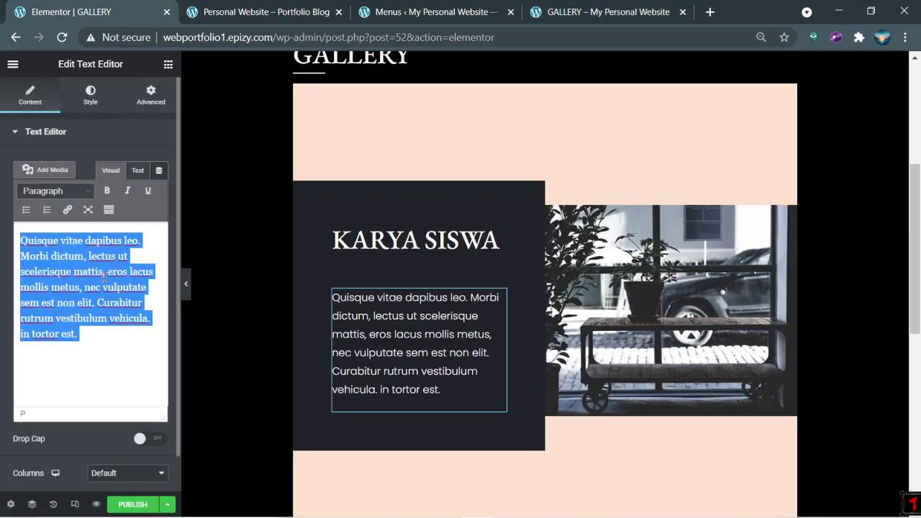
{"action": "key", "text": "ctrl+v"}
{"action": "left_click", "coordinate": [315, 317]}
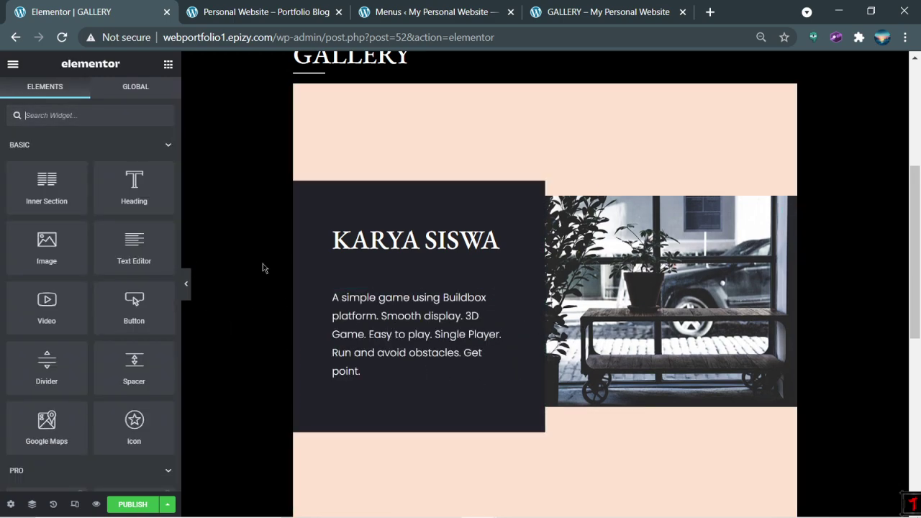
{"action": "left_click", "coordinate": [636, 291]}
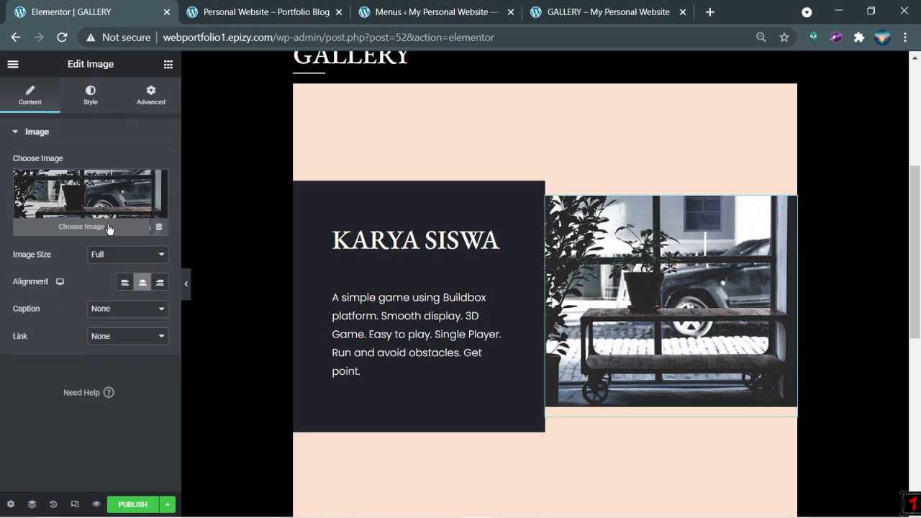
Step: Upload the Karya siswa image and insert it in place of the section's photo
{"action": "left_click", "coordinate": [58, 231]}
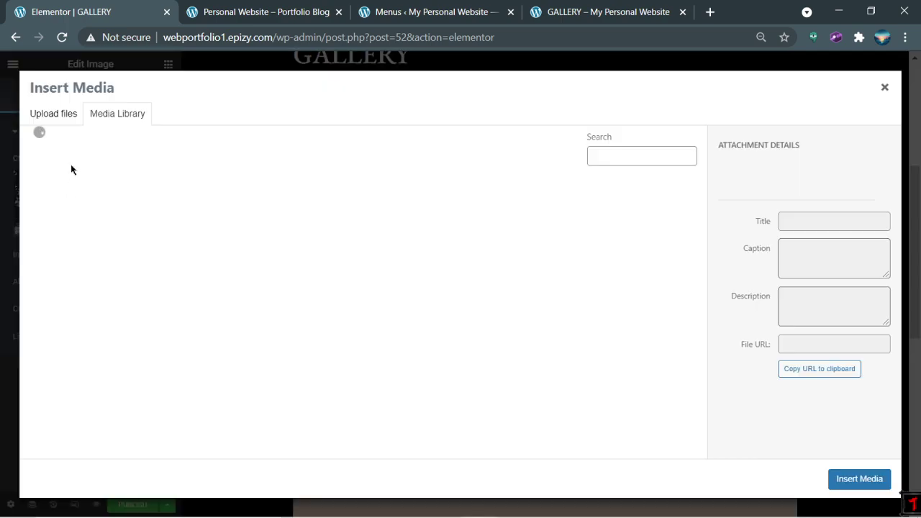
{"action": "left_click", "coordinate": [53, 115]}
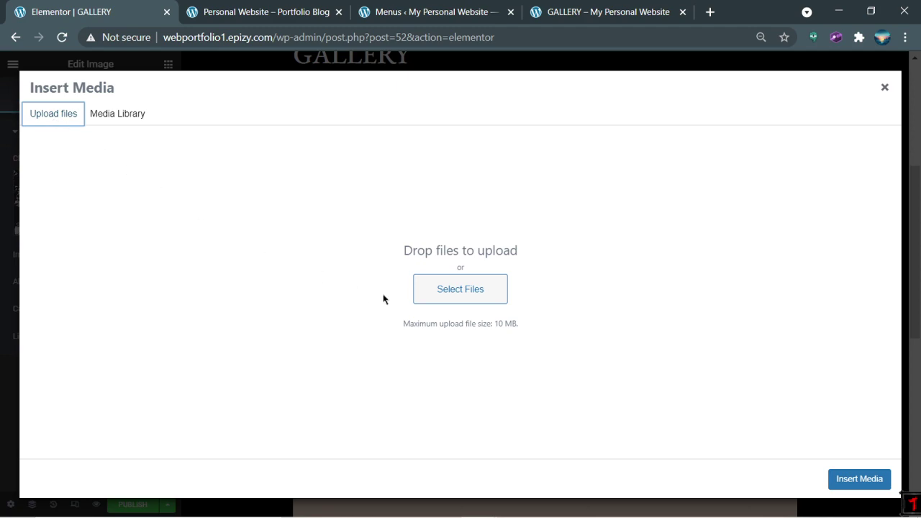
{"action": "left_click", "coordinate": [447, 286]}
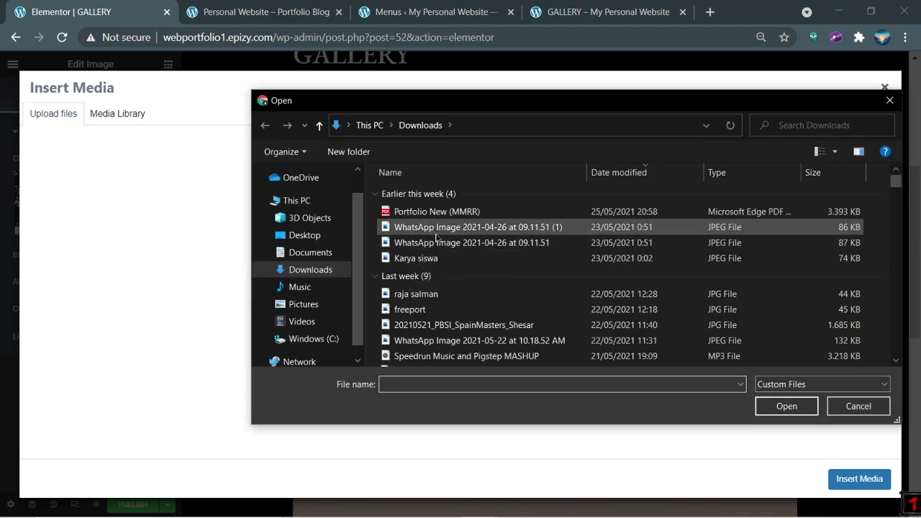
{"action": "double_click", "coordinate": [416, 258]}
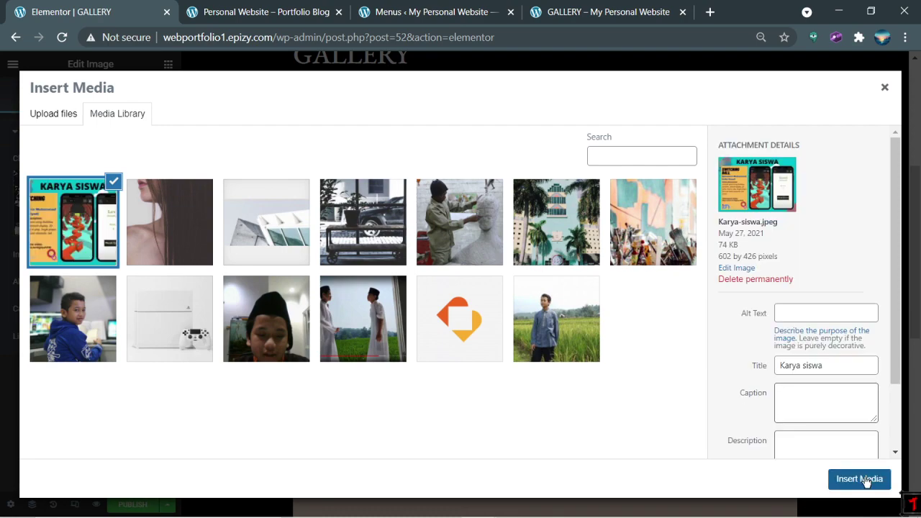
{"action": "left_click", "coordinate": [860, 479]}
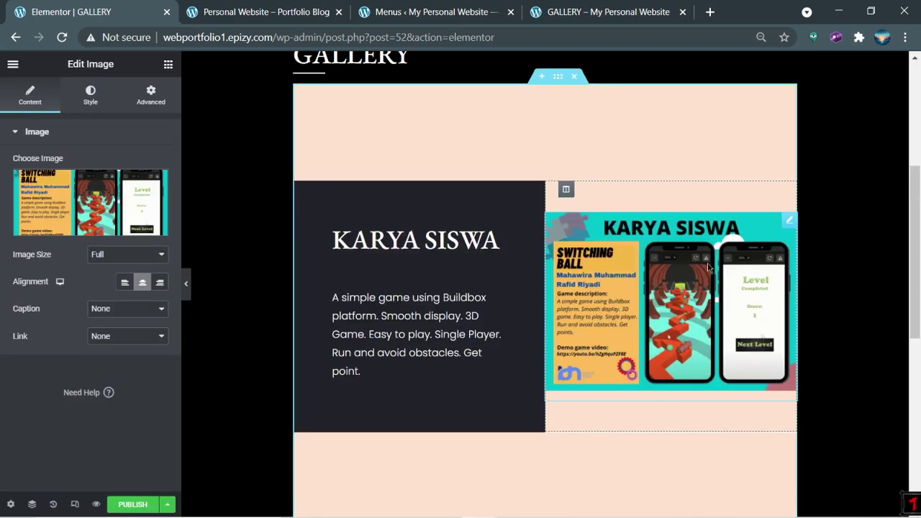
Step: Compare the result with the live GALLERY page, keeping the browser zoom at 90%
{"action": "scroll", "coordinate": [708, 302], "scroll_direction": "down", "scroll_amount": 4}
{"action": "scroll", "coordinate": [708, 310], "scroll_direction": "up", "scroll_amount": 6}
{"action": "scroll", "coordinate": [708, 310], "scroll_direction": "down", "scroll_amount": 4}
{"action": "left_click", "coordinate": [608, 12]}
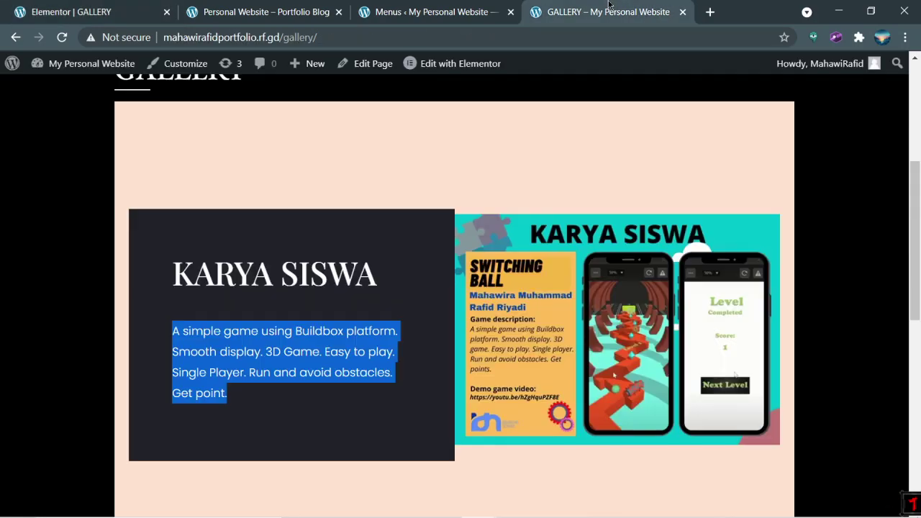
{"action": "scroll", "coordinate": [611, 194], "scroll_direction": "down", "scroll_amount": 4}
{"action": "scroll", "coordinate": [428, 140], "scroll_direction": "up", "scroll_amount": 2}
{"action": "key", "text": "ctrl+1"}
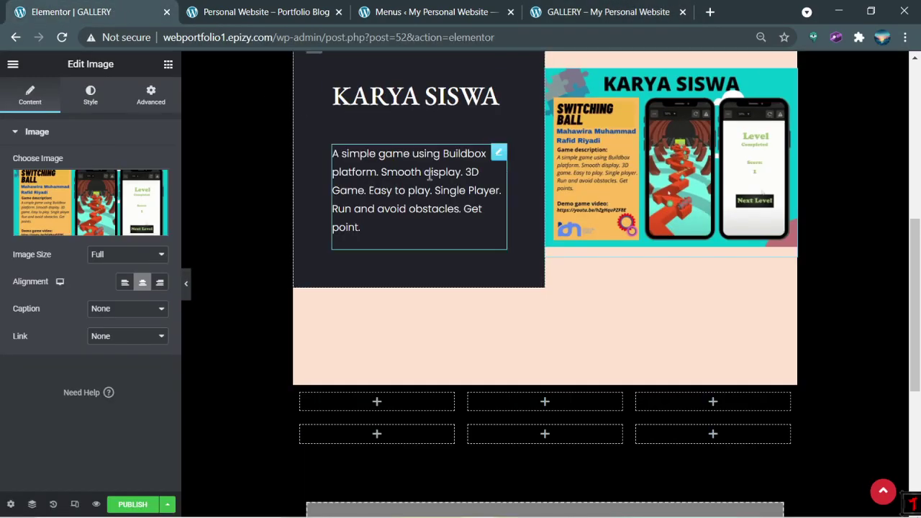
{"action": "key", "text": "ctrl+plus"}
{"action": "scroll", "coordinate": [476, 238], "scroll_direction": "up", "scroll_amount": 4}
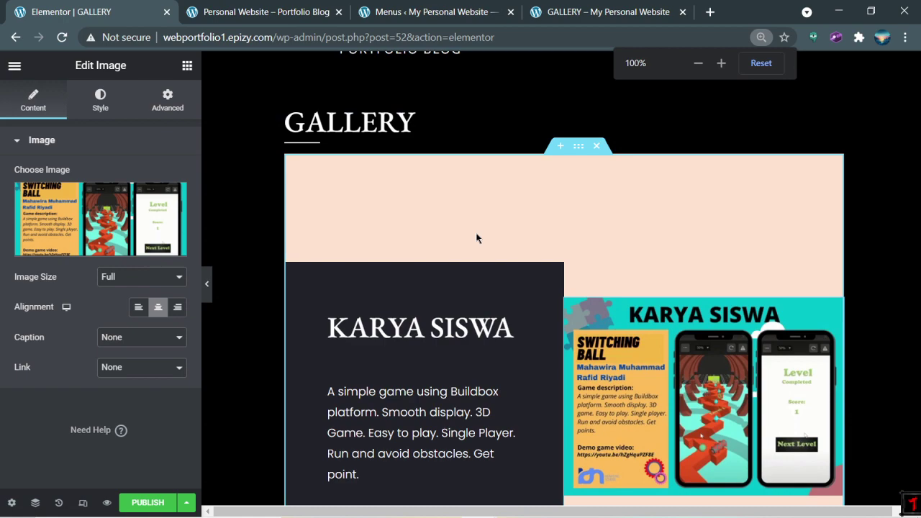
{"action": "key", "text": "ctrl+minus"}
{"action": "scroll", "coordinate": [476, 238], "scroll_direction": "down", "scroll_amount": 5}
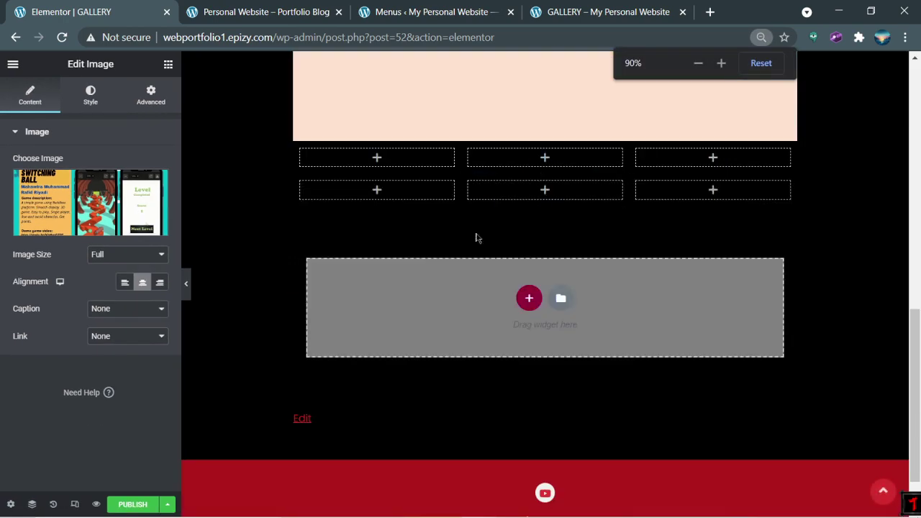
{"action": "left_click", "coordinate": [387, 161]}
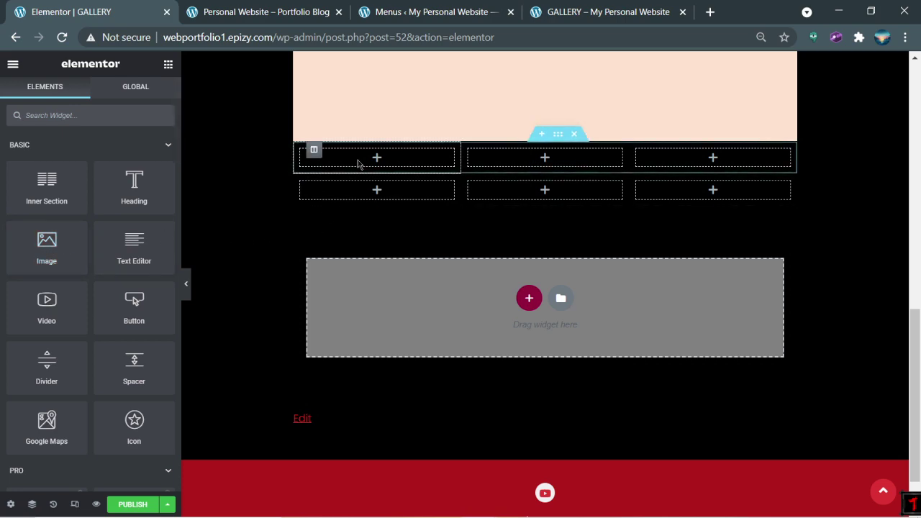
Step: Add an Image widget to the first empty grid column and open its file upload
{"action": "left_click_drag", "start_coordinate": [46, 245], "coordinate": [364, 156]}
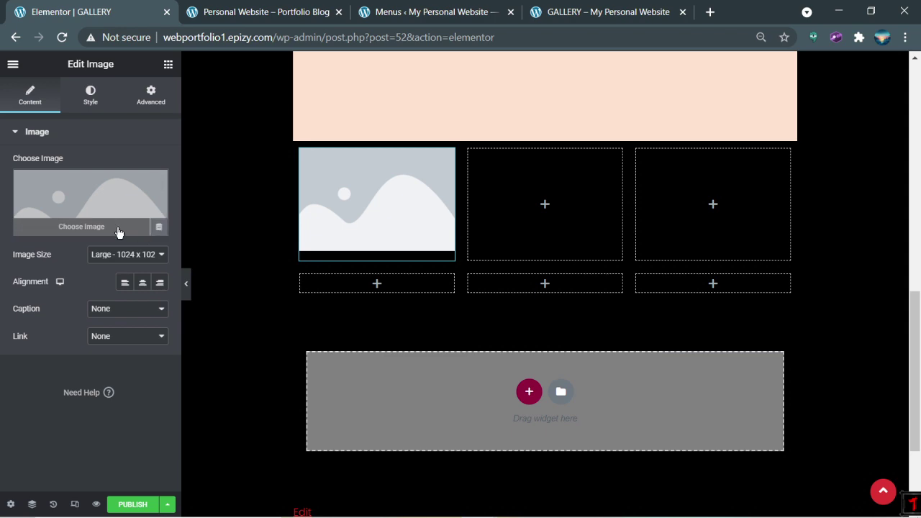
{"action": "left_click", "coordinate": [119, 230]}
{"action": "left_click", "coordinate": [54, 115]}
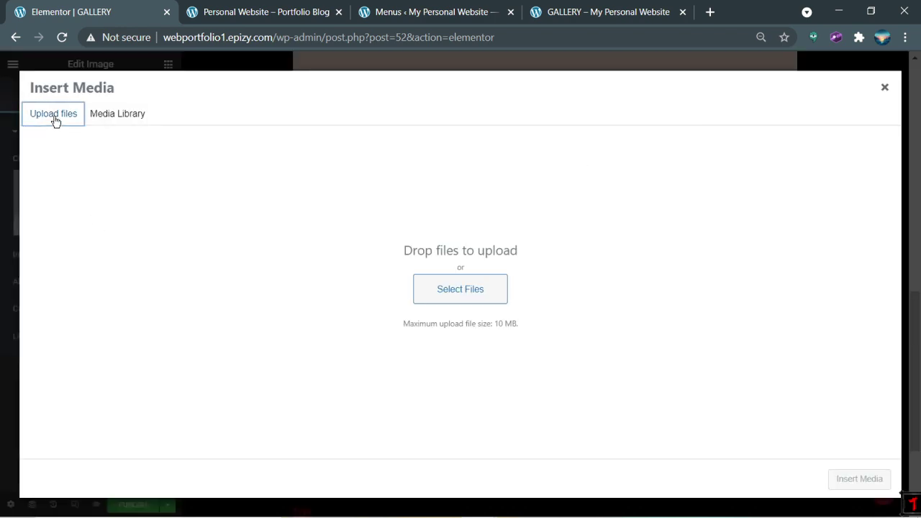
{"action": "left_click", "coordinate": [554, 12]}
{"action": "scroll", "coordinate": [414, 266], "scroll_direction": "down", "scroll_amount": 4}
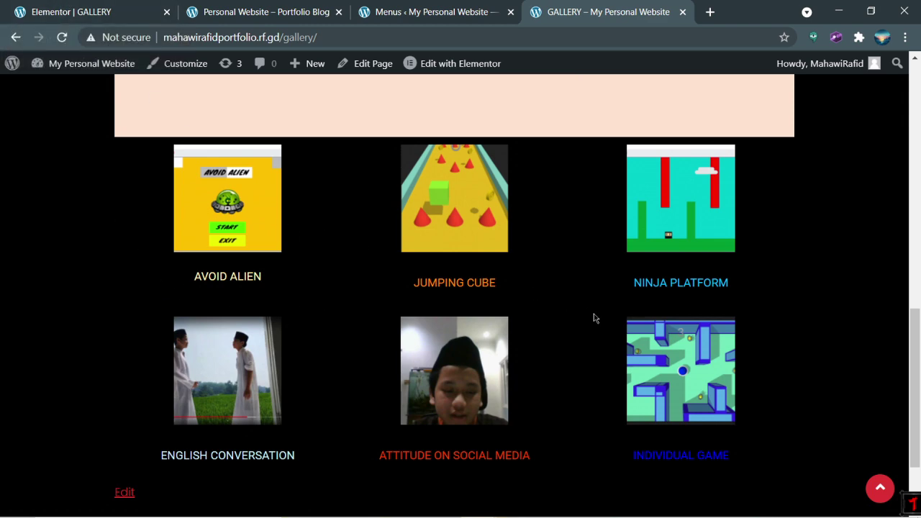
{"action": "left_click", "coordinate": [92, 10]}
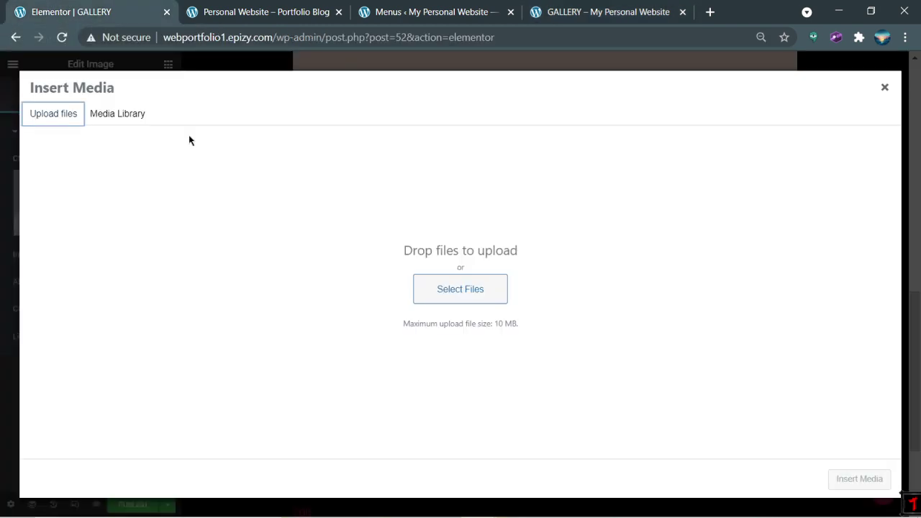
Step: Pick Screenshot (61).png from Pictures > Screenshots for upload
{"action": "left_click", "coordinate": [487, 291]}
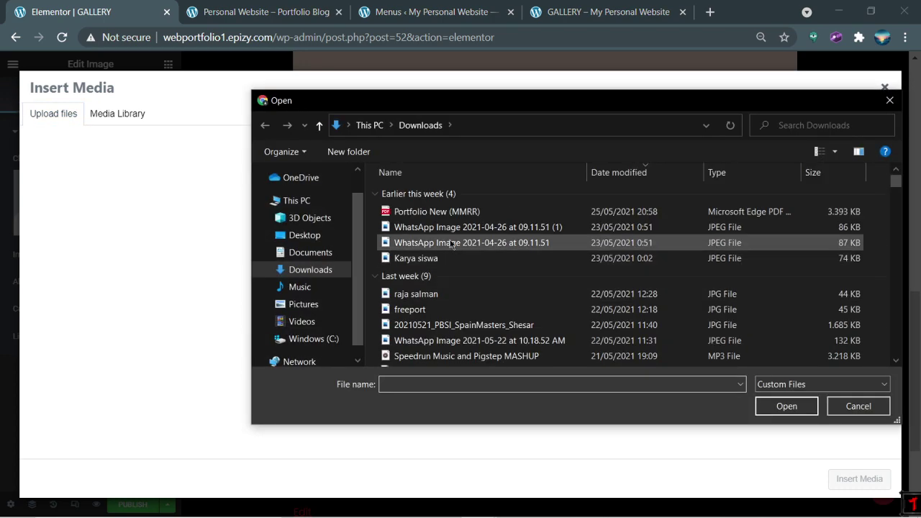
{"action": "left_click", "coordinate": [302, 258]}
{"action": "left_click", "coordinate": [253, 306]}
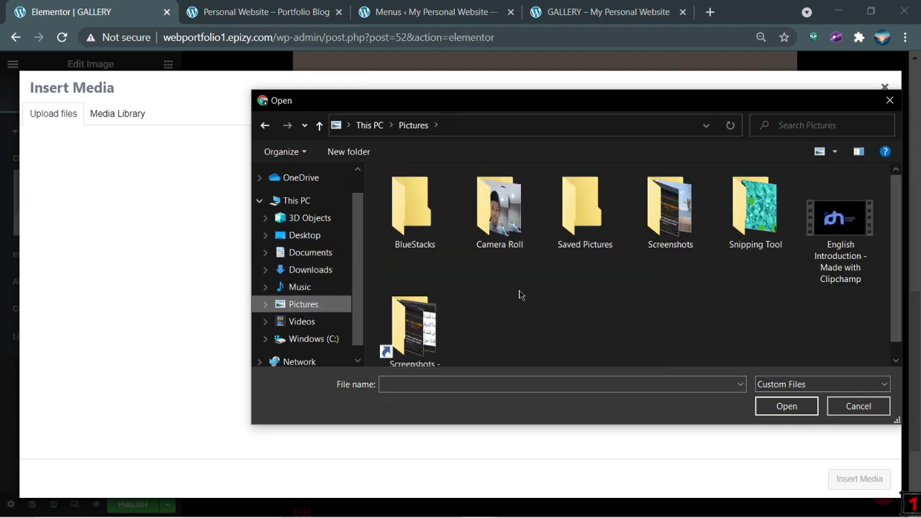
{"action": "double_click", "coordinate": [671, 238]}
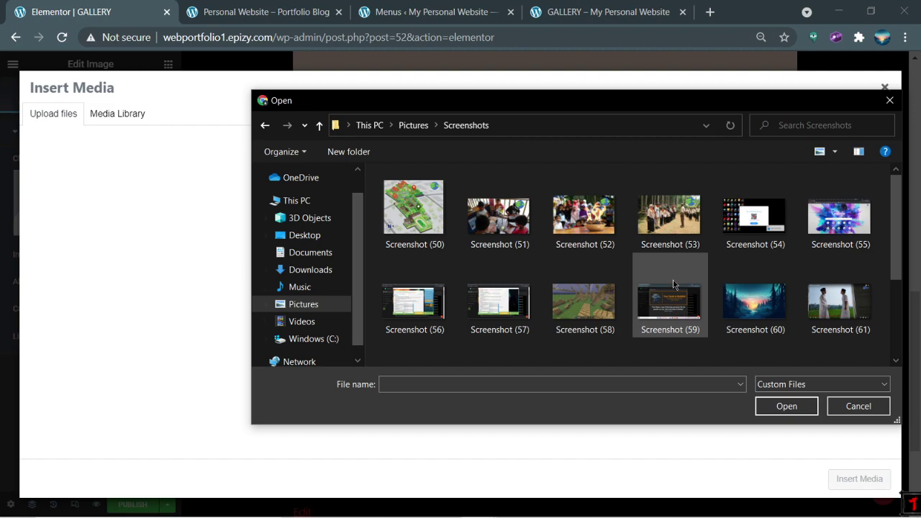
{"action": "scroll", "coordinate": [677, 303], "scroll_direction": "down", "scroll_amount": 1}
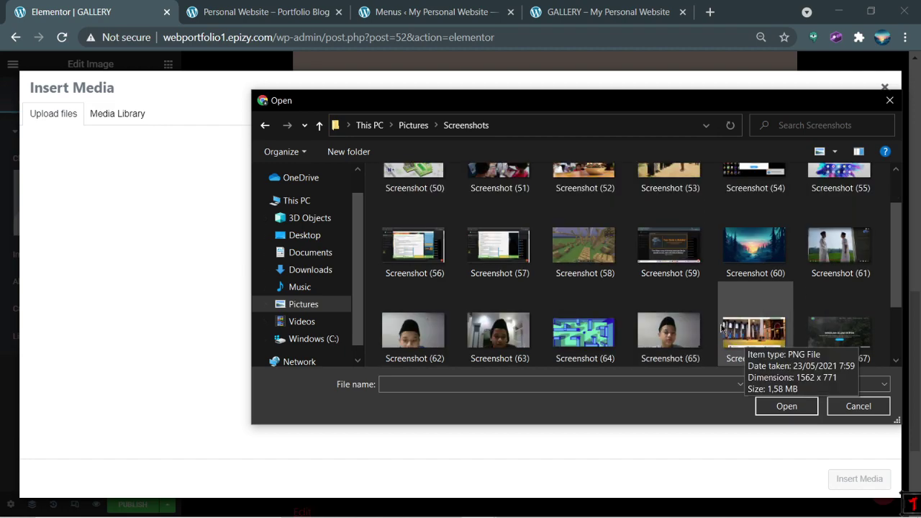
{"action": "scroll", "coordinate": [682, 333], "scroll_direction": "down", "scroll_amount": 1}
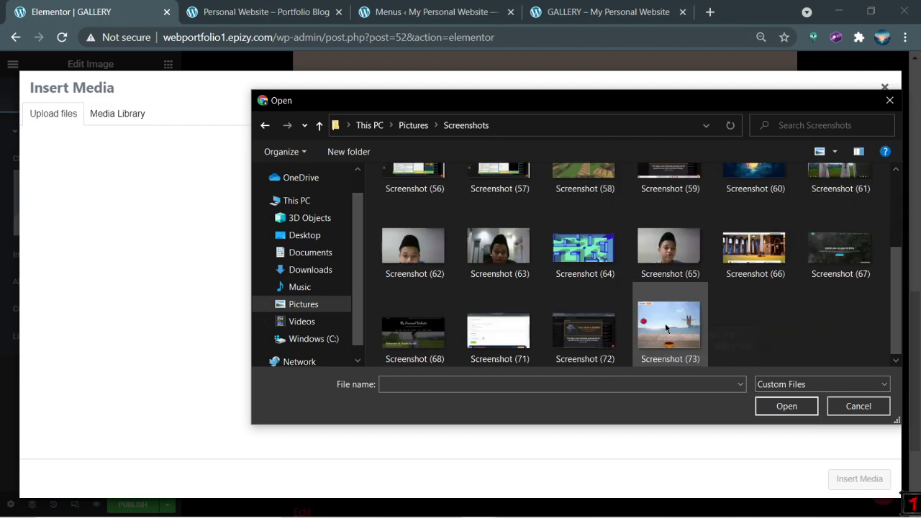
{"action": "scroll", "coordinate": [717, 317], "scroll_direction": "up", "scroll_amount": 2}
{"action": "double_click", "coordinate": [842, 299]}
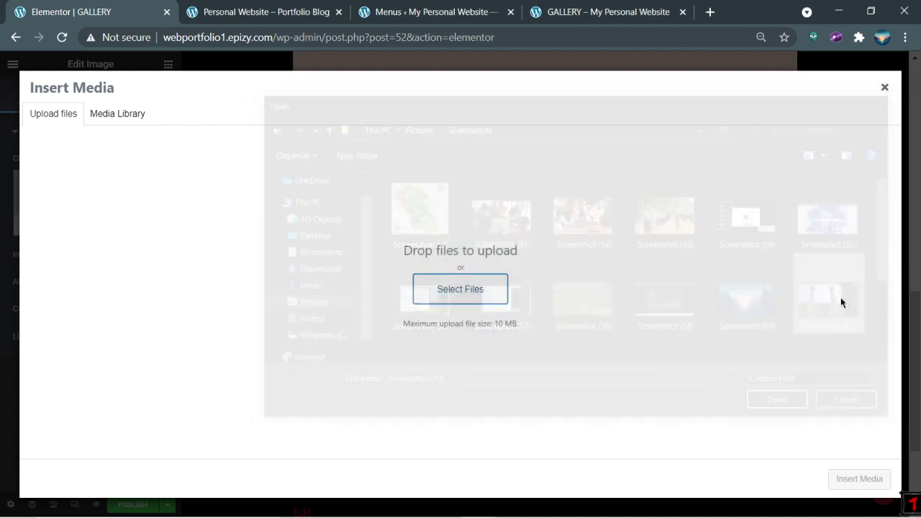
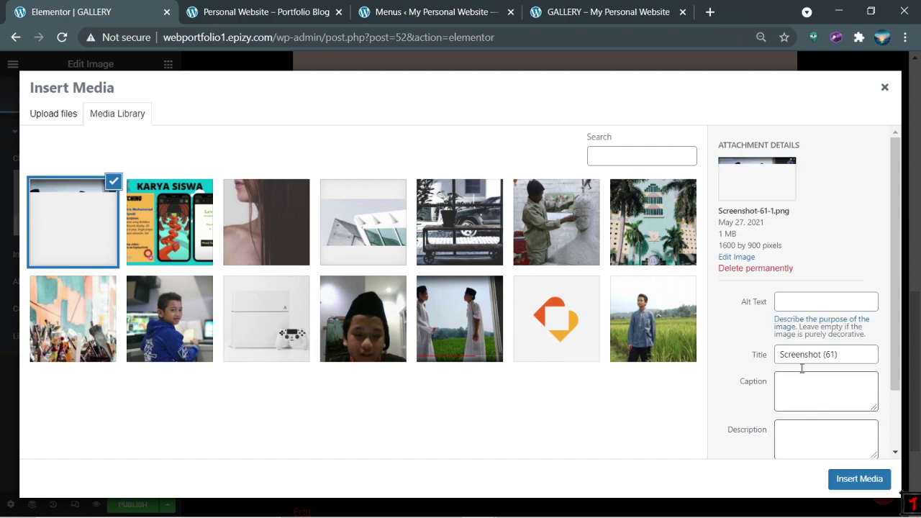
Step: Insert the two-boys photo into the first gallery box with the custom caption 'English Coversation'
{"action": "left_click", "coordinate": [853, 480]}
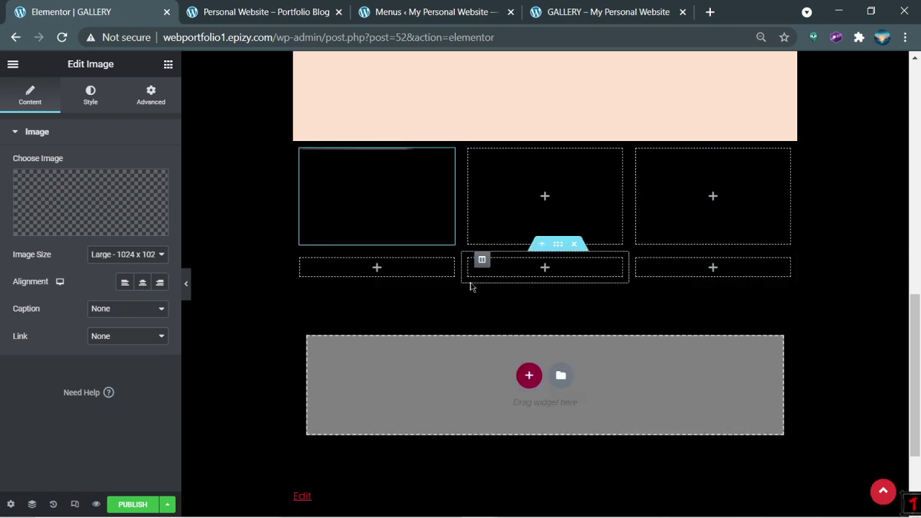
{"action": "left_click", "coordinate": [123, 311]}
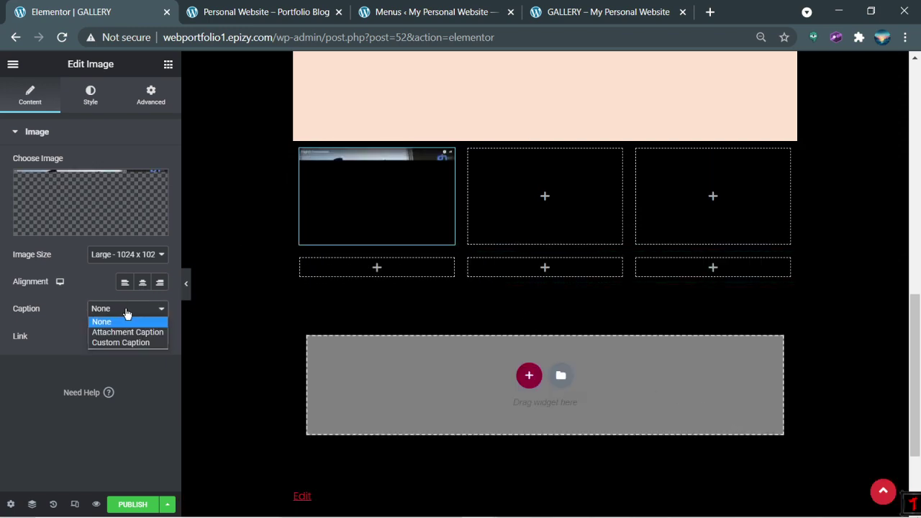
{"action": "left_click", "coordinate": [154, 343]}
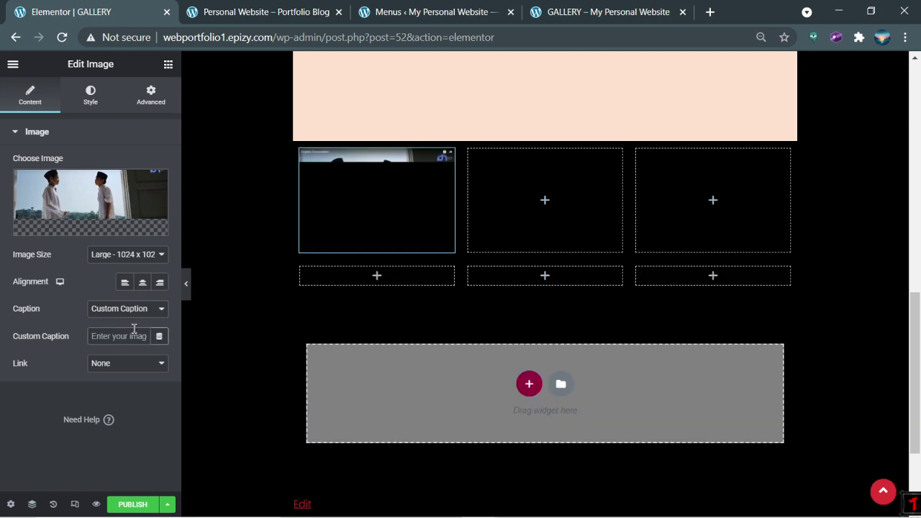
{"action": "type", "text": "Engl"}
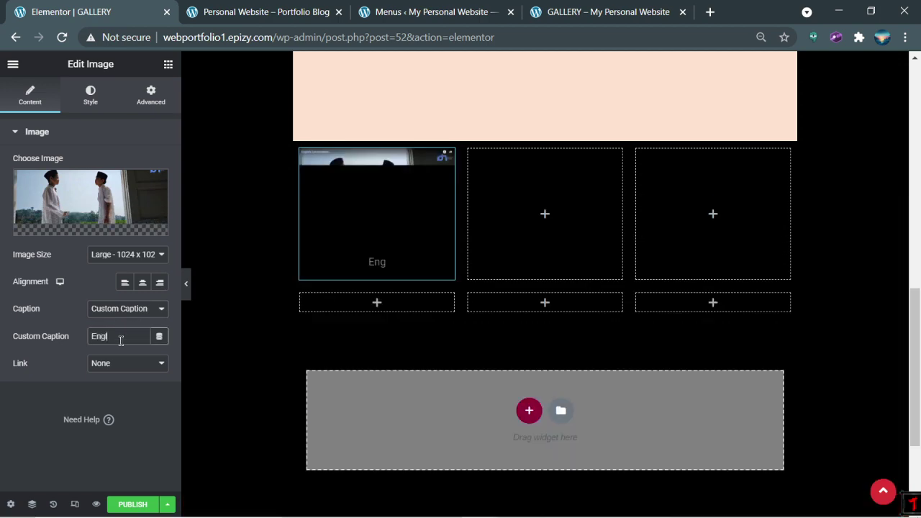
{"action": "type", "text": "ish Co"}
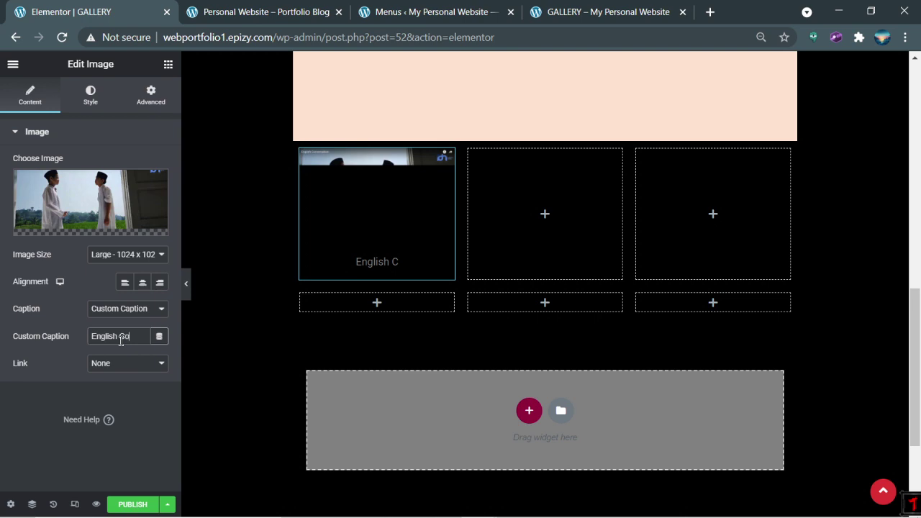
{"action": "type", "text": "versat"}
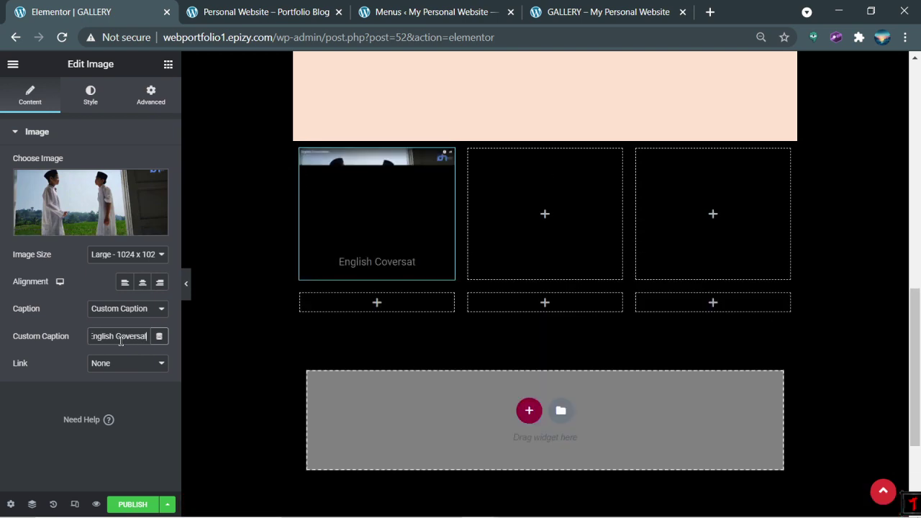
{"action": "type", "text": "ion"}
{"action": "scroll", "coordinate": [352, 362], "scroll_direction": "down", "scroll_amount": 3}
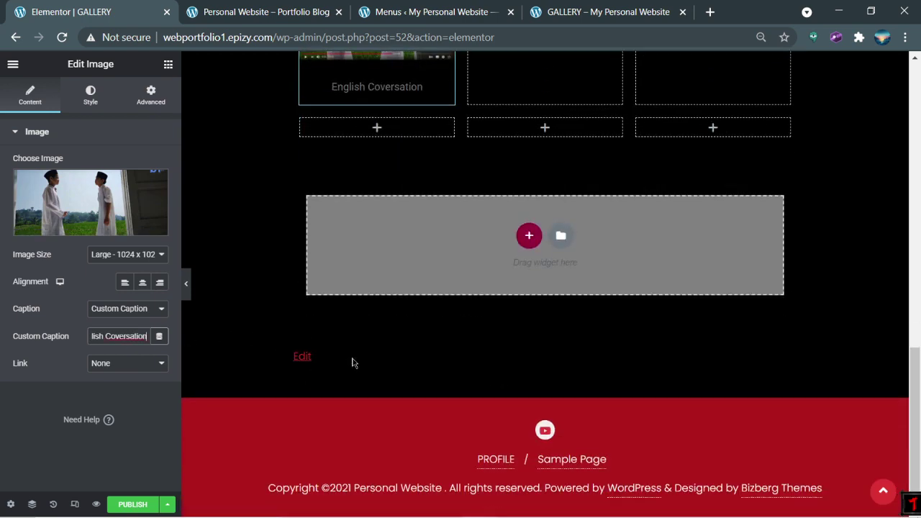
{"action": "scroll", "coordinate": [301, 370], "scroll_direction": "up", "scroll_amount": 5}
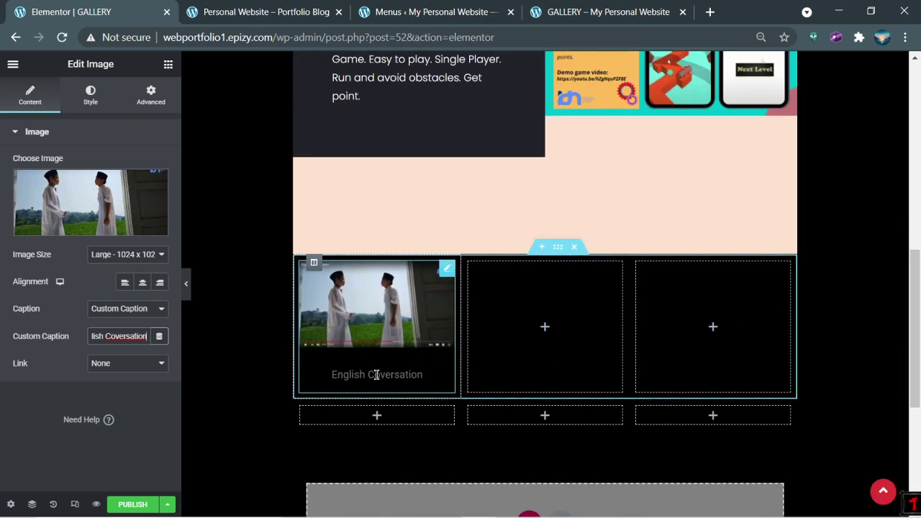
{"action": "triple_click", "coordinate": [117, 339]}
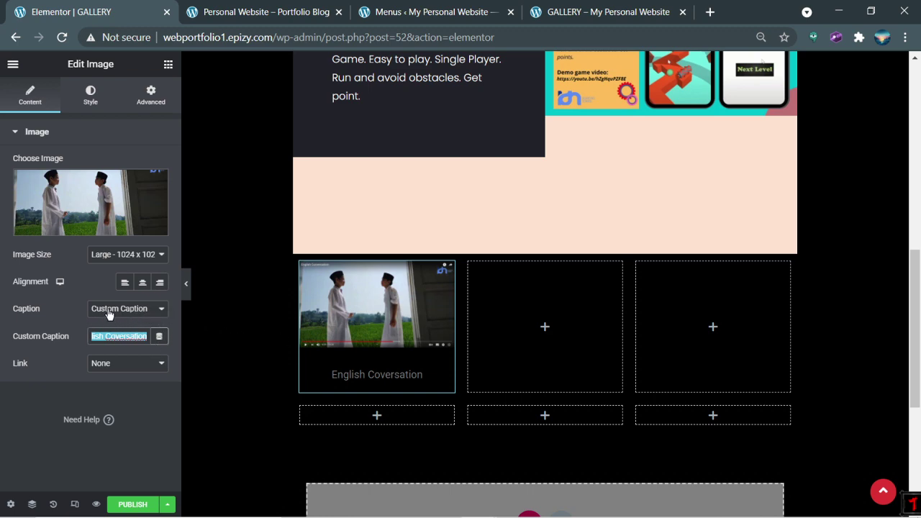
Step: Set the English Coversation image size to Thumbnail - 150 x 150
{"action": "left_click", "coordinate": [147, 254]}
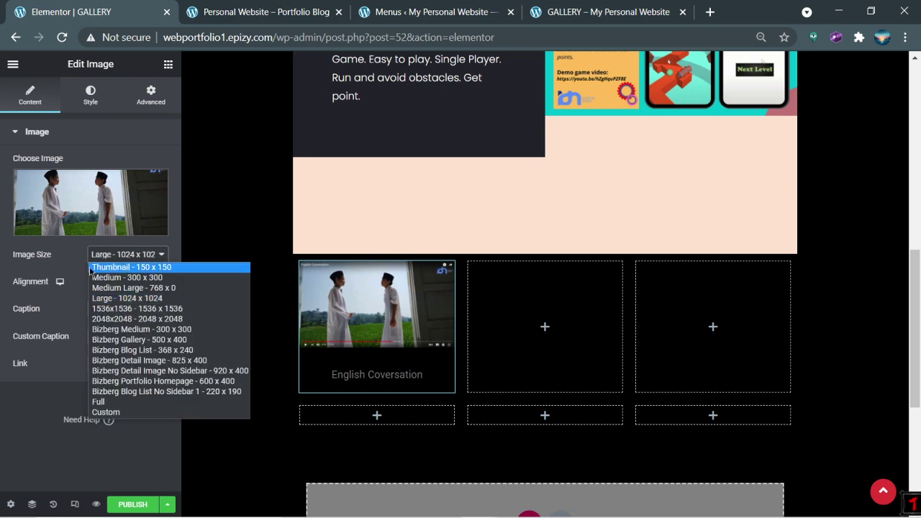
{"action": "left_click", "coordinate": [112, 269]}
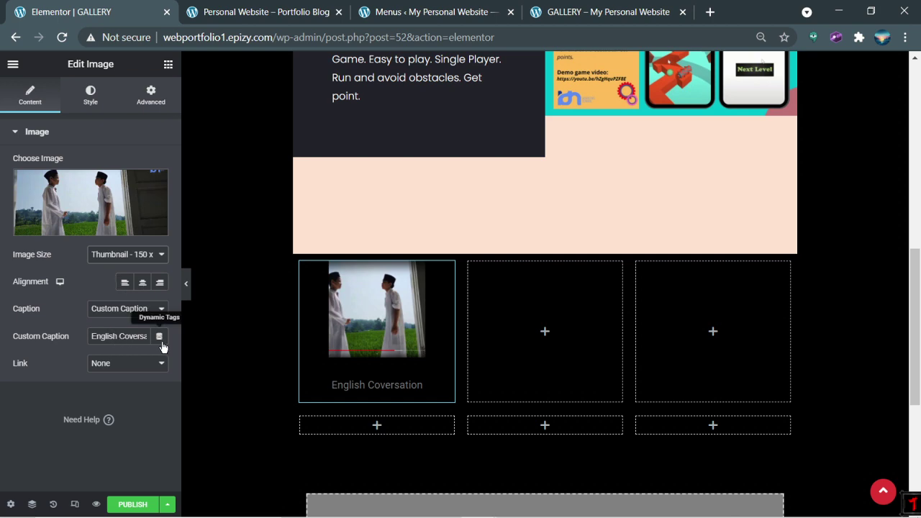
{"action": "left_click", "coordinate": [127, 336]}
{"action": "left_click", "coordinate": [159, 339]}
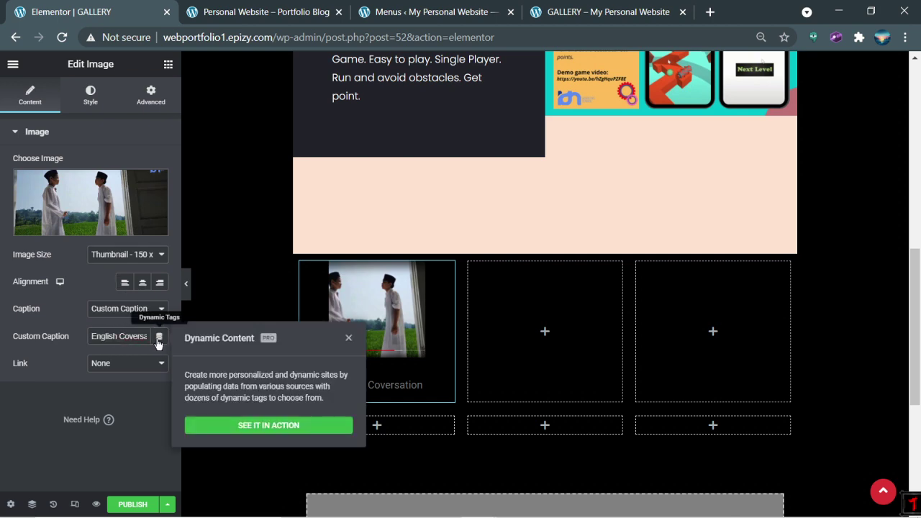
{"action": "left_click", "coordinate": [76, 301]}
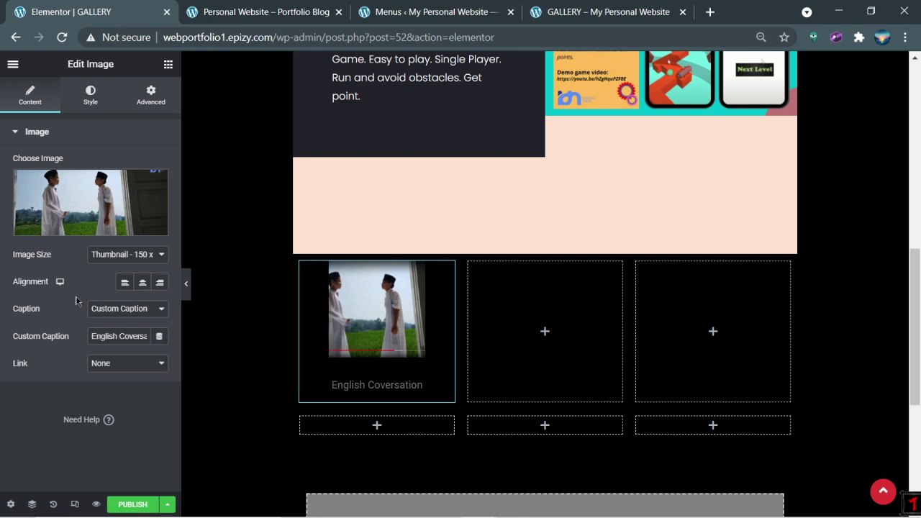
Step: Make the English Coversation caption text red (#ED1414) and compare with the live gallery page
{"action": "left_click", "coordinate": [82, 102]}
{"action": "scroll", "coordinate": [78, 302], "scroll_direction": "down", "scroll_amount": 2}
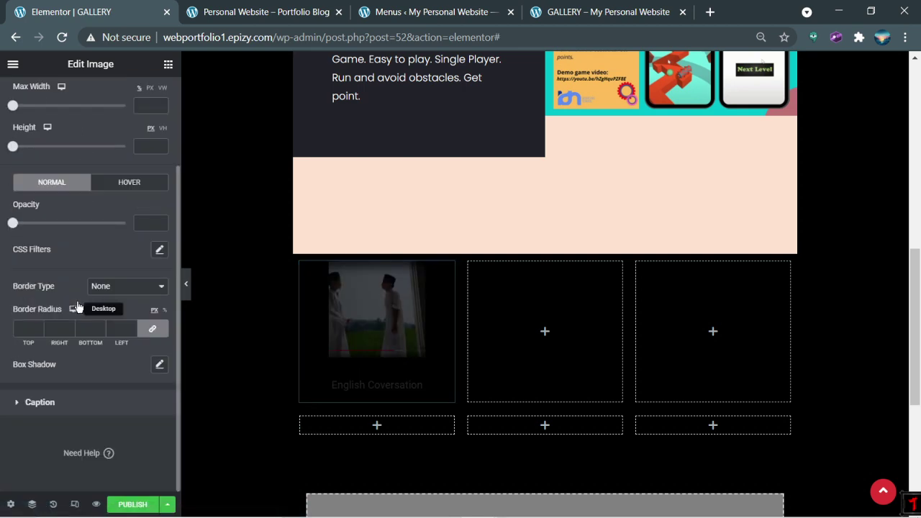
{"action": "left_click", "coordinate": [58, 403]}
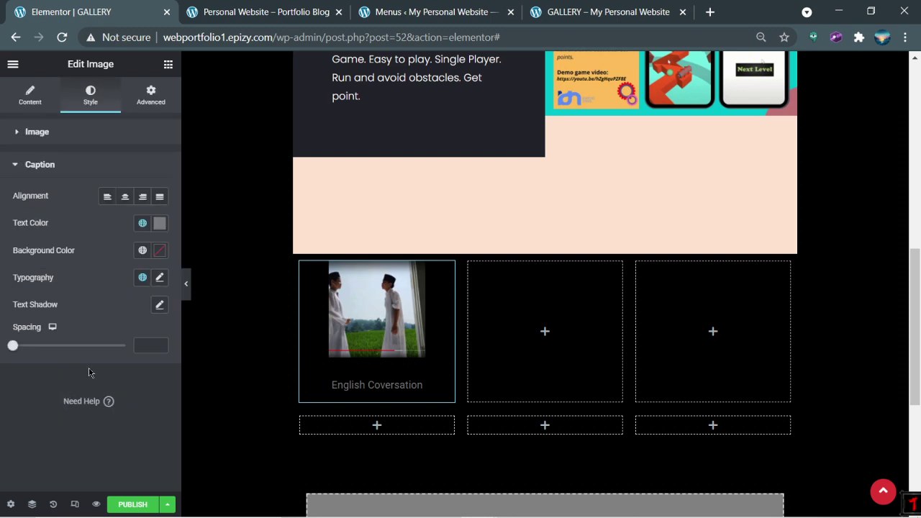
{"action": "left_click", "coordinate": [159, 224]}
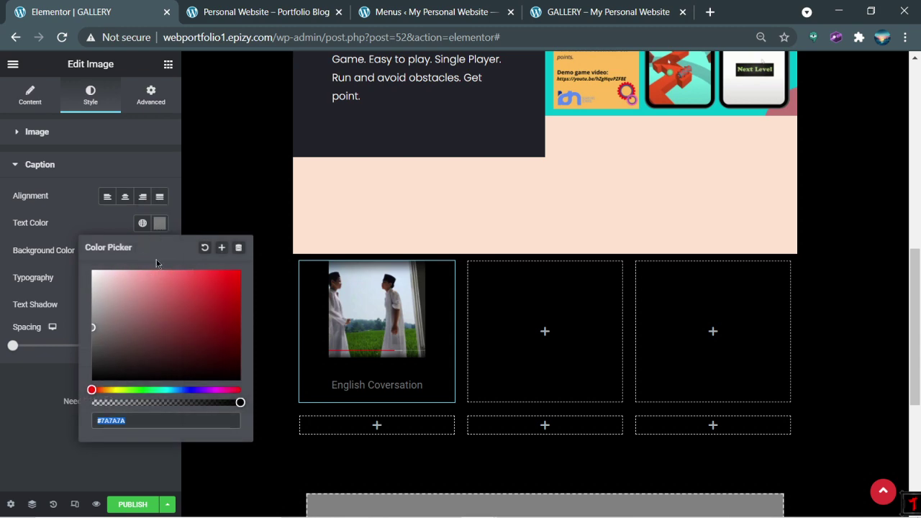
{"action": "left_click", "coordinate": [169, 311]}
{"action": "mouse_move", "coordinate": [180, 308]}
{"action": "left_mouse_down"}
{"action": "mouse_move", "coordinate": [206, 297]}
{"action": "mouse_move", "coordinate": [239, 335]}
{"action": "mouse_move", "coordinate": [172, 340]}
{"action": "mouse_move", "coordinate": [171, 280]}
{"action": "mouse_move", "coordinate": [227, 276]}
{"action": "left_mouse_up"}
{"action": "left_click", "coordinate": [28, 394]}
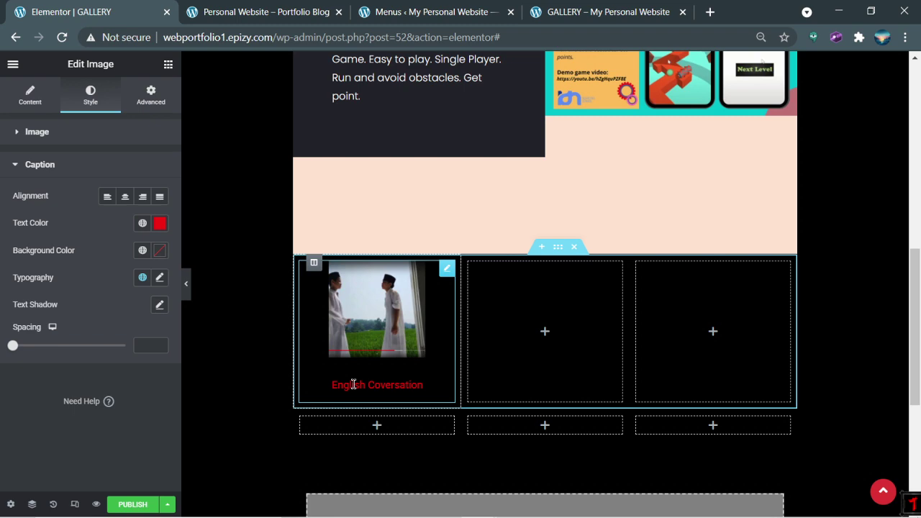
{"action": "left_click", "coordinate": [608, 15]}
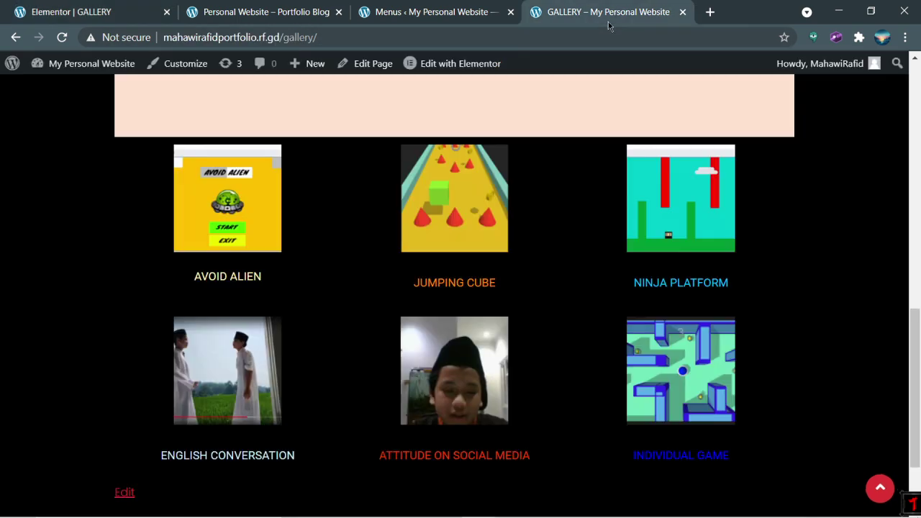
{"action": "left_click", "coordinate": [11, 6]}
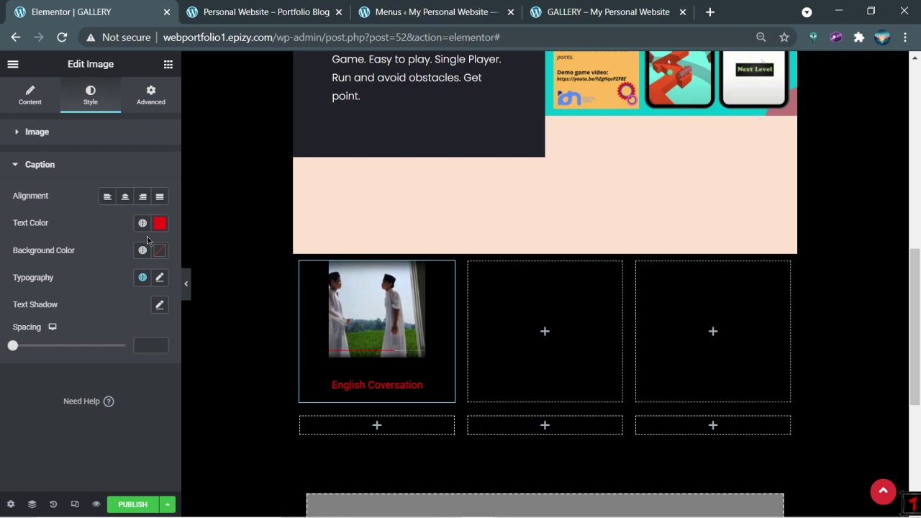
Step: Set the English Coversation caption spacing to 0 so the caption sits right under the photo
{"action": "left_click", "coordinate": [160, 306]}
{"action": "left_click_drag", "start_coordinate": [56, 379], "coordinate": [83, 387]}
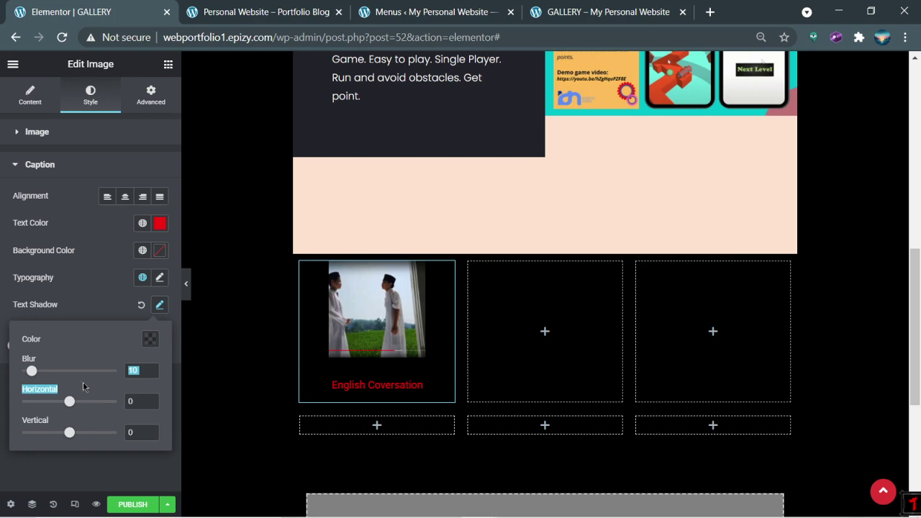
{"action": "left_click", "coordinate": [151, 305]}
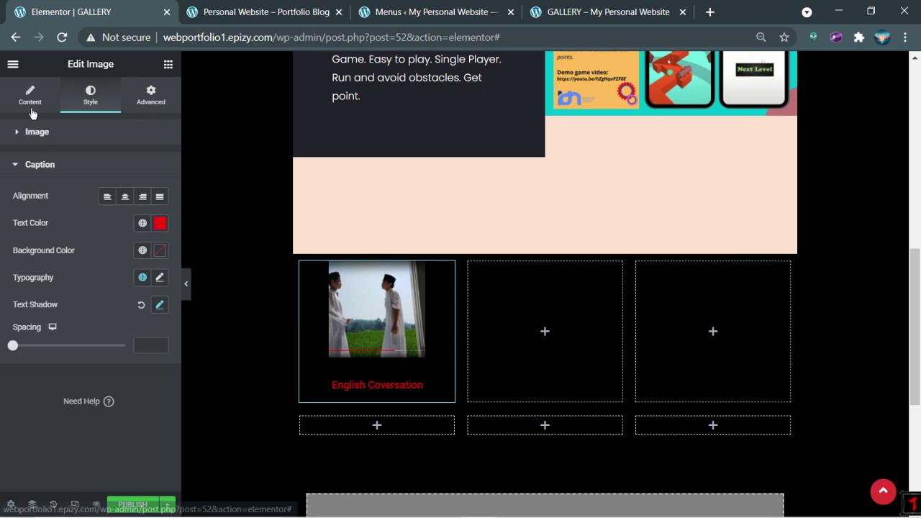
{"action": "left_click", "coordinate": [31, 108]}
{"action": "triple_click", "coordinate": [117, 336]}
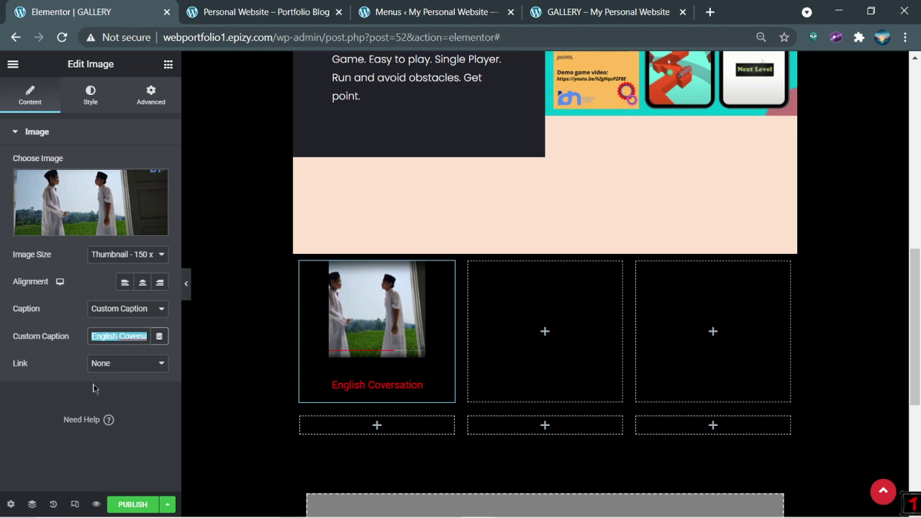
{"action": "left_click", "coordinate": [124, 412]}
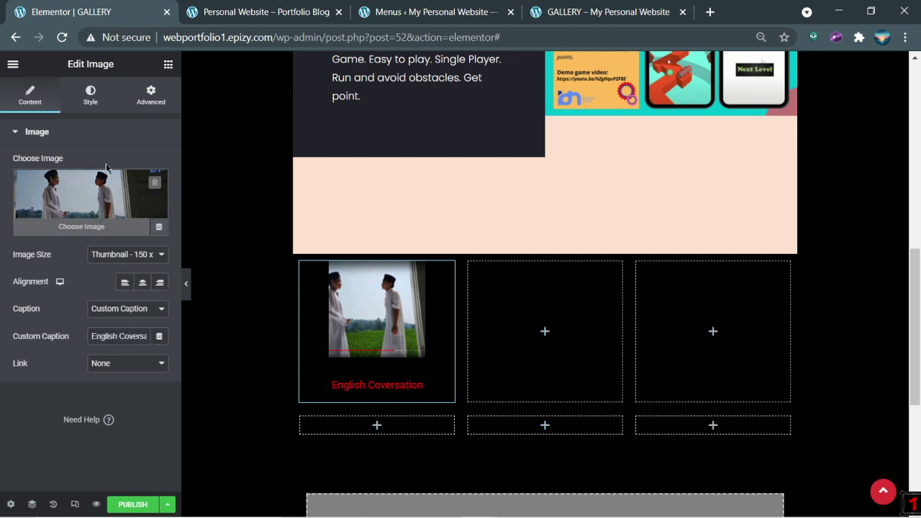
{"action": "left_click", "coordinate": [82, 108]}
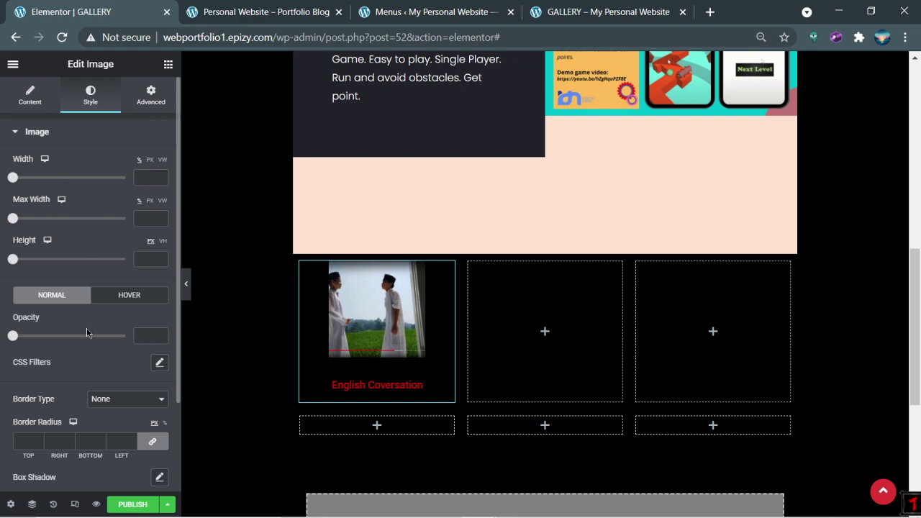
{"action": "scroll", "coordinate": [85, 330], "scroll_direction": "down", "scroll_amount": 2}
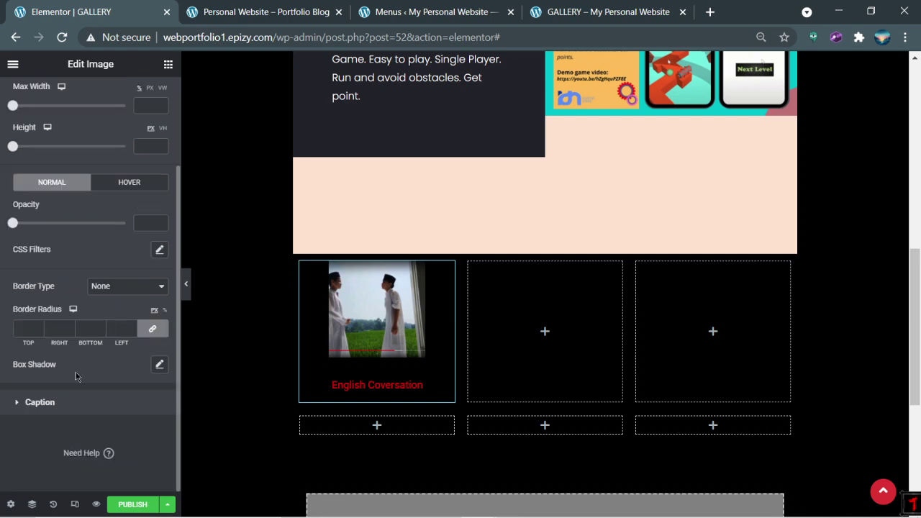
{"action": "left_click", "coordinate": [65, 411]}
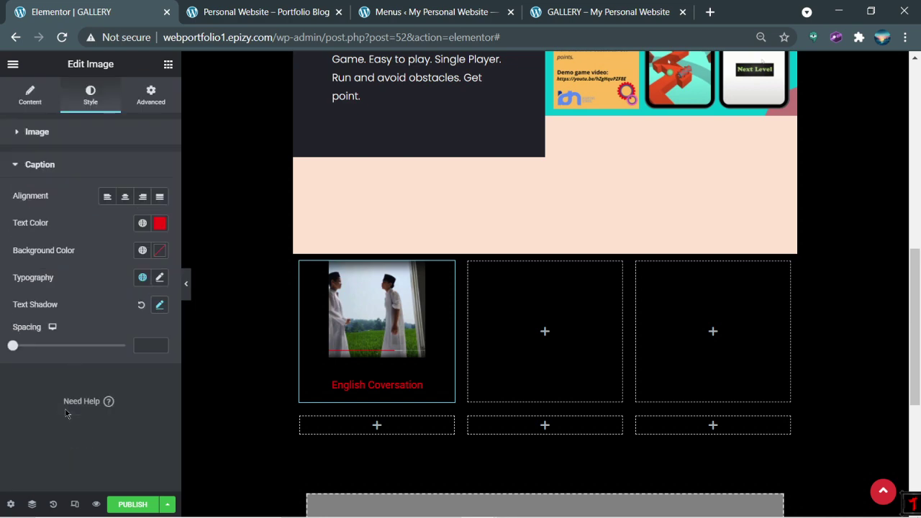
{"action": "left_click", "coordinate": [42, 346]}
{"action": "left_click_drag", "start_coordinate": [47, 343], "coordinate": [2, 347]}
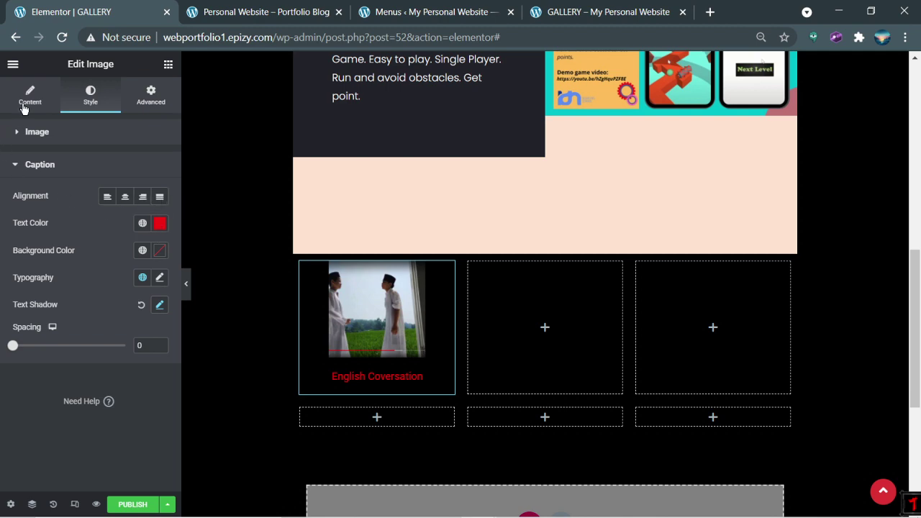
{"action": "left_click", "coordinate": [427, 362]}
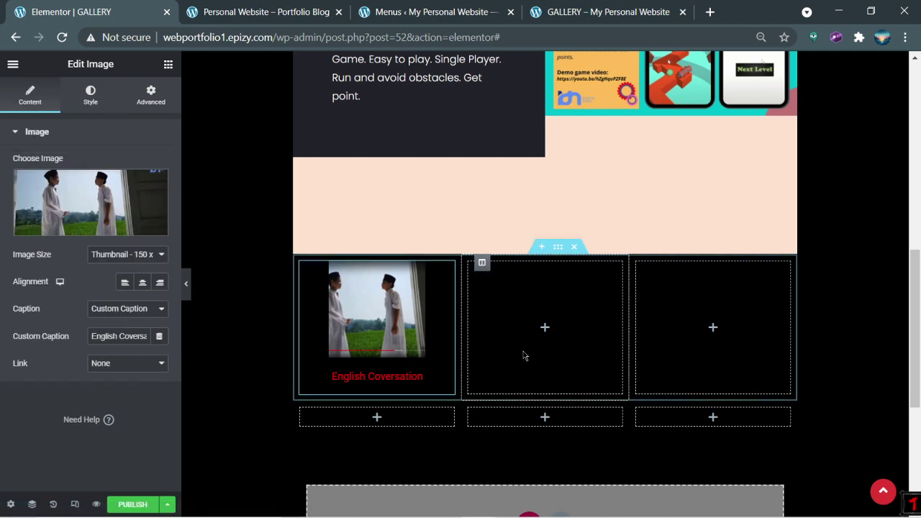
Step: Add Image placeholders to the top row's middle and right columns and the lower row's first column
{"action": "left_click", "coordinate": [545, 327]}
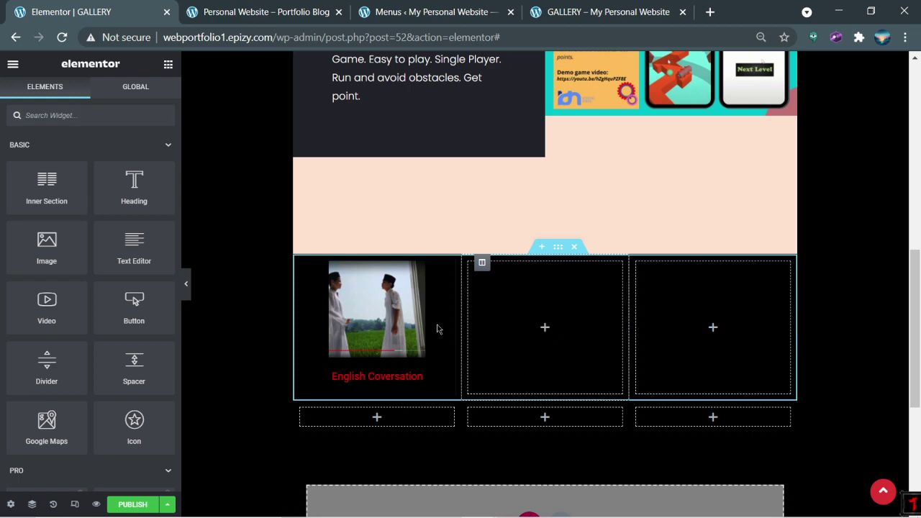
{"action": "left_click_drag", "start_coordinate": [63, 252], "coordinate": [549, 332]}
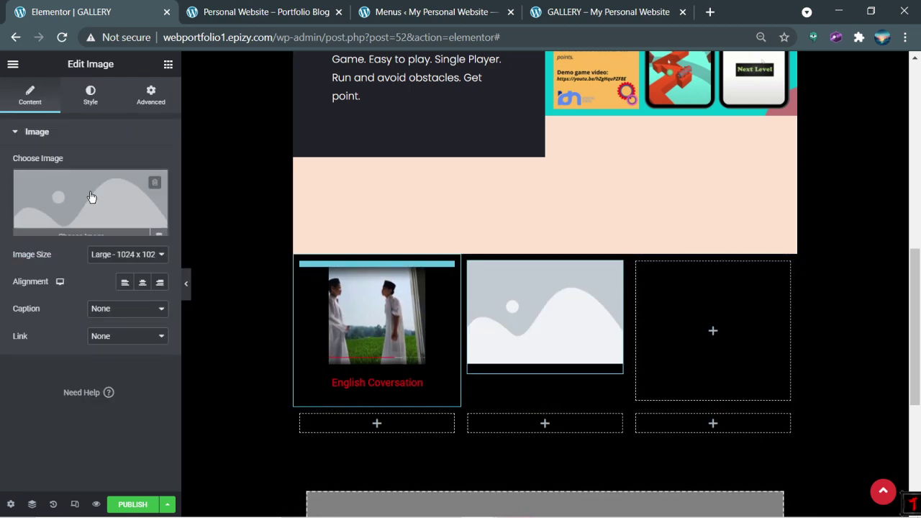
{"action": "left_click", "coordinate": [698, 332]}
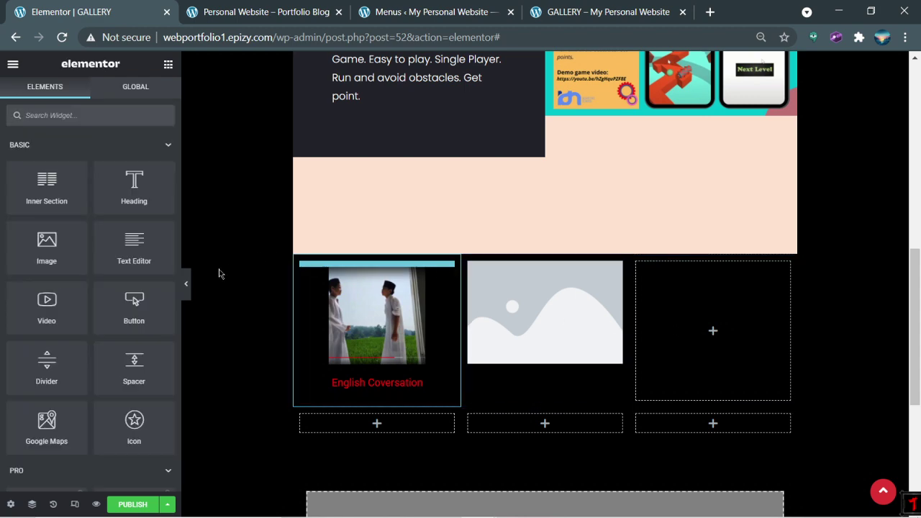
{"action": "left_click_drag", "start_coordinate": [47, 248], "coordinate": [702, 309]}
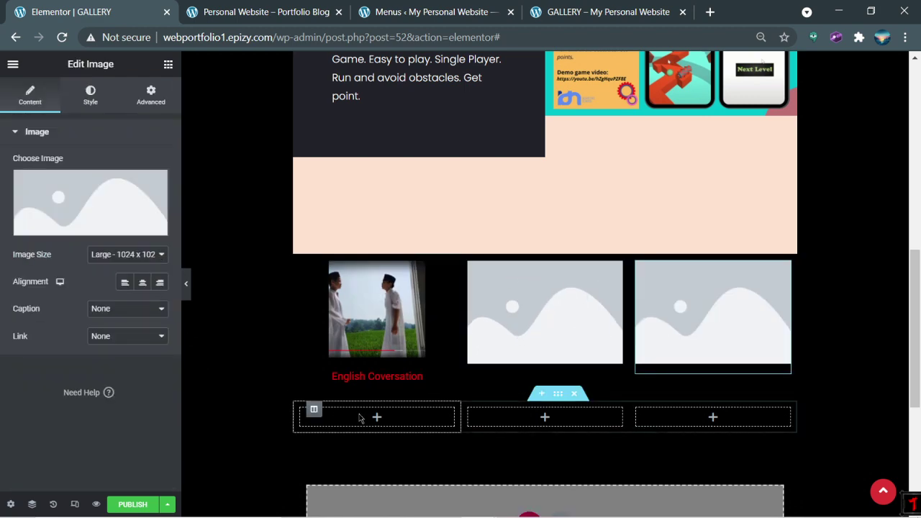
{"action": "left_click", "coordinate": [250, 336]}
{"action": "left_click_drag", "start_coordinate": [50, 248], "coordinate": [377, 419]}
Step: Set the first lower image to Thumbnail with a custom caption, then add a second lower image likewise
{"action": "left_click", "coordinate": [133, 257]}
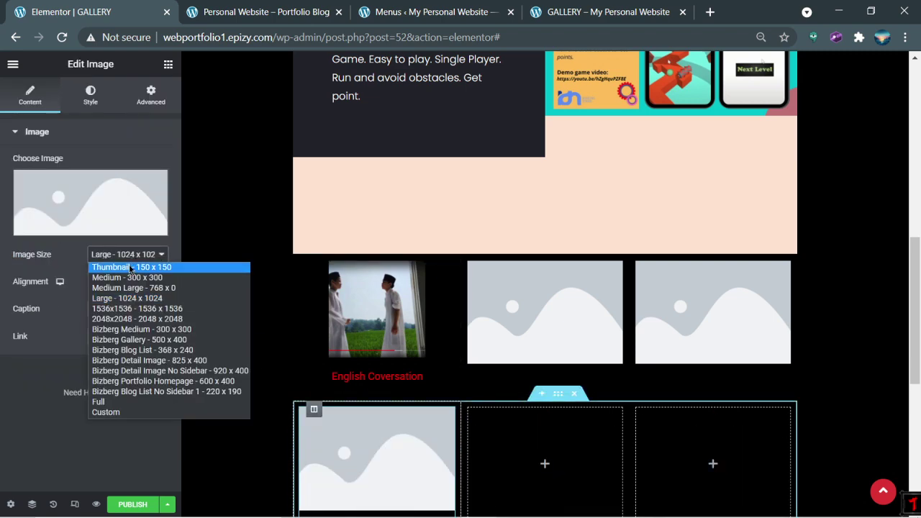
{"action": "left_click", "coordinate": [129, 266]}
{"action": "left_click", "coordinate": [140, 310]}
{"action": "left_click", "coordinate": [134, 342]}
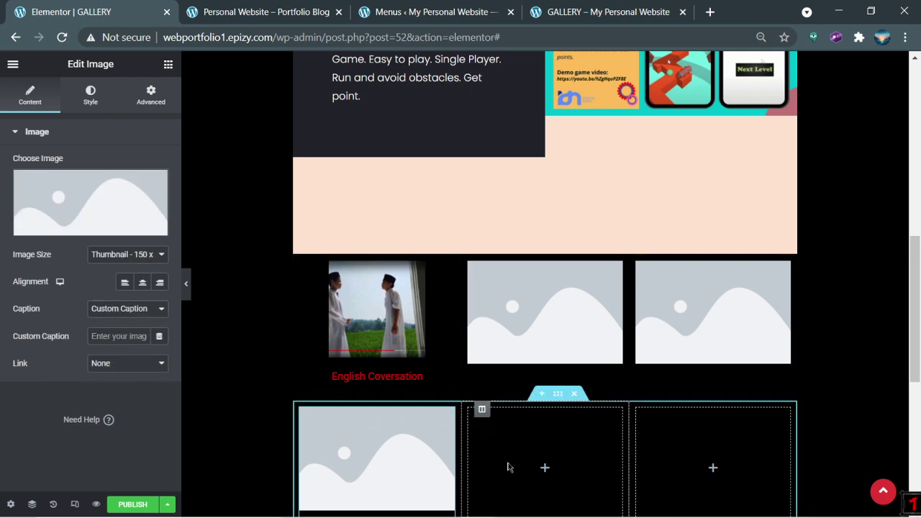
{"action": "left_click", "coordinate": [545, 468]}
{"action": "left_click_drag", "start_coordinate": [47, 245], "coordinate": [515, 448]}
{"action": "left_click", "coordinate": [126, 254]}
{"action": "left_click", "coordinate": [124, 267]}
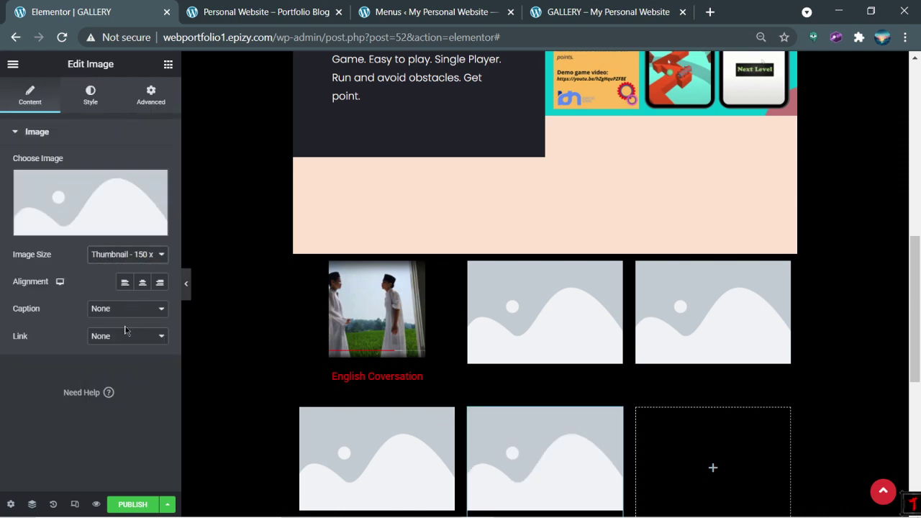
{"action": "left_click", "coordinate": [115, 315]}
{"action": "left_click", "coordinate": [115, 344]}
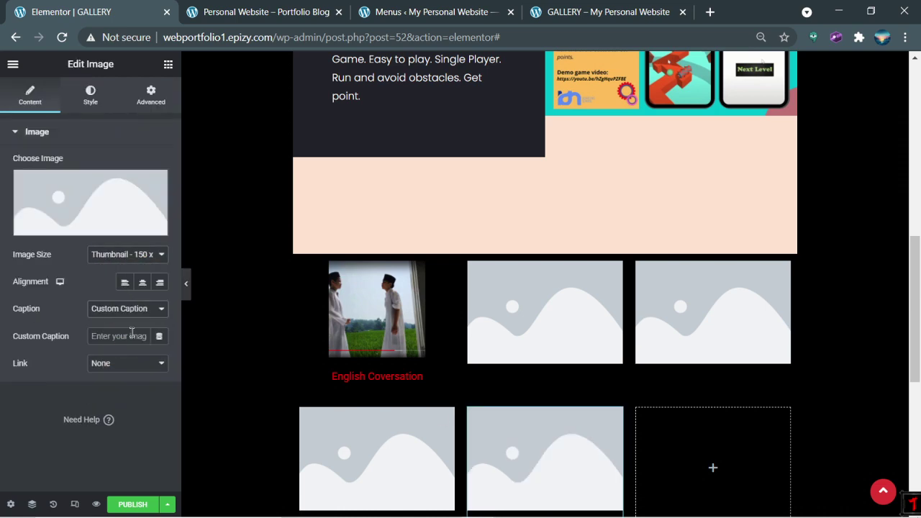
Step: Add an Image to the third lower column, set to Thumbnail with a custom caption
{"action": "left_click", "coordinate": [712, 467]}
{"action": "left_click_drag", "start_coordinate": [74, 255], "coordinate": [693, 465]}
{"action": "left_click", "coordinate": [122, 254]}
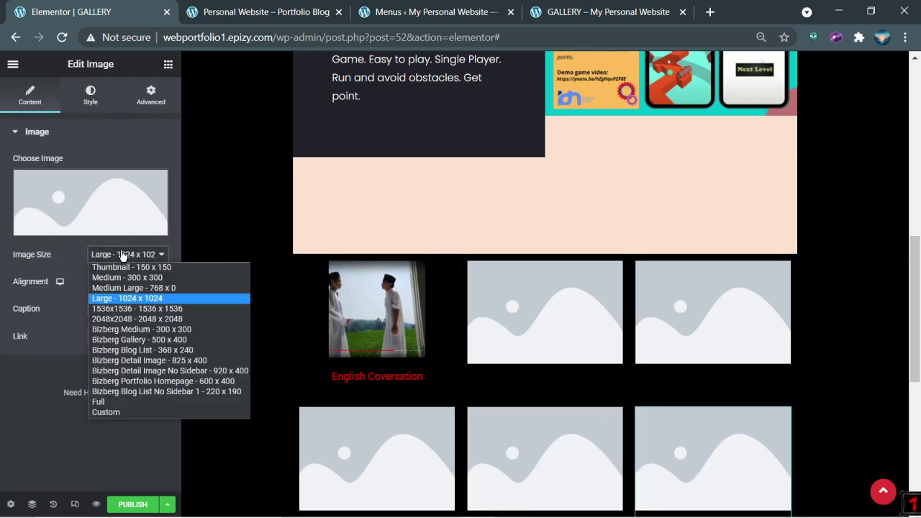
{"action": "left_click", "coordinate": [123, 265]}
{"action": "left_click", "coordinate": [126, 309]}
{"action": "left_click", "coordinate": [115, 341]}
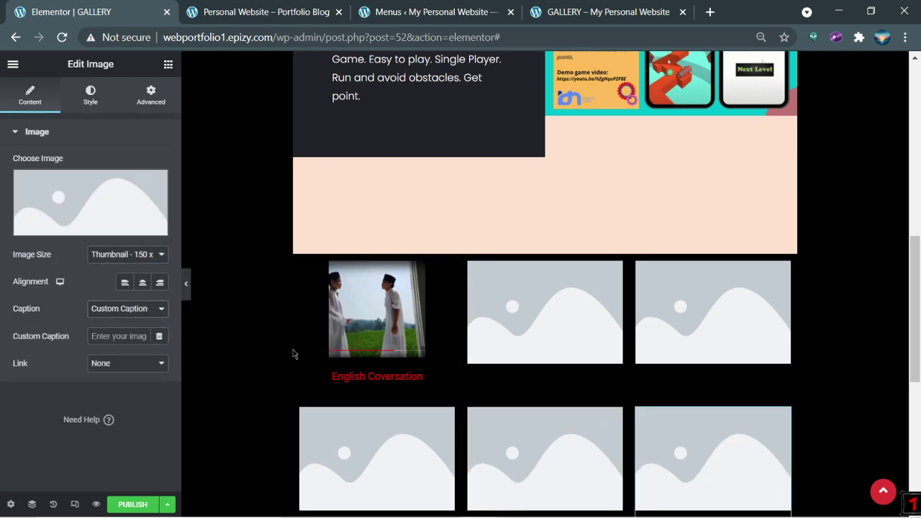
Step: Set the top row's middle and right images to Thumbnail size with custom captions
{"action": "left_click", "coordinate": [516, 311]}
{"action": "left_click", "coordinate": [122, 254]}
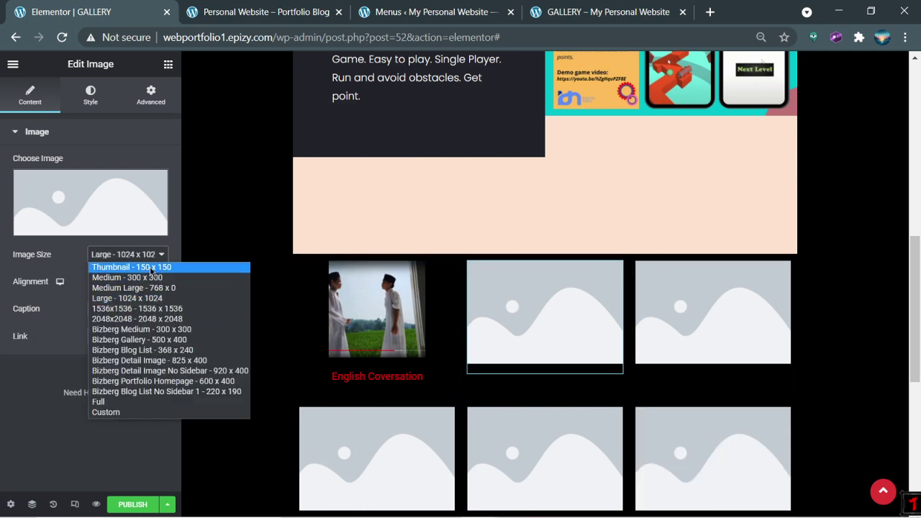
{"action": "left_click", "coordinate": [119, 264]}
{"action": "left_click", "coordinate": [107, 313]}
{"action": "left_click", "coordinate": [115, 341]}
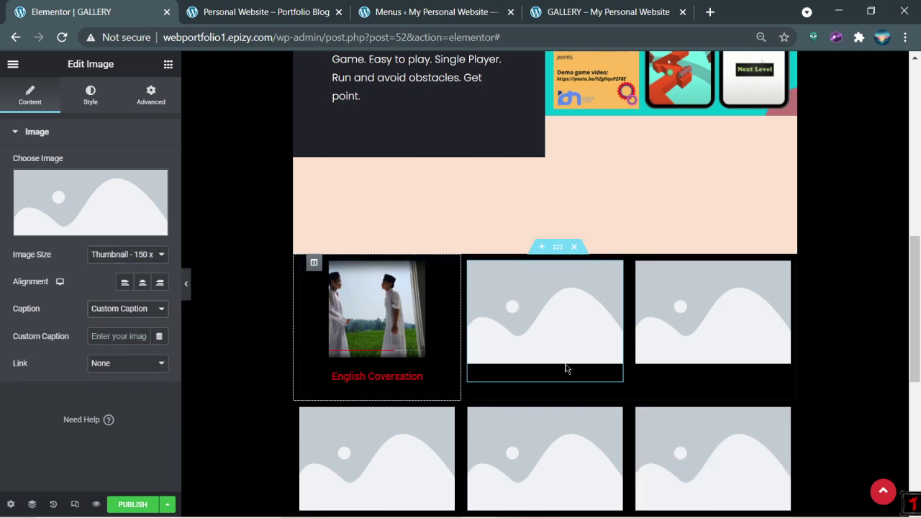
{"action": "left_click", "coordinate": [700, 323]}
{"action": "left_click", "coordinate": [123, 254]}
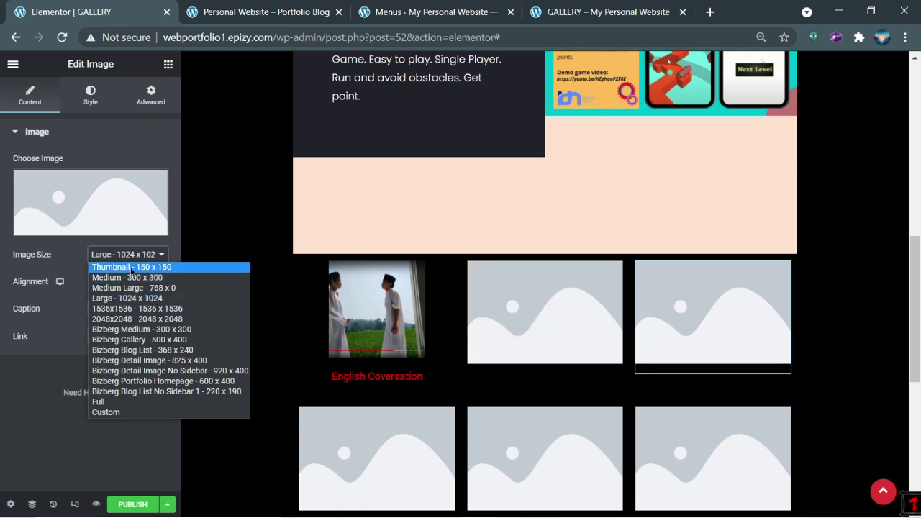
{"action": "left_click", "coordinate": [119, 265]}
{"action": "left_click", "coordinate": [133, 311]}
{"action": "left_click", "coordinate": [116, 342]}
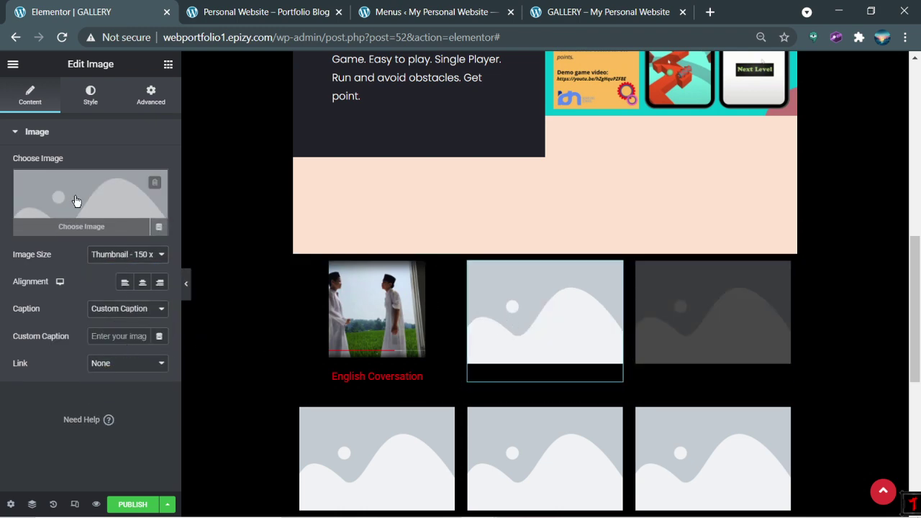
Step: Insert the Screenshot-63 photo from the Media Library into the middle top-row image
{"action": "left_click", "coordinate": [111, 231]}
{"action": "left_click", "coordinate": [550, 5]}
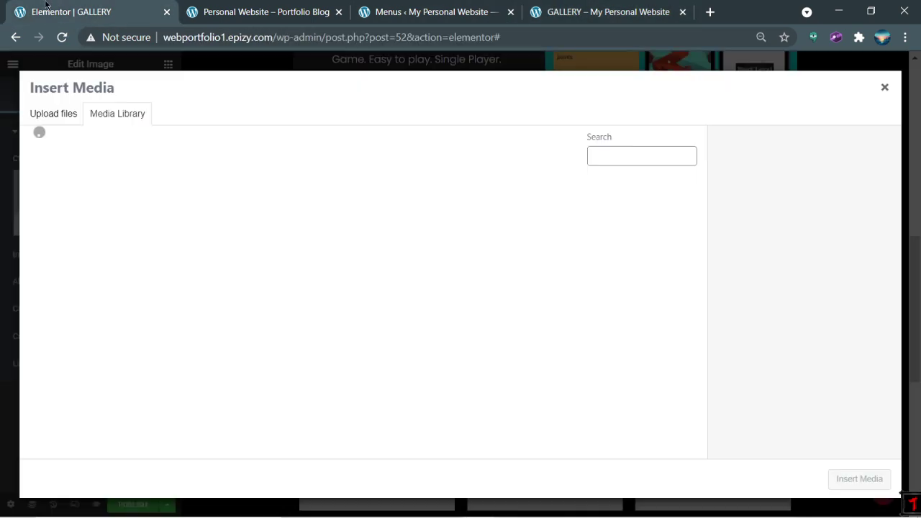
{"action": "left_click", "coordinate": [57, 12]}
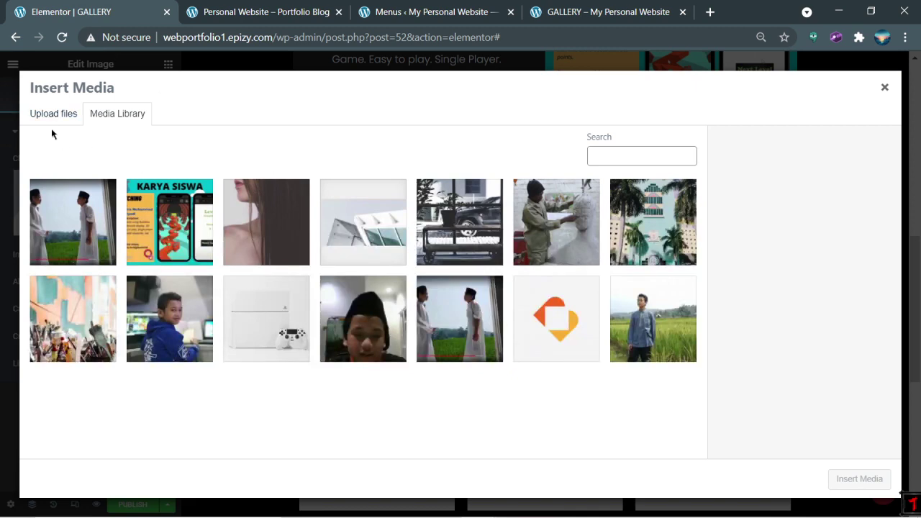
{"action": "left_click", "coordinate": [373, 322]}
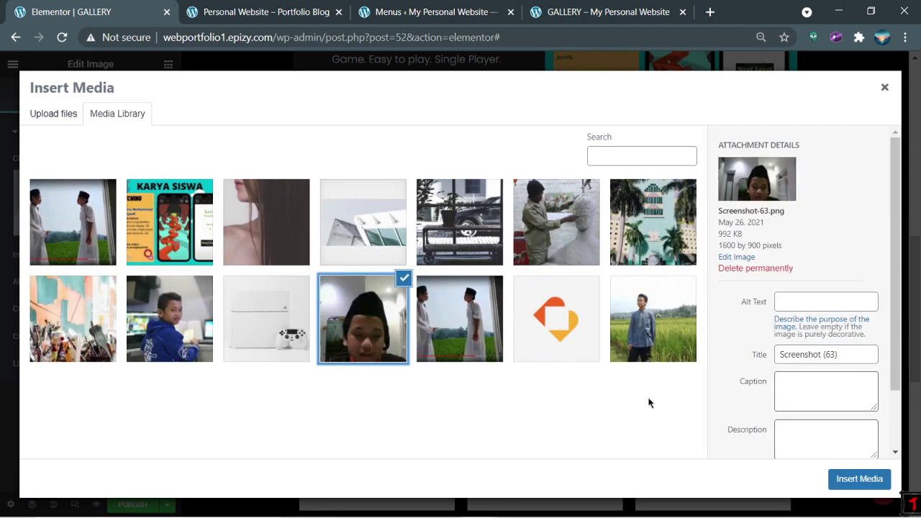
{"action": "left_click", "coordinate": [857, 478]}
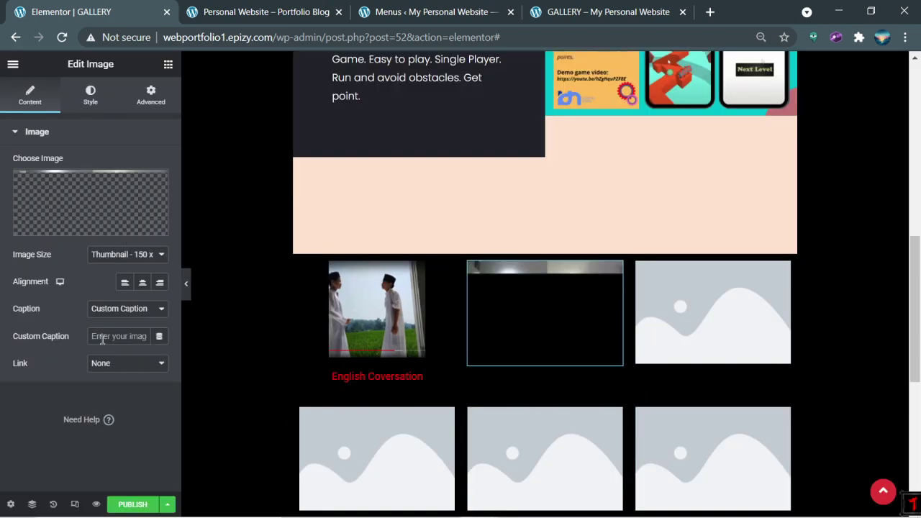
Step: Caption the middle photo 'Attitude On Social Media', matching the live gallery page's wording
{"action": "left_click", "coordinate": [128, 335]}
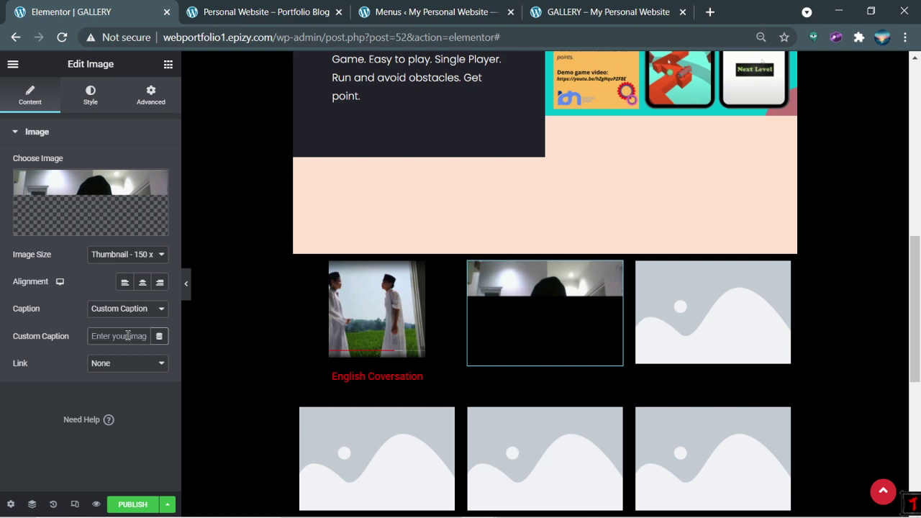
{"action": "left_click", "coordinate": [605, 12]}
{"action": "left_click", "coordinate": [8, 8]}
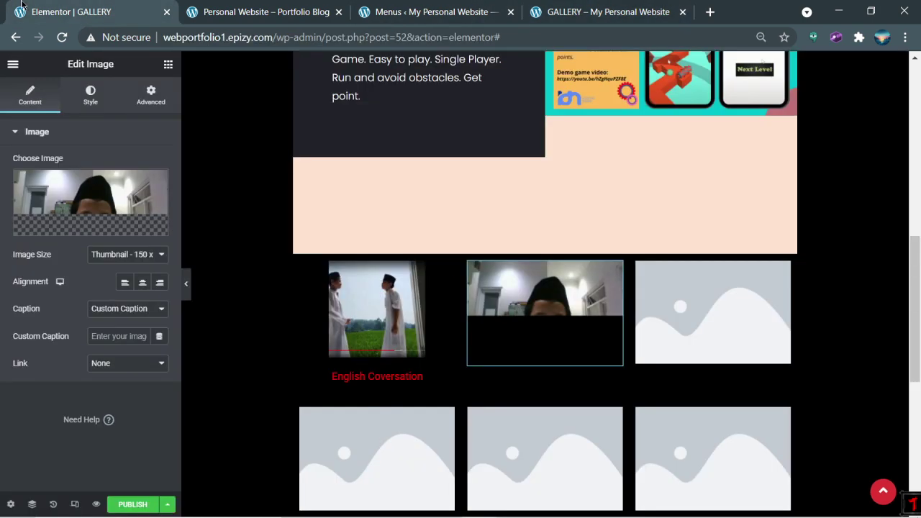
{"action": "type", "text": "Attitude"}
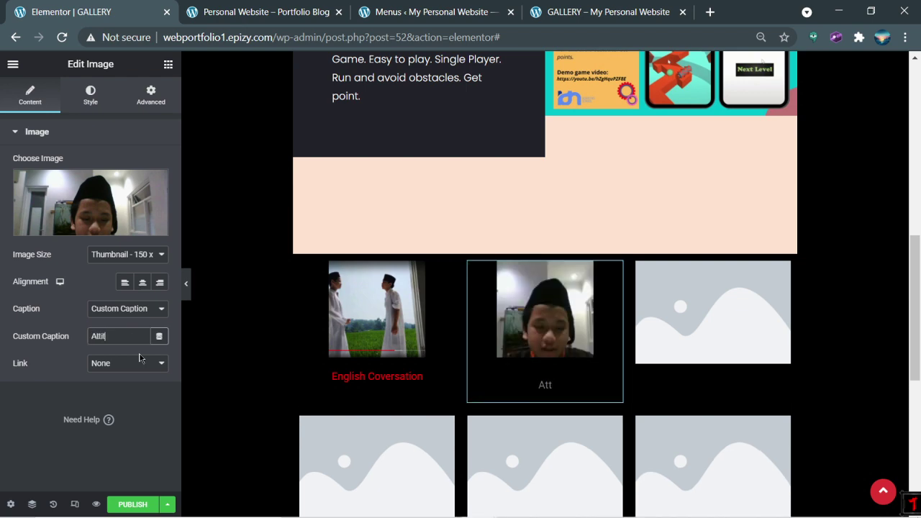
{"action": "left_click", "coordinate": [604, 11]}
{"action": "left_click", "coordinate": [41, 4]}
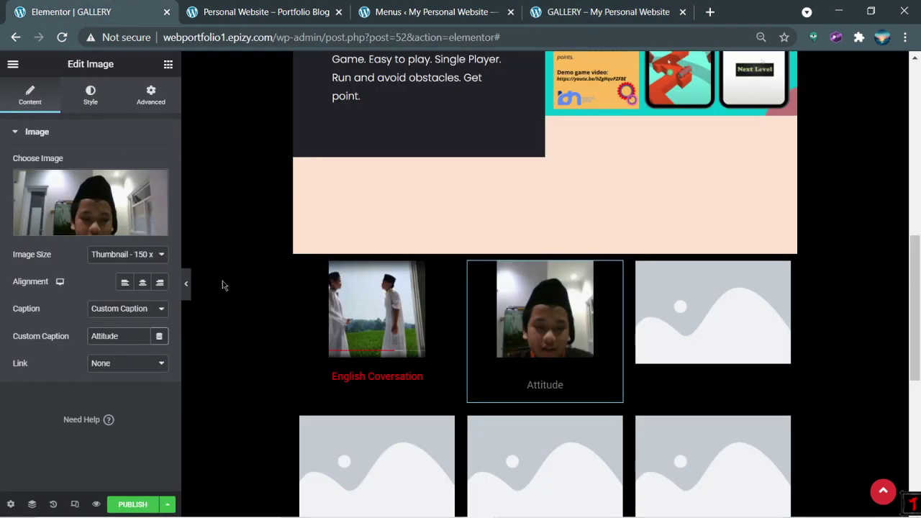
{"action": "type", "text": "On Social e"}
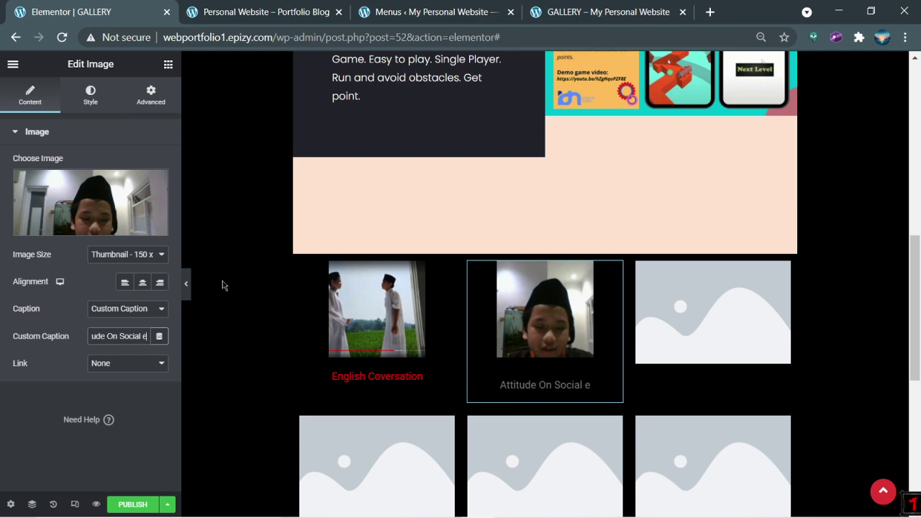
{"action": "key", "text": "BackSpace"}
{"action": "type", "text": "Media"}
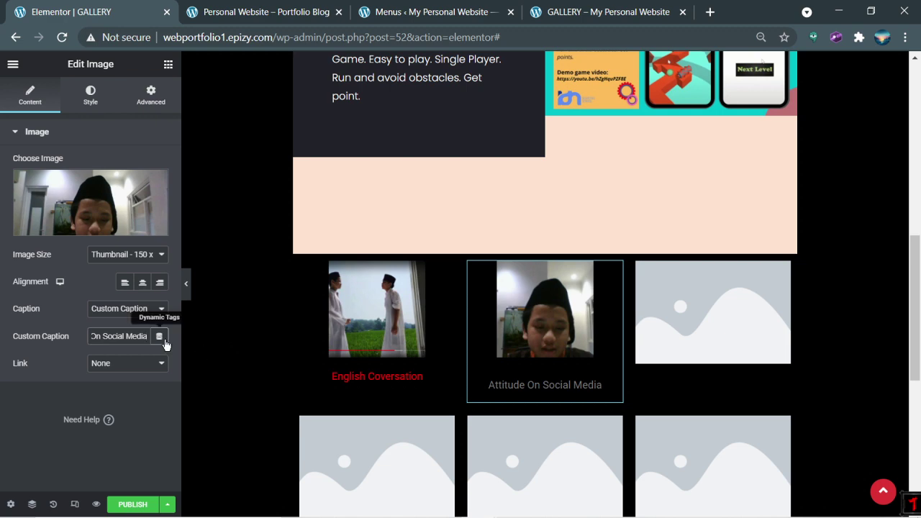
{"action": "left_click", "coordinate": [81, 107]}
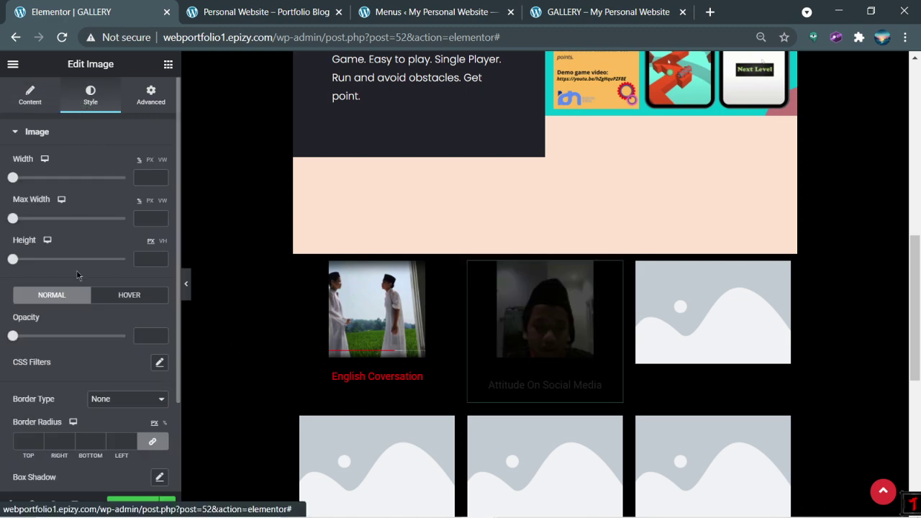
{"action": "scroll", "coordinate": [78, 303], "scroll_direction": "down", "scroll_amount": 2}
{"action": "left_click", "coordinate": [28, 403]}
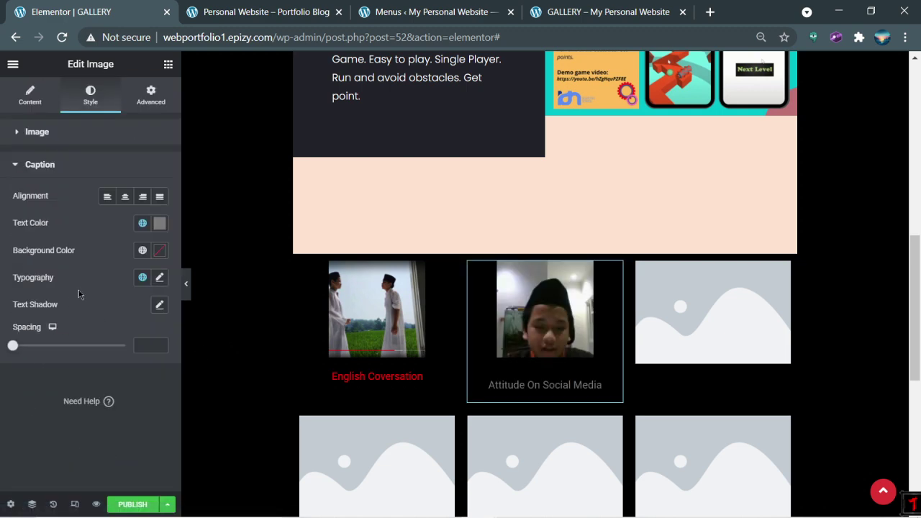
{"action": "left_click", "coordinate": [159, 224]}
{"action": "left_click", "coordinate": [213, 314]}
{"action": "left_click", "coordinate": [152, 389]}
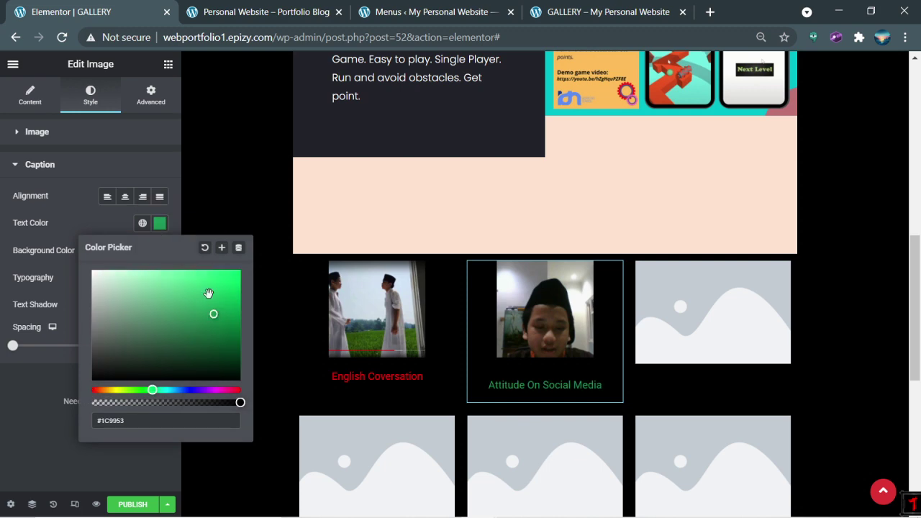
{"action": "left_click", "coordinate": [227, 276]}
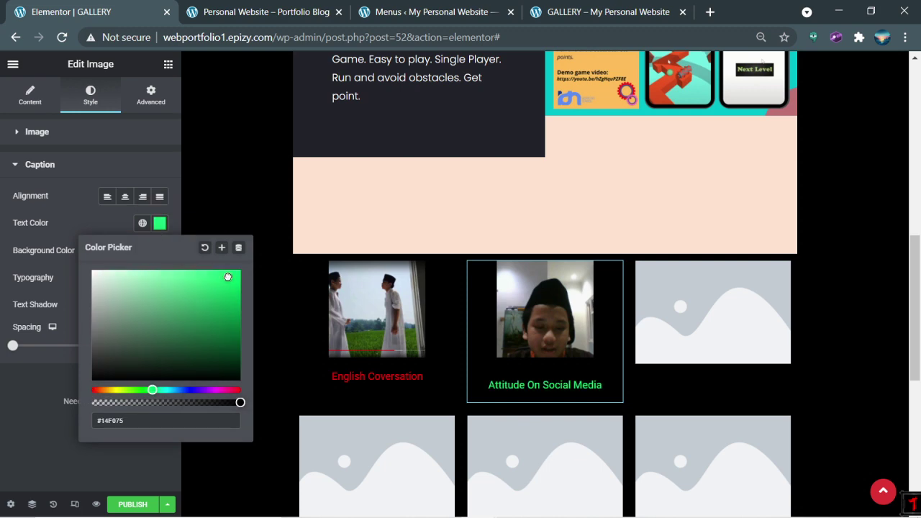
{"action": "left_click", "coordinate": [289, 351]}
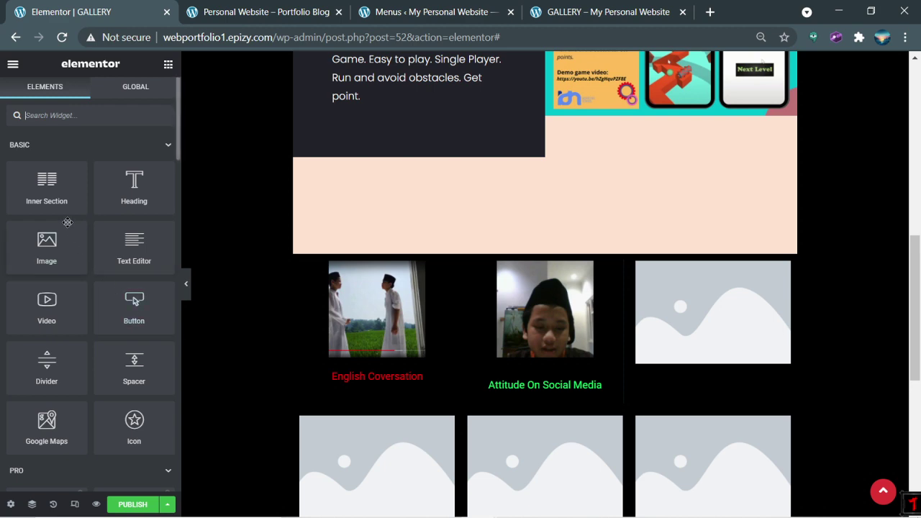
{"action": "left_click", "coordinate": [545, 317]}
{"action": "scroll", "coordinate": [120, 371], "scroll_direction": "down", "scroll_amount": 3}
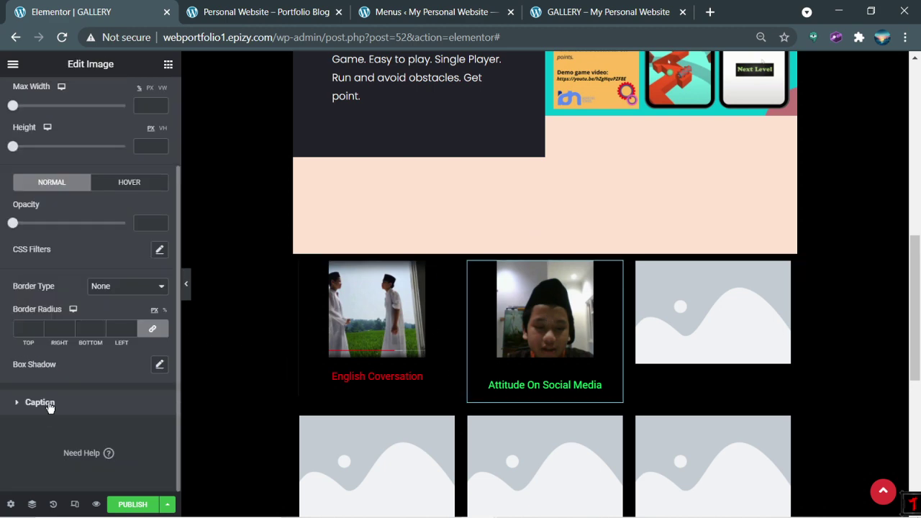
{"action": "left_click", "coordinate": [40, 402]}
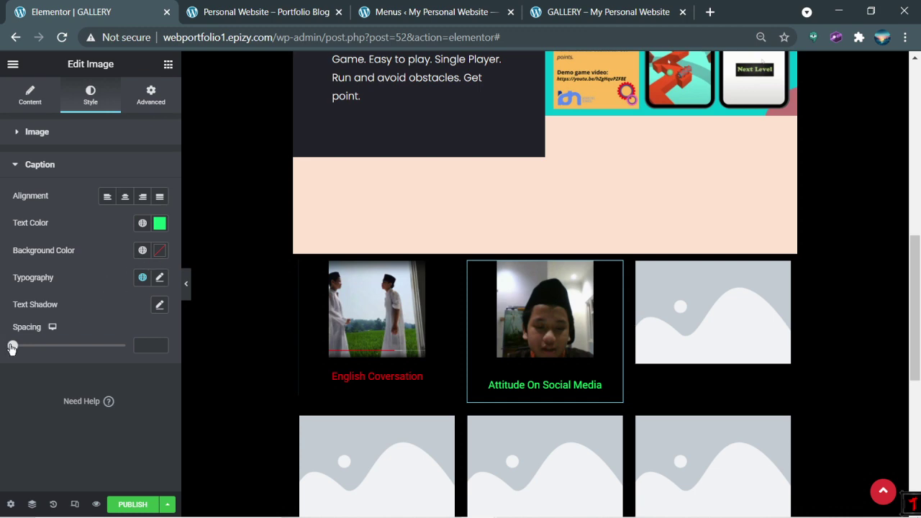
{"action": "left_click", "coordinate": [159, 280]}
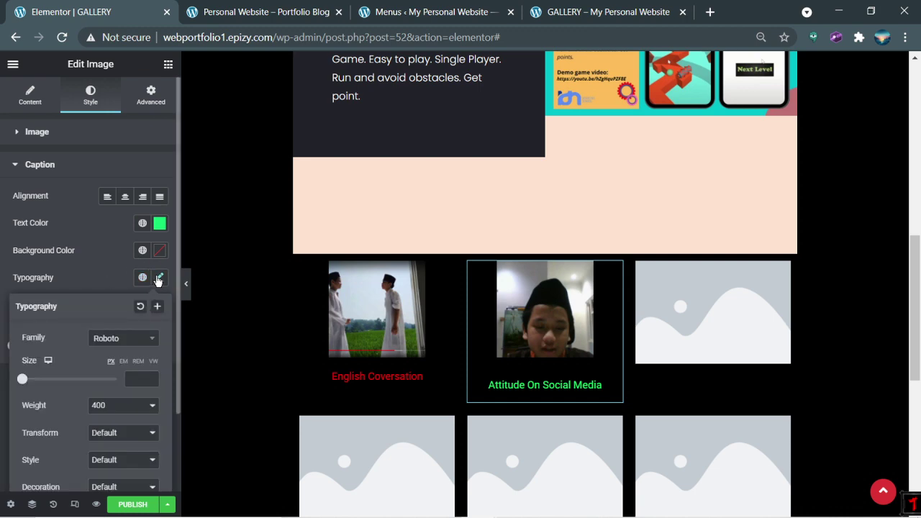
{"action": "left_click_drag", "start_coordinate": [39, 385], "coordinate": [52, 384]}
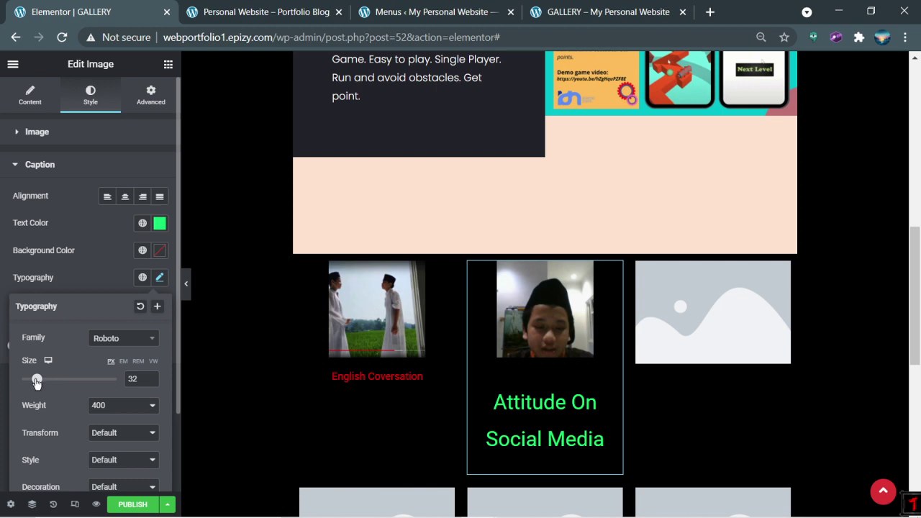
{"action": "left_click", "coordinate": [9, 375]}
{"action": "left_click", "coordinate": [159, 278]}
{"action": "left_click_drag", "start_coordinate": [36, 380], "coordinate": [26, 379]}
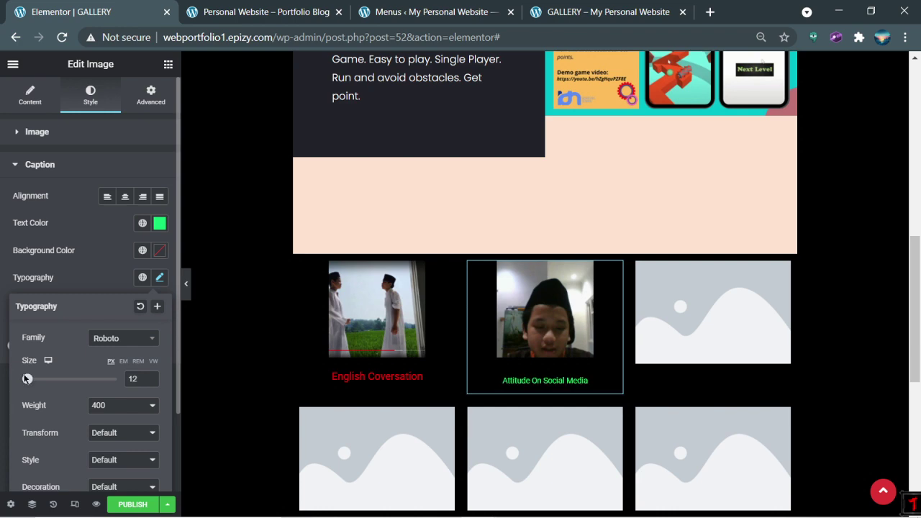
{"action": "key", "text": "ctrl+z"}
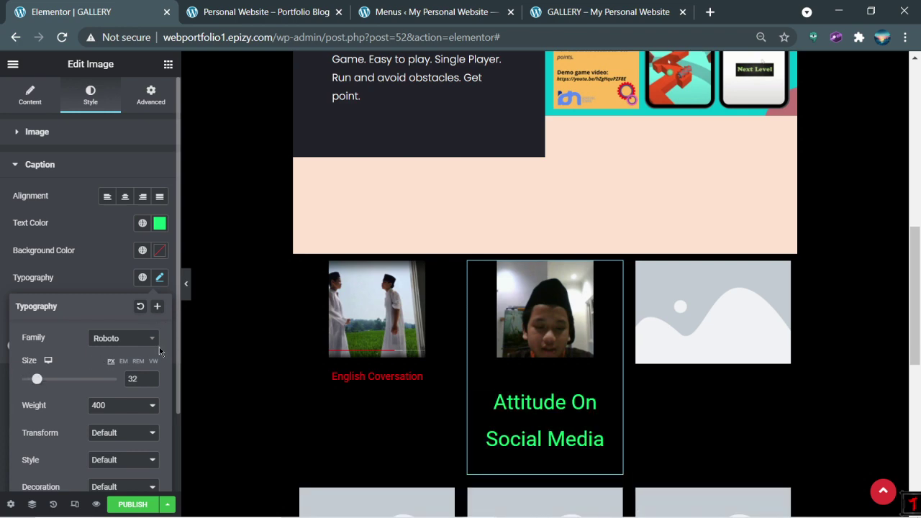
{"action": "key", "text": "ctrl+z"}
{"action": "scroll", "coordinate": [74, 401], "scroll_direction": "down", "scroll_amount": 1}
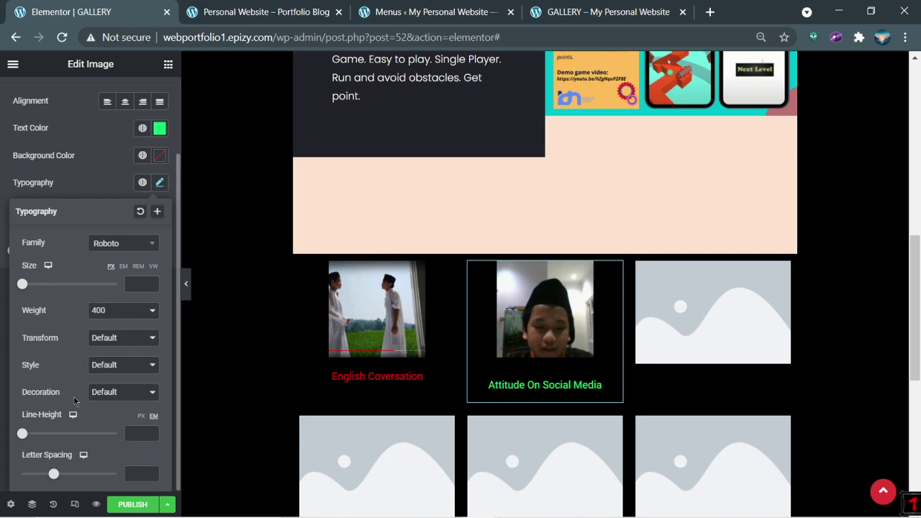
{"action": "left_click", "coordinate": [161, 188]}
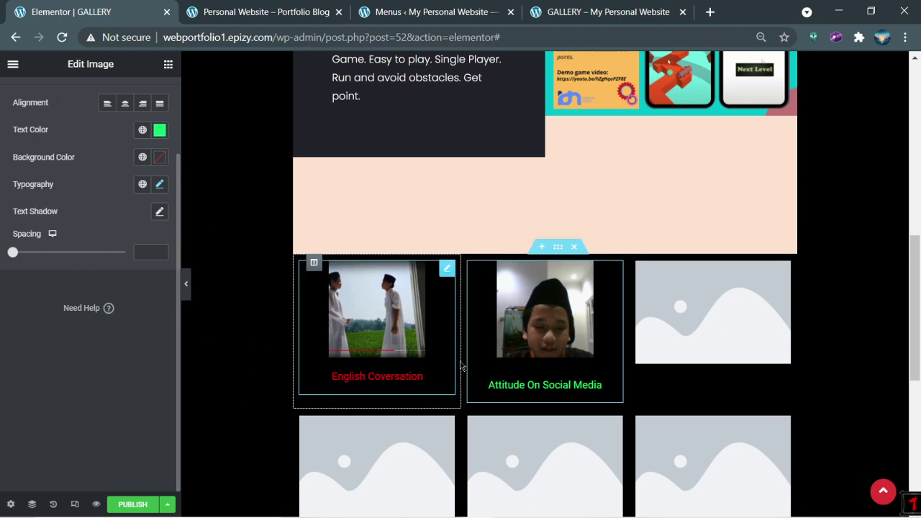
Step: Upload Screenshot (73) from the Screenshots folder and insert it into the third top-row image
{"action": "left_click", "coordinate": [708, 338]}
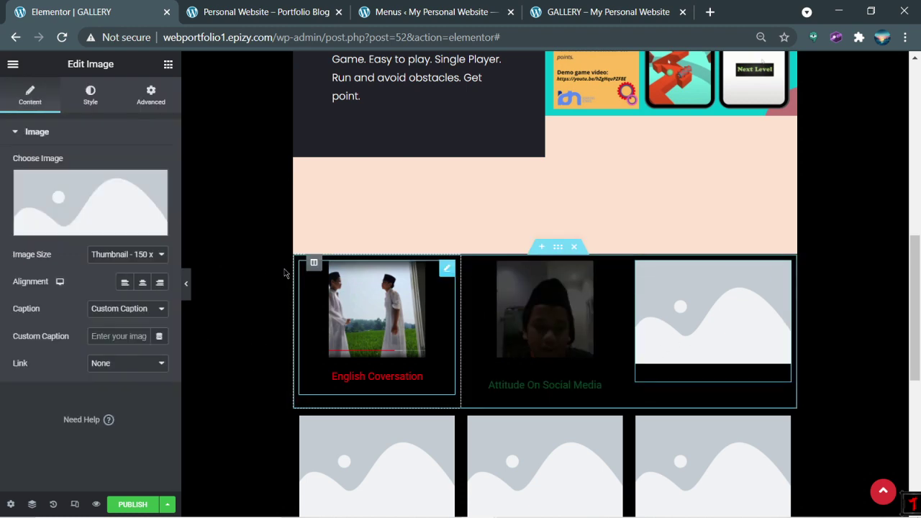
{"action": "left_click", "coordinate": [103, 227]}
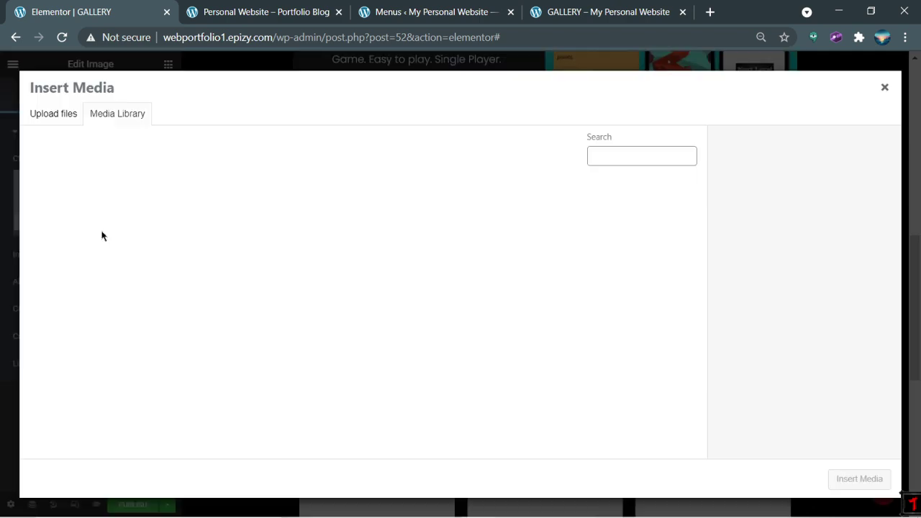
{"action": "left_click", "coordinate": [68, 113]}
{"action": "left_click_drag", "start_coordinate": [387, 270], "coordinate": [338, 249]}
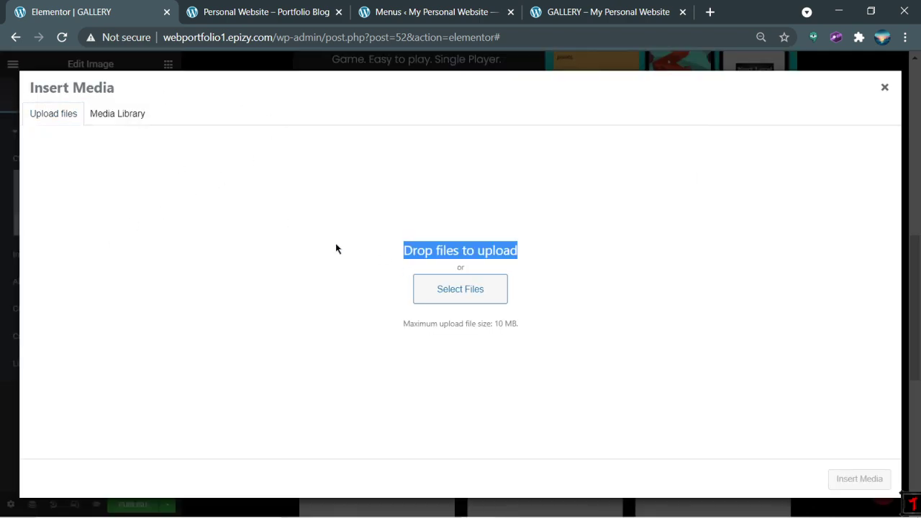
{"action": "left_click", "coordinate": [112, 115]}
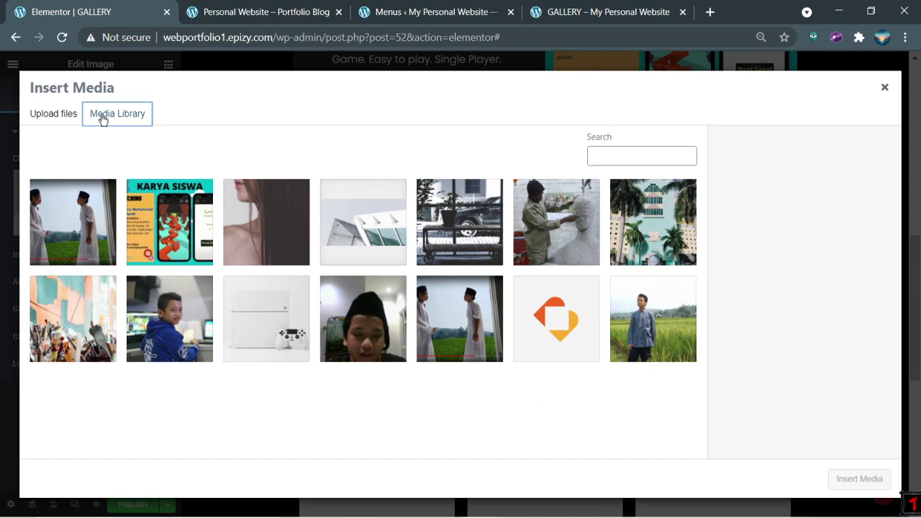
{"action": "left_click", "coordinate": [43, 116]}
{"action": "left_click", "coordinate": [464, 291]}
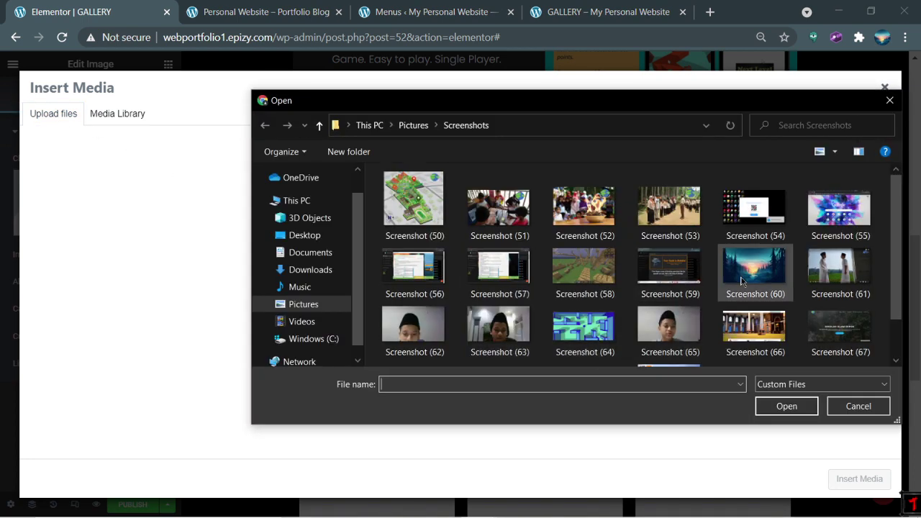
{"action": "scroll", "coordinate": [752, 291], "scroll_direction": "down", "scroll_amount": 1}
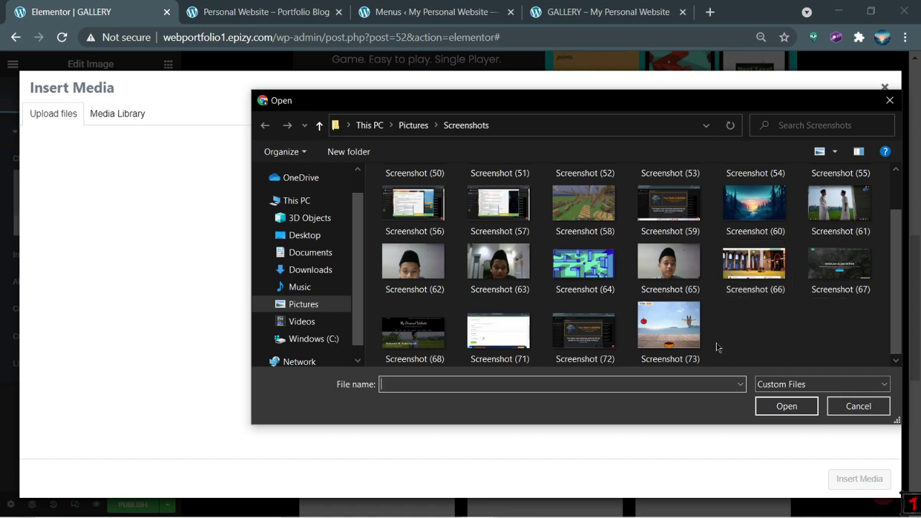
{"action": "double_click", "coordinate": [680, 338]}
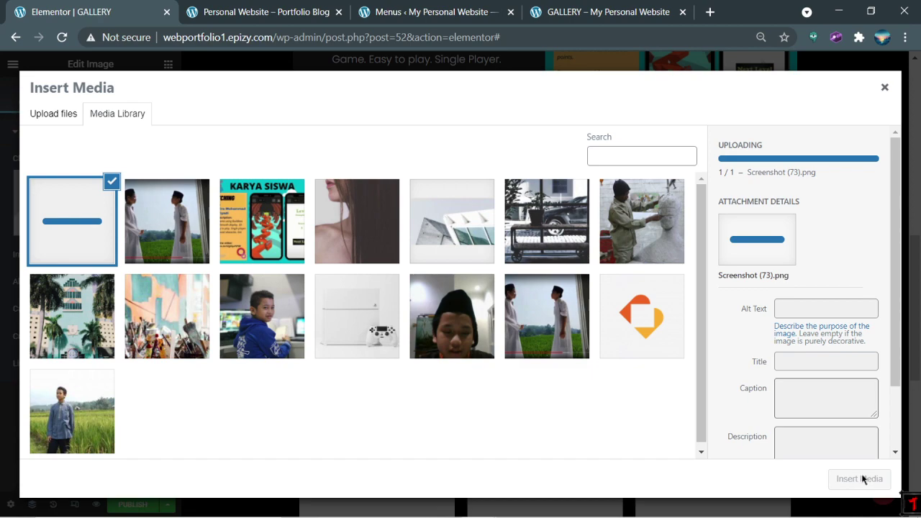
{"action": "left_click", "coordinate": [863, 480]}
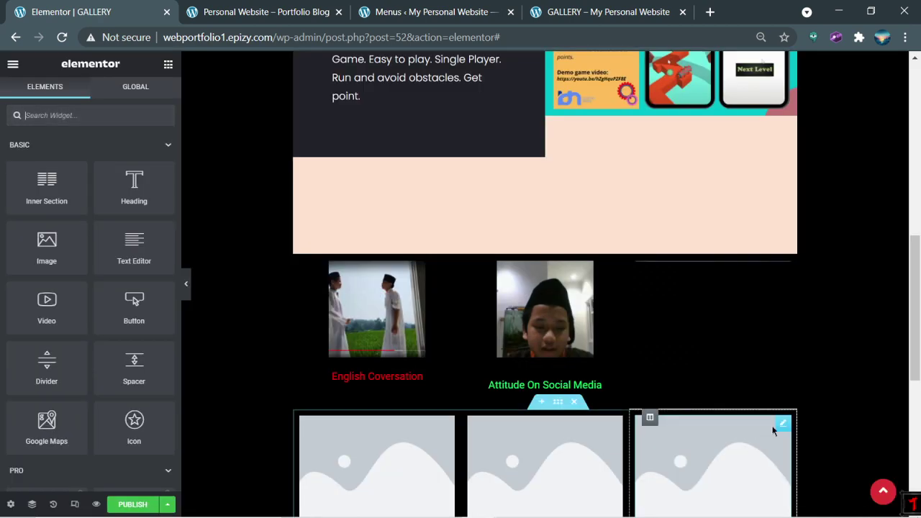
{"action": "left_click", "coordinate": [705, 346]}
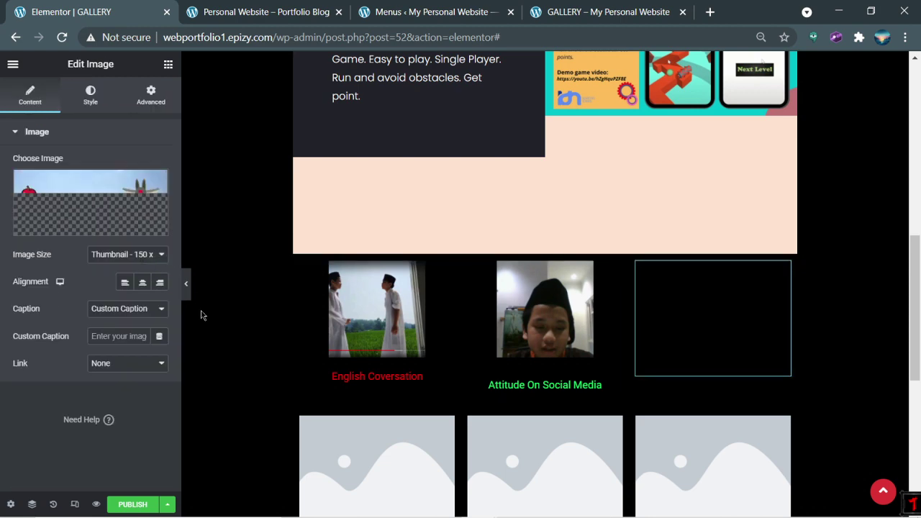
Step: Give the third gallery photo the custom caption 'Catching Fruit'
{"action": "left_click", "coordinate": [131, 334]}
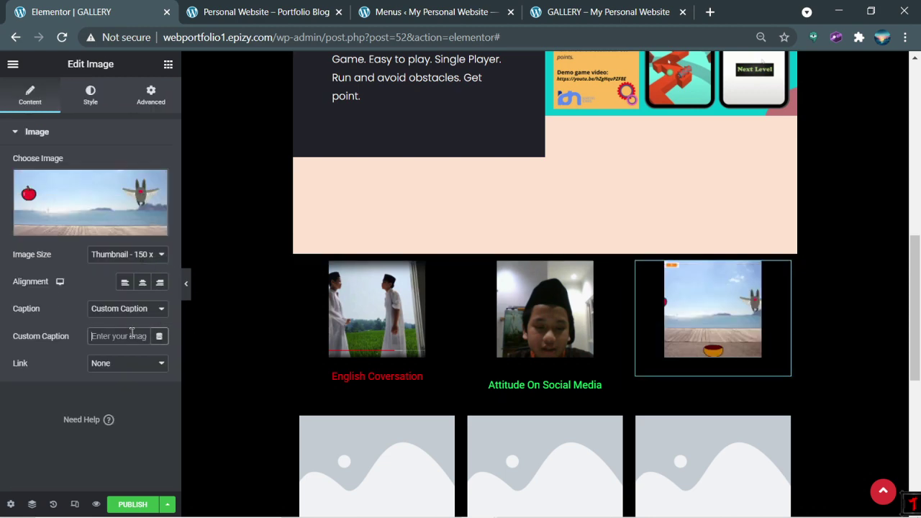
{"action": "type", "text": "Cathing"}
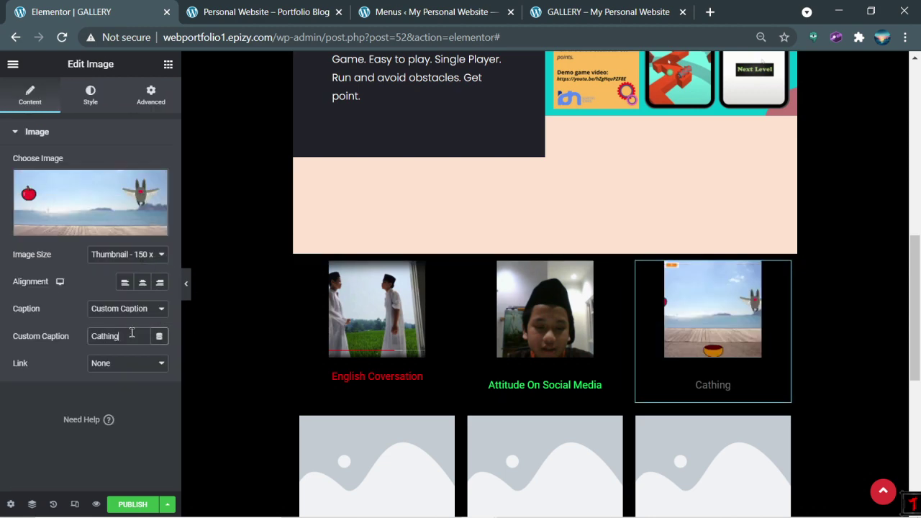
{"action": "double_click", "coordinate": [131, 333]}
{"action": "type", "text": "Catch"}
{"action": "key", "text": "BackSpace"}
{"action": "key", "text": "BackSpace"}
{"action": "type", "text": "v"}
{"action": "key", "text": "BackSpace"}
{"action": "type", "text": "ching Fruit"}
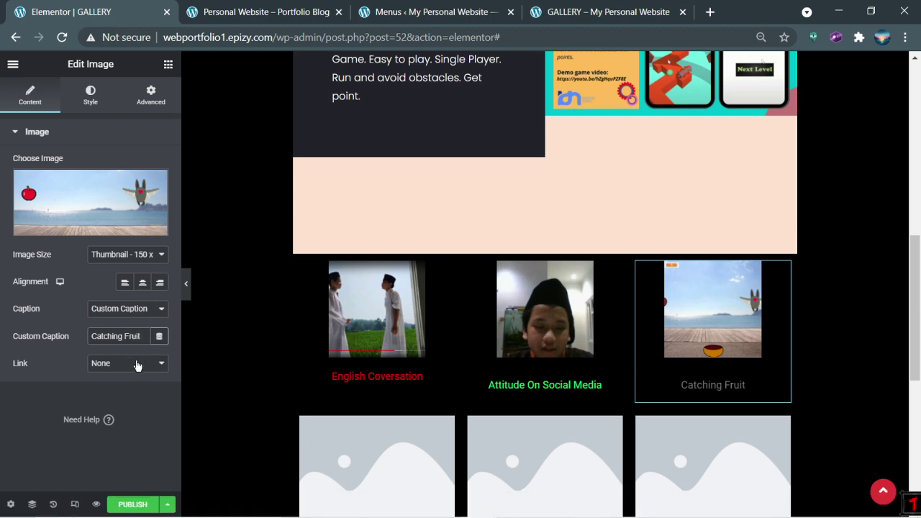
Step: Make the Catching Fruit caption text bright blue (#4206FF)
{"action": "left_click", "coordinate": [89, 98]}
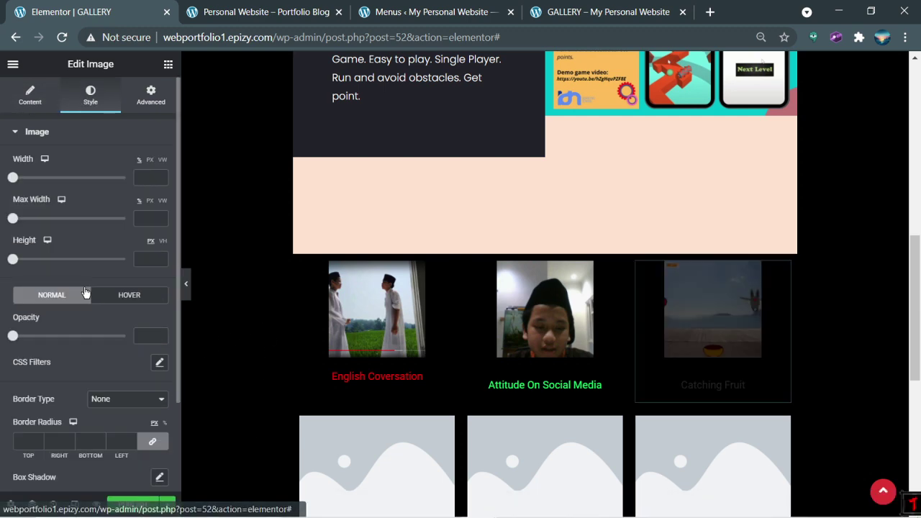
{"action": "scroll", "coordinate": [95, 346], "scroll_direction": "down", "scroll_amount": 2}
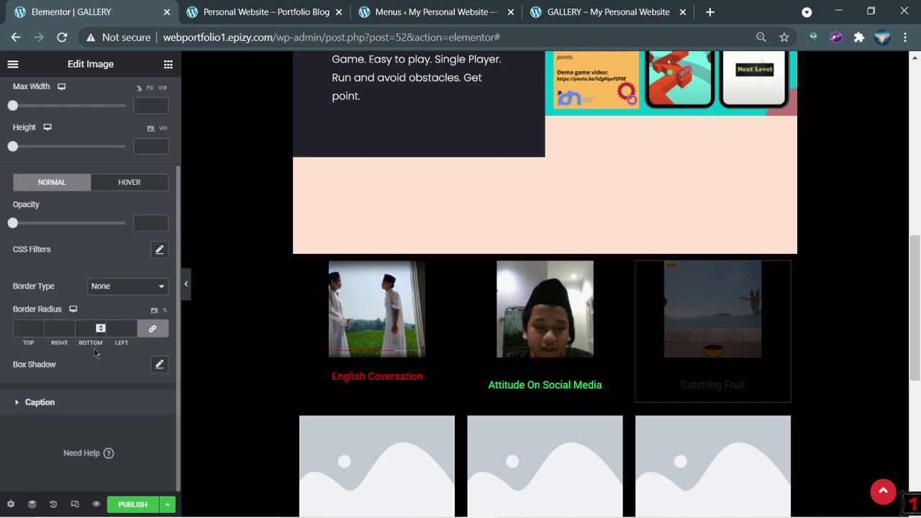
{"action": "left_click", "coordinate": [87, 408]}
{"action": "left_click", "coordinate": [159, 223]}
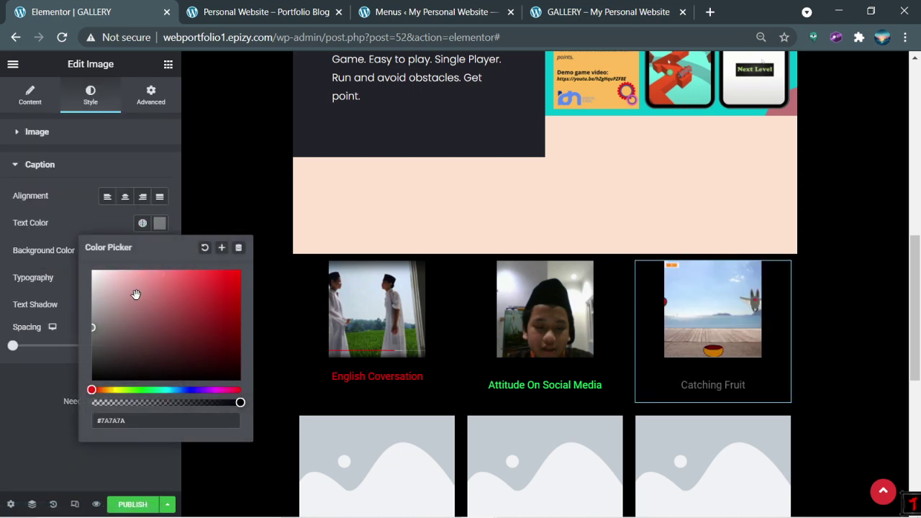
{"action": "left_click", "coordinate": [234, 331]}
{"action": "left_click", "coordinate": [197, 390]}
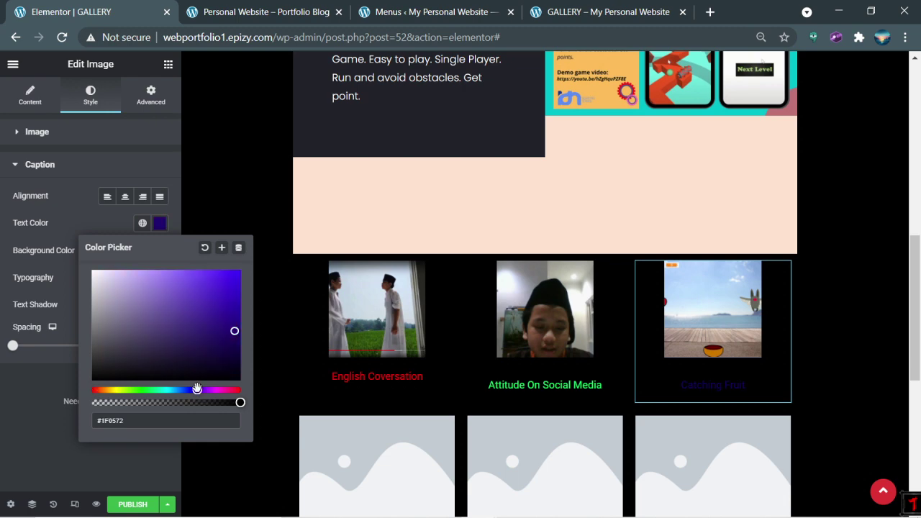
{"action": "left_click_drag", "start_coordinate": [218, 276], "coordinate": [239, 264]}
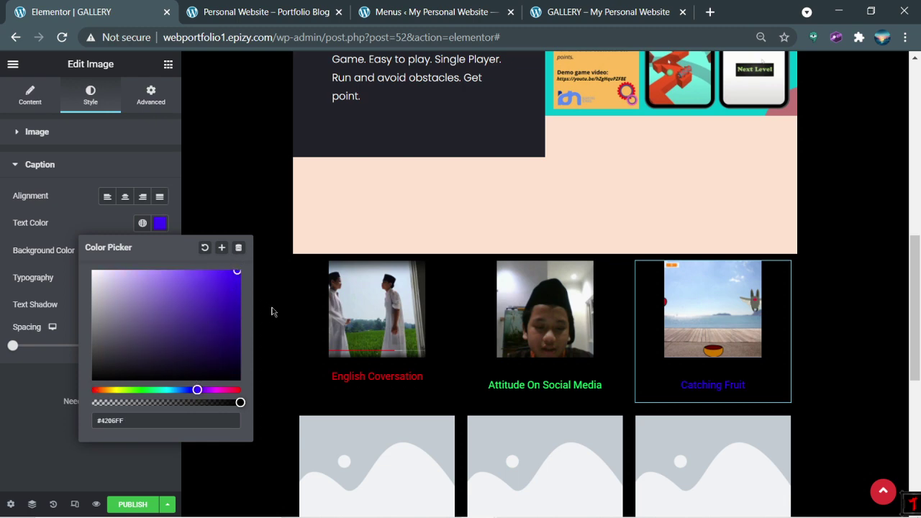
{"action": "left_click", "coordinate": [251, 206]}
{"action": "scroll", "coordinate": [319, 329], "scroll_direction": "down", "scroll_amount": 2}
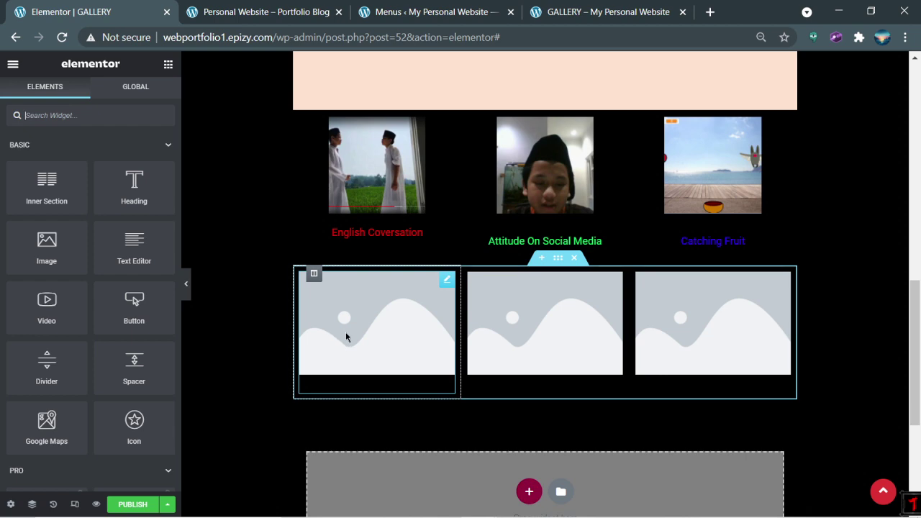
Step: Upload Screenshot (65) and insert it into the first image of the gallery's second row
{"action": "left_click", "coordinate": [356, 329]}
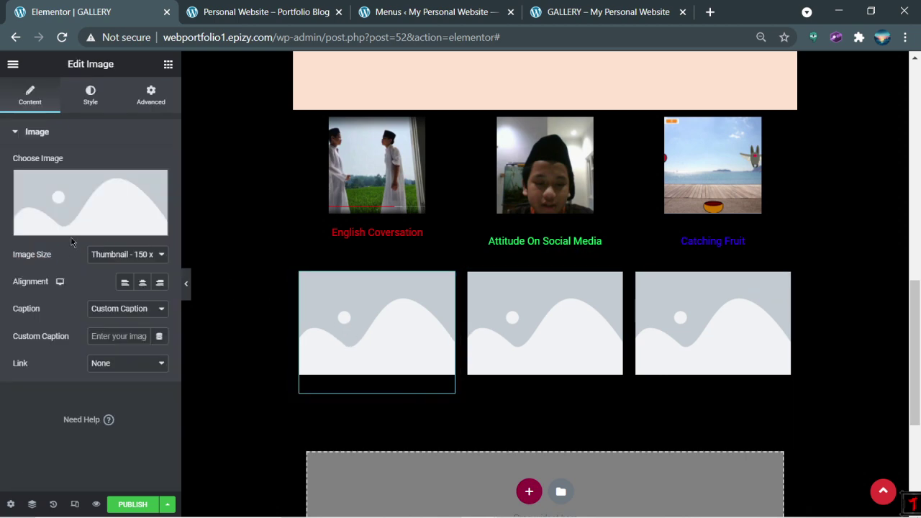
{"action": "left_click", "coordinate": [65, 232]}
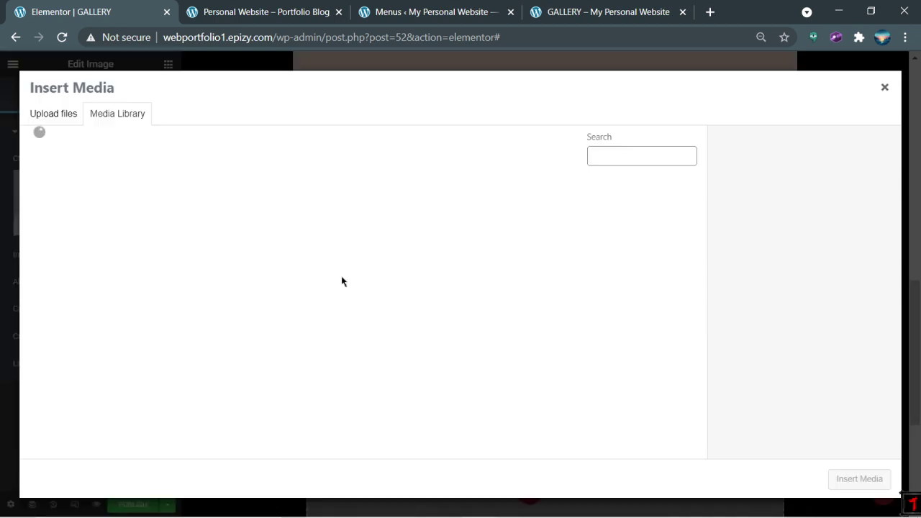
{"action": "left_click", "coordinate": [51, 116]}
{"action": "left_click", "coordinate": [447, 294]}
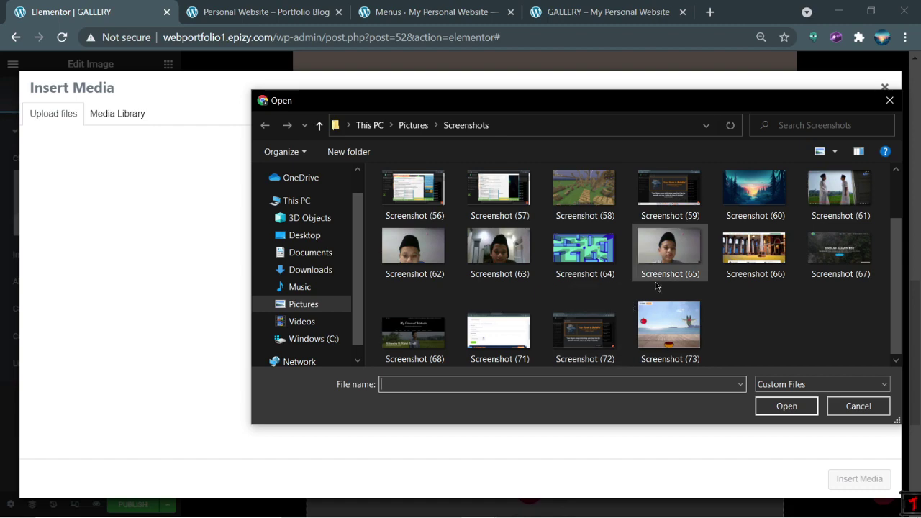
{"action": "double_click", "coordinate": [670, 252]}
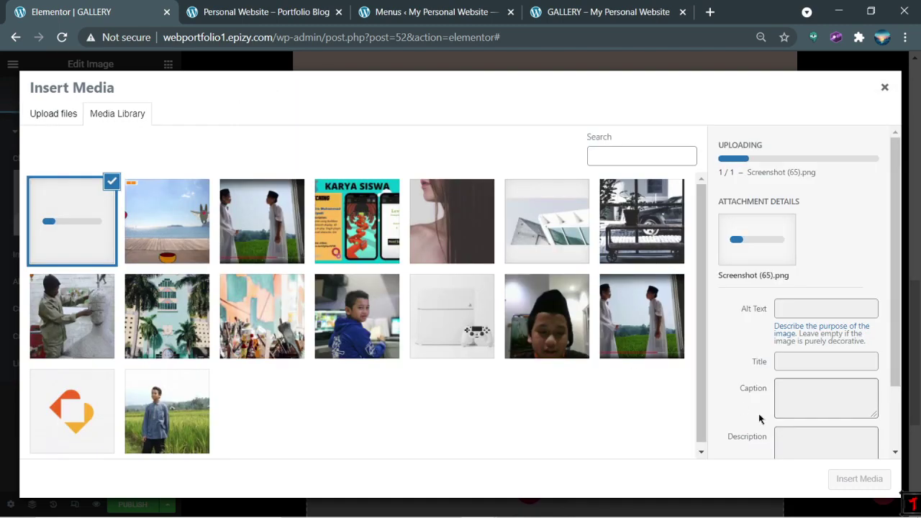
{"action": "left_click", "coordinate": [695, 6]}
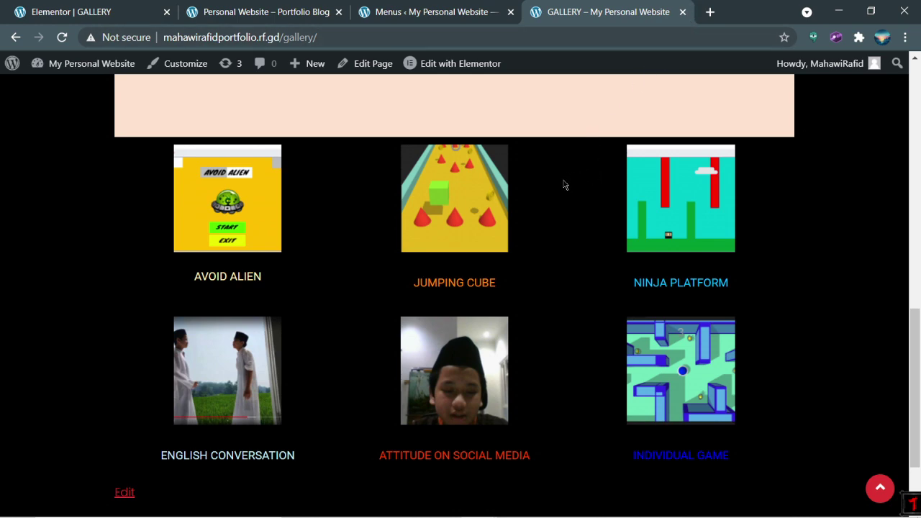
{"action": "left_click", "coordinate": [59, 10]}
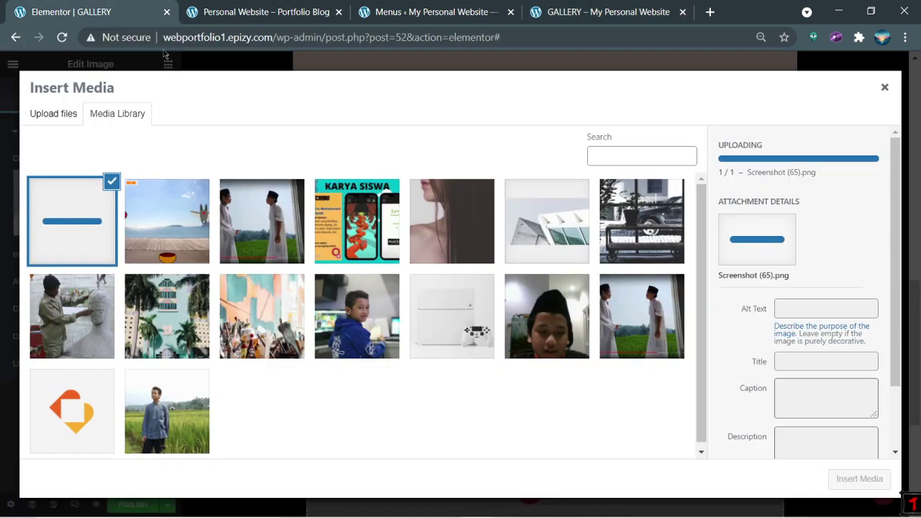
{"action": "left_click", "coordinate": [861, 479]}
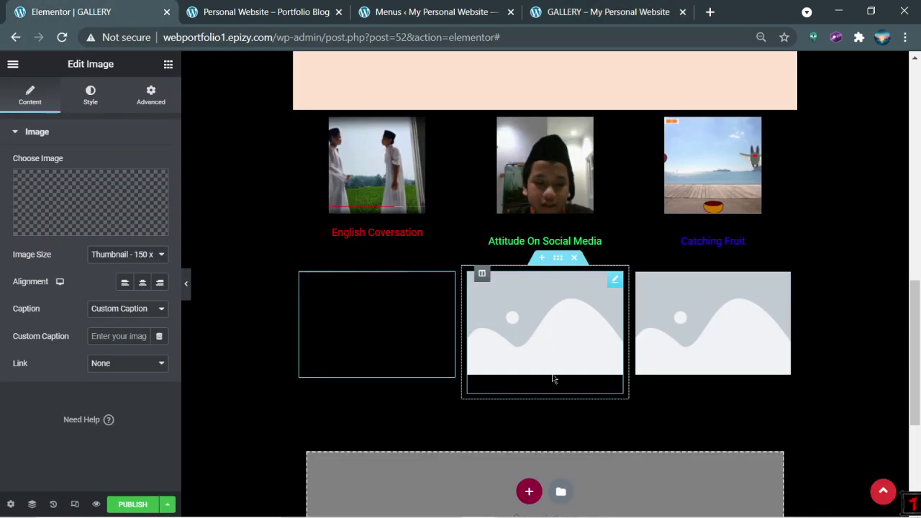
Step: Caption the second-row photo 'Macam-Macam Dosa Syirik'
{"action": "left_click", "coordinate": [125, 336]}
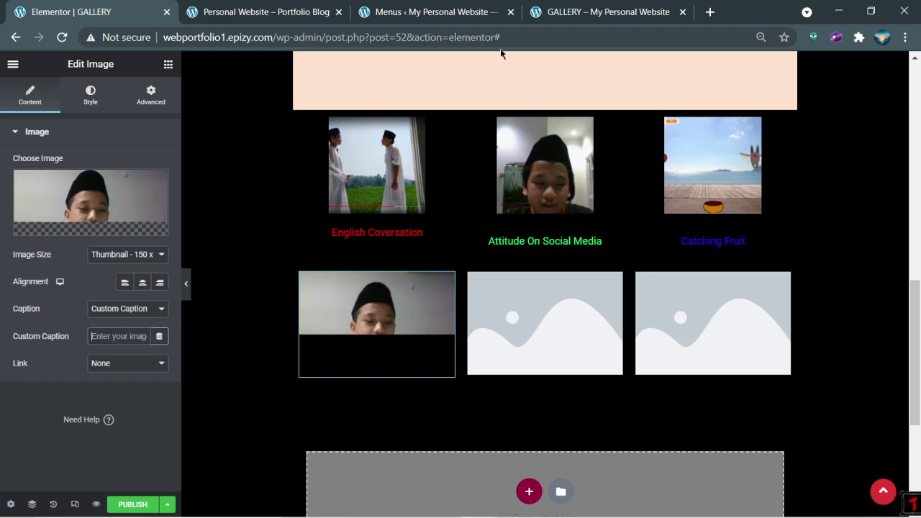
{"action": "left_click", "coordinate": [536, 7]}
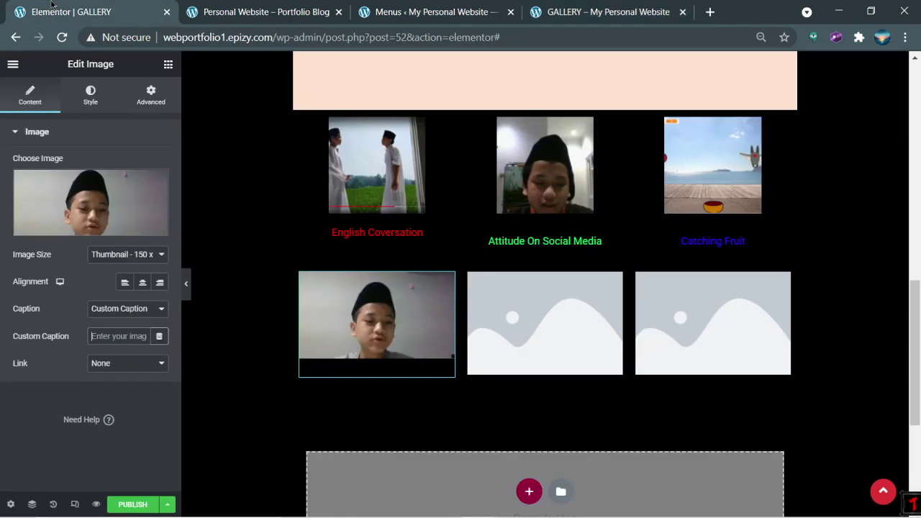
{"action": "left_click", "coordinate": [71, 11]}
{"action": "type", "text": "ADab"}
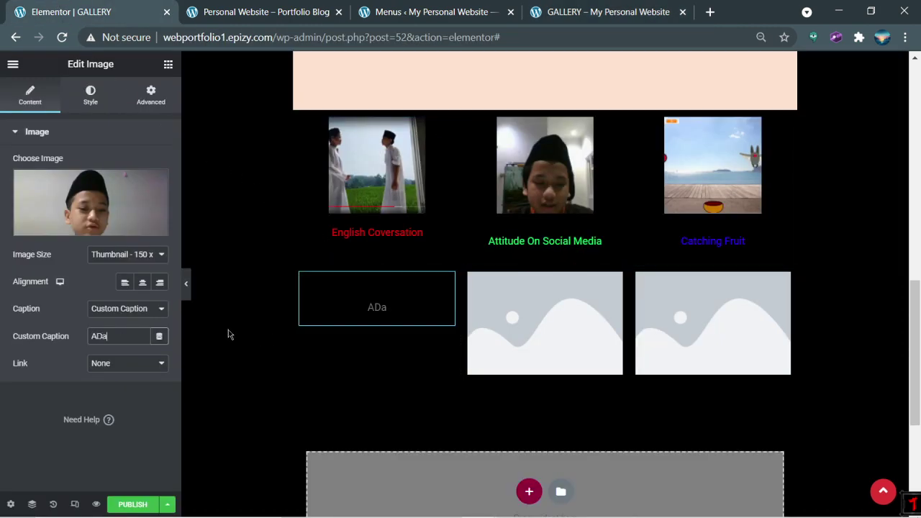
{"action": "key", "text": "BackSpace"}
{"action": "key", "text": "BackSpace"}
{"action": "key", "text": "BackSpace"}
{"action": "key", "text": "BackSpace"}
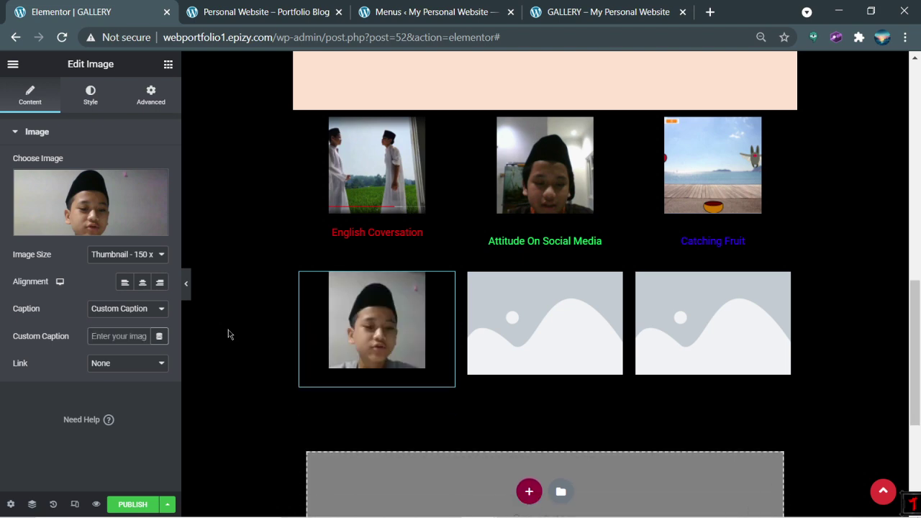
{"action": "type", "text": "Hukum "}
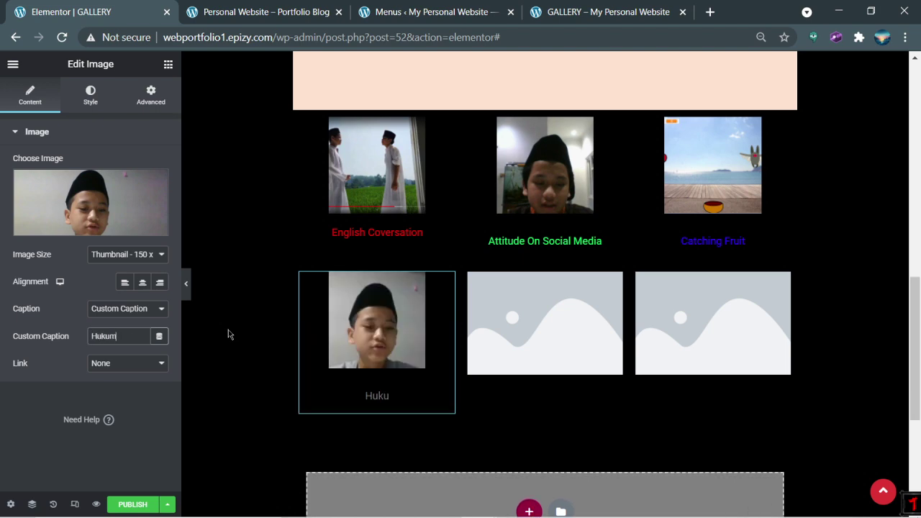
{"action": "type", "text": "Nun Su"}
{"action": "key", "text": "ctrl+a"}
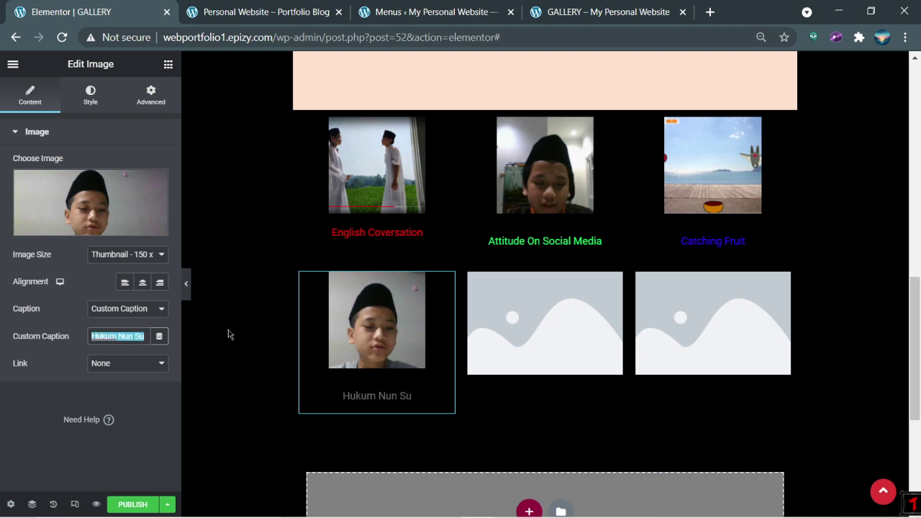
{"action": "type", "text": "Macam"}
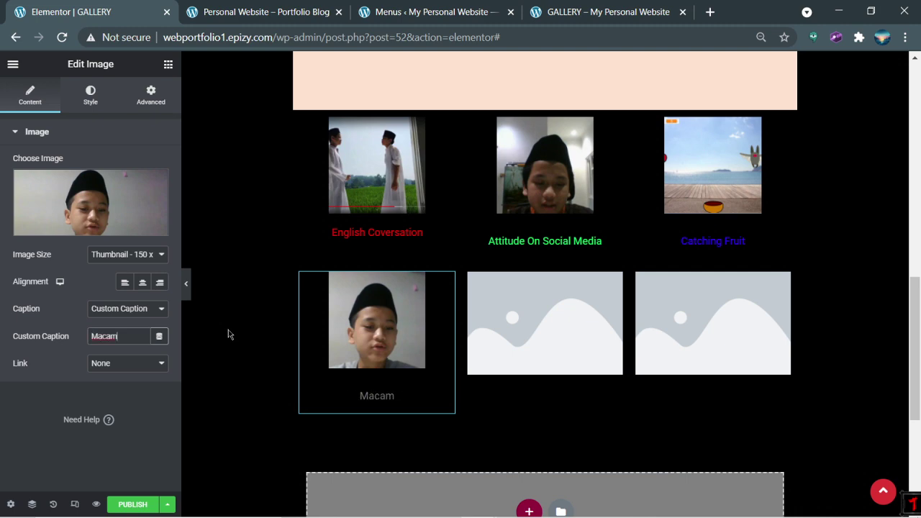
{"action": "type", "text": "-Macam"}
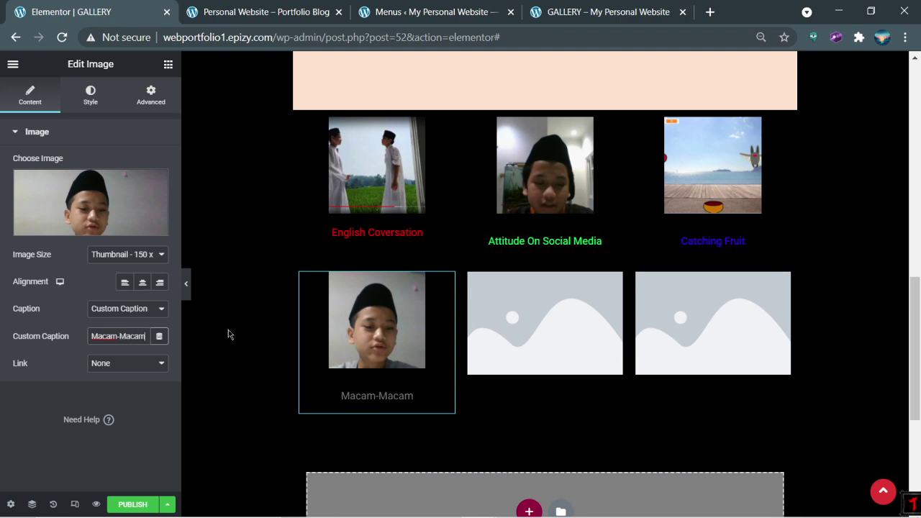
{"action": "type", "text": " dosa"}
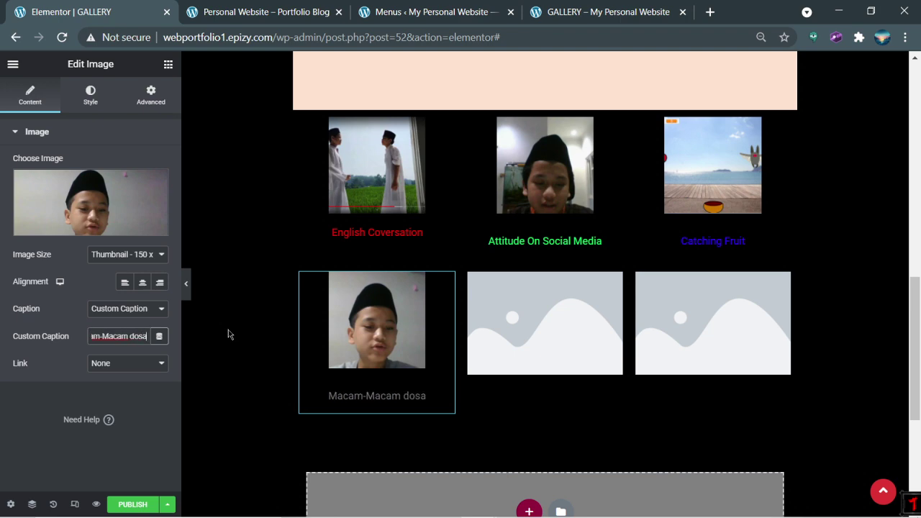
{"action": "key", "text": "BackSpace"}
{"action": "key", "text": "BackSpace"}
{"action": "key", "text": "BackSpace"}
{"action": "key", "text": "BackSpace"}
{"action": "type", "text": "D"}
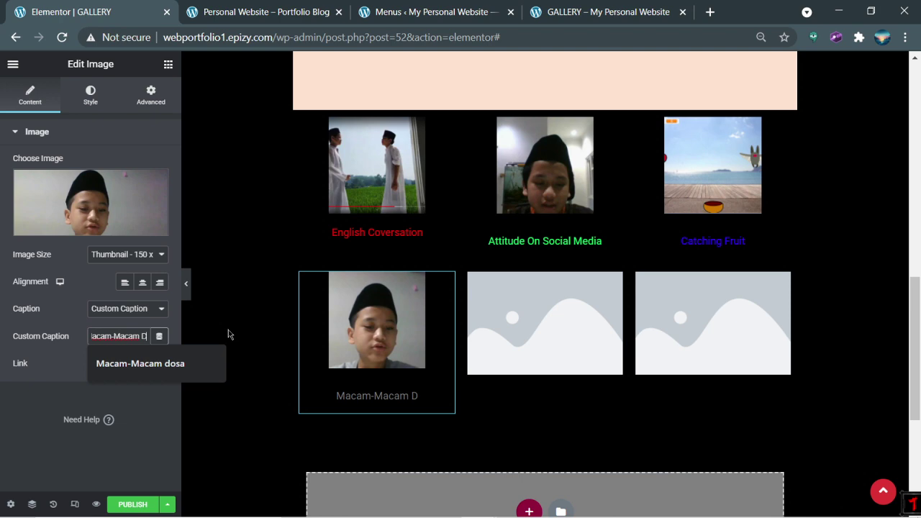
{"action": "type", "text": "osa Syirik"}
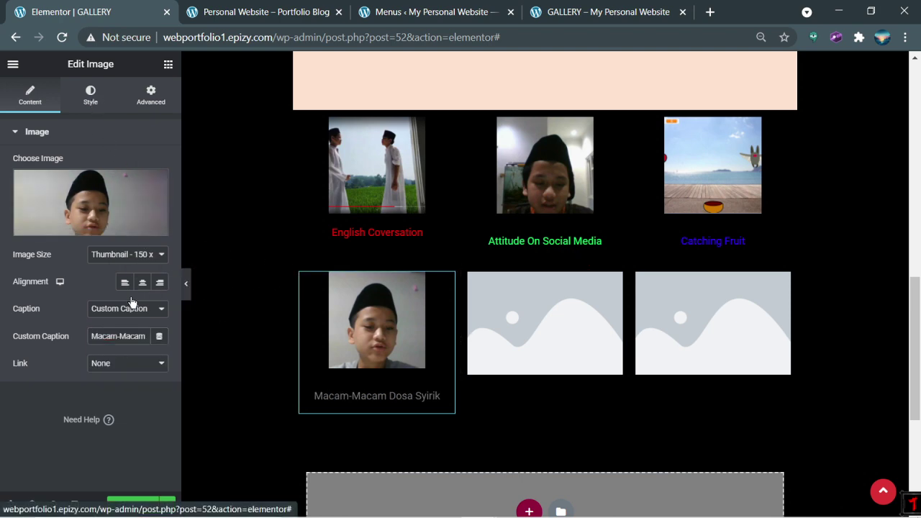
Step: Make the Macam-Macam Dosa Syirik caption text cyan (#51DAD8)
{"action": "left_click", "coordinate": [90, 95]}
{"action": "scroll", "coordinate": [77, 416], "scroll_direction": "down", "scroll_amount": 2}
{"action": "left_click", "coordinate": [64, 401]}
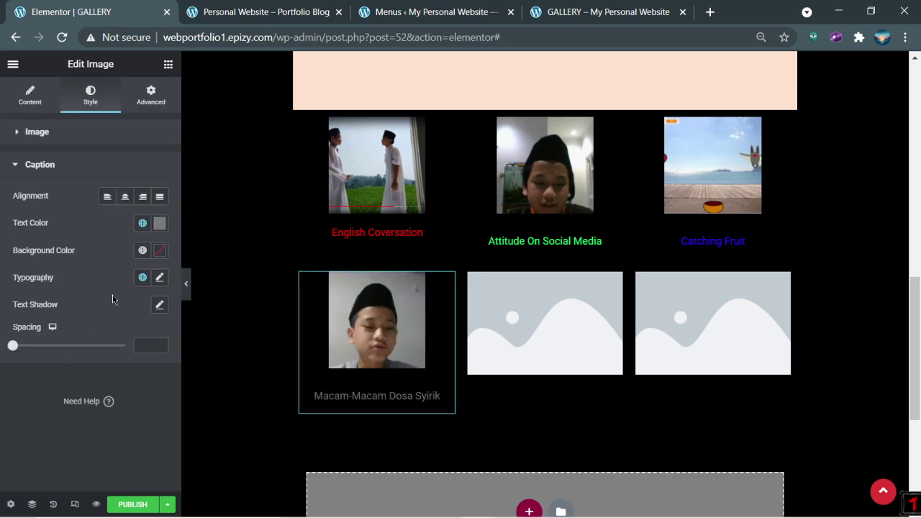
{"action": "left_click", "coordinate": [159, 223]}
{"action": "left_click", "coordinate": [208, 318]}
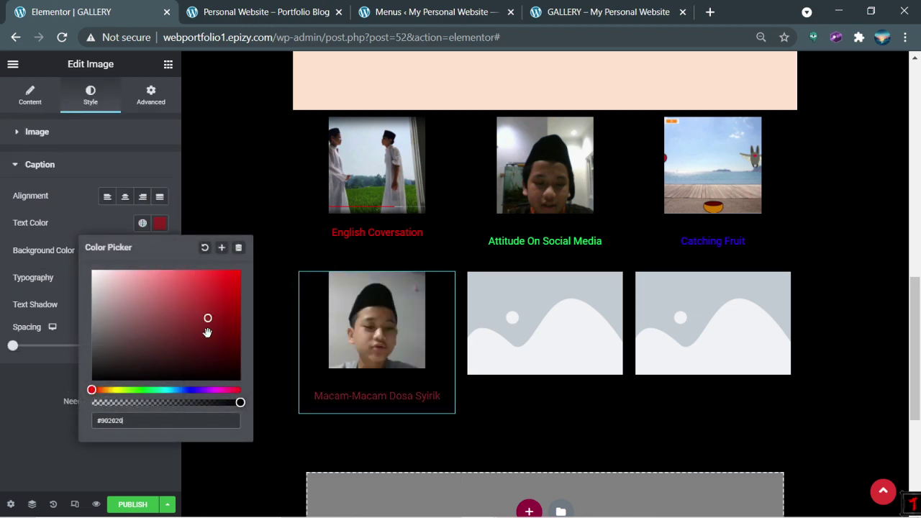
{"action": "left_click", "coordinate": [159, 391]}
{"action": "left_click_drag", "start_coordinate": [158, 390], "coordinate": [138, 390]}
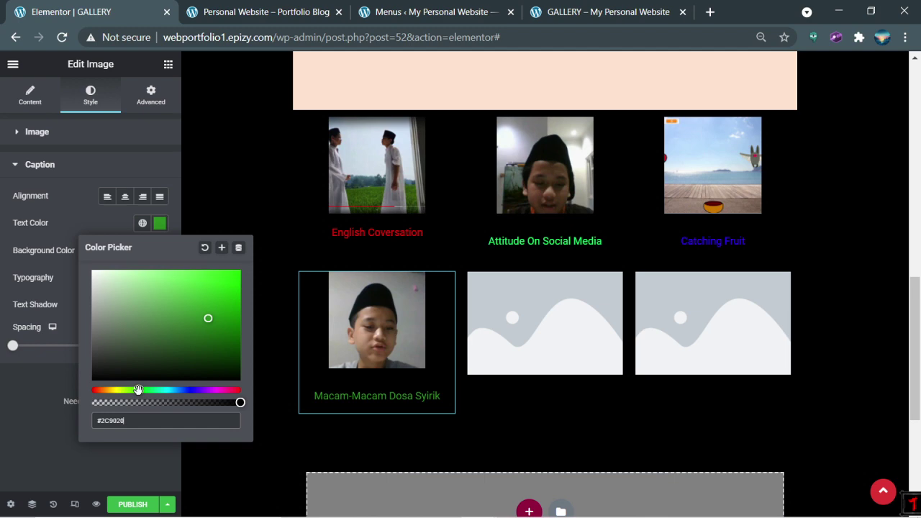
{"action": "mouse_move", "coordinate": [204, 305]}
{"action": "left_mouse_down"}
{"action": "mouse_move", "coordinate": [209, 294]}
{"action": "mouse_move", "coordinate": [185, 287]}
{"action": "left_mouse_up"}
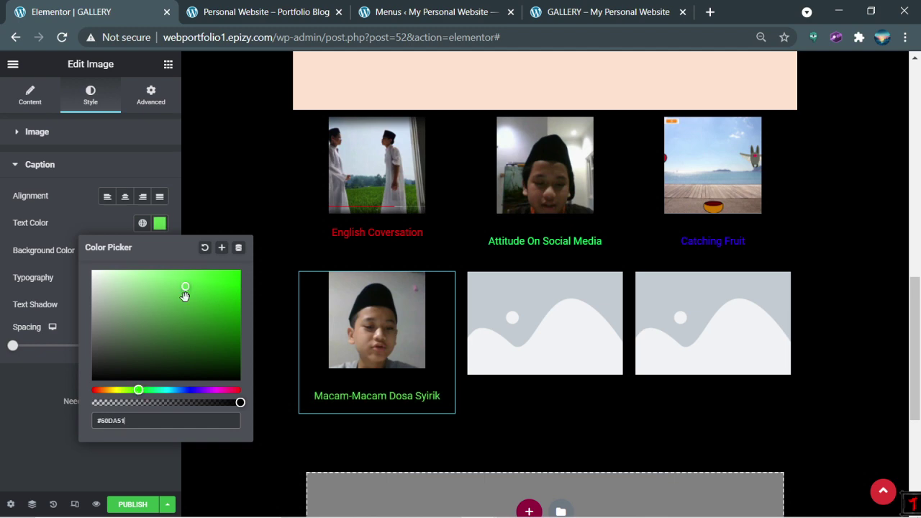
{"action": "left_click", "coordinate": [166, 390]}
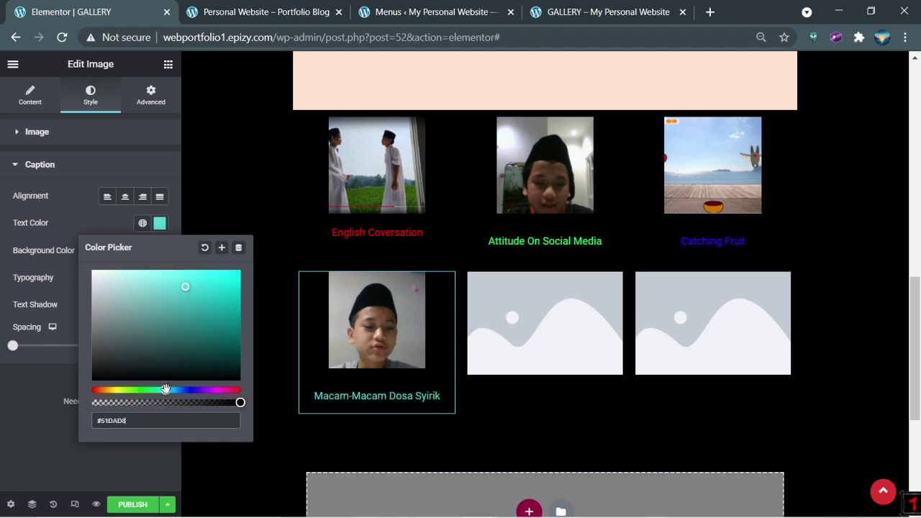
{"action": "left_click", "coordinate": [273, 466]}
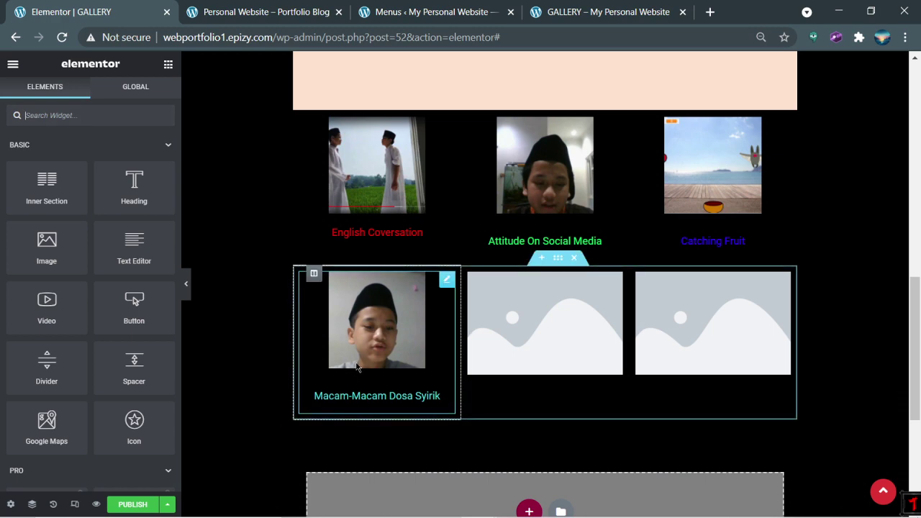
Step: Replace the top-row middle photo's Custom Caption with 'Adab Bermedia Sosial'
{"action": "left_click", "coordinate": [511, 243]}
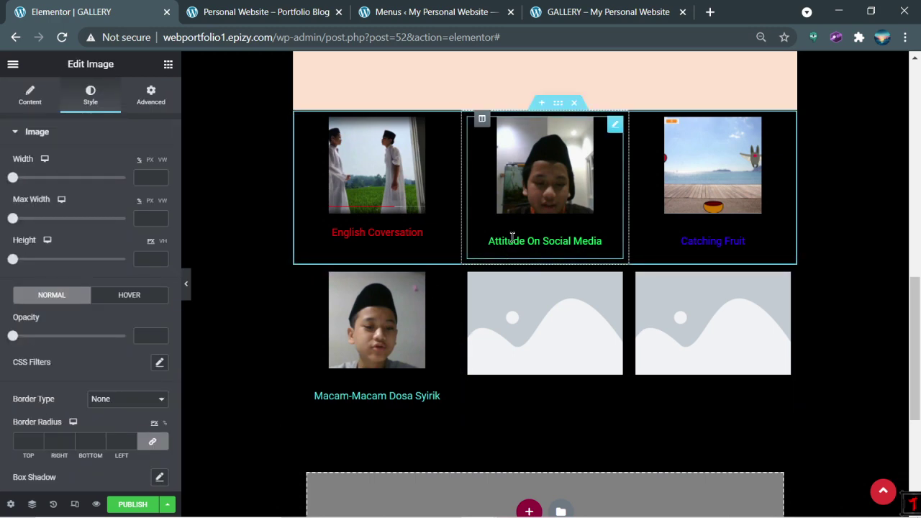
{"action": "left_click", "coordinate": [30, 94]}
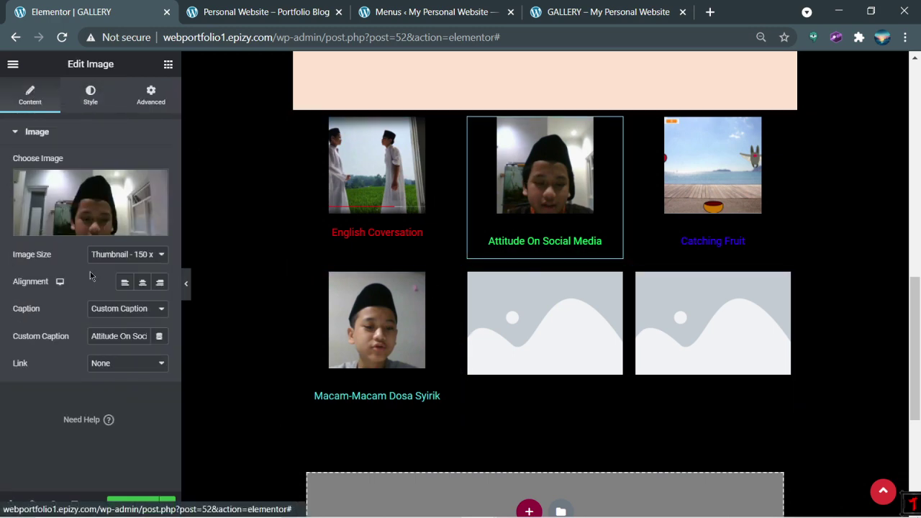
{"action": "double_click", "coordinate": [110, 335]}
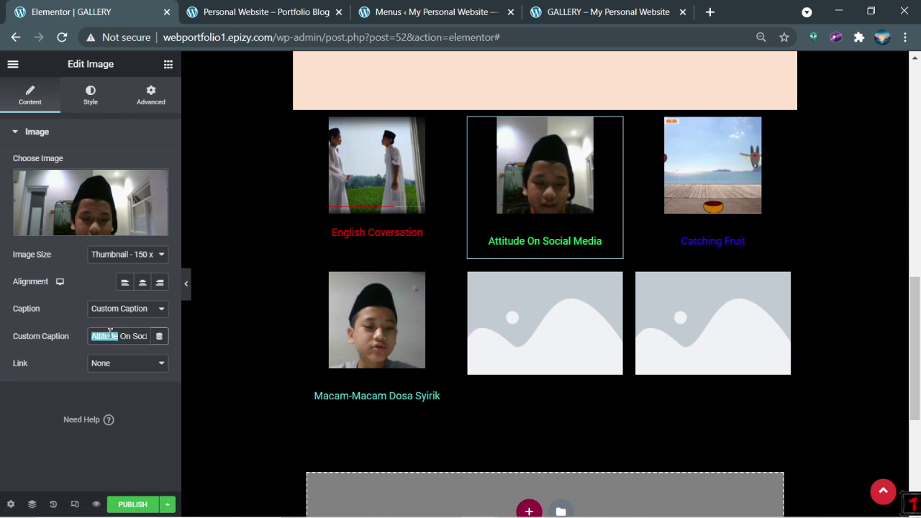
{"action": "key", "text": "ctrl+a"}
{"action": "type", "text": "ADab"}
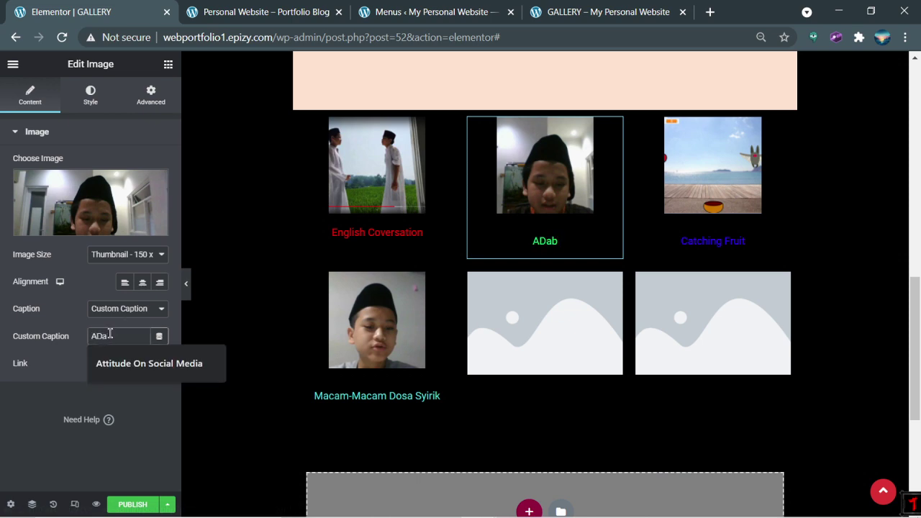
{"action": "key", "text": "BackSpace"}
{"action": "key", "text": "BackSpace"}
{"action": "key", "text": "BackSpace"}
{"action": "type", "text": "dab bermed"}
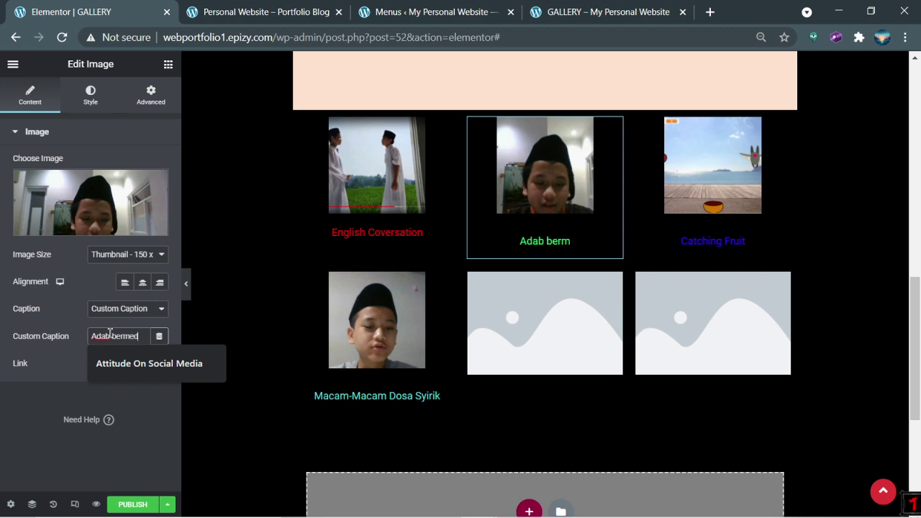
{"action": "type", "text": "ia"}
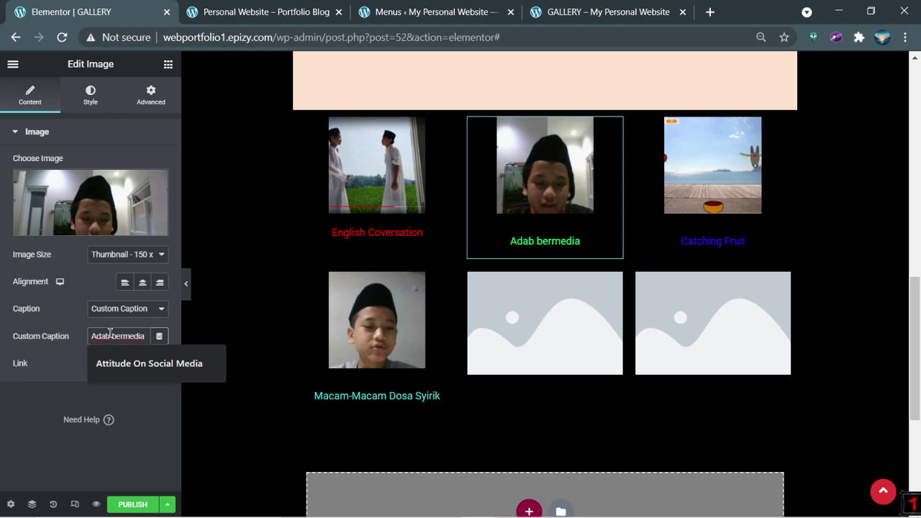
{"action": "type", "text": " Sosial"}
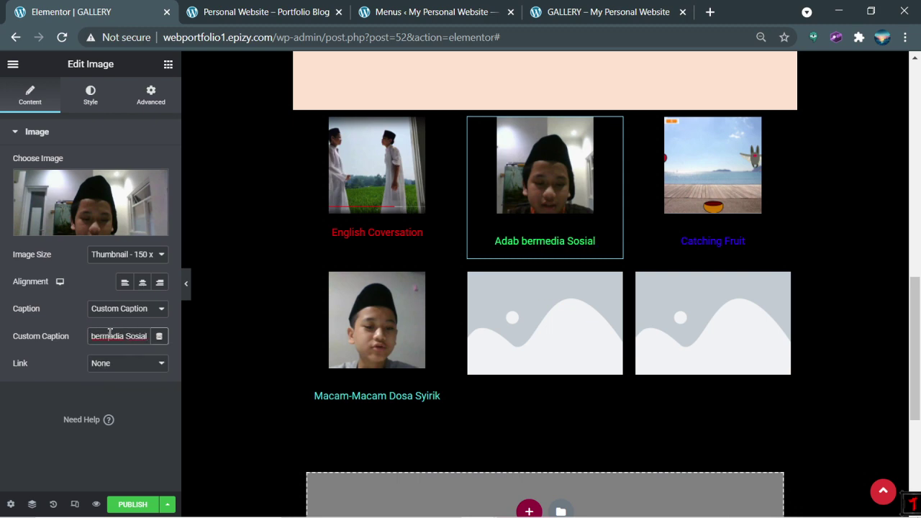
{"action": "key", "text": "BackSpace"}
{"action": "type", "text": "B"}
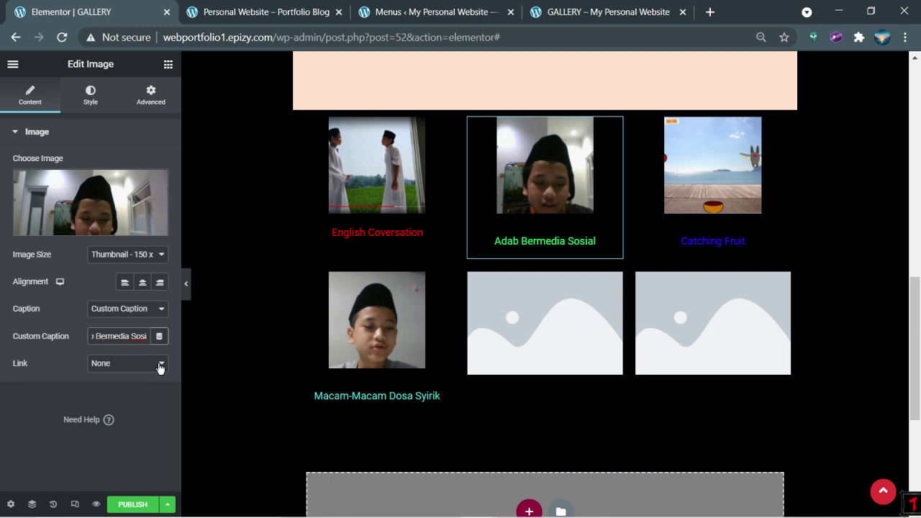
{"action": "left_click", "coordinate": [278, 339]}
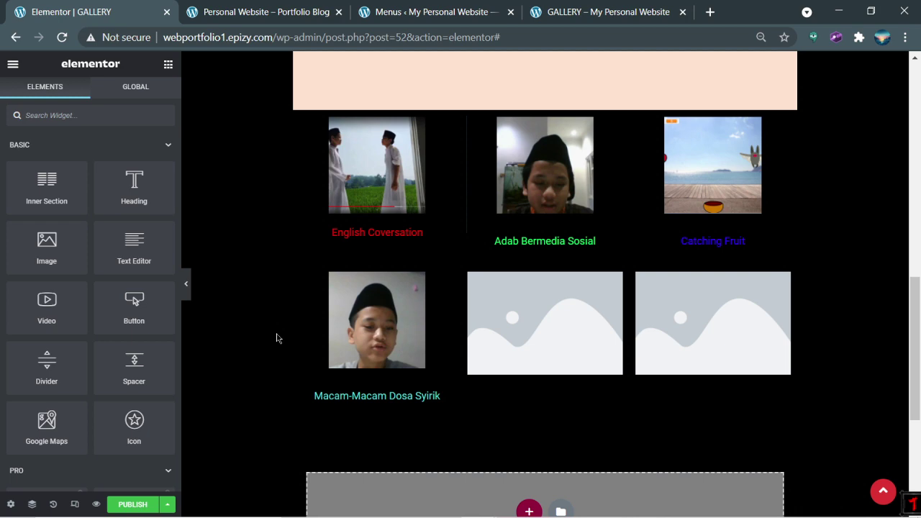
Step: Upload Screenshot (64) and insert it into the second-row middle image slot
{"action": "left_click", "coordinate": [500, 336]}
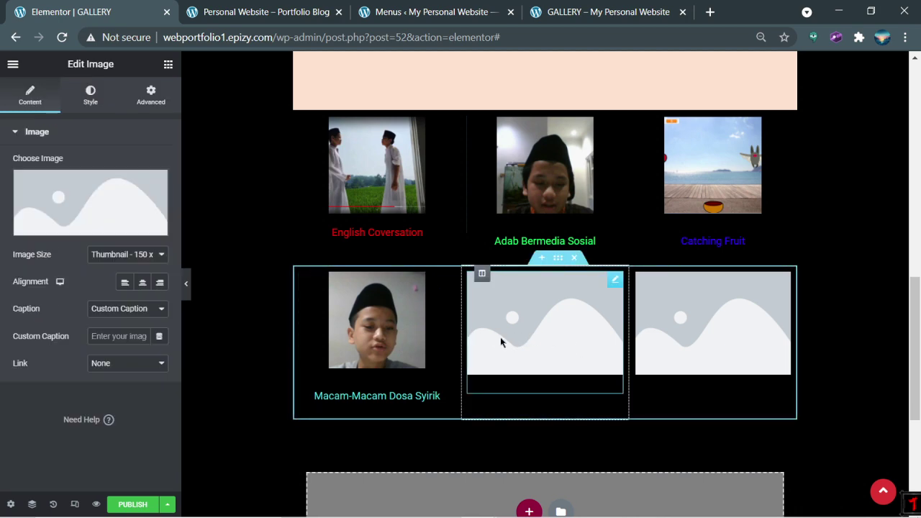
{"action": "left_click", "coordinate": [83, 222]}
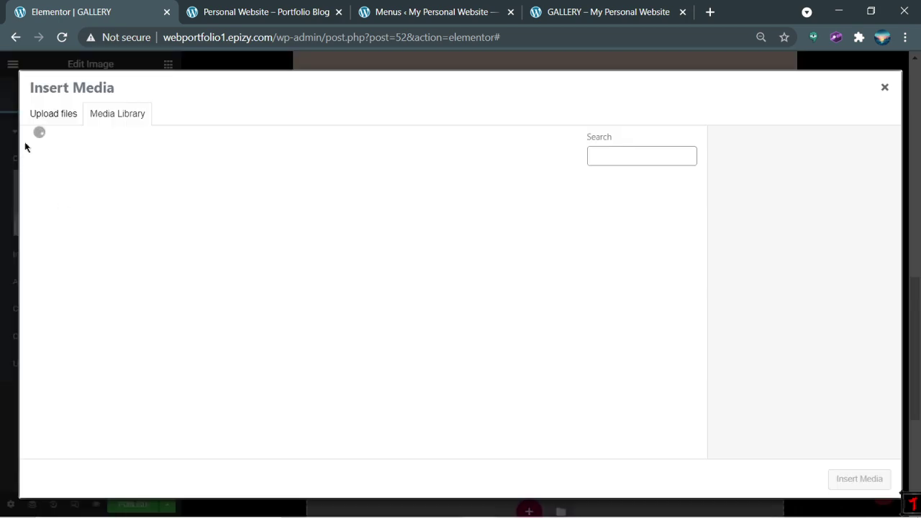
{"action": "left_click", "coordinate": [50, 117]}
{"action": "left_click", "coordinate": [460, 289]}
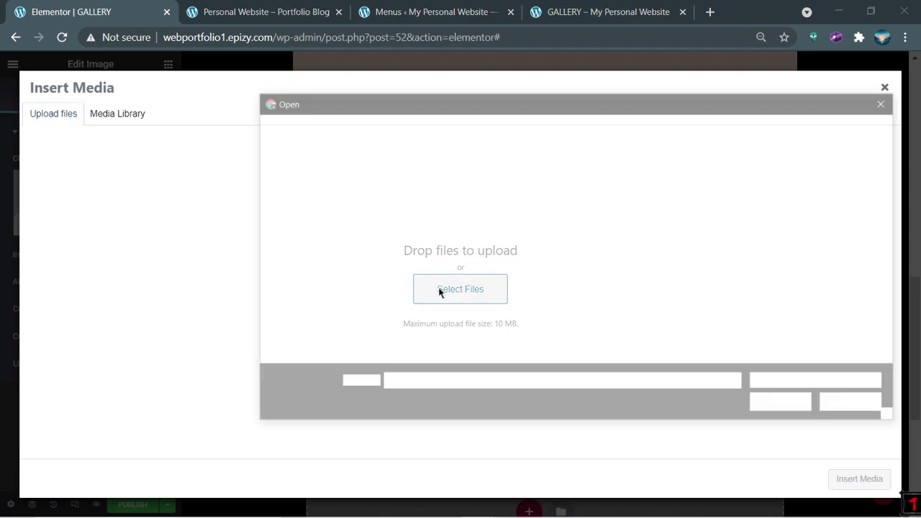
{"action": "double_click", "coordinate": [584, 325]}
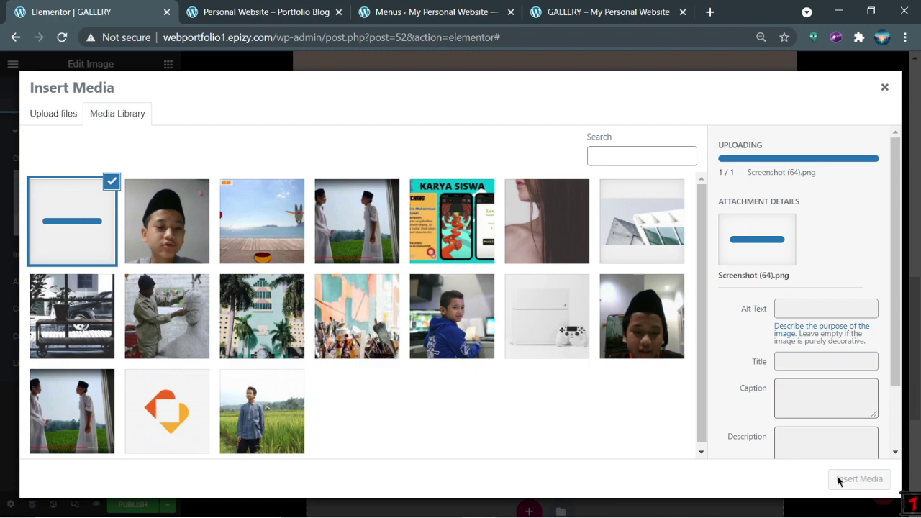
{"action": "left_click", "coordinate": [839, 481]}
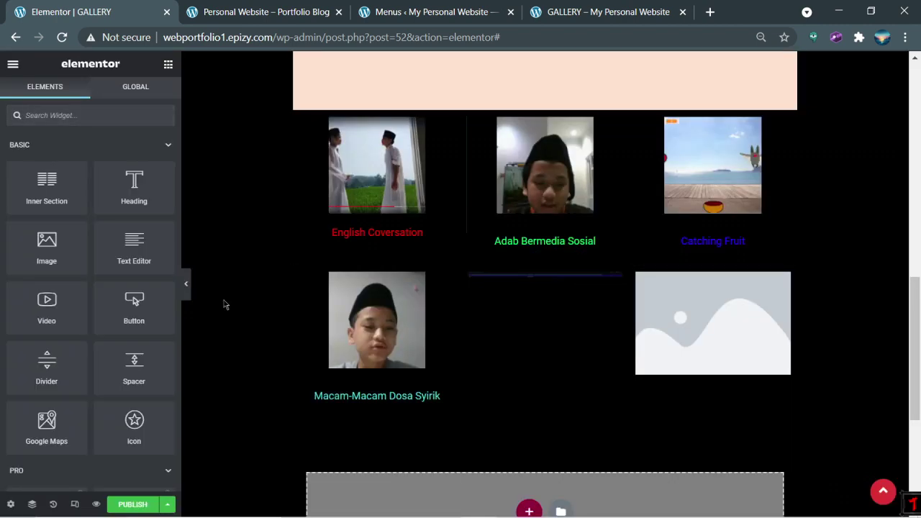
Step: Caption the image 'Individual Game' and set the caption text colour to purple #8F00ED
{"action": "left_click", "coordinate": [523, 350]}
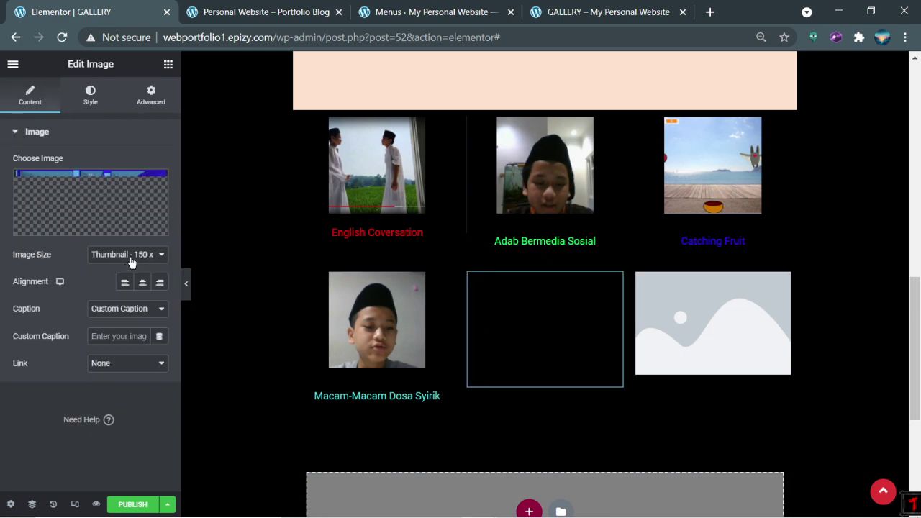
{"action": "left_click", "coordinate": [109, 331]}
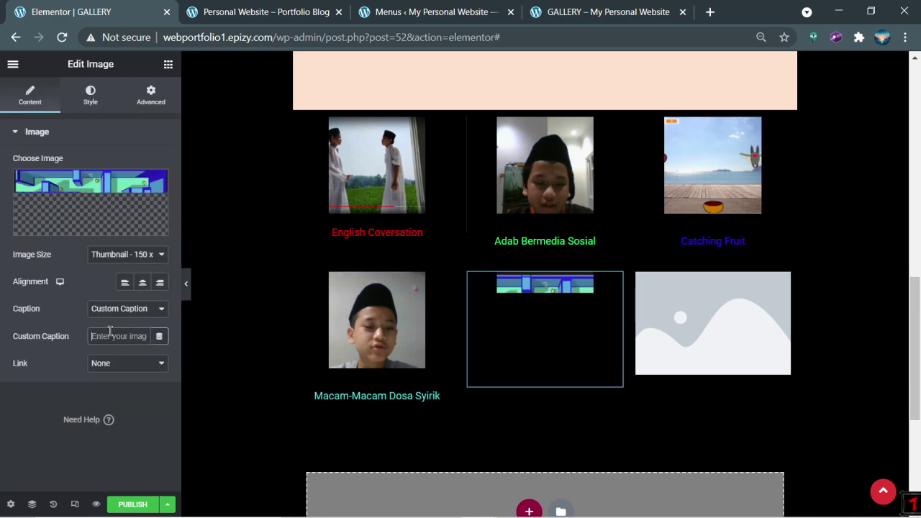
{"action": "type", "text": "Individual Game"}
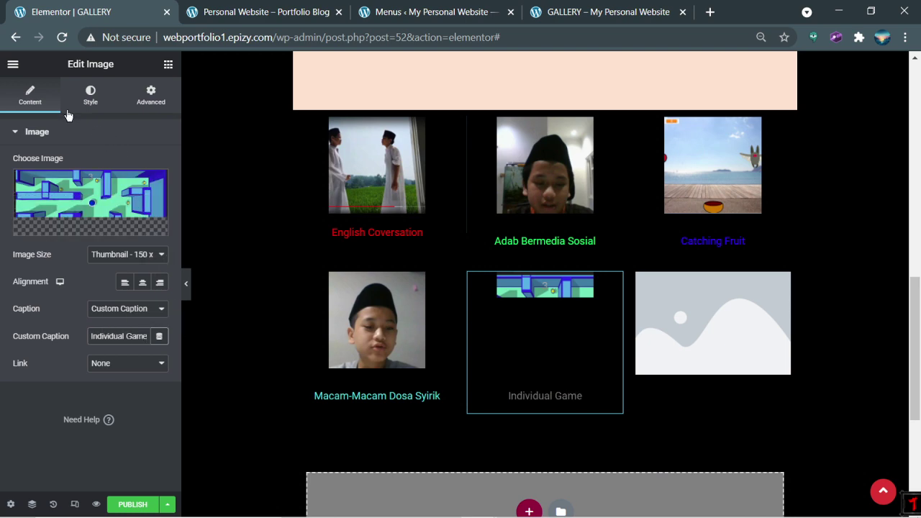
{"action": "left_click", "coordinate": [90, 96]}
{"action": "scroll", "coordinate": [33, 415], "scroll_direction": "down", "scroll_amount": 1}
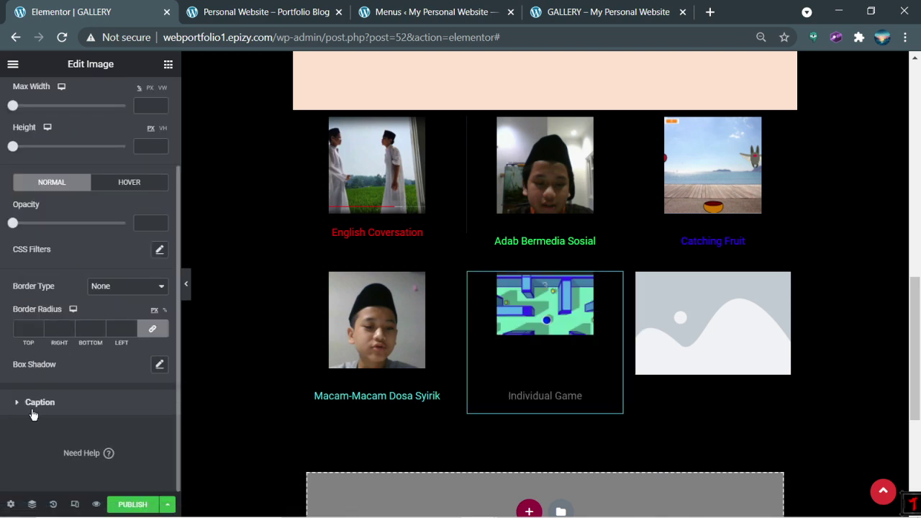
{"action": "left_click", "coordinate": [32, 412]}
{"action": "left_click", "coordinate": [159, 223]}
{"action": "left_click", "coordinate": [196, 315]}
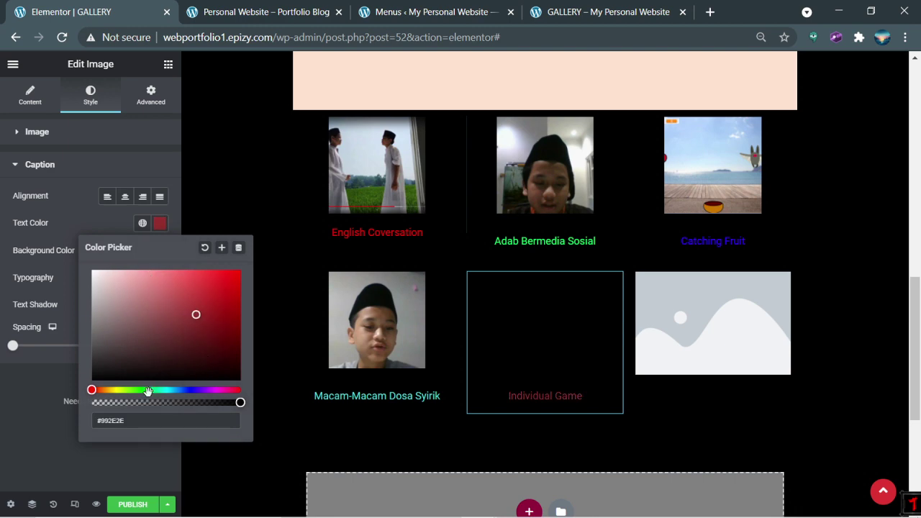
{"action": "left_click", "coordinate": [206, 389]}
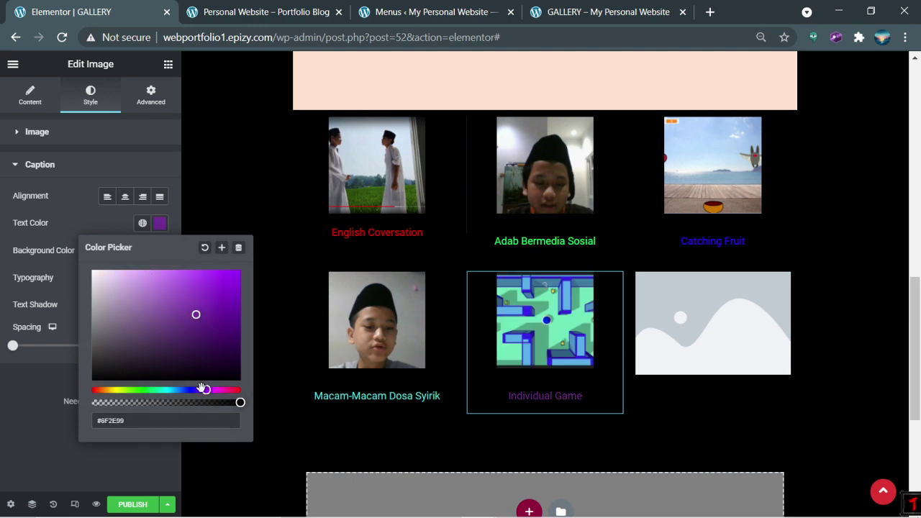
{"action": "left_click_drag", "start_coordinate": [230, 340], "coordinate": [262, 280]}
Step: Open the Insert Media upload screen for the empty third second-row image slot
{"action": "left_click", "coordinate": [711, 336]}
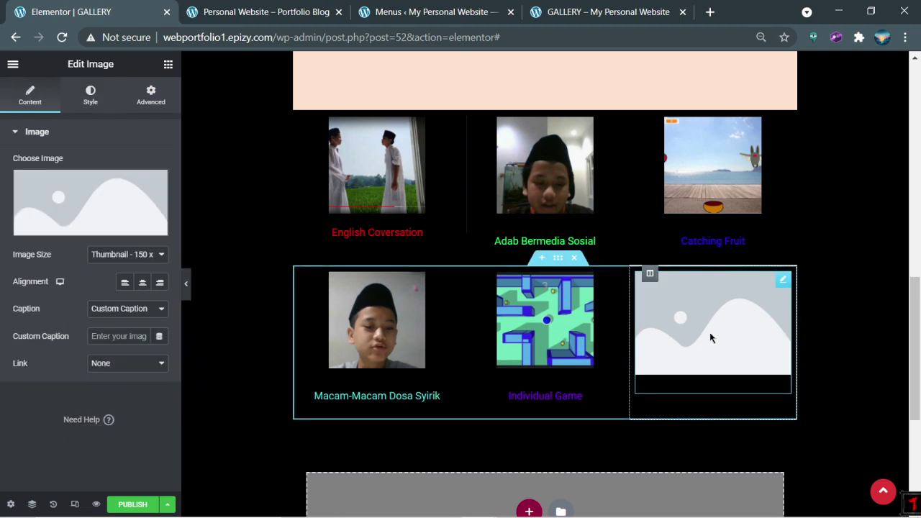
{"action": "left_click", "coordinate": [141, 227]}
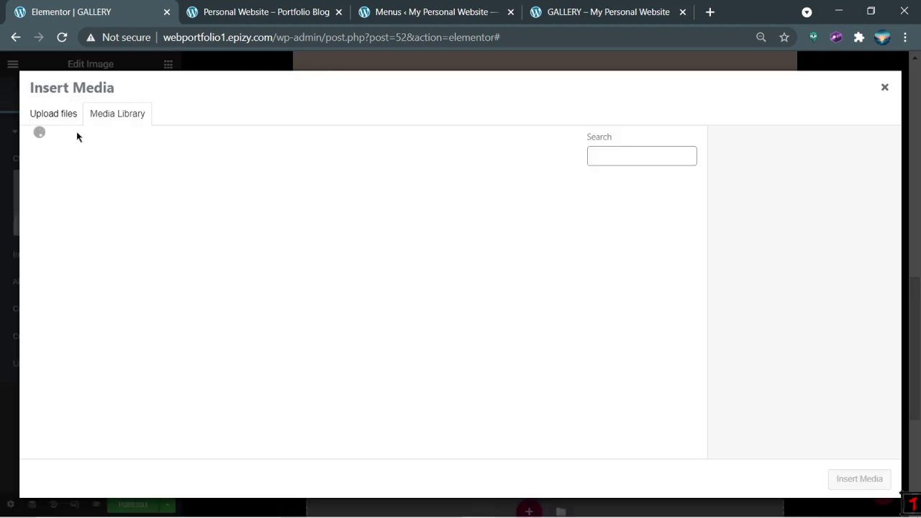
{"action": "left_click", "coordinate": [65, 113]}
{"action": "left_click", "coordinate": [477, 288]}
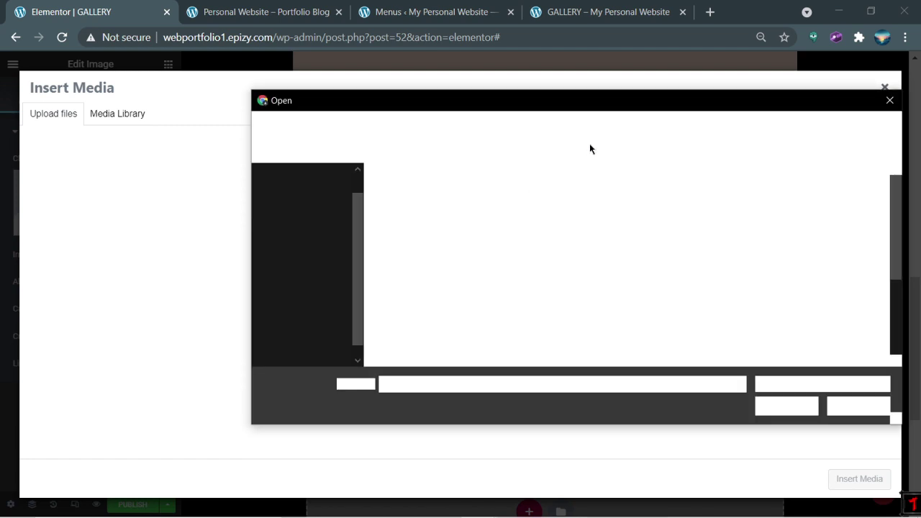
{"action": "scroll", "coordinate": [847, 294], "scroll_direction": "down", "scroll_amount": 1}
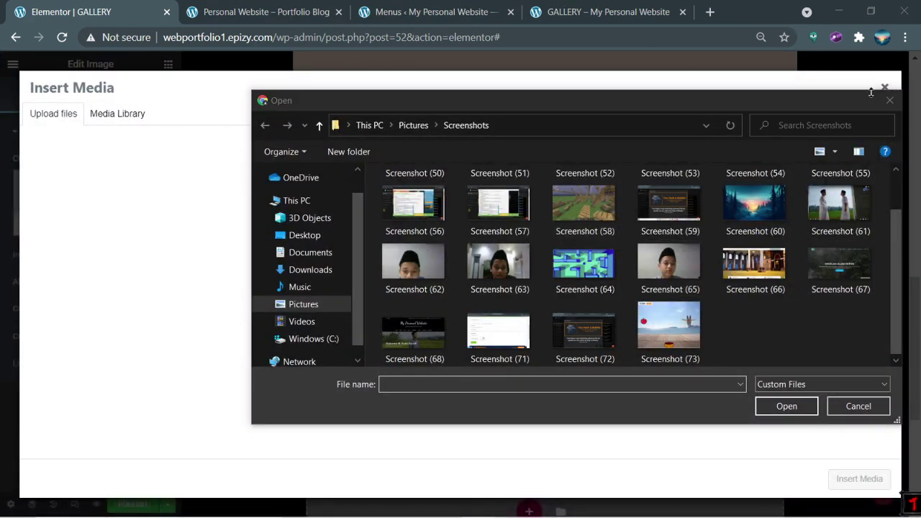
{"action": "left_click", "coordinate": [641, 8]}
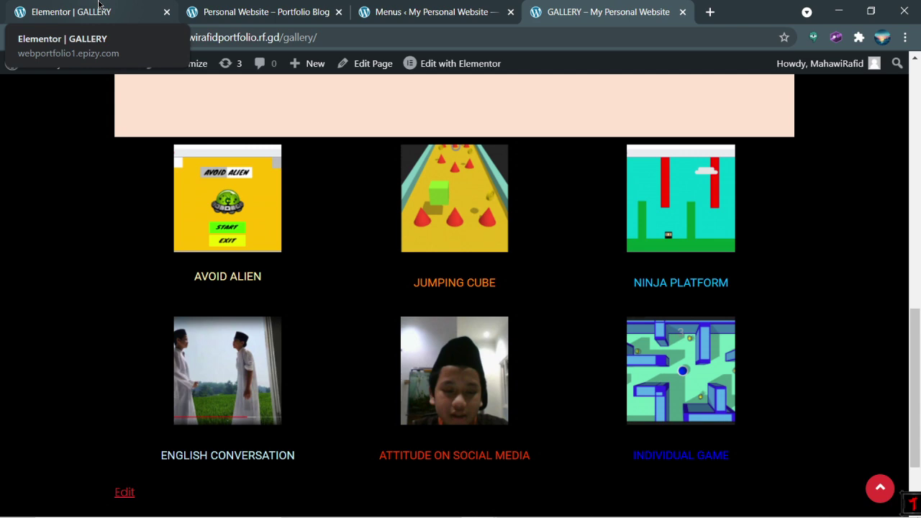
{"action": "left_click", "coordinate": [99, 5]}
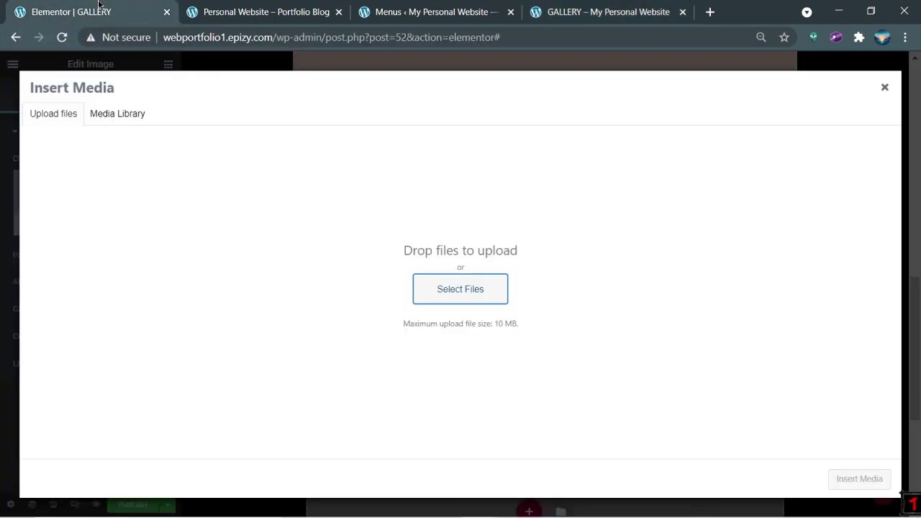
{"action": "left_click", "coordinate": [885, 89]}
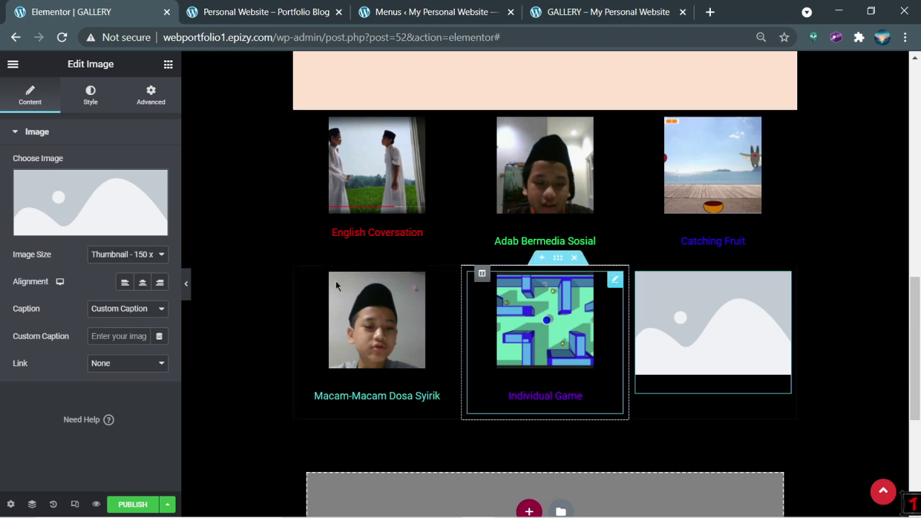
{"action": "left_click", "coordinate": [118, 229]}
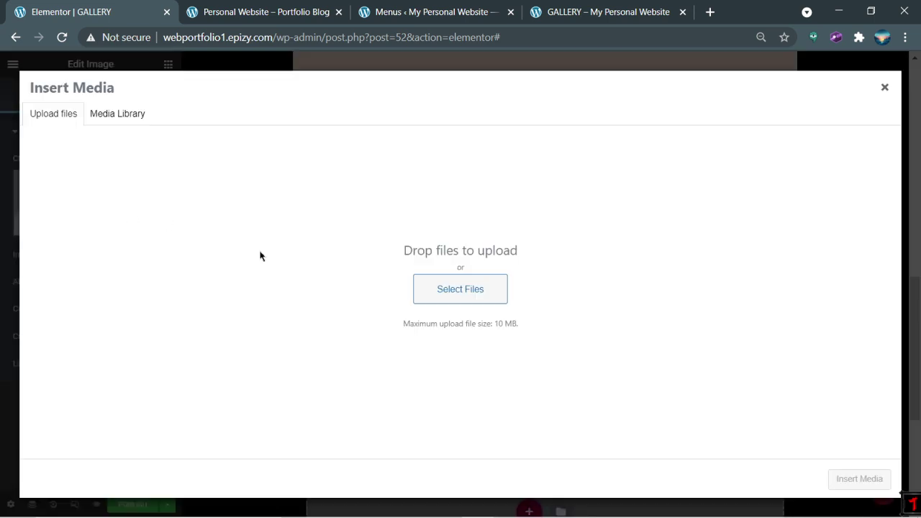
Step: Upload 'Thumbnail Describing family' from Downloads and insert it into the third slot
{"action": "left_click", "coordinate": [437, 285]}
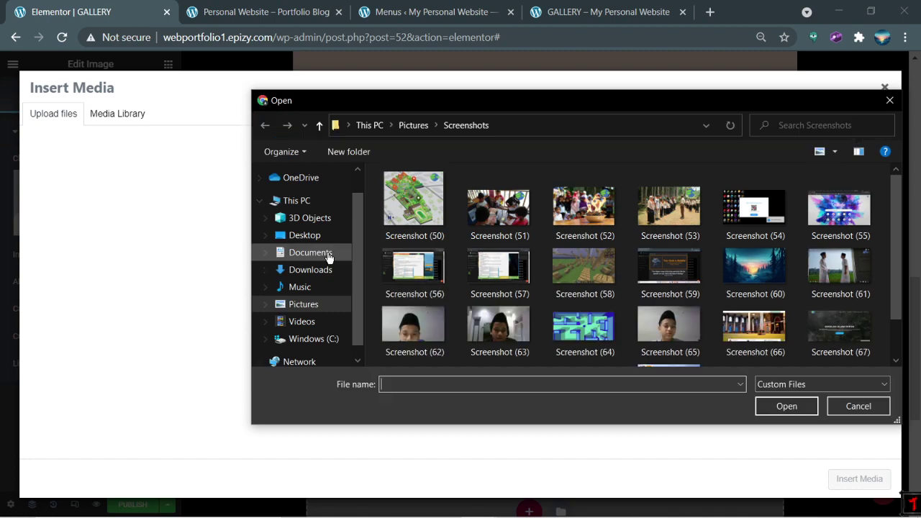
{"action": "left_click", "coordinate": [326, 256]}
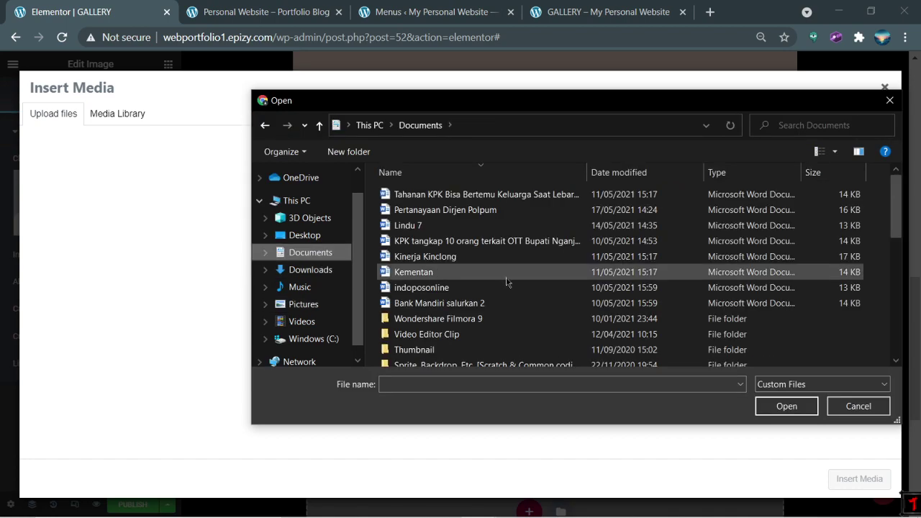
{"action": "scroll", "coordinate": [511, 285], "scroll_direction": "down", "scroll_amount": 10}
{"action": "left_click", "coordinate": [325, 269]}
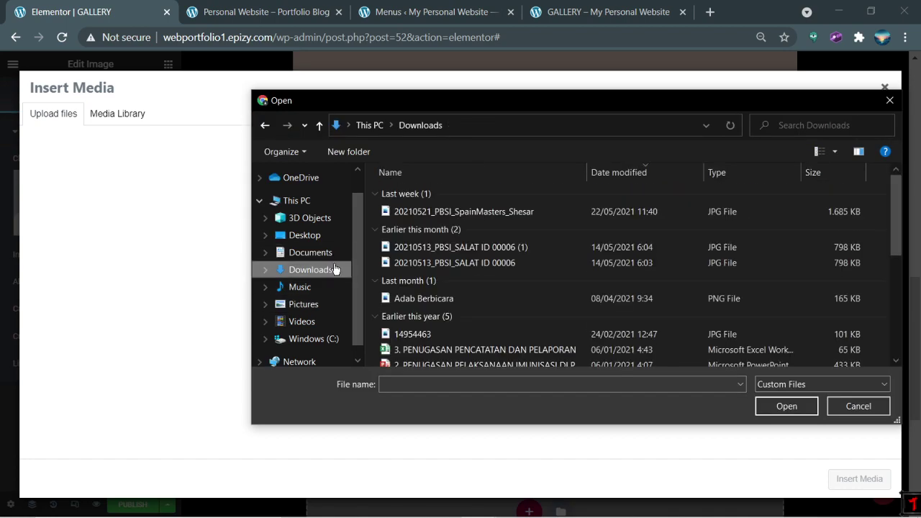
{"action": "scroll", "coordinate": [540, 303], "scroll_direction": "down", "scroll_amount": 15}
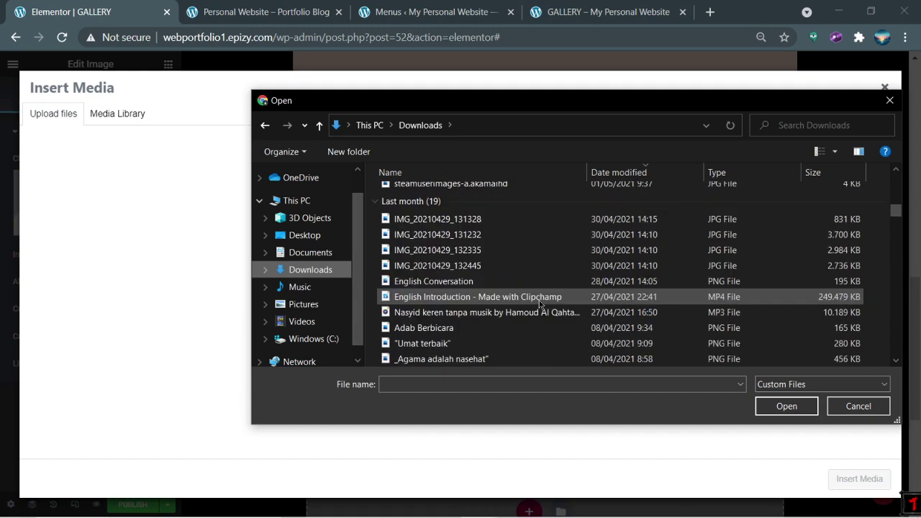
{"action": "scroll", "coordinate": [538, 304], "scroll_direction": "down", "scroll_amount": 10}
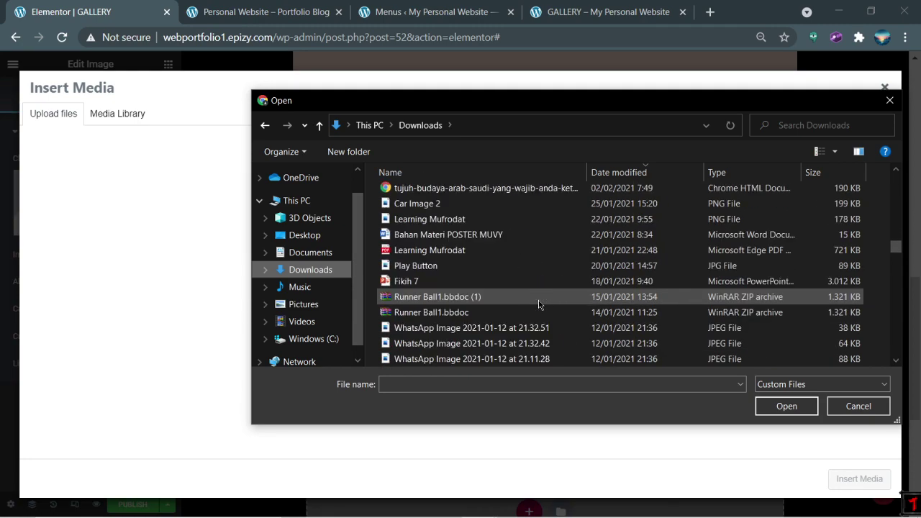
{"action": "scroll", "coordinate": [539, 304], "scroll_direction": "down", "scroll_amount": 15}
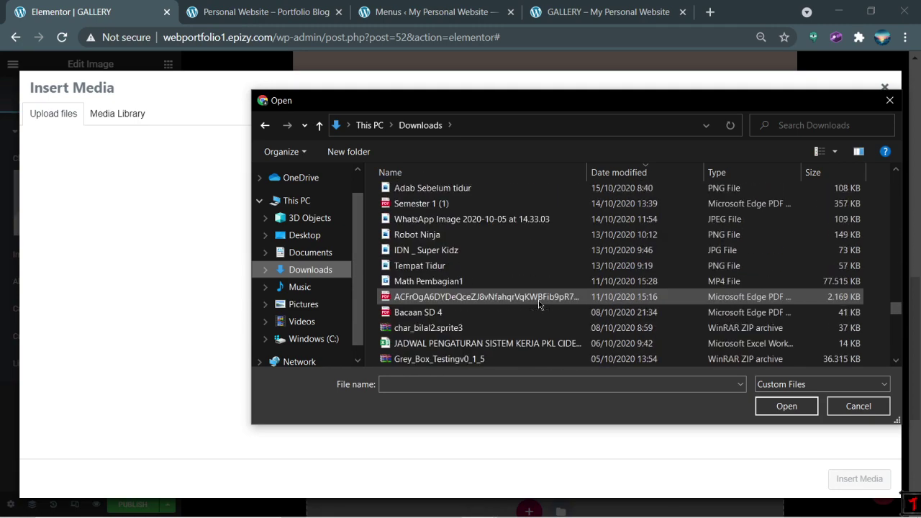
{"action": "scroll", "coordinate": [540, 305], "scroll_direction": "down", "scroll_amount": 1}
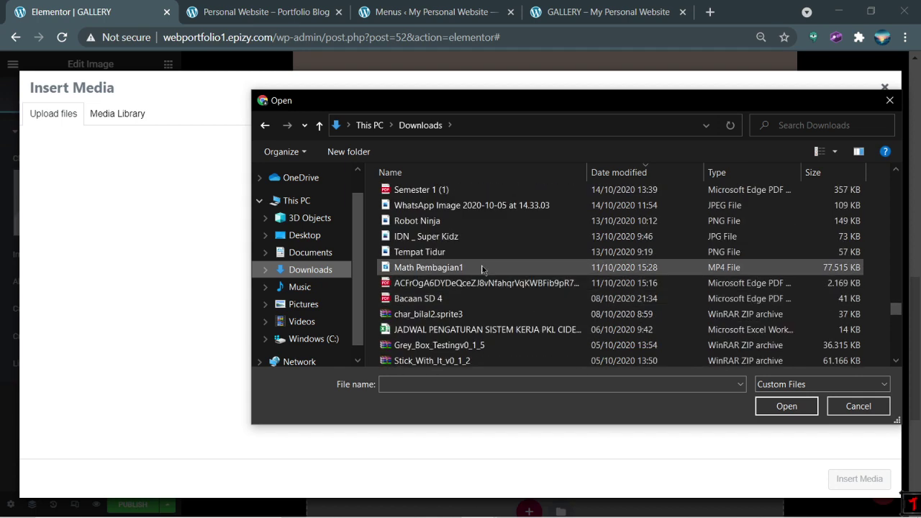
{"action": "scroll", "coordinate": [467, 281], "scroll_direction": "up", "scroll_amount": 2}
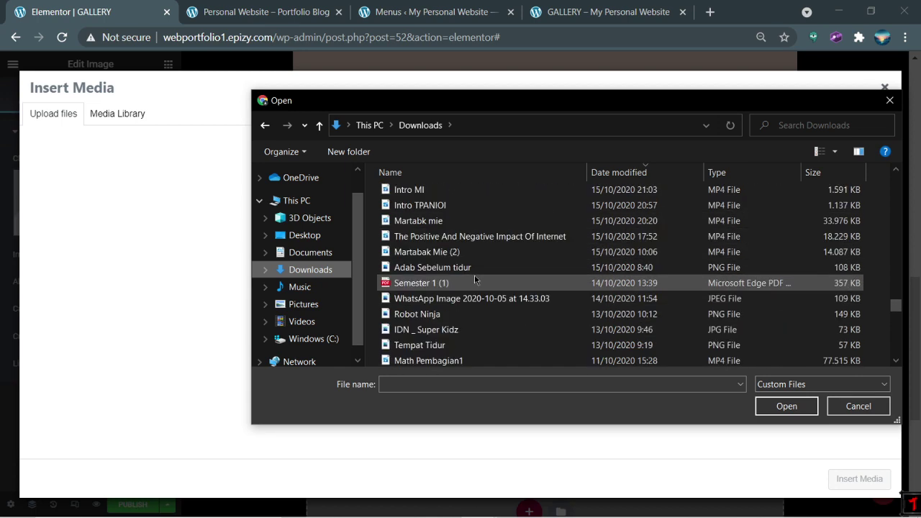
{"action": "left_click", "coordinate": [456, 239]}
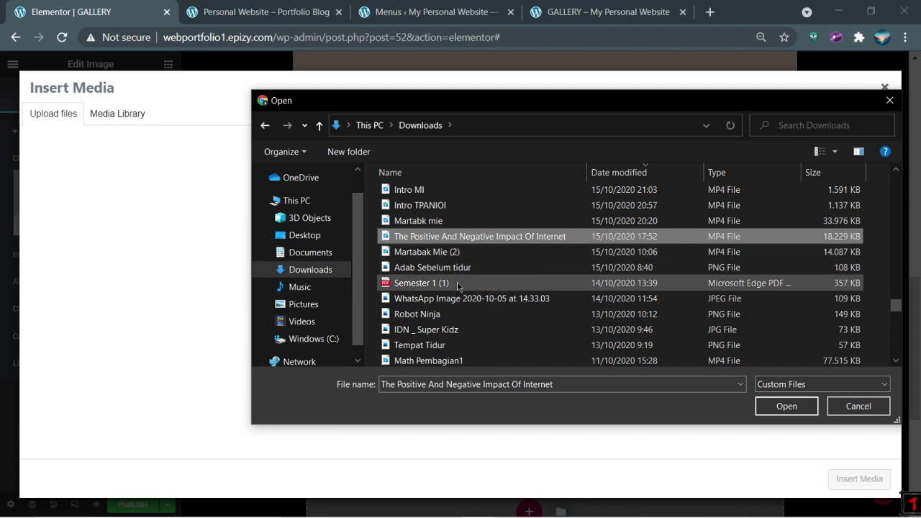
{"action": "left_click", "coordinate": [463, 270]}
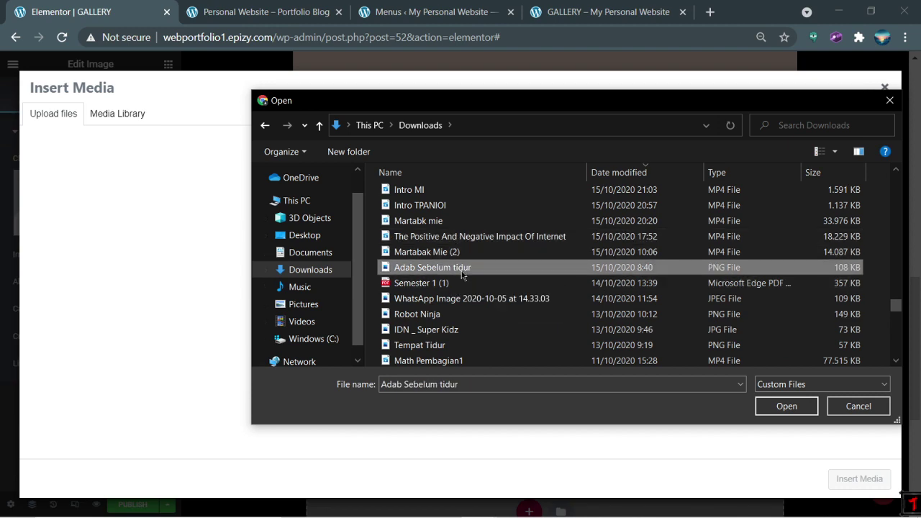
{"action": "scroll", "coordinate": [463, 274], "scroll_direction": "down", "scroll_amount": 5}
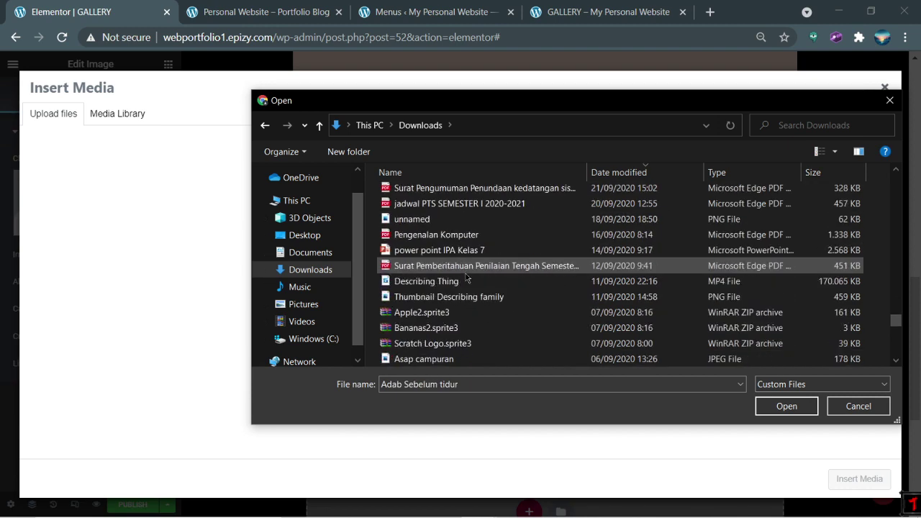
{"action": "double_click", "coordinate": [510, 296]}
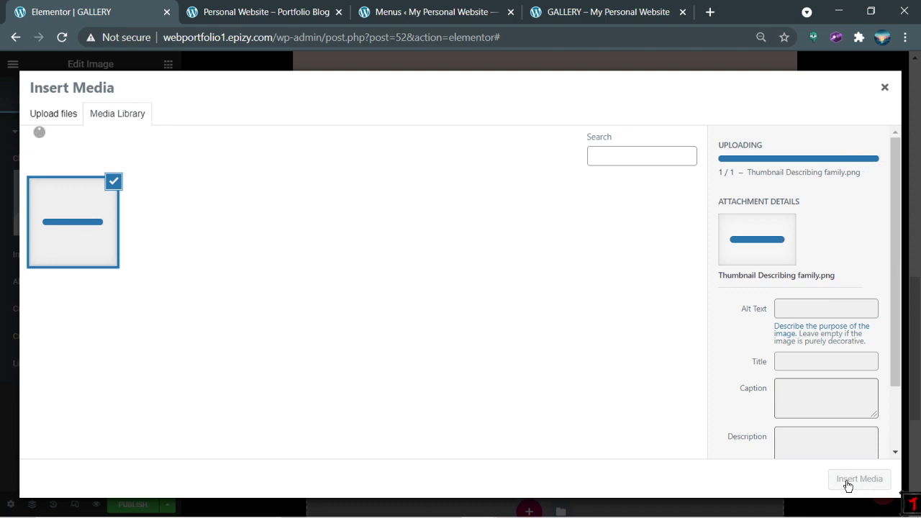
{"action": "left_click", "coordinate": [850, 484]}
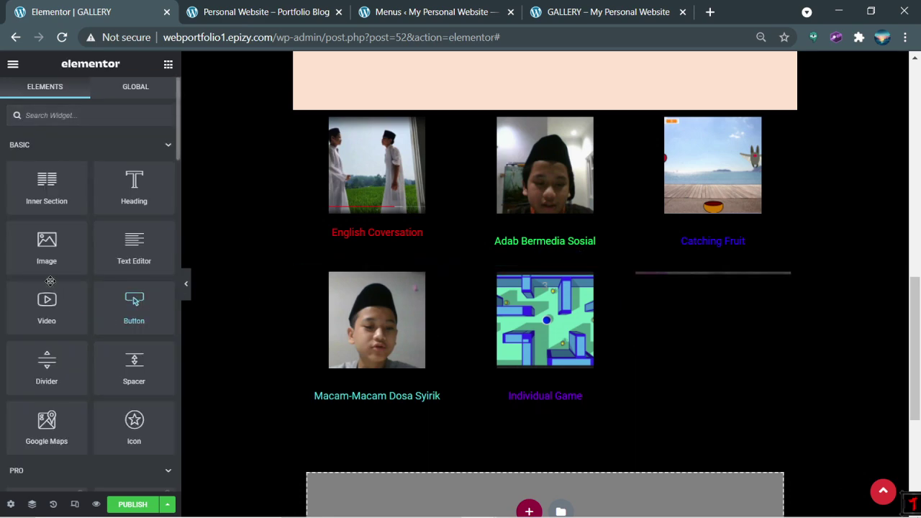
Step: Give the new image the custom caption 'Describing Family'
{"action": "left_click_drag", "start_coordinate": [51, 281], "coordinate": [693, 316]}
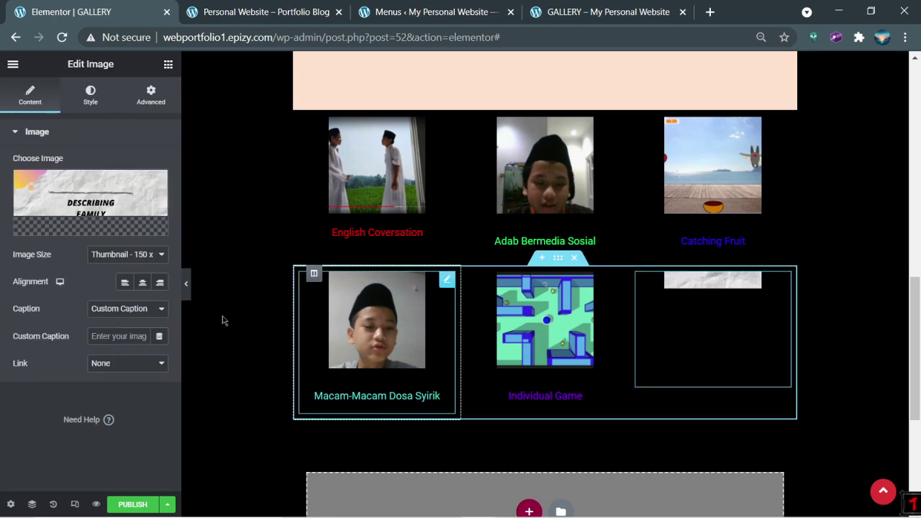
{"action": "left_click", "coordinate": [124, 334]}
{"action": "type", "text": "De"}
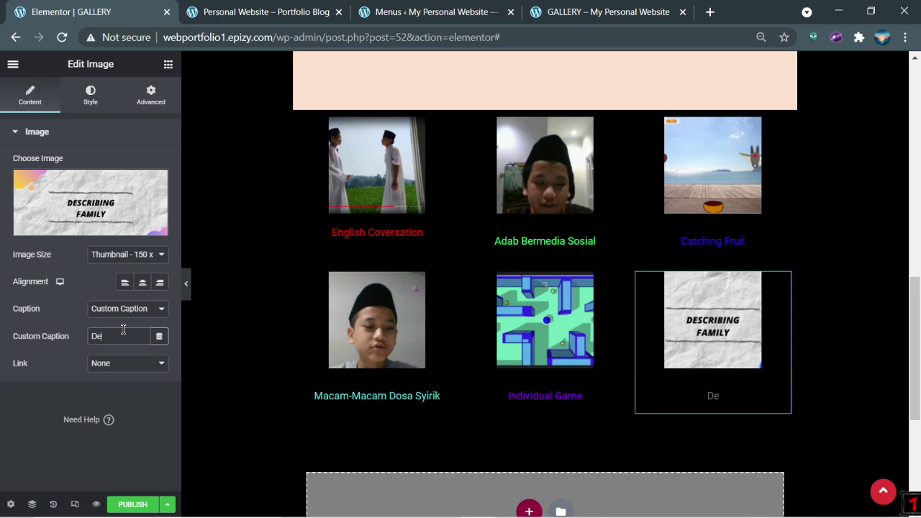
{"action": "type", "text": "scribing Family"}
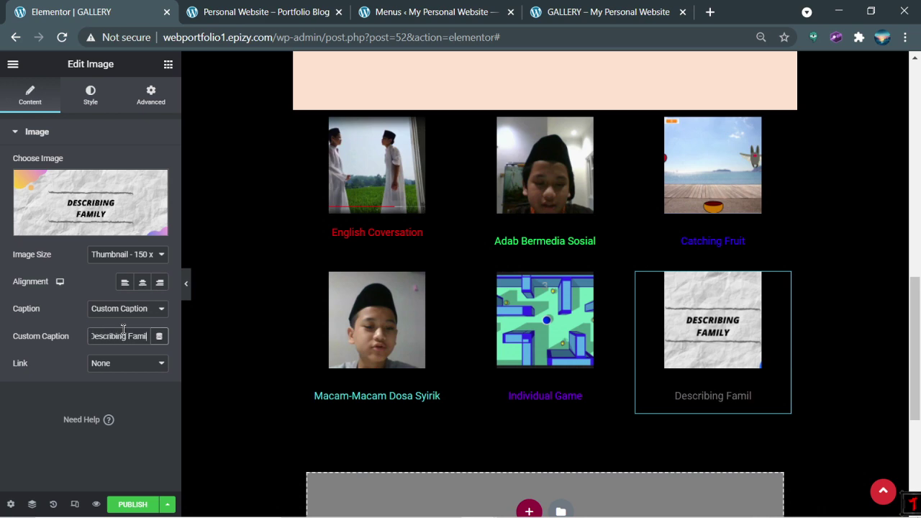
{"action": "left_click", "coordinate": [253, 392]}
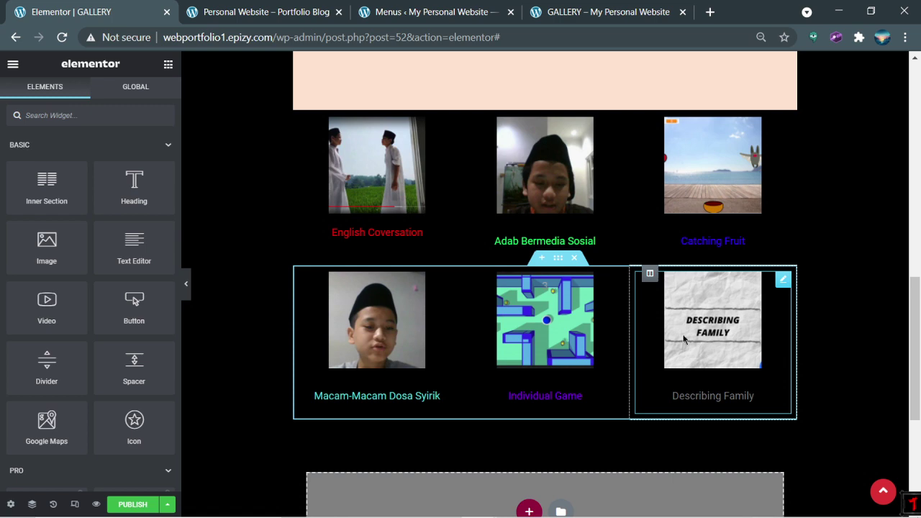
Step: Set the Describing Family caption text colour to yellow #FFF303
{"action": "left_click", "coordinate": [714, 356]}
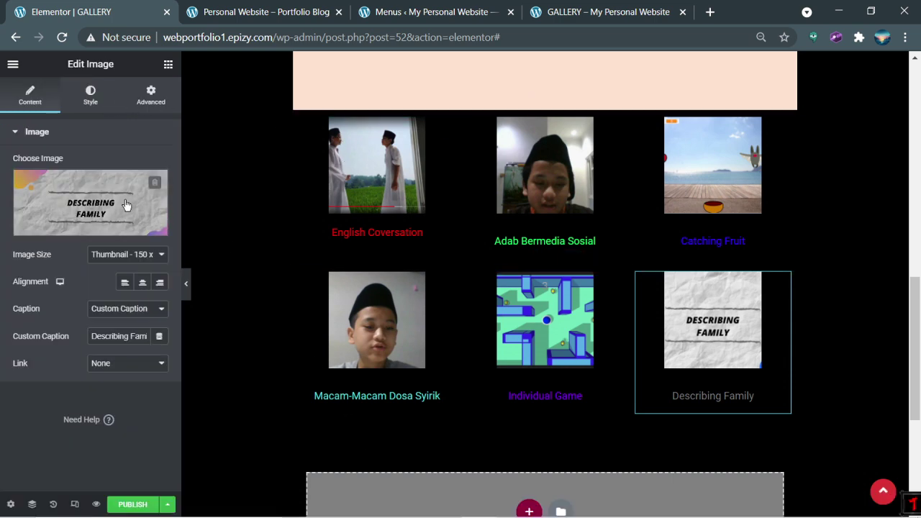
{"action": "left_click", "coordinate": [78, 101]}
{"action": "scroll", "coordinate": [61, 403], "scroll_direction": "down", "scroll_amount": 2}
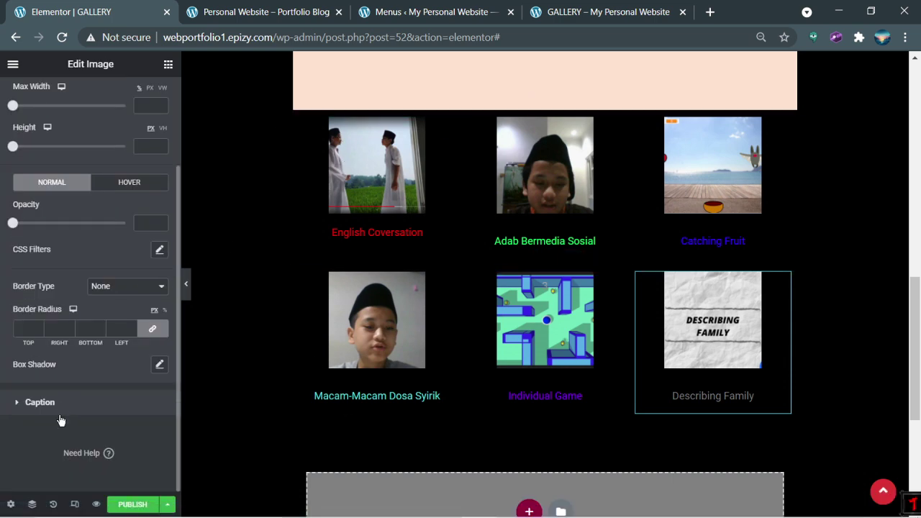
{"action": "left_click", "coordinate": [69, 403]}
{"action": "left_click", "coordinate": [160, 222]}
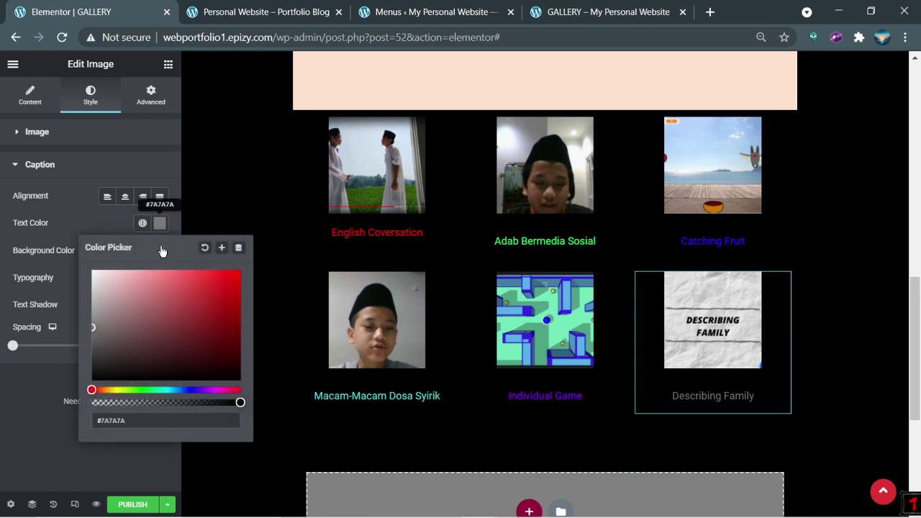
{"action": "left_click", "coordinate": [192, 315]}
{"action": "left_click_drag", "start_coordinate": [128, 389], "coordinate": [122, 390]}
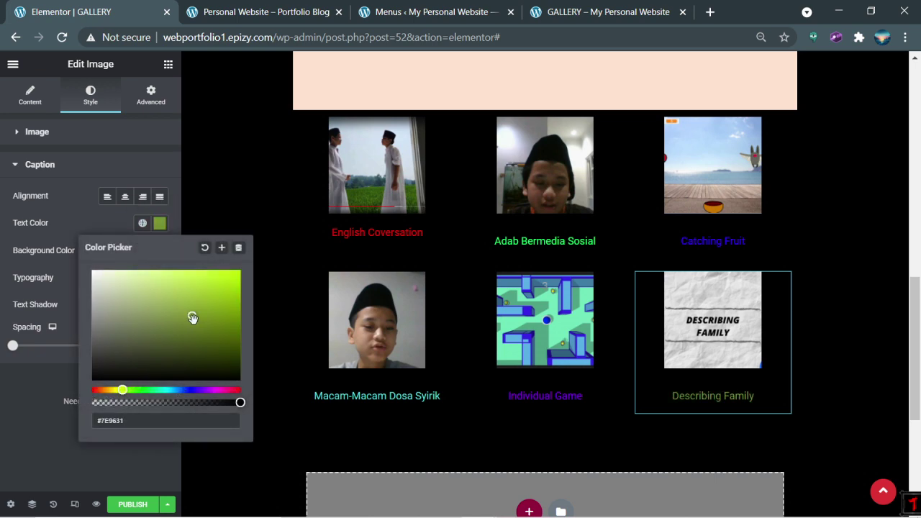
{"action": "left_click", "coordinate": [239, 273]}
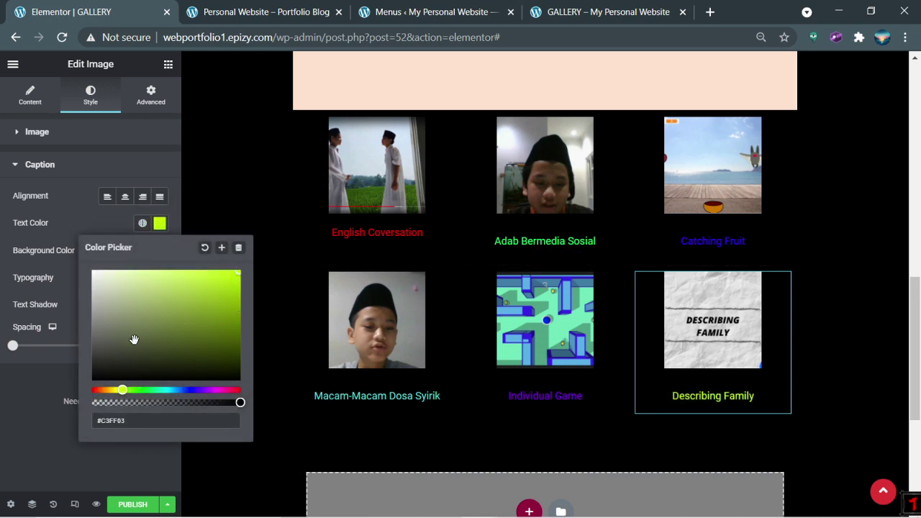
{"action": "left_click", "coordinate": [115, 389]}
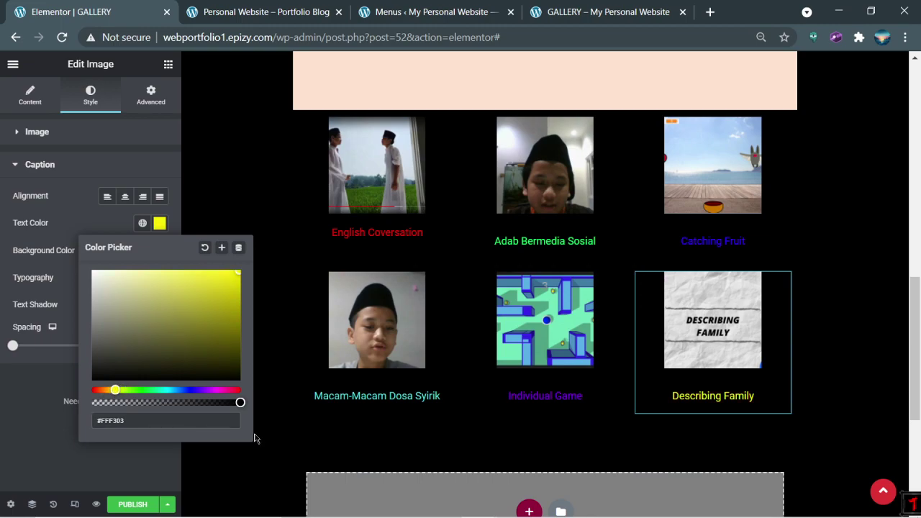
{"action": "left_click", "coordinate": [276, 454]}
{"action": "scroll", "coordinate": [407, 438], "scroll_direction": "up", "scroll_amount": 3}
Step: Publish the updated Gallery page from Elementor
{"action": "scroll", "coordinate": [408, 437], "scroll_direction": "down", "scroll_amount": 6}
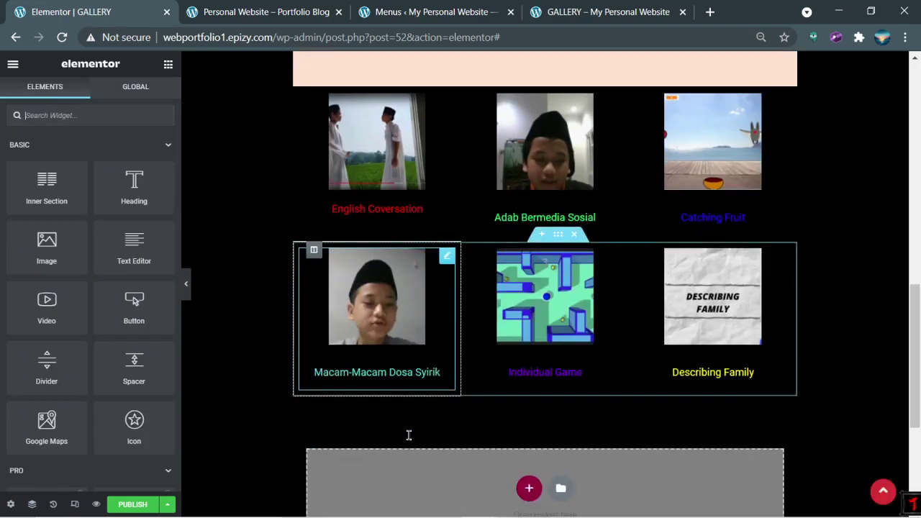
{"action": "scroll", "coordinate": [409, 437], "scroll_direction": "up", "scroll_amount": 2}
{"action": "scroll", "coordinate": [409, 440], "scroll_direction": "up", "scroll_amount": 10}
{"action": "left_click", "coordinate": [598, 12]}
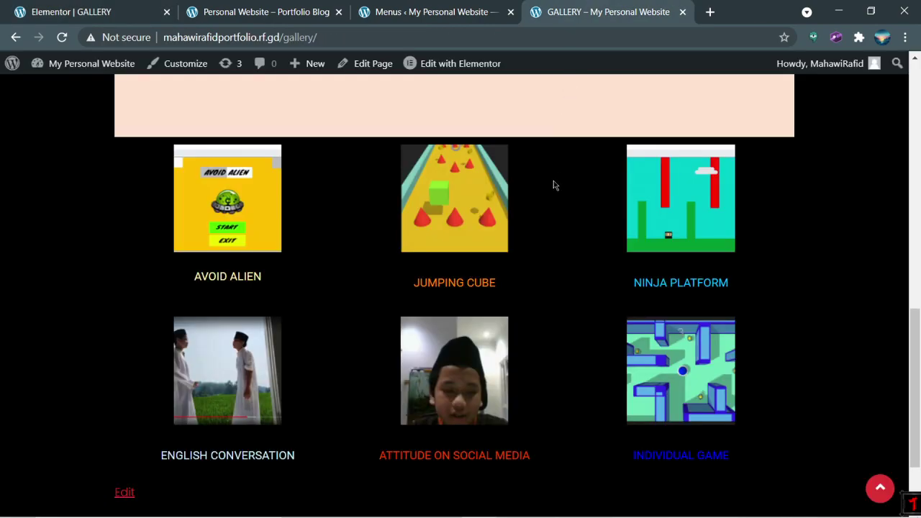
{"action": "scroll", "coordinate": [548, 202], "scroll_direction": "up", "scroll_amount": 5}
{"action": "scroll", "coordinate": [519, 234], "scroll_direction": "down", "scroll_amount": 10}
{"action": "left_click", "coordinate": [103, 8]}
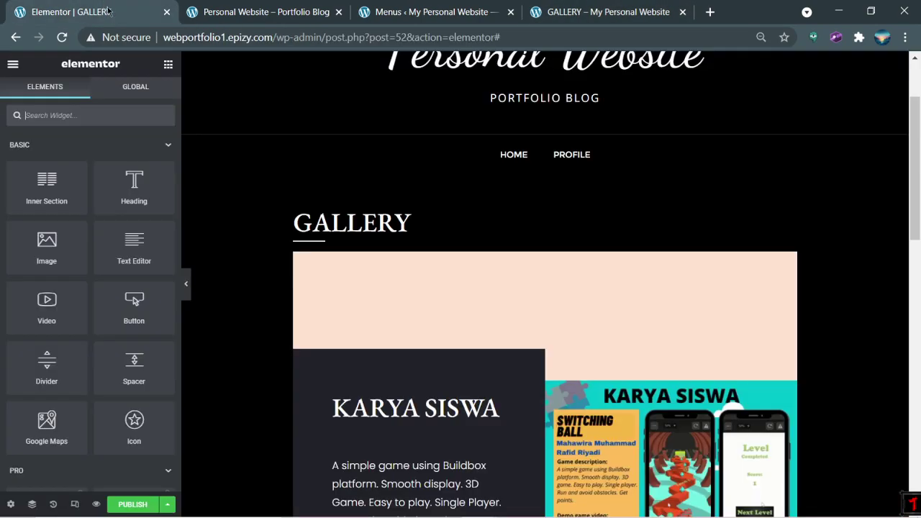
{"action": "scroll", "coordinate": [457, 267], "scroll_direction": "down", "scroll_amount": 10}
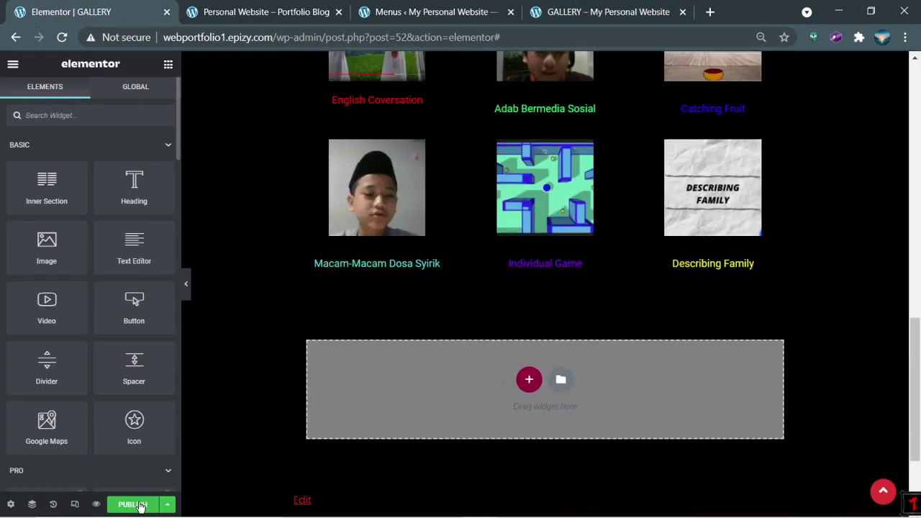
{"action": "left_click", "coordinate": [133, 504]}
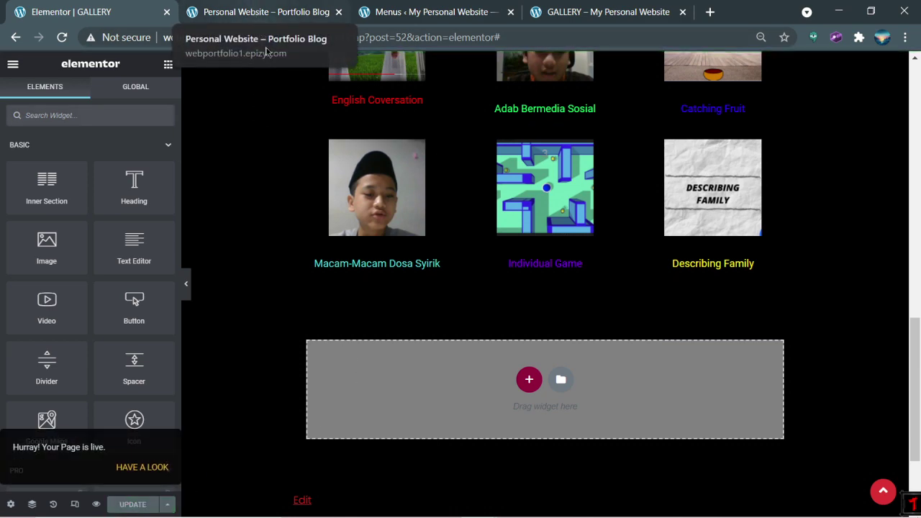
Step: Go back to the standard WordPress editor for the GALLERY page
{"action": "left_click", "coordinate": [15, 39]}
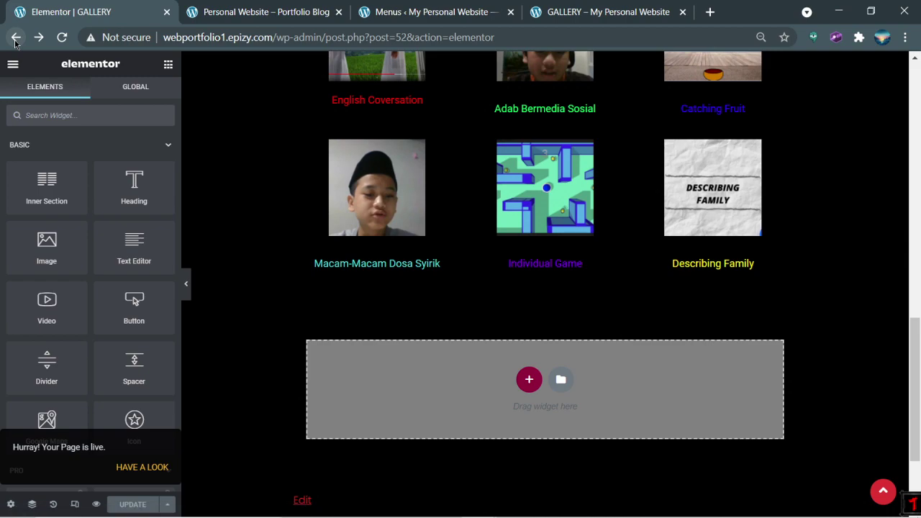
{"action": "left_click", "coordinate": [15, 40]}
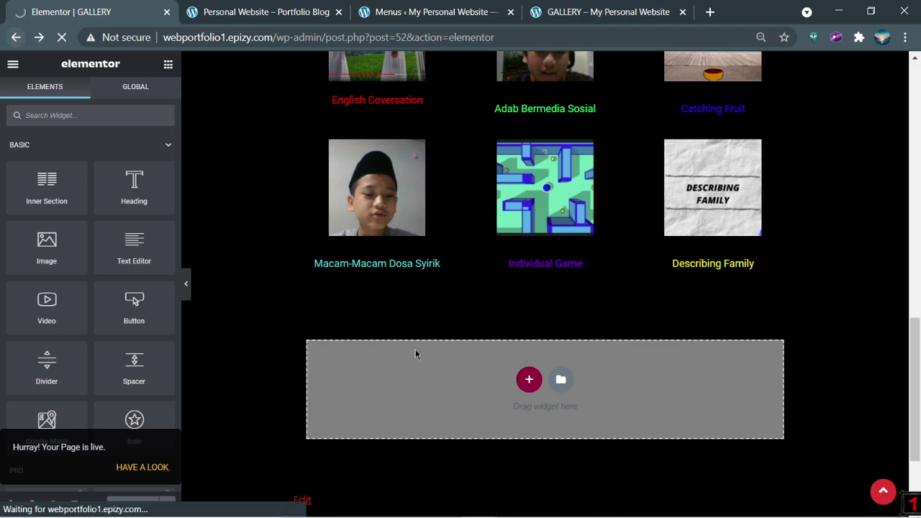
{"action": "left_click", "coordinate": [514, 504]}
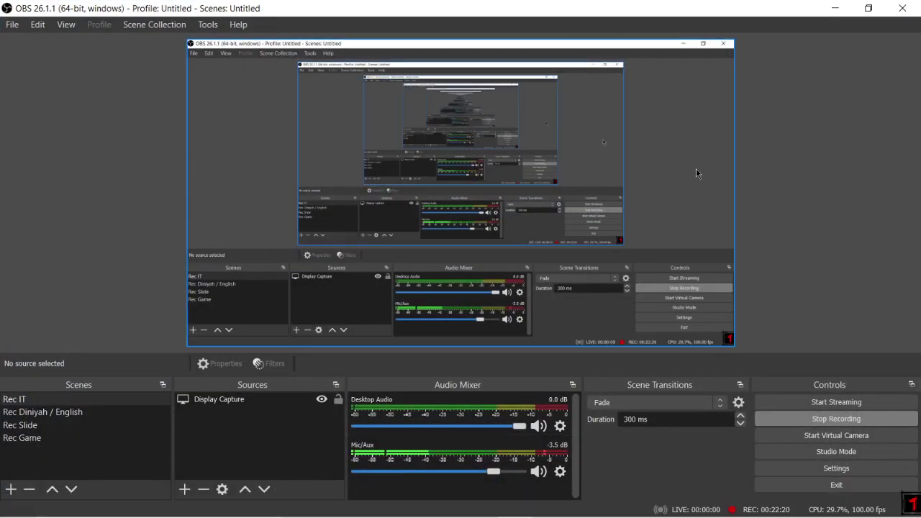
{"action": "left_click", "coordinate": [479, 504]}
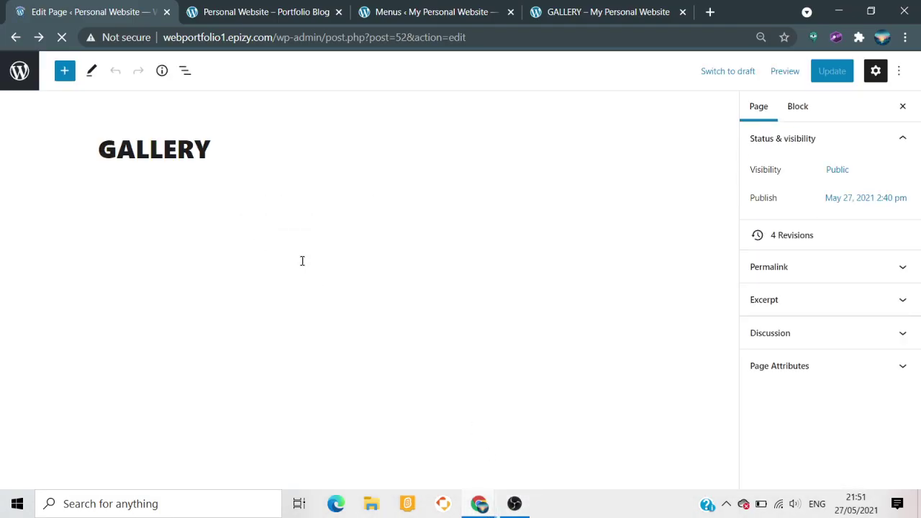
Step: Open the All Pages list, confirm GALLERY is published, and add a new page
{"action": "left_click", "coordinate": [10, 81]}
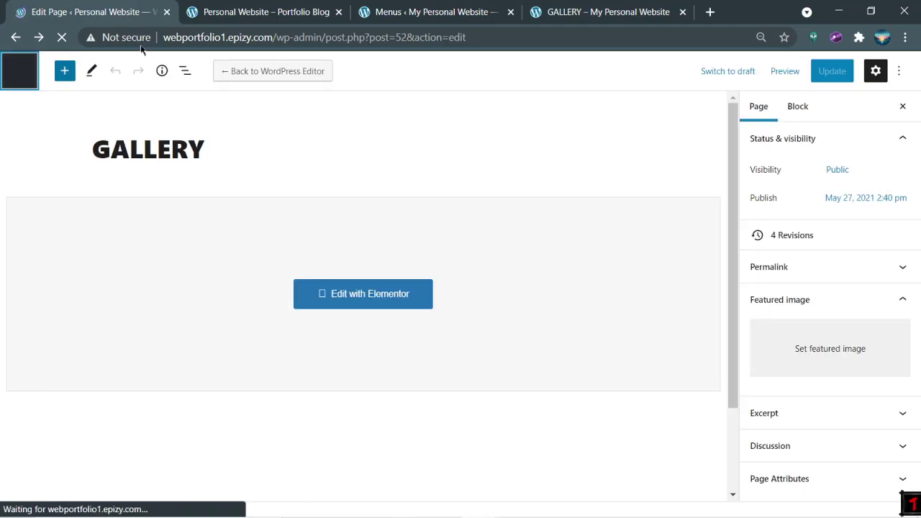
{"action": "left_click", "coordinate": [433, 11]}
{"action": "left_click", "coordinate": [576, 12]}
{"action": "scroll", "coordinate": [574, 181], "scroll_direction": "up", "scroll_amount": 10}
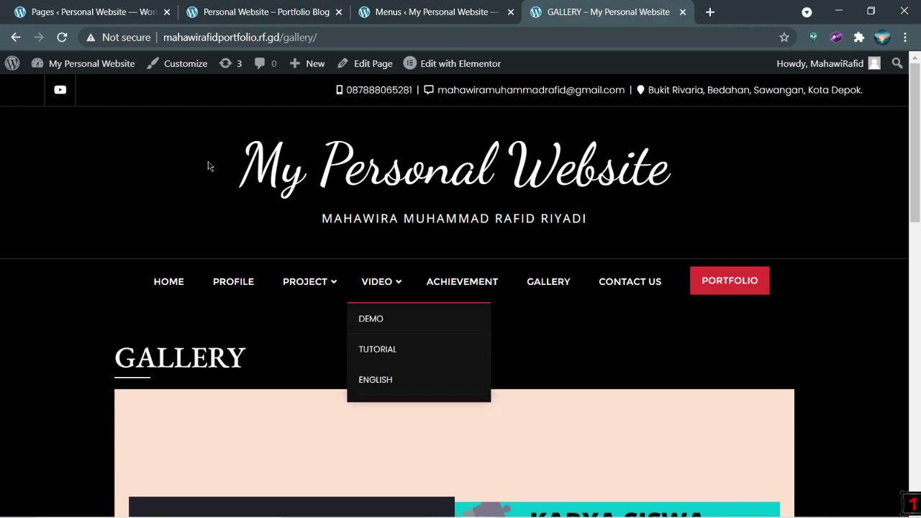
{"action": "left_click", "coordinate": [88, 6]}
{"action": "scroll", "coordinate": [422, 220], "scroll_direction": "down", "scroll_amount": 3}
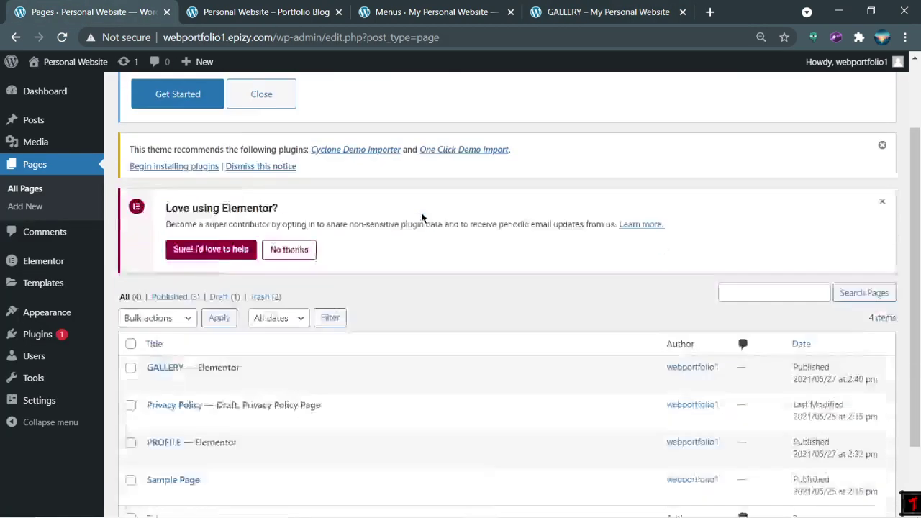
{"action": "mouse_move", "coordinate": [61, 336]}
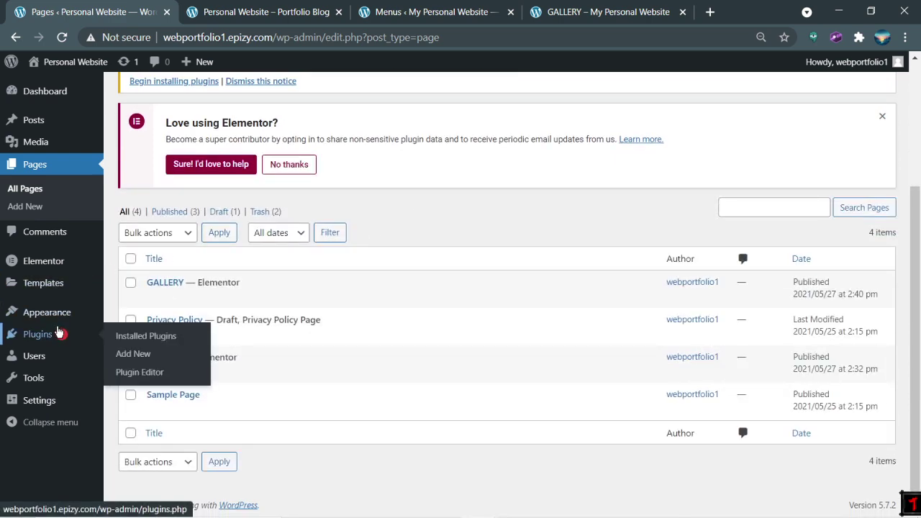
{"action": "scroll", "coordinate": [263, 223], "scroll_direction": "up", "scroll_amount": 3}
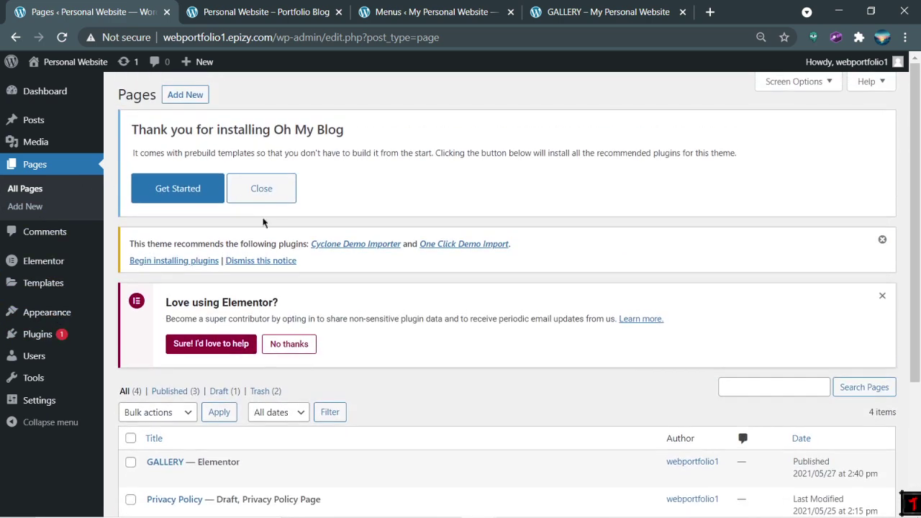
{"action": "left_click", "coordinate": [179, 103]}
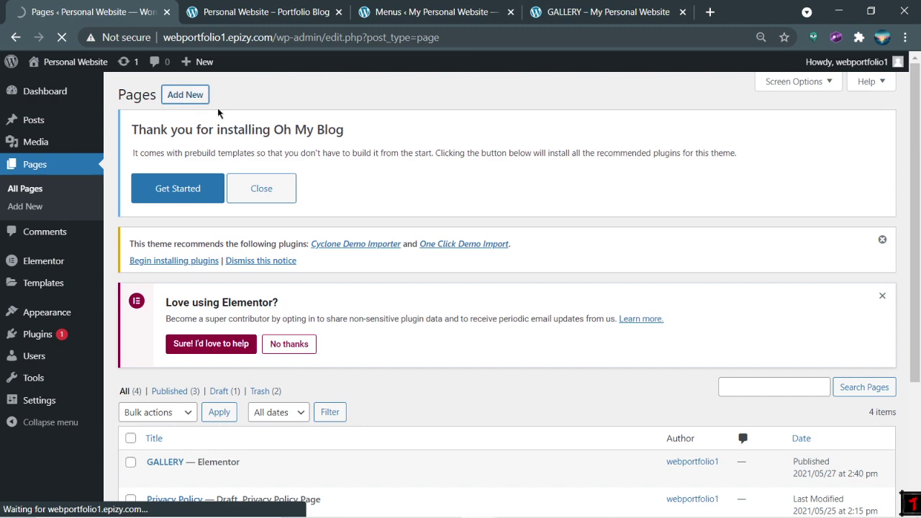
Step: Title the new page 'ACHIEVEMENT' to match the live site's menu item
{"action": "left_click", "coordinate": [588, 9]}
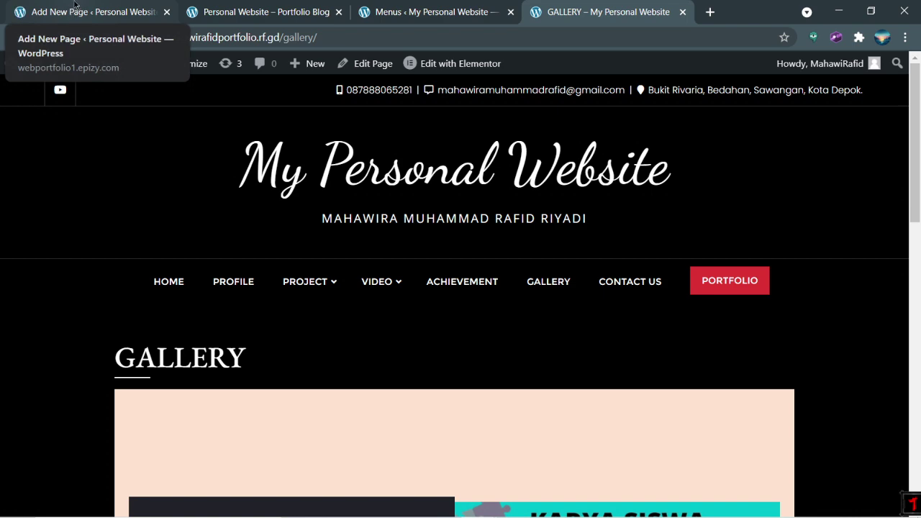
{"action": "left_click", "coordinate": [75, 6]}
{"action": "type", "text": "Ac"}
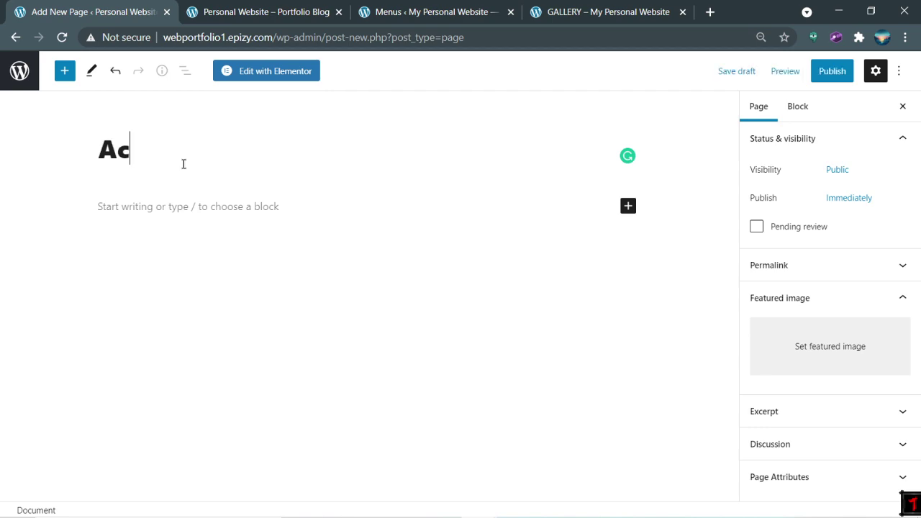
{"action": "key", "text": "BackSpace"}
{"action": "type", "text": "CHIEVEMENTS"}
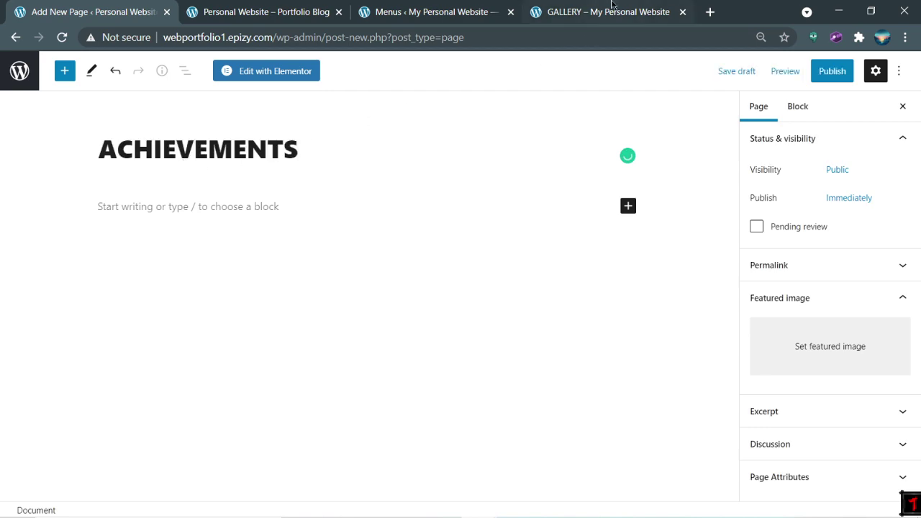
{"action": "left_click", "coordinate": [611, 9]}
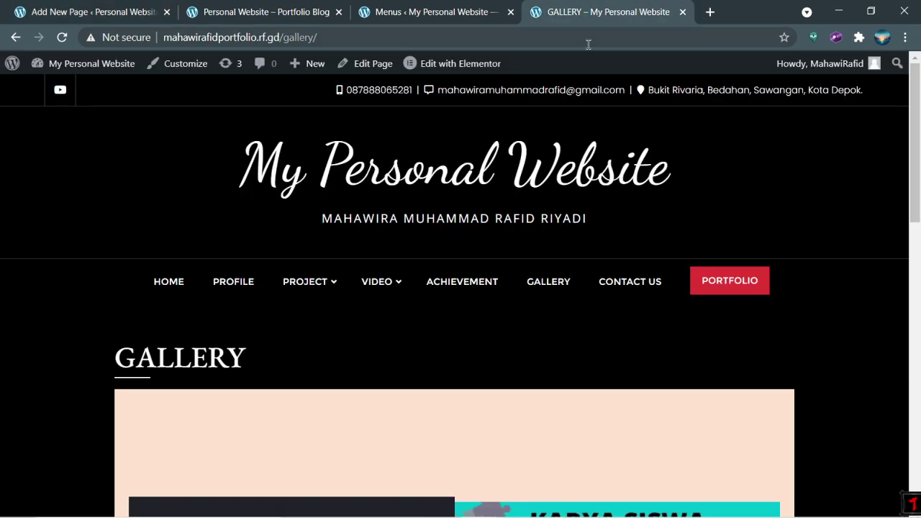
{"action": "left_click", "coordinate": [67, 9]}
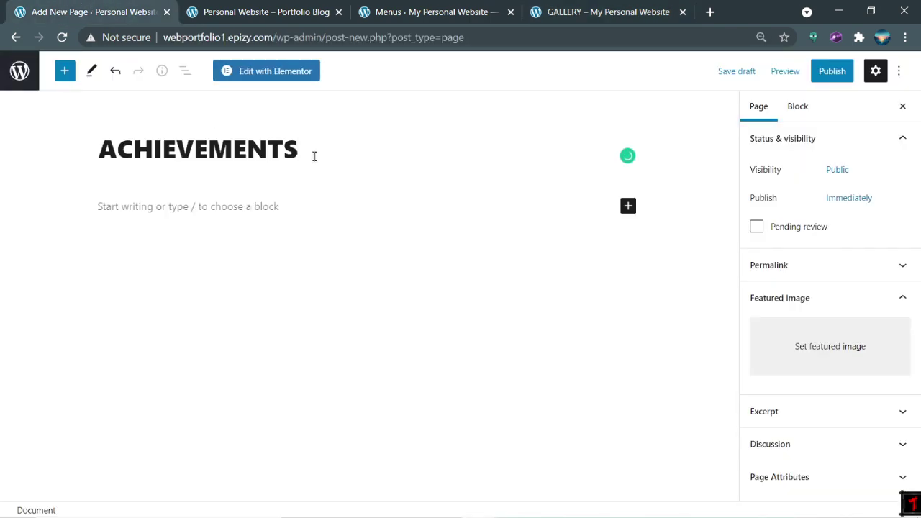
{"action": "key", "text": "BackSpace"}
{"action": "left_click", "coordinate": [607, 11]}
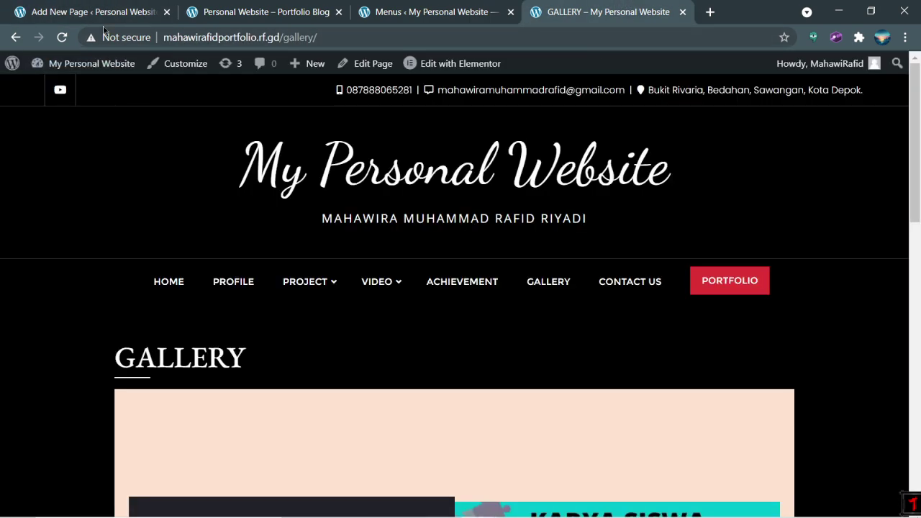
{"action": "left_click", "coordinate": [89, 7]}
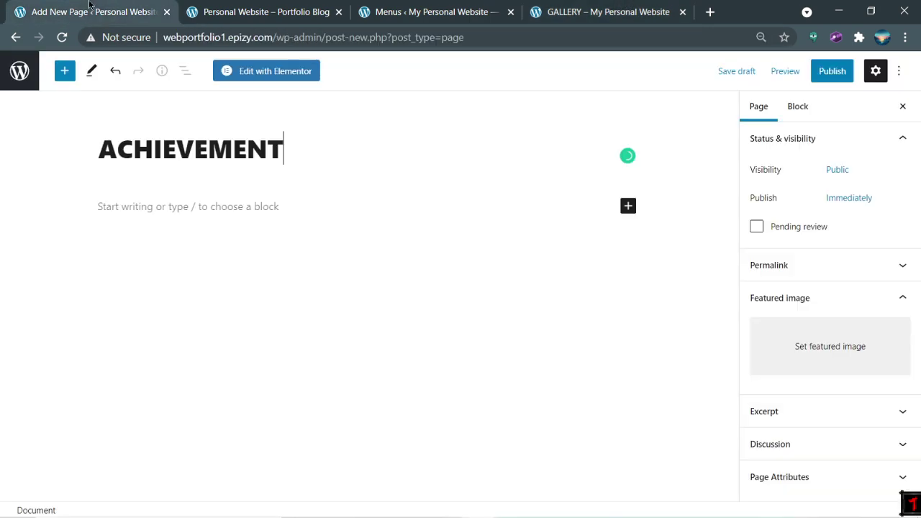
Step: Open the live site's ACHIEVEMENT page from its navigation menu
{"action": "left_click", "coordinate": [247, 208]}
{"action": "left_click", "coordinate": [569, 11]}
{"action": "left_click", "coordinate": [456, 281]}
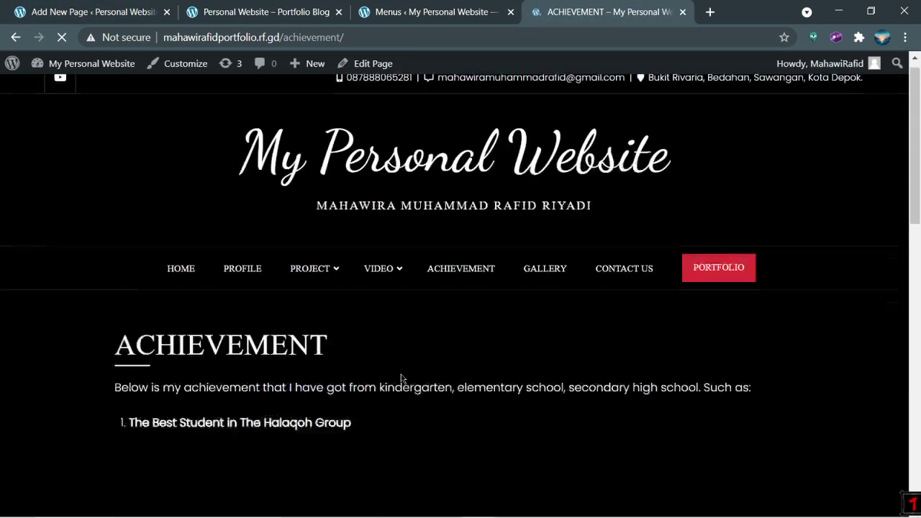
Step: Copy the live ACHIEVEMENT page content and paste it into the new page
{"action": "left_click_drag", "start_coordinate": [108, 392], "coordinate": [574, 430]}
{"action": "key", "text": "ctrl+c"}
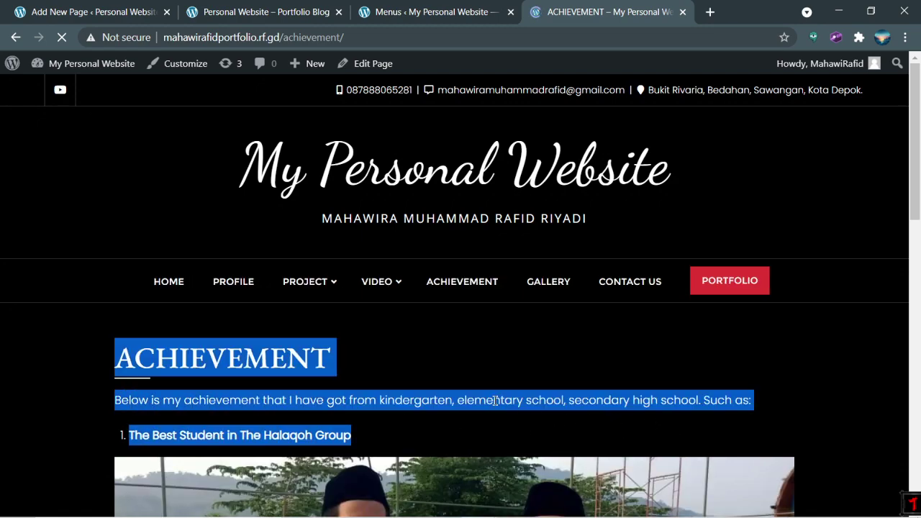
{"action": "left_click", "coordinate": [112, 407]}
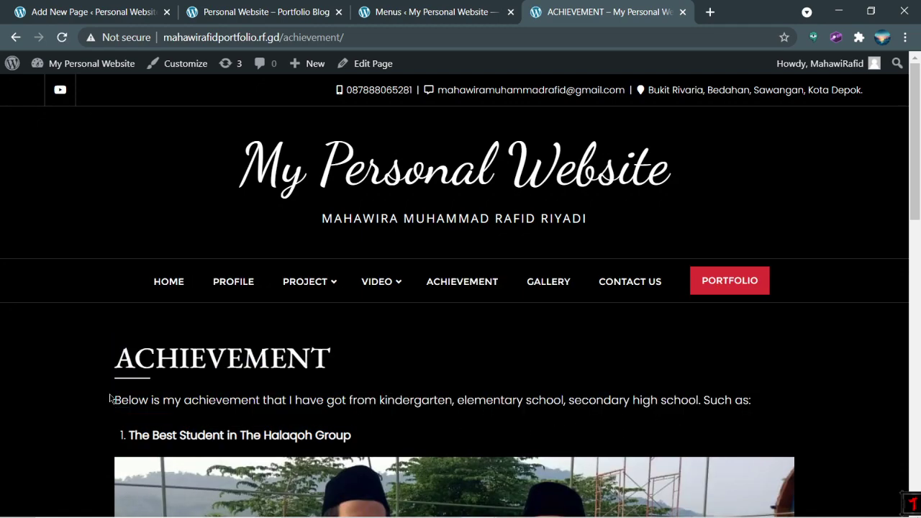
{"action": "left_click_drag", "start_coordinate": [112, 400], "coordinate": [702, 335]}
{"action": "scroll", "coordinate": [432, 425], "scroll_direction": "down", "scroll_amount": 15}
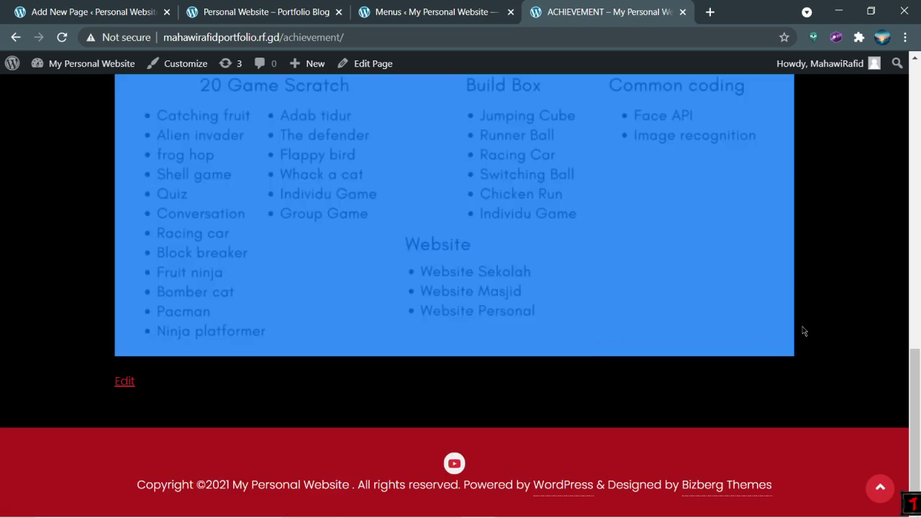
{"action": "left_click", "coordinate": [87, 11]}
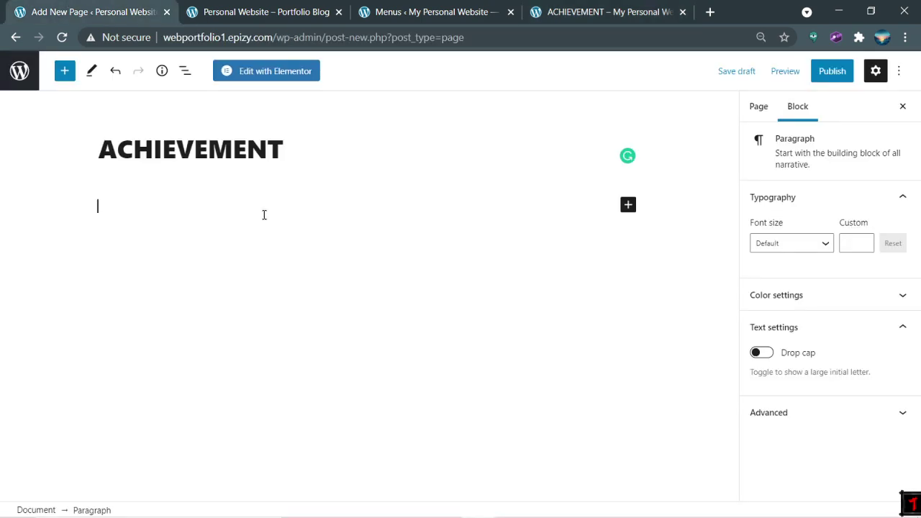
{"action": "key", "text": "ctrl+v"}
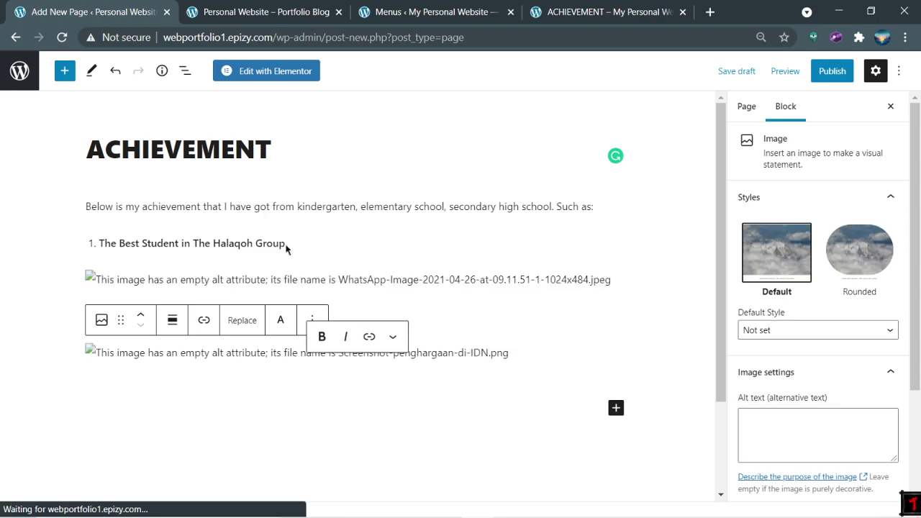
Step: Remove the broken screenshot and WhatsApp image blocks from the pasted content
{"action": "left_click", "coordinate": [293, 397]}
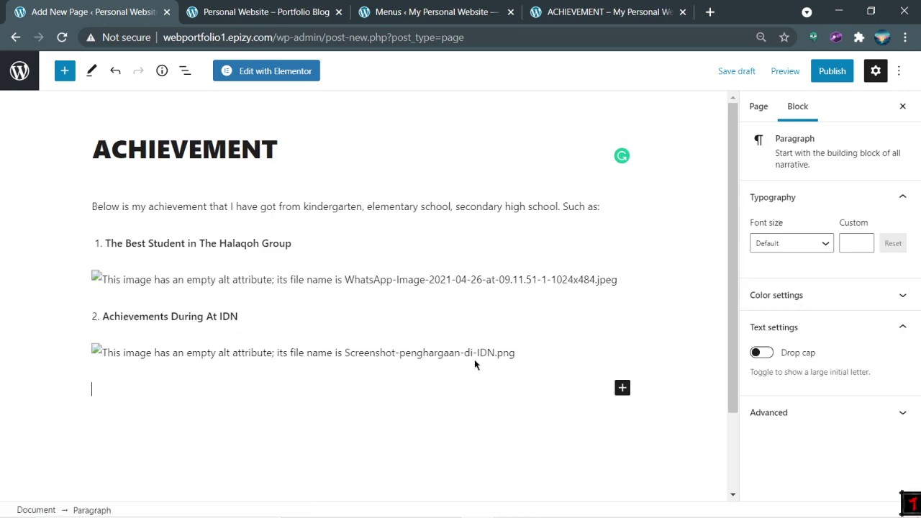
{"action": "left_click", "coordinate": [475, 359]}
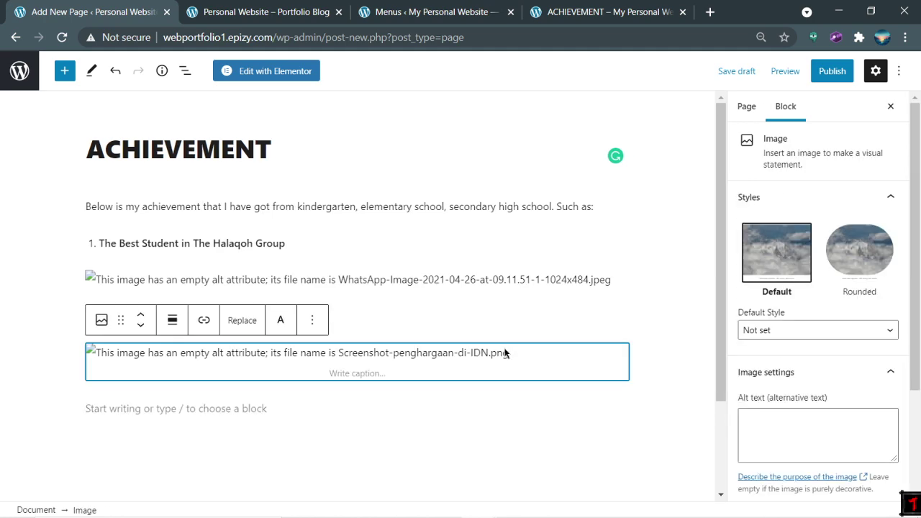
{"action": "key", "text": "ctrl+z"}
{"action": "key", "text": "ctrl+z"}
{"action": "key", "text": "ctrl+z"}
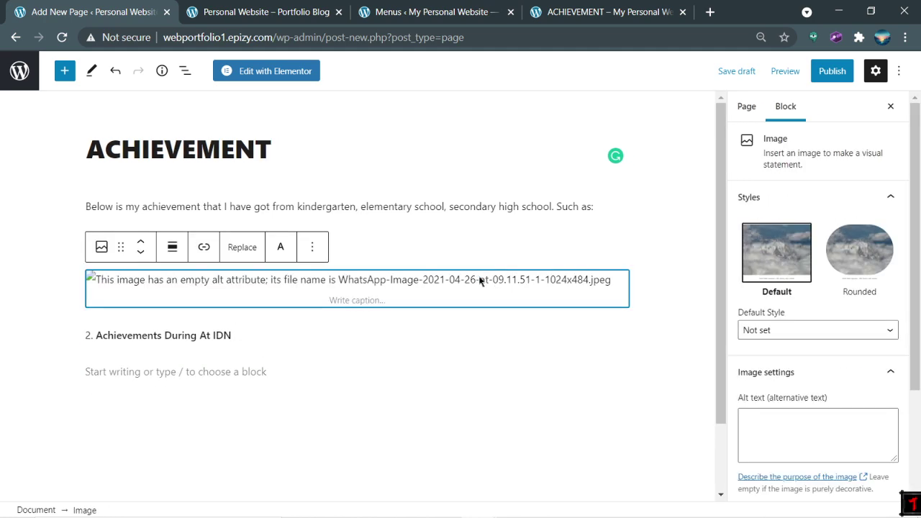
{"action": "left_click", "coordinate": [511, 336]}
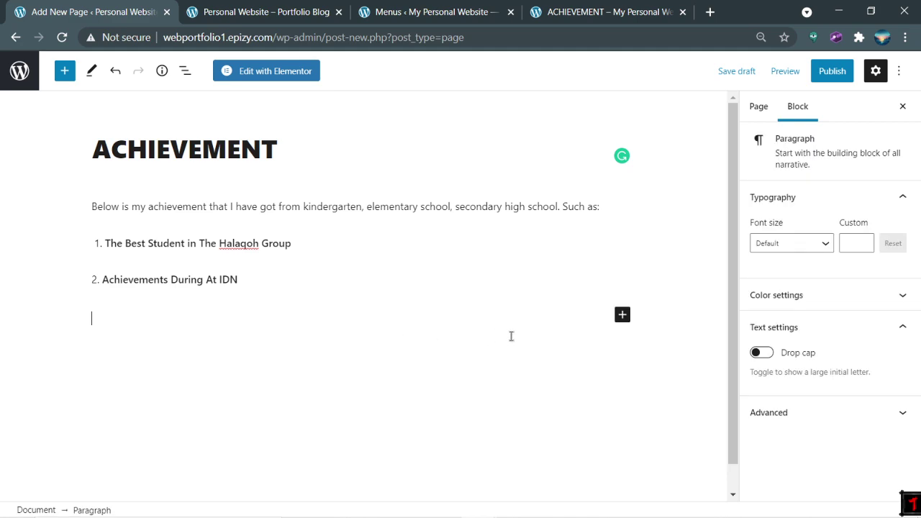
Step: Add an Image block below the list with the uploaded 'WhatsApp Image 2021-04-26 at 09.11.51 (1)'
{"action": "left_click", "coordinate": [622, 316]}
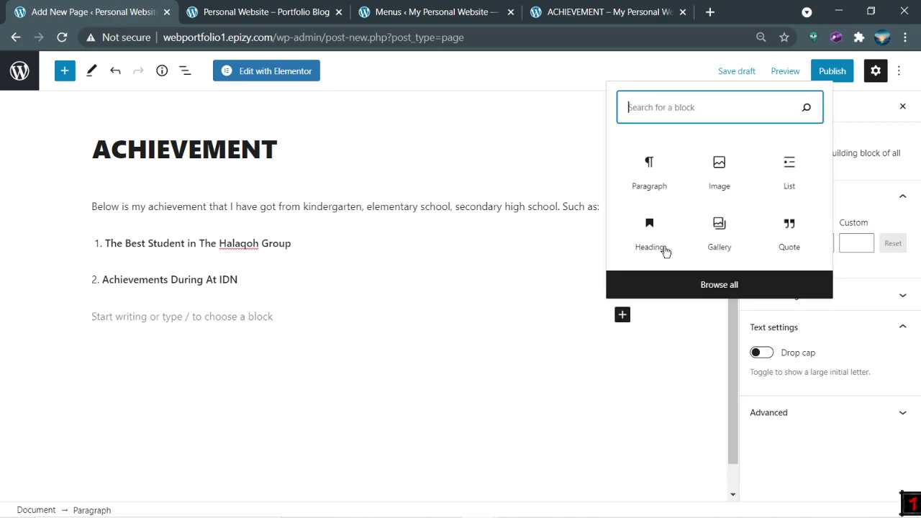
{"action": "left_click", "coordinate": [700, 174]}
{"action": "left_click", "coordinate": [114, 398]}
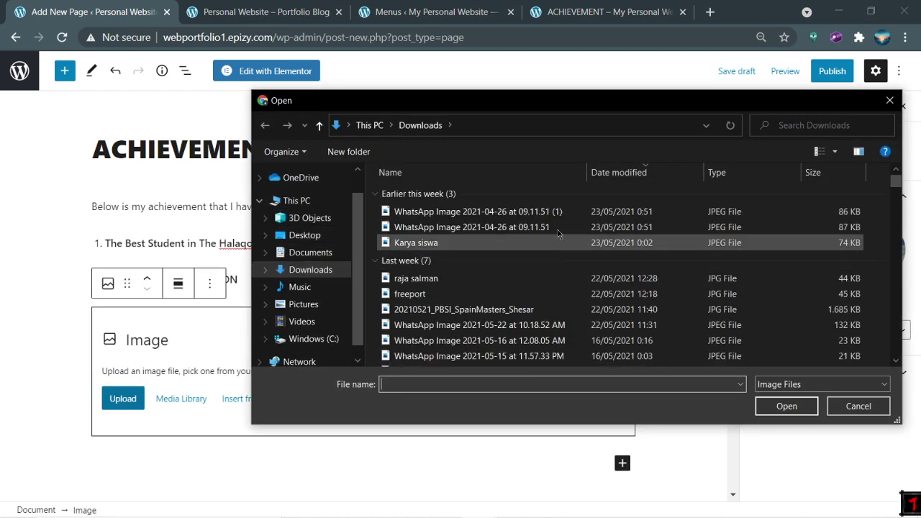
{"action": "left_click", "coordinate": [515, 214]}
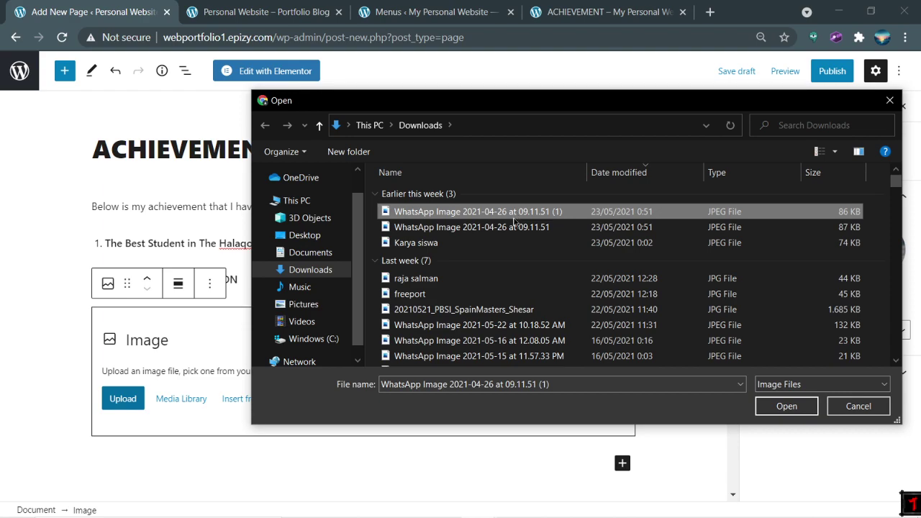
{"action": "left_click", "coordinate": [515, 225]}
{"action": "left_click", "coordinate": [520, 213]}
{"action": "left_click", "coordinate": [787, 406]}
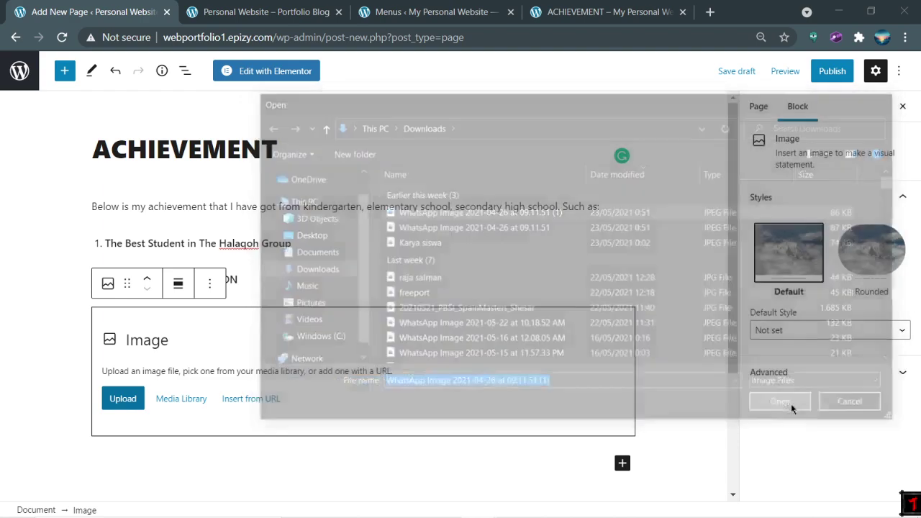
Step: Add another empty Image block beneath the uploaded photo
{"action": "scroll", "coordinate": [556, 360], "scroll_direction": "down", "scroll_amount": 4}
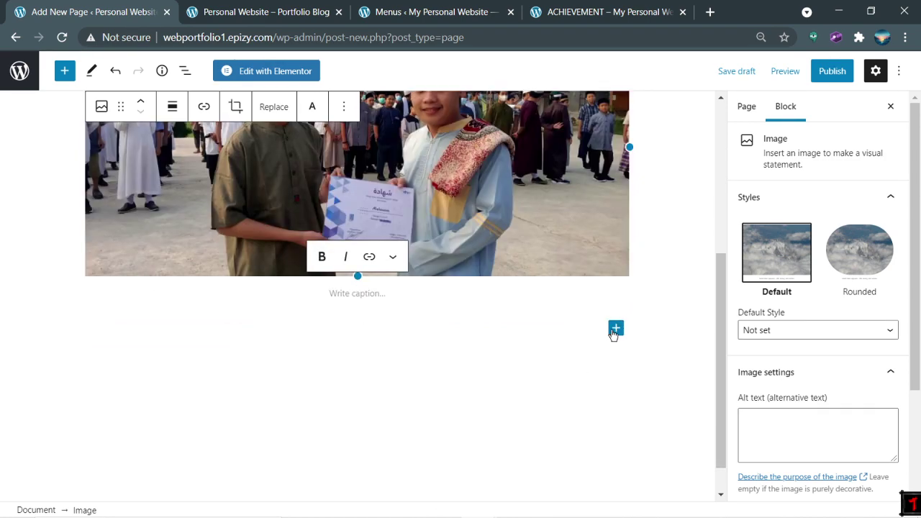
{"action": "left_click", "coordinate": [616, 330]}
{"action": "left_click", "coordinate": [713, 198]}
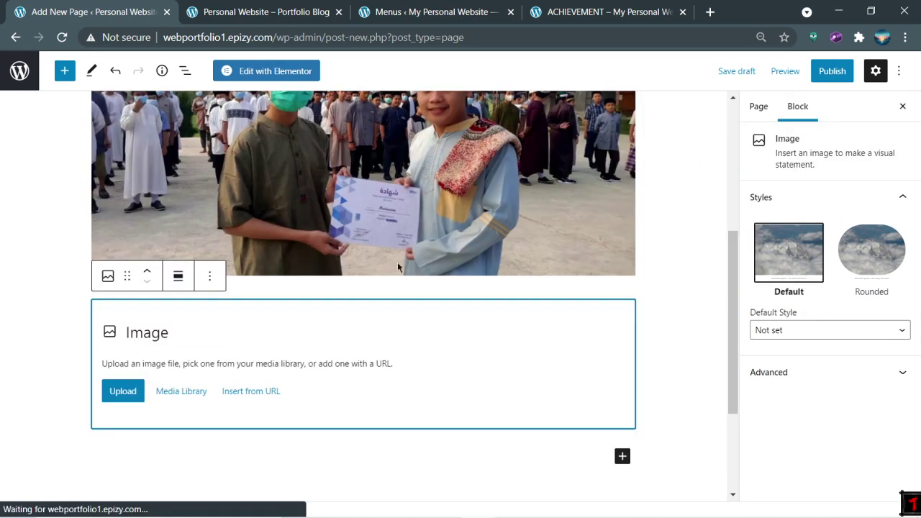
Step: Open the image block's upload file chooser and search Downloads and Pictures › Screenshots
{"action": "left_click", "coordinate": [117, 390]}
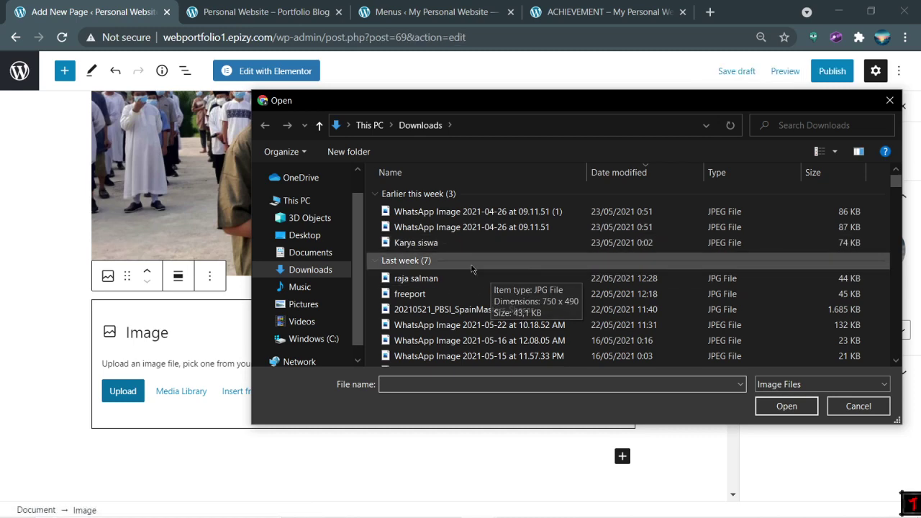
{"action": "scroll", "coordinate": [560, 278], "scroll_direction": "down", "scroll_amount": 2}
{"action": "scroll", "coordinate": [535, 281], "scroll_direction": "up", "scroll_amount": 2}
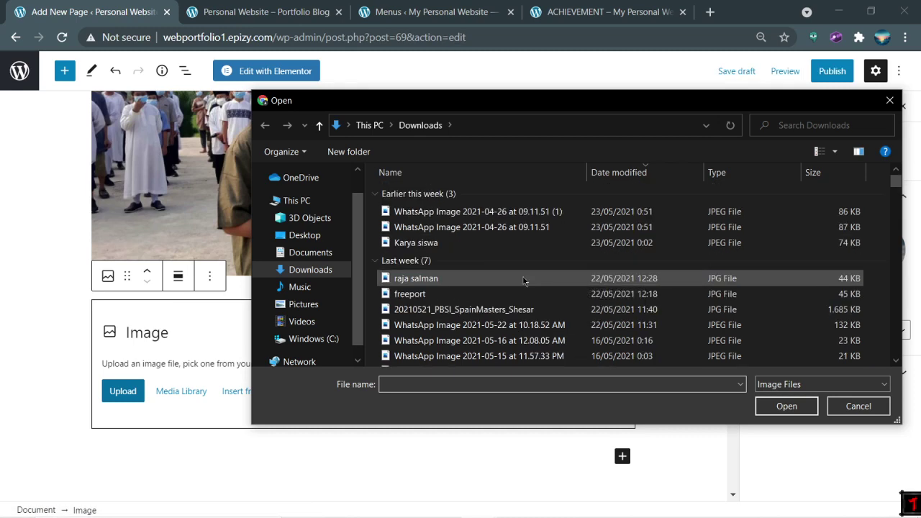
{"action": "left_click", "coordinate": [310, 252]}
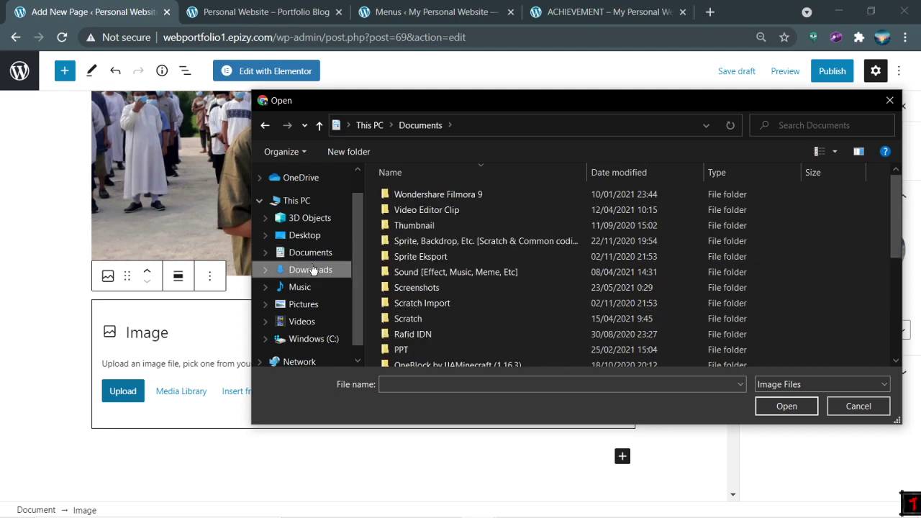
{"action": "left_click", "coordinate": [311, 269]}
{"action": "left_click", "coordinate": [304, 305]}
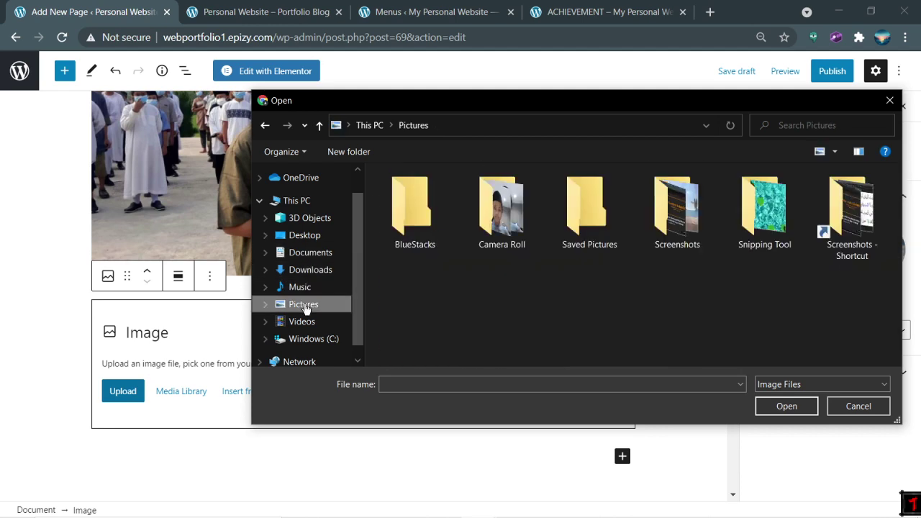
{"action": "double_click", "coordinate": [676, 208]}
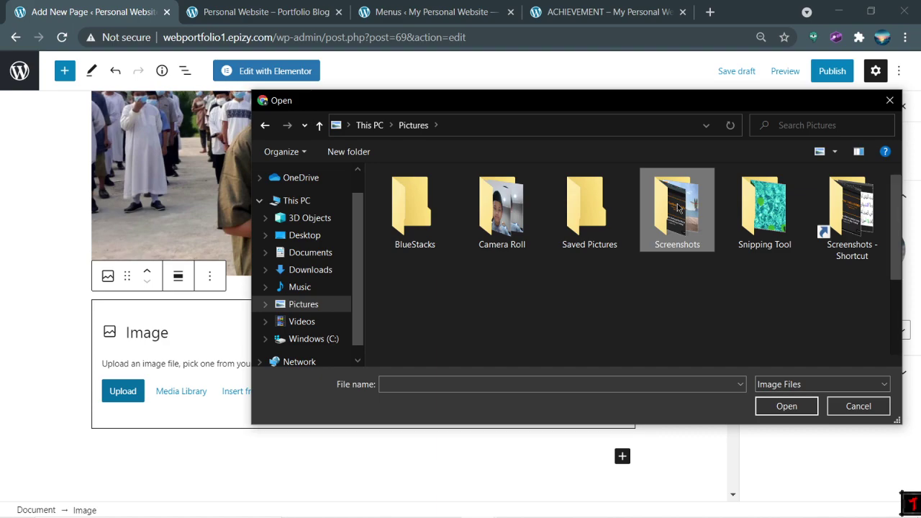
{"action": "scroll", "coordinate": [677, 244], "scroll_direction": "down", "scroll_amount": 3}
{"action": "scroll", "coordinate": [702, 324], "scroll_direction": "up", "scroll_amount": 3}
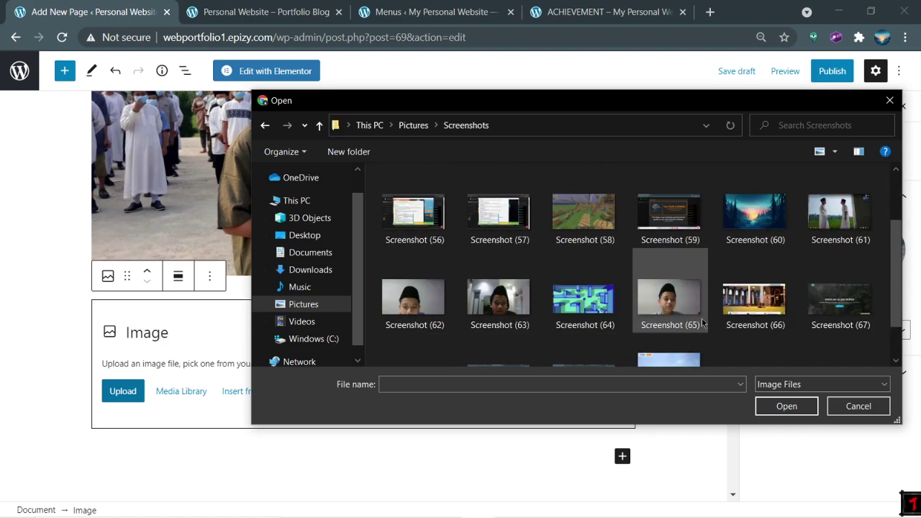
{"action": "scroll", "coordinate": [700, 324], "scroll_direction": "down", "scroll_amount": 3}
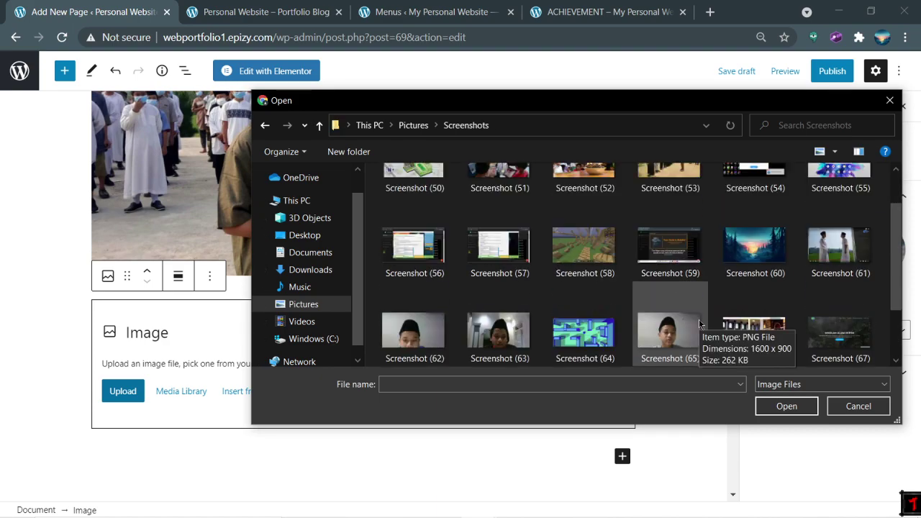
Step: Browse to Documents › Image and scroll through the achievement photos there
{"action": "left_click", "coordinate": [312, 274]}
{"action": "left_click", "coordinate": [312, 256]}
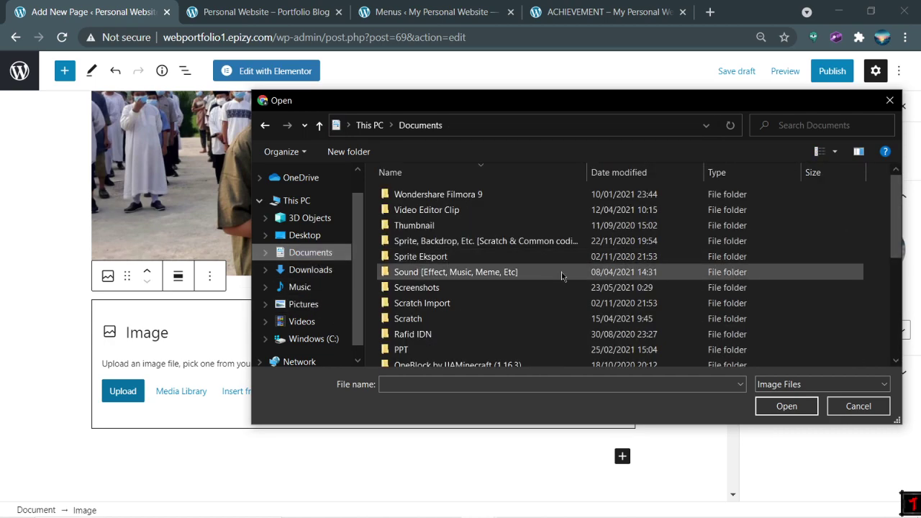
{"action": "scroll", "coordinate": [547, 277], "scroll_direction": "down", "scroll_amount": 5}
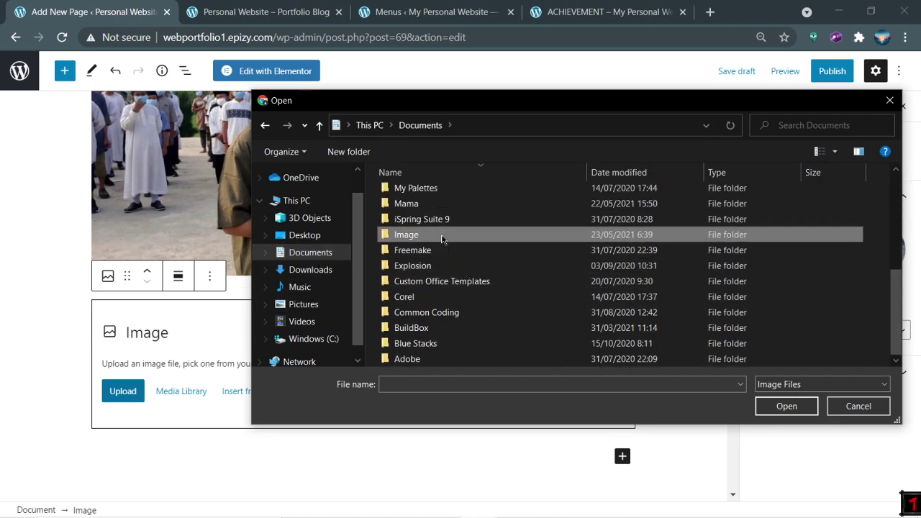
{"action": "double_click", "coordinate": [405, 235]}
{"action": "scroll", "coordinate": [569, 279], "scroll_direction": "down", "scroll_amount": 6}
{"action": "scroll", "coordinate": [569, 279], "scroll_direction": "down", "scroll_amount": 10}
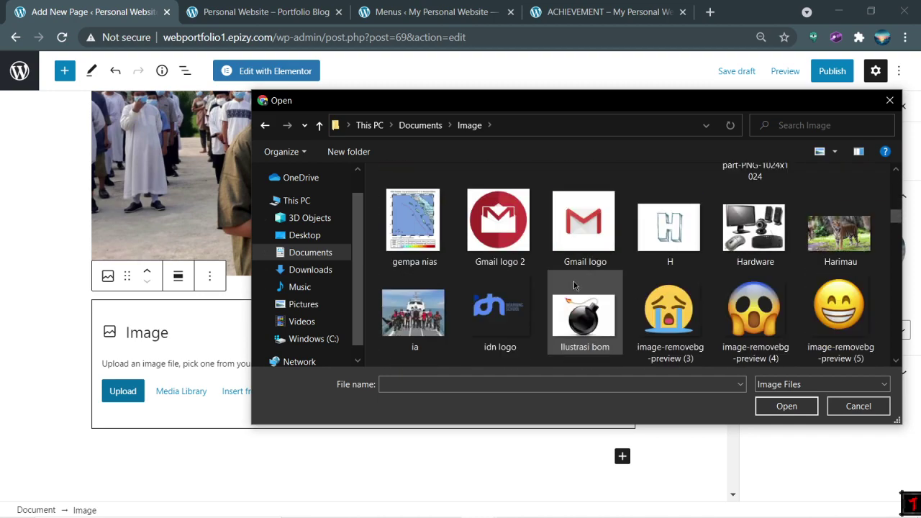
{"action": "scroll", "coordinate": [727, 317], "scroll_direction": "down", "scroll_amount": 5}
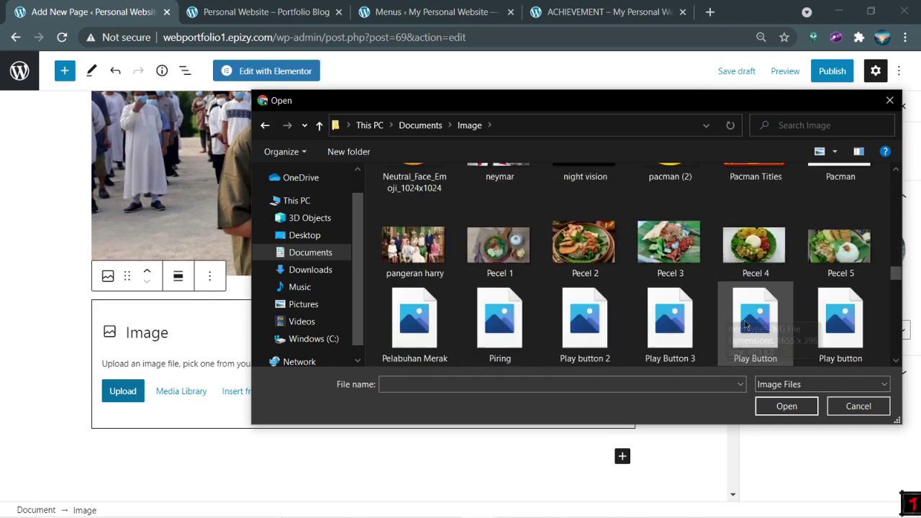